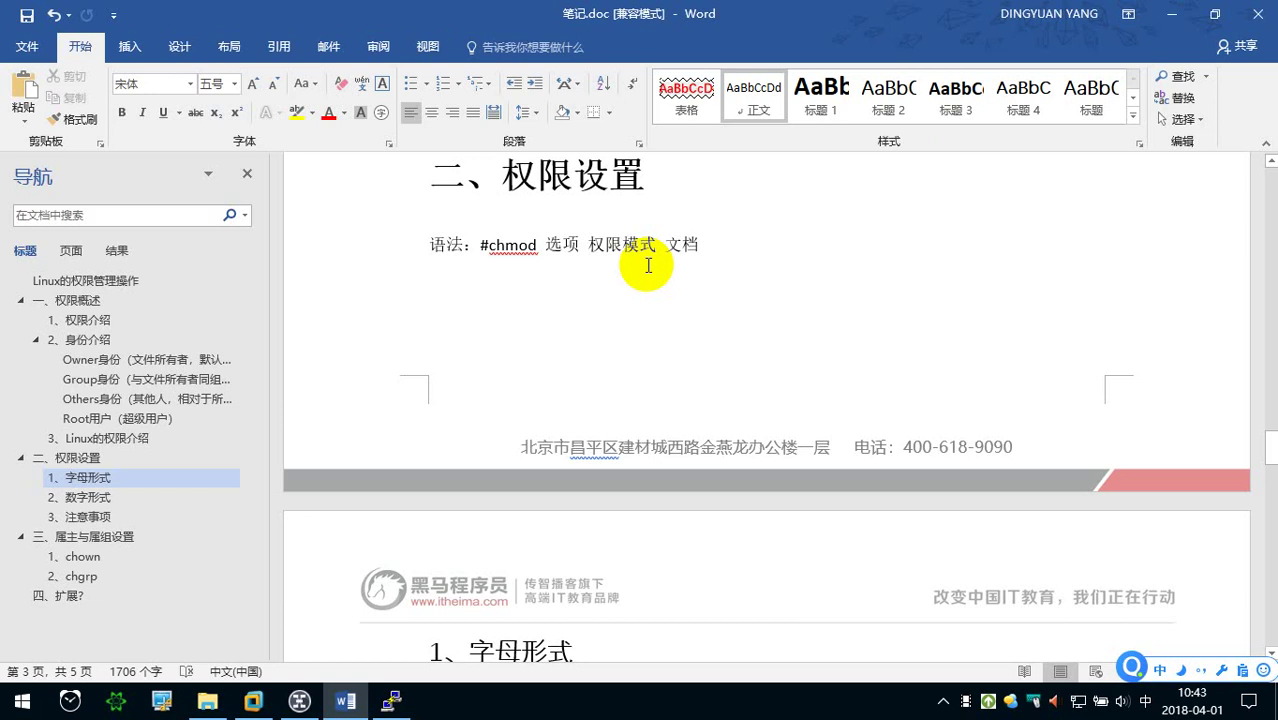
- Highlight the chmod, 选项, 权限模式 and 文档 parts of the chmod syntax line in turn
{"action": "scroll", "coordinate": [648, 265], "scroll_direction": "up", "scroll_amount": 2}
{"action": "scroll", "coordinate": [645, 263], "scroll_direction": "up", "scroll_amount": 3}
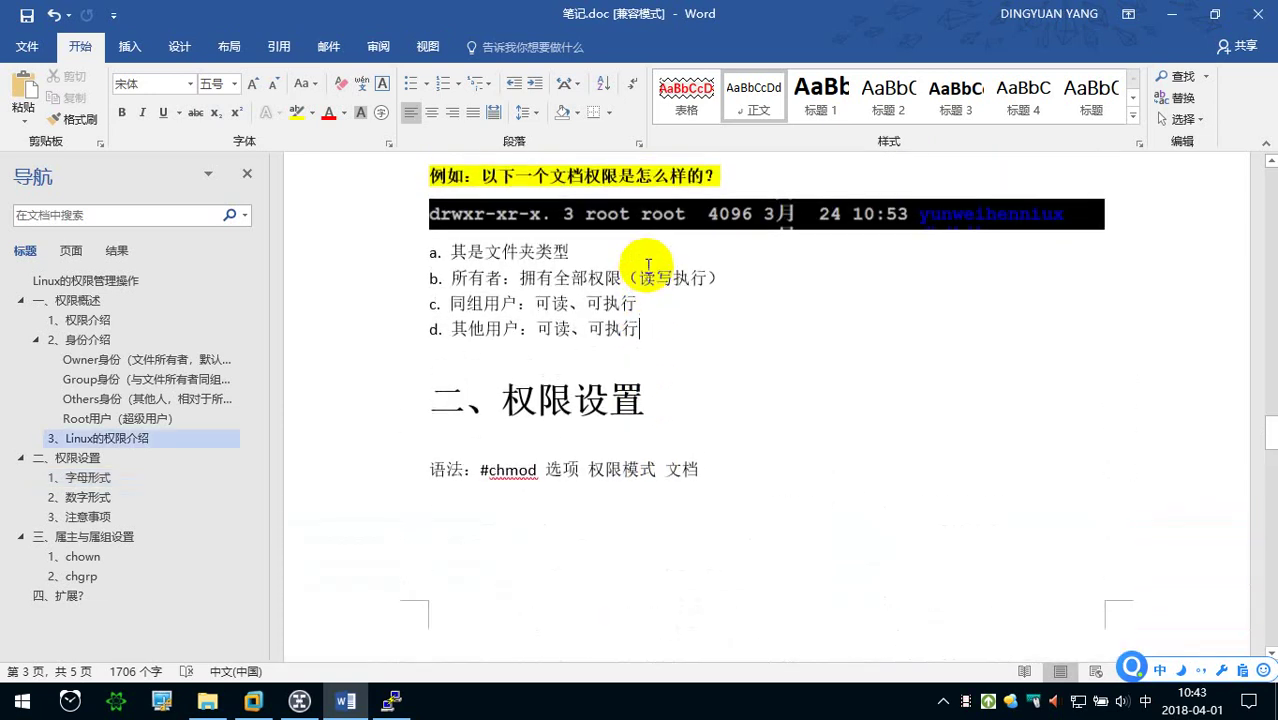
{"action": "scroll", "coordinate": [541, 296], "scroll_direction": "up", "scroll_amount": 1}
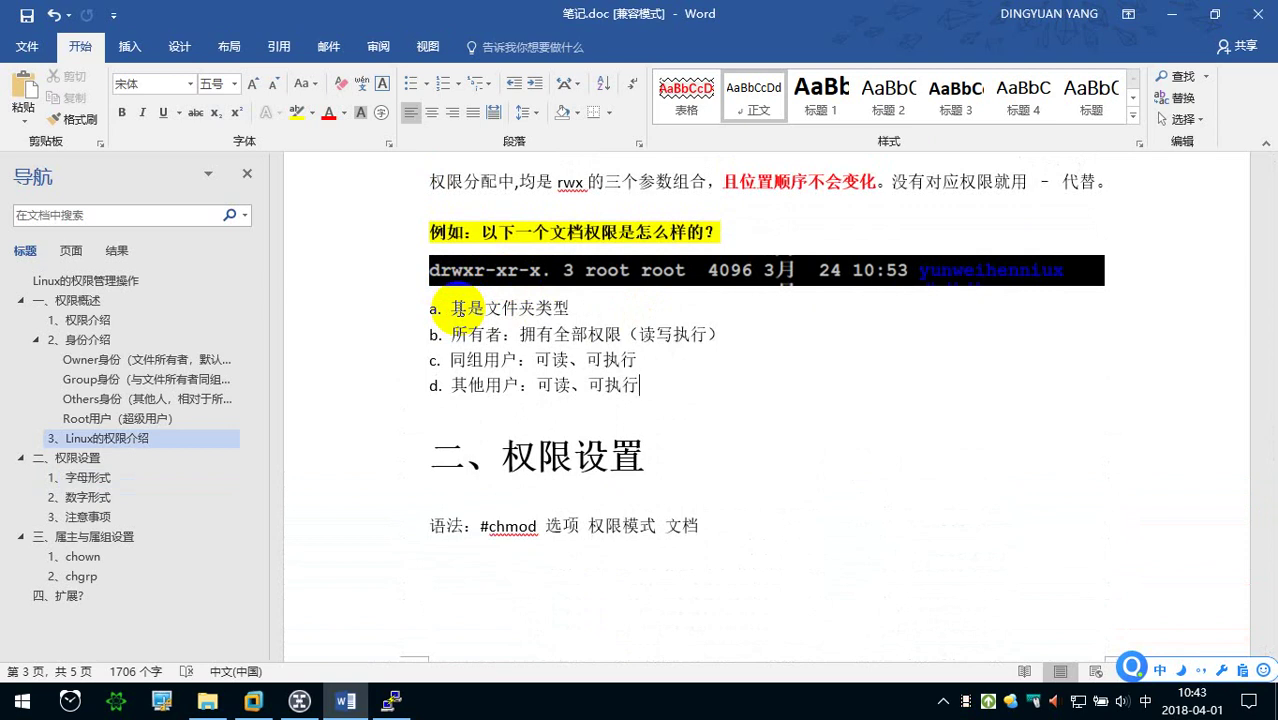
{"action": "scroll", "coordinate": [457, 308], "scroll_direction": "down", "scroll_amount": 1}
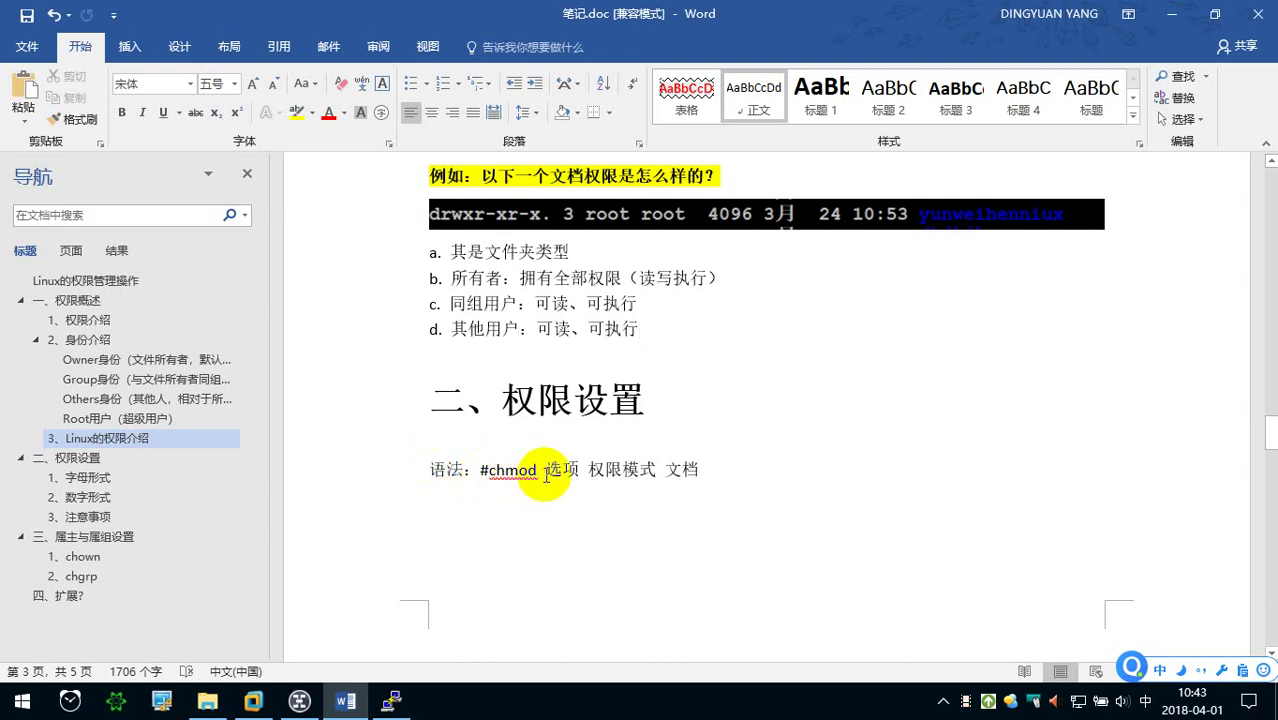
{"action": "left_click_drag", "start_coordinate": [537, 471], "coordinate": [489, 472]}
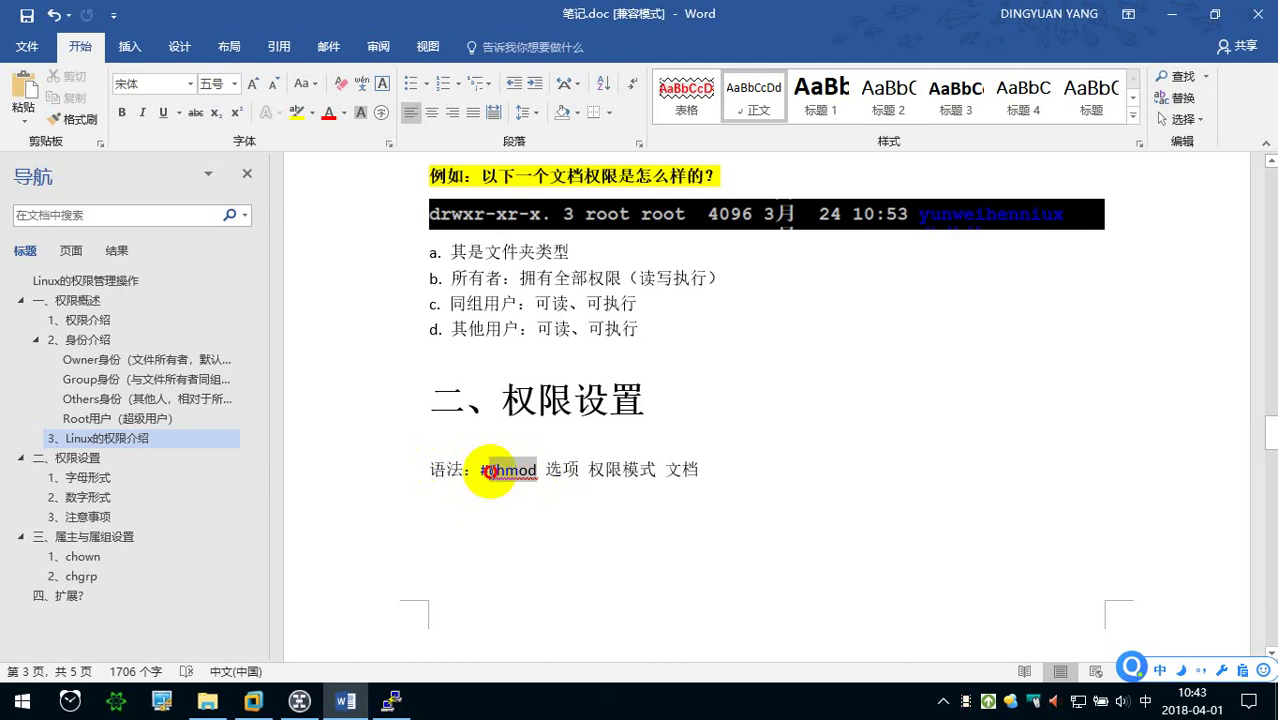
{"action": "left_click_drag", "start_coordinate": [489, 472], "coordinate": [480, 471]}
{"action": "double_click", "coordinate": [580, 471]}
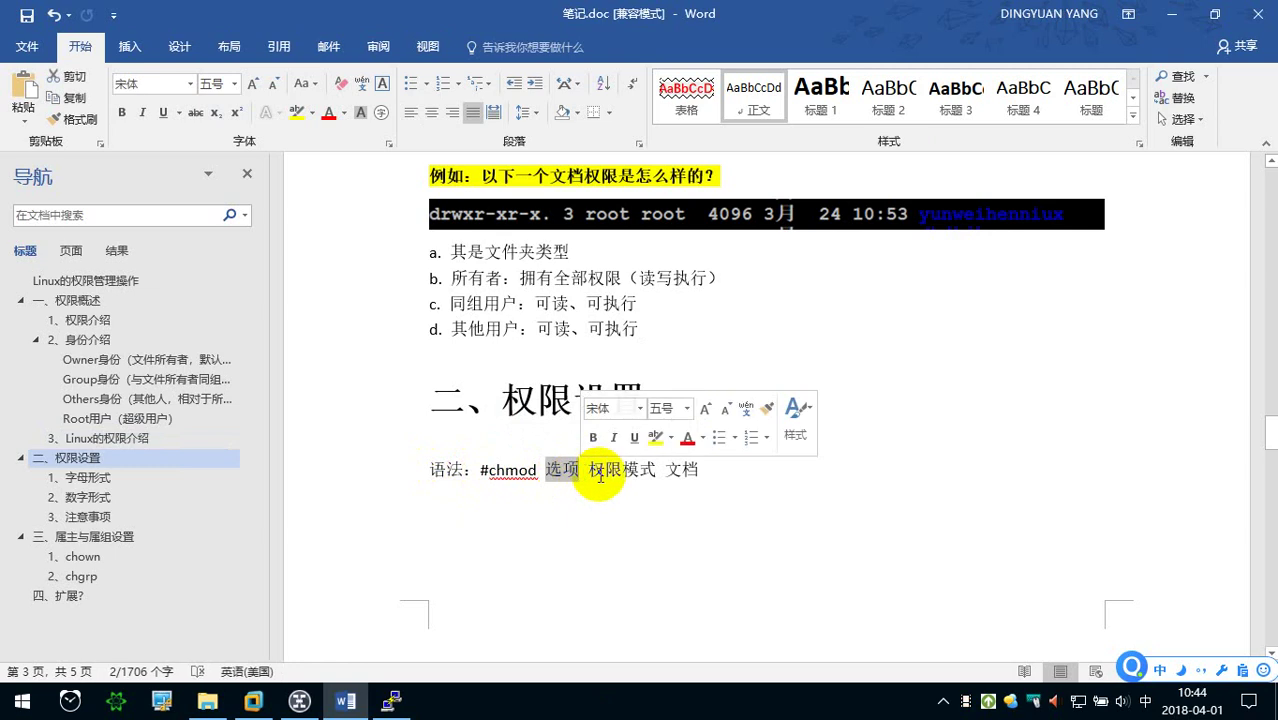
{"action": "left_click", "coordinate": [587, 470]}
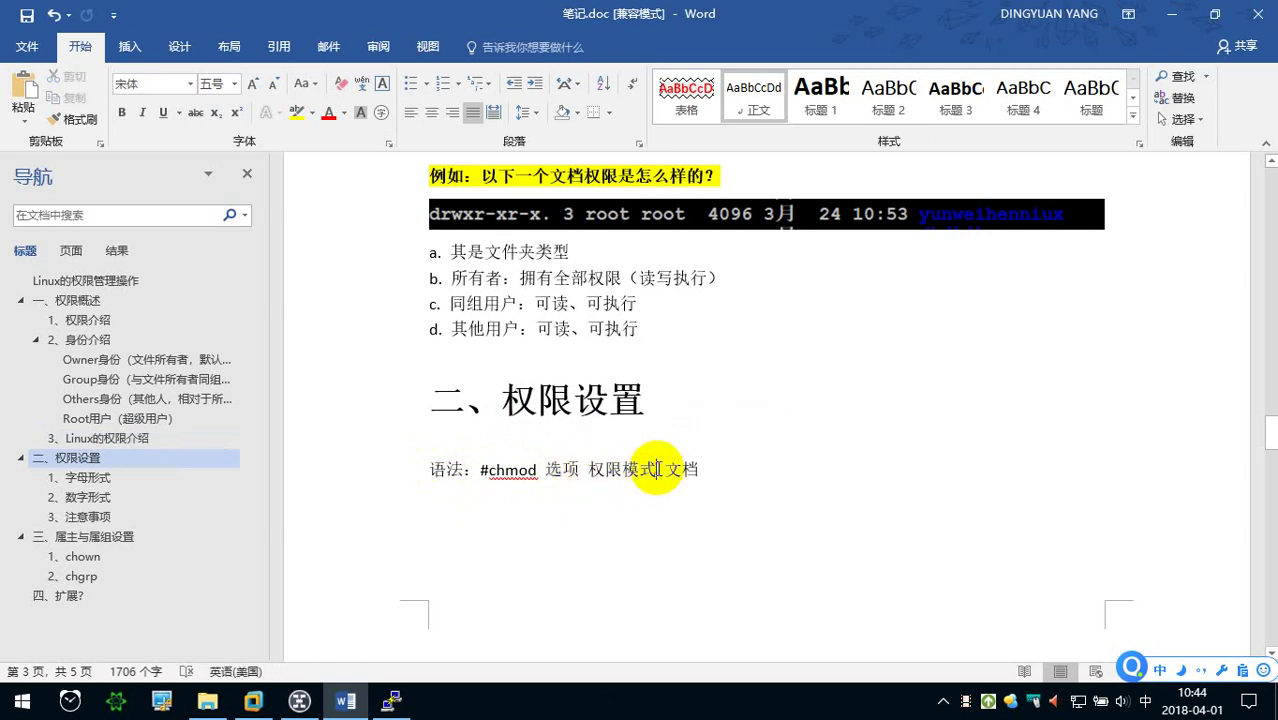
{"action": "double_click", "coordinate": [680, 470]}
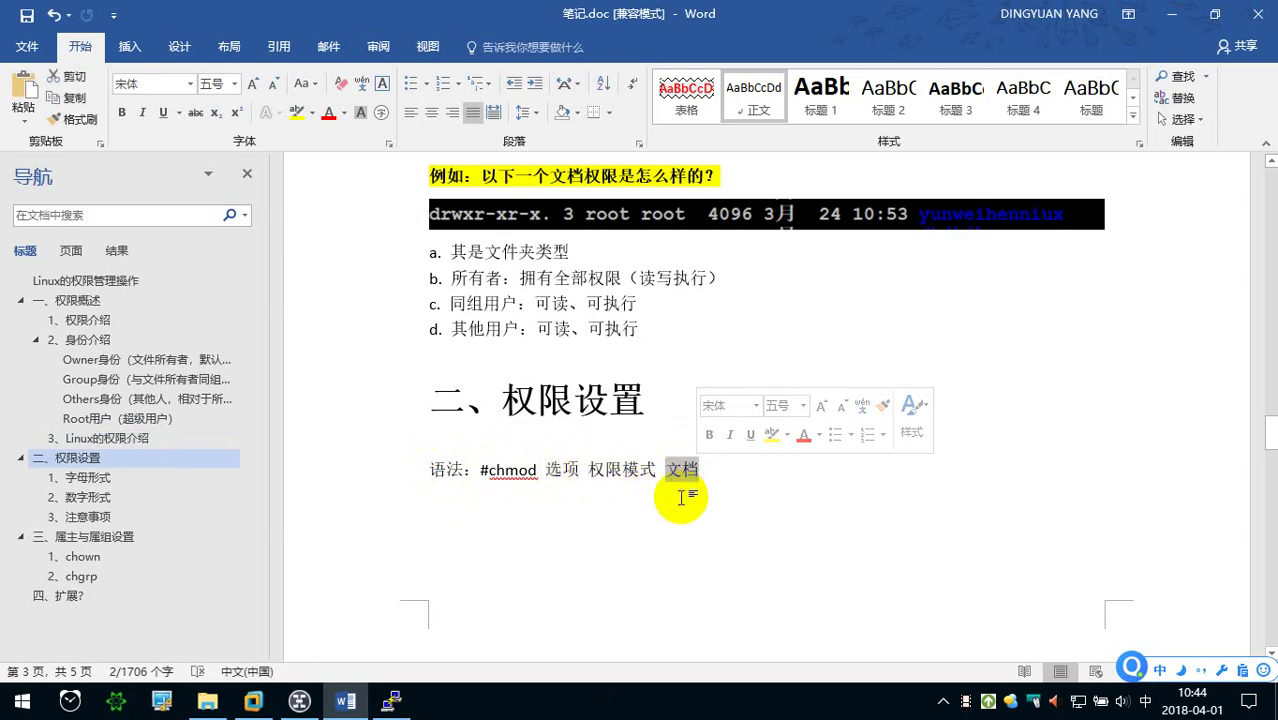
{"action": "left_click", "coordinate": [714, 481]}
- Add a 注意事项 heading line below the chmod syntax, correcting mistyped words
{"action": "key", "text": "Return"}
{"action": "type", "text": "注意："}
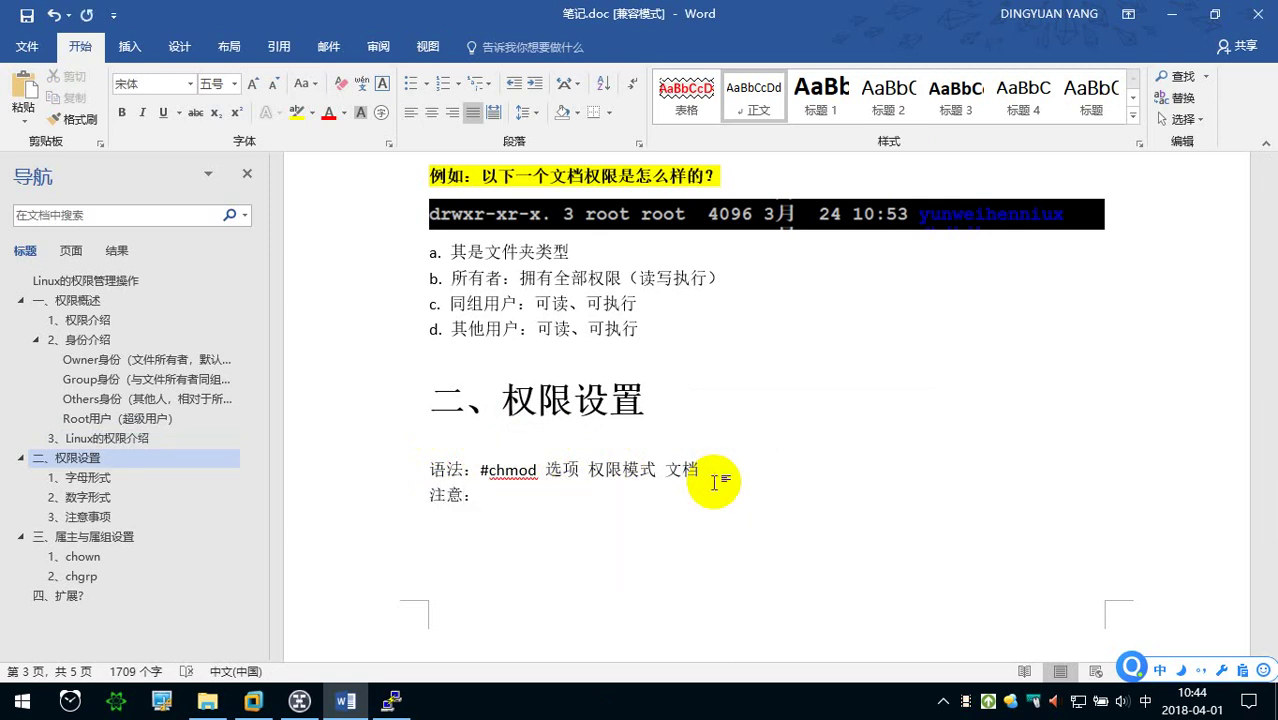
{"action": "key", "text": "Return"}
{"action": "key", "text": "BackSpace"}
{"action": "type", "text": "shixian"}
{"action": "key", "text": "space"}
{"action": "key", "text": "Return"}
{"action": "key", "text": "BackSpace"}
{"action": "key", "text": "BackSpace"}
{"action": "type", "text": "xuan"}
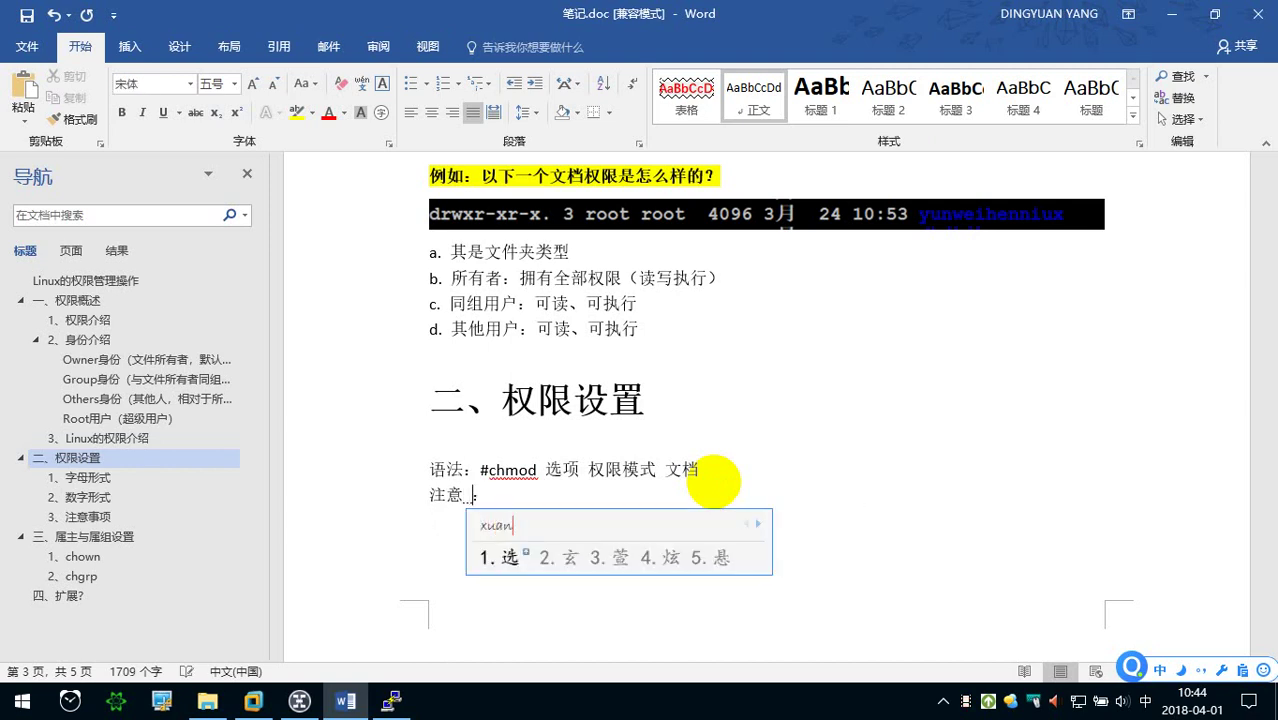
{"action": "type", "text": "xiang"}
{"action": "key", "text": "space"}
{"action": "key", "text": "Return"}
{"action": "key", "text": "Tab"}
{"action": "key", "text": "BackSpace"}
{"action": "key", "text": "BackSpace"}
{"action": "key", "text": "Left"}
{"action": "key", "text": "BackSpace"}
{"action": "key", "text": "BackSpace"}
{"action": "type", "text": "shi'q"}
{"action": "key", "text": "BackSpace"}
{"action": "type", "text": "xiang"}
{"action": "key", "text": "space"}
- Add an indented 常用选项： line beneath 注意事项
{"action": "key", "text": "Return"}
{"action": "key", "text": "Tab"}
{"action": "type", "text": "changyong"}
{"action": "key", "text": "space"}
{"action": "type", "text": "xanx"}
{"action": "key", "text": "space"}
{"action": "key", "text": "BackSpace"}
{"action": "key", "text": "BackSpace"}
{"action": "key", "text": "BackSpace"}
{"action": "type", "text": "xuanxiang"}
{"action": "key", "text": "space"}
{"action": "type", "text": ":"}
{"action": "key", "text": "Return"}
- List the option -R：递归设置权限（当文档类型为文件夹的时候） on an indented line
{"action": "key", "text": "Tab"}
{"action": "key", "text": "Tab"}
{"action": "type", "text": "-"}
{"action": "key", "text": "shift"}
{"action": "type", "text": "R"}
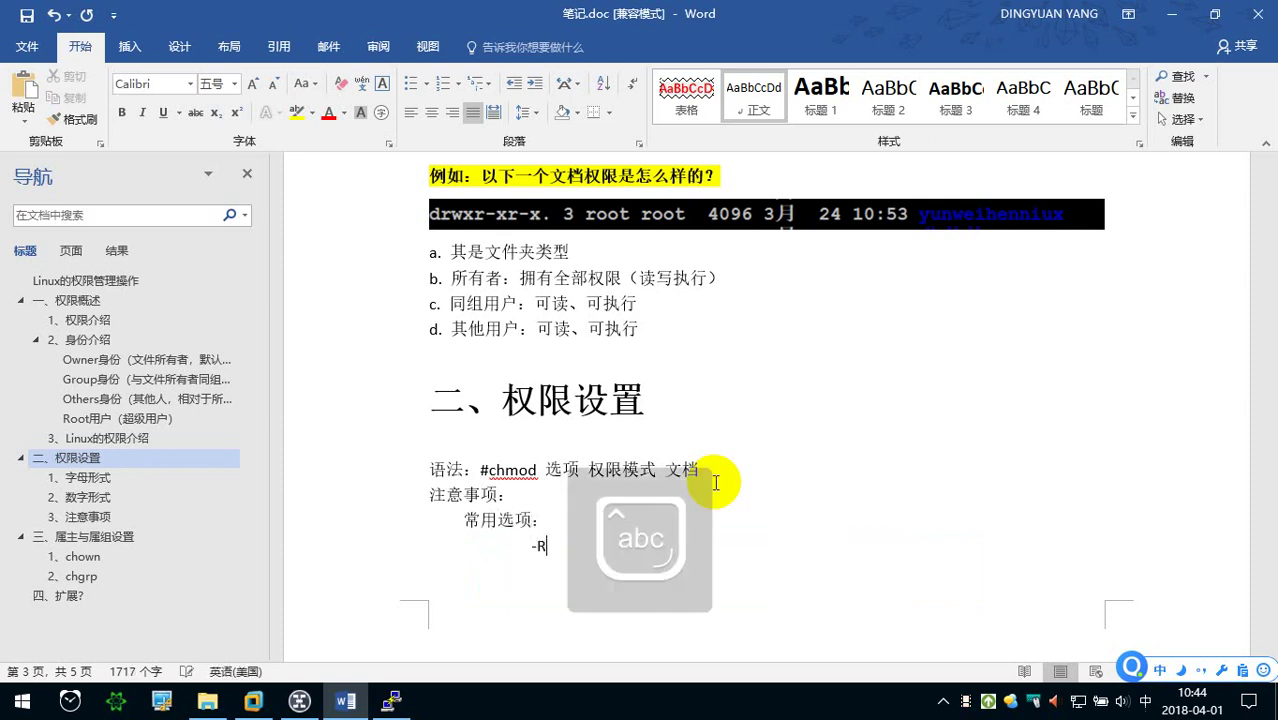
{"action": "scroll", "coordinate": [660, 450], "scroll_direction": "down", "scroll_amount": 1}
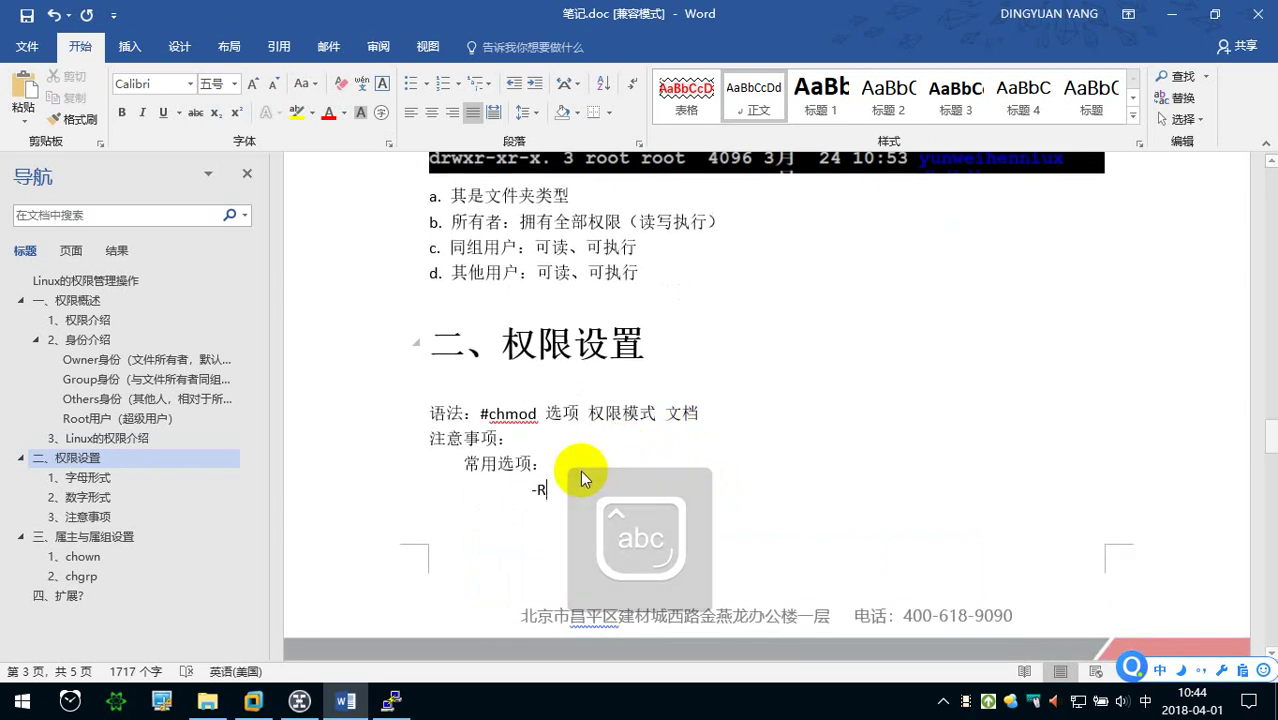
{"action": "key", "text": "shift"}
{"action": "type", "text": "："}
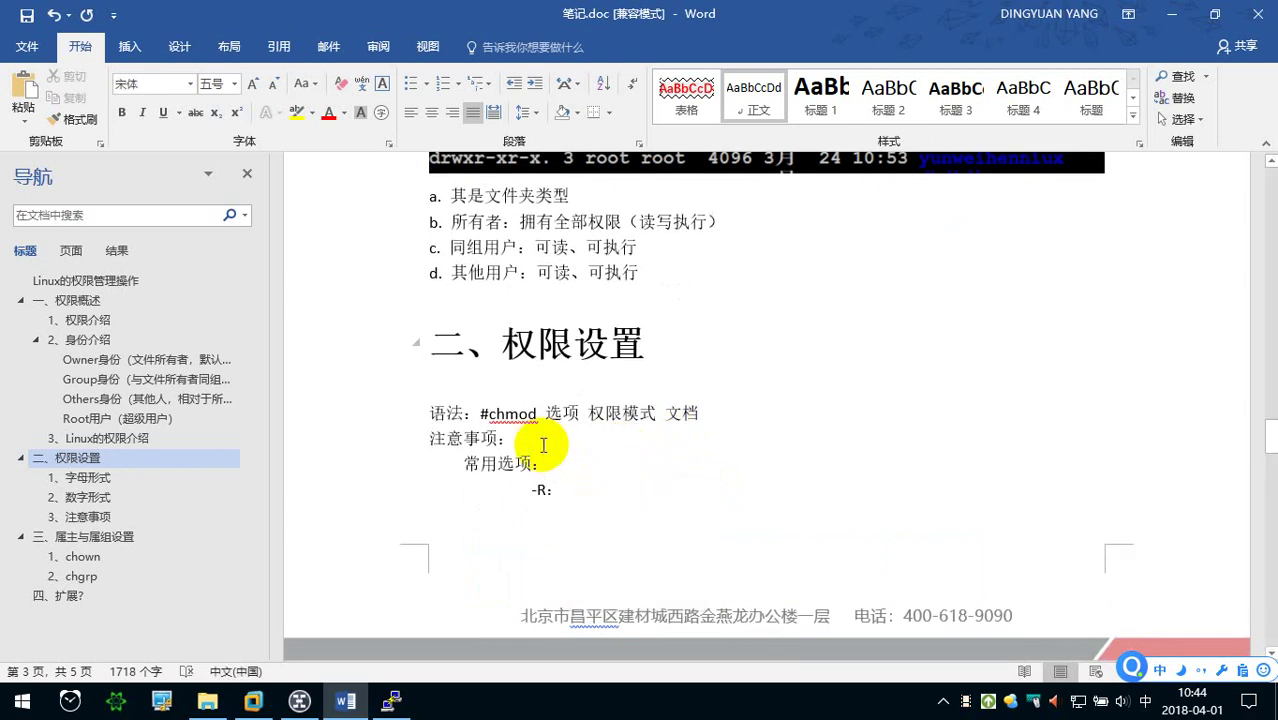
{"action": "type", "text": "digui shezhi quanxian "}
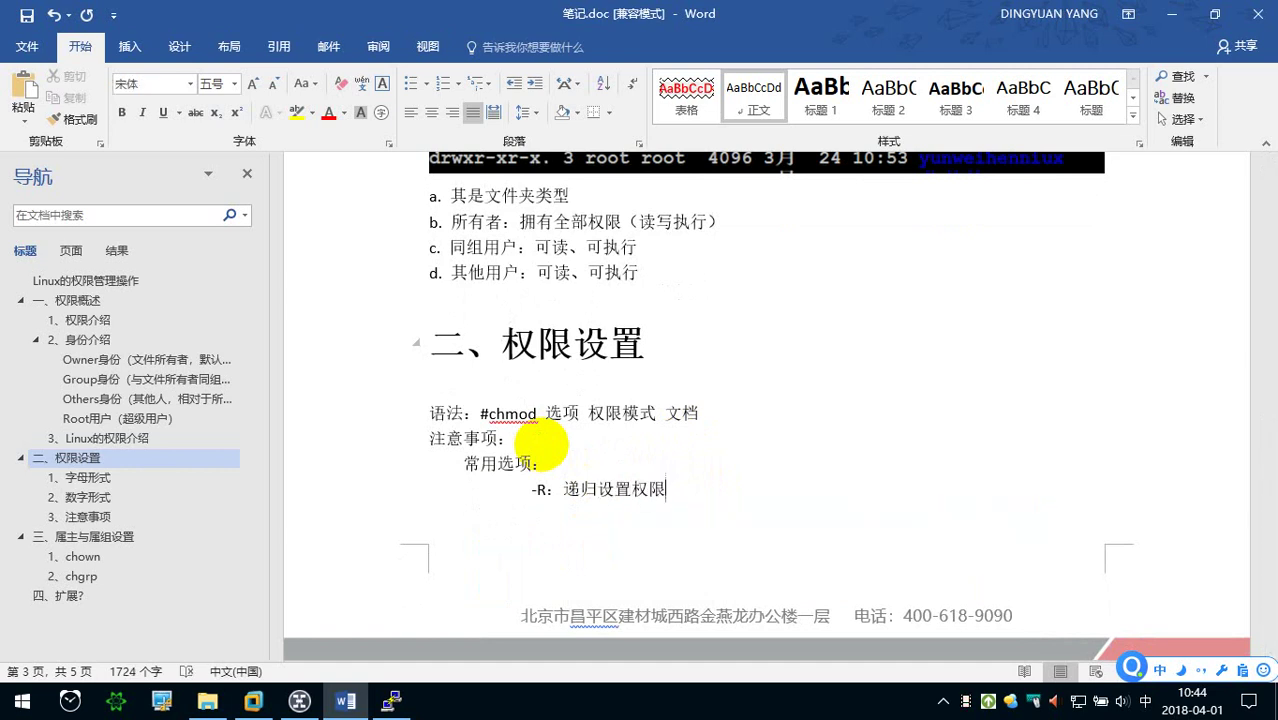
{"action": "type", "text": "(dang wend leixing wei wenjianjia"}
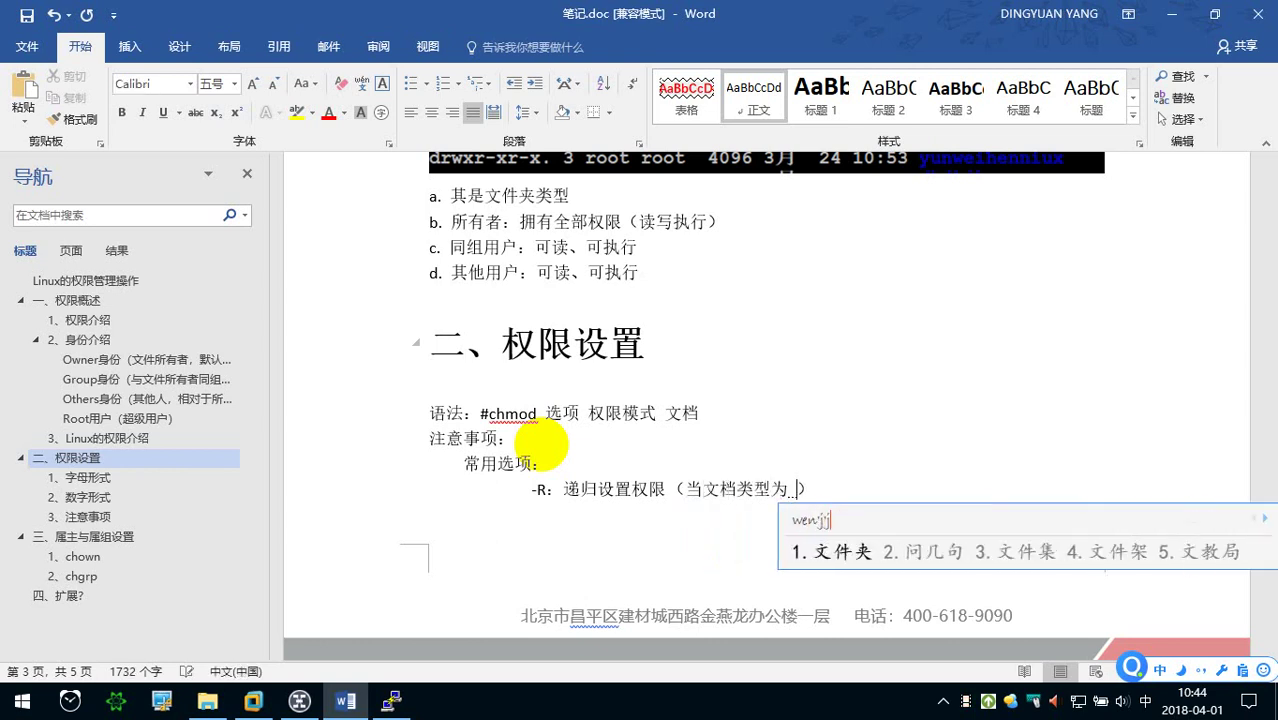
{"action": "type", "text": " de shih"}
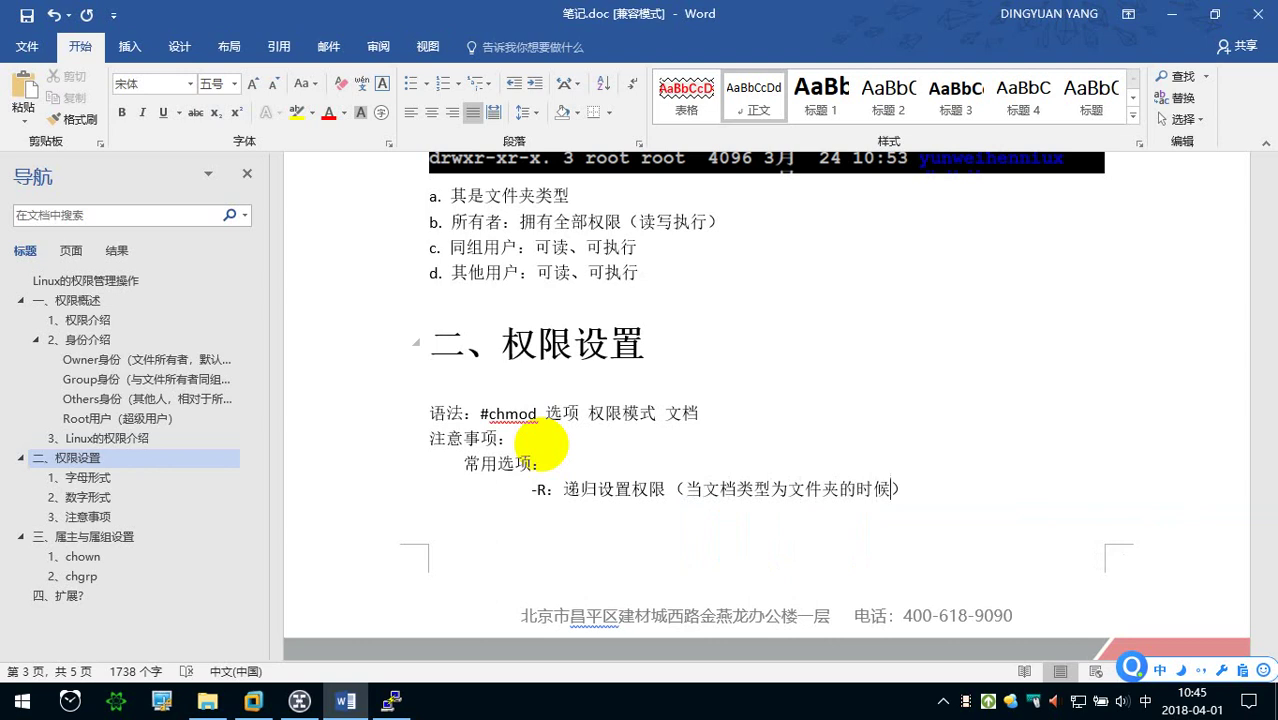
{"action": "key", "text": "Return"}
{"action": "key", "text": "Tab"}
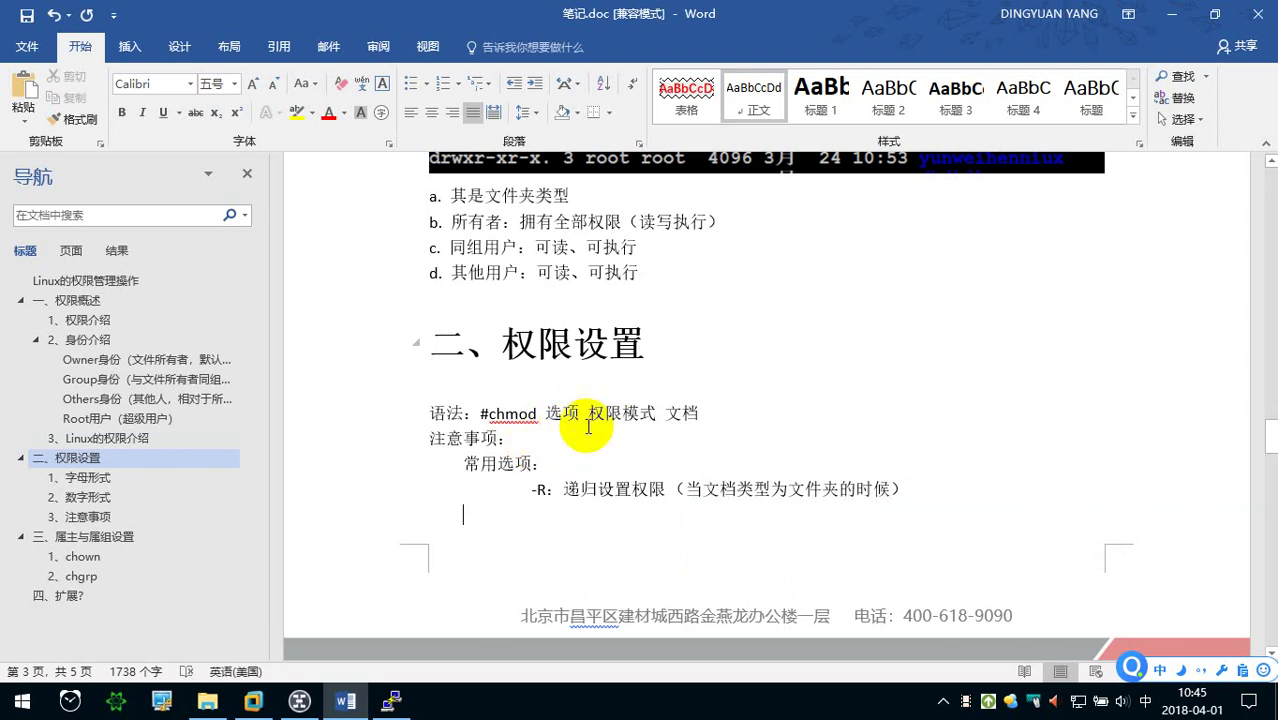
- Explain 权限模式 as 就是该文档需要设置的权限信息
{"action": "left_click_drag", "start_coordinate": [589, 413], "coordinate": [655, 413]}
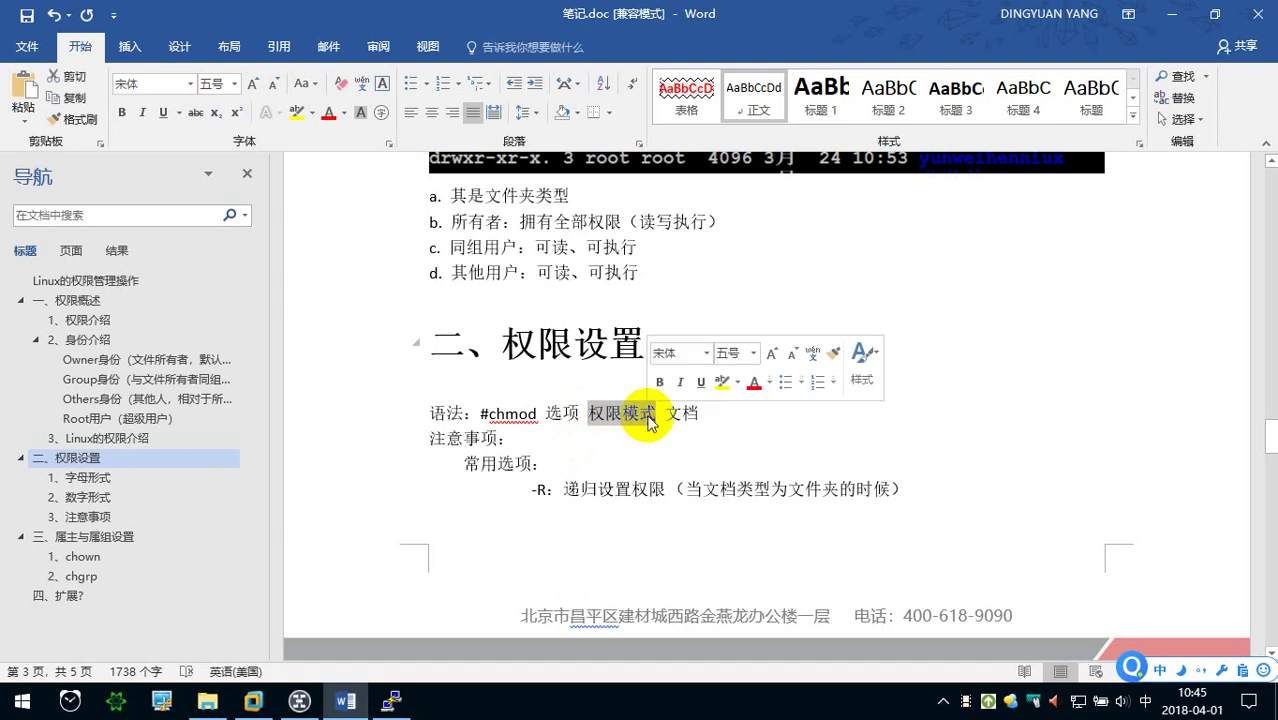
{"action": "left_click", "coordinate": [528, 518]}
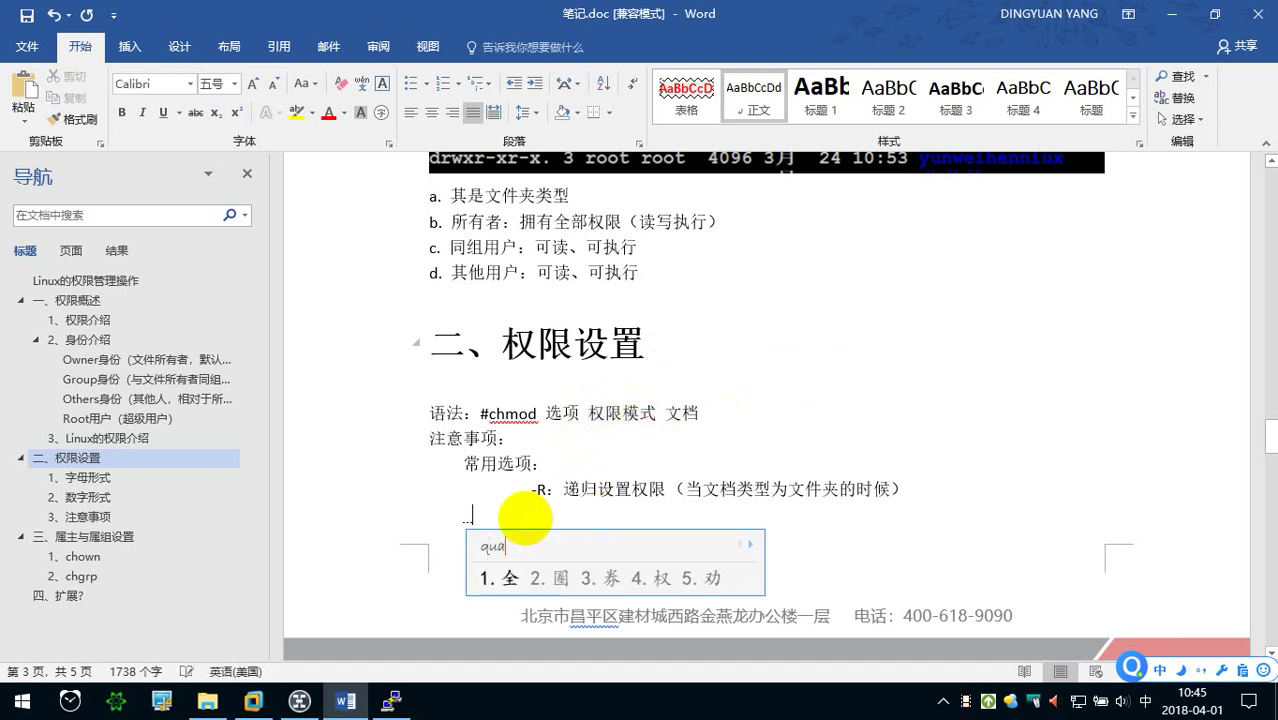
{"action": "type", "text": "权限模式："}
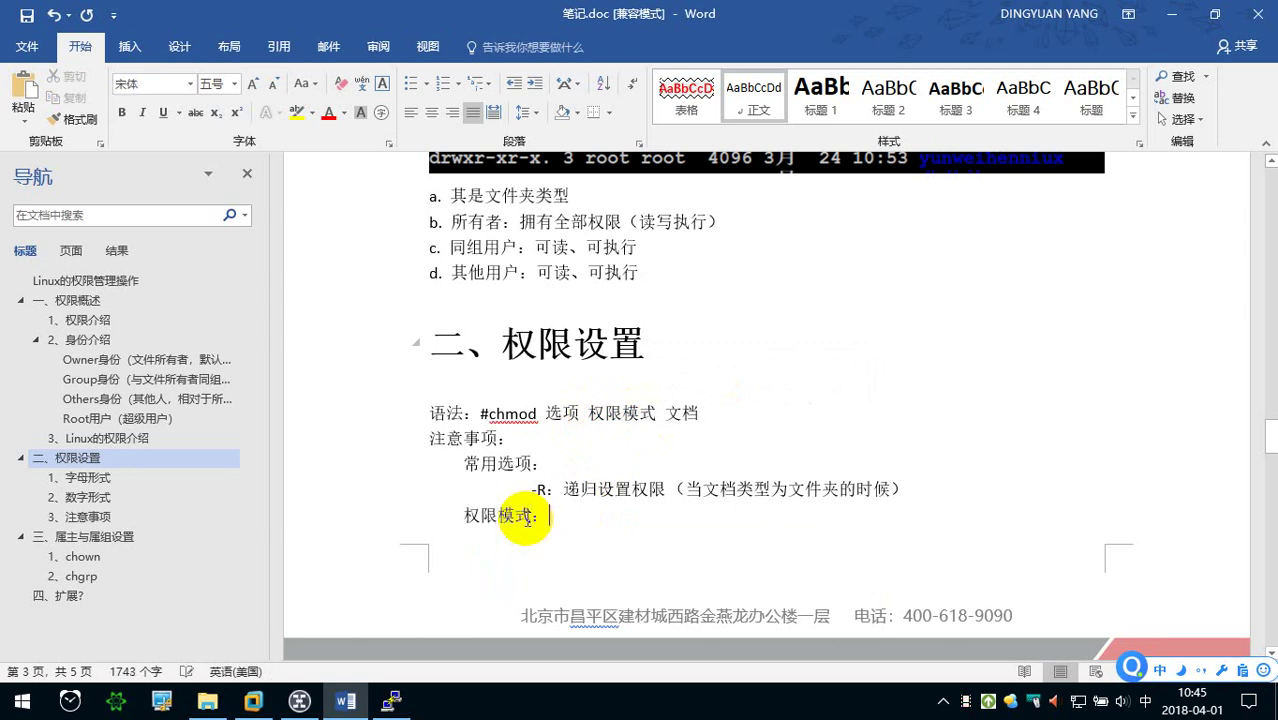
{"action": "type", "text": "就是gai该文档需要she设置的权限x信息"}
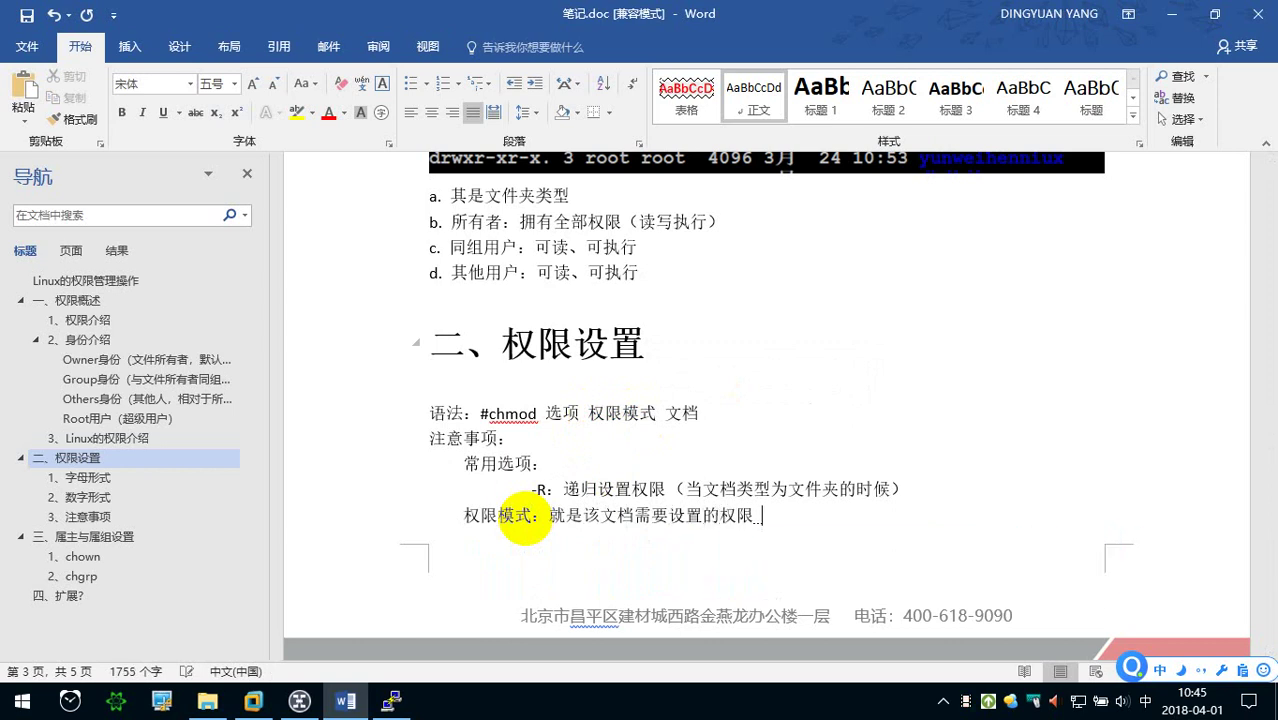
{"action": "key", "text": "Return"}
- Explain 文档: it can be a file or folder, given as a relative or absolute path
{"action": "type", "text": "w文档：可以是wenj文件。,yekeyi"}
{"action": "key", "text": "space"}
{"action": "type", "text": "shi wenjia"}
{"action": "key", "text": "space"}
{"action": "type", "text": ","}
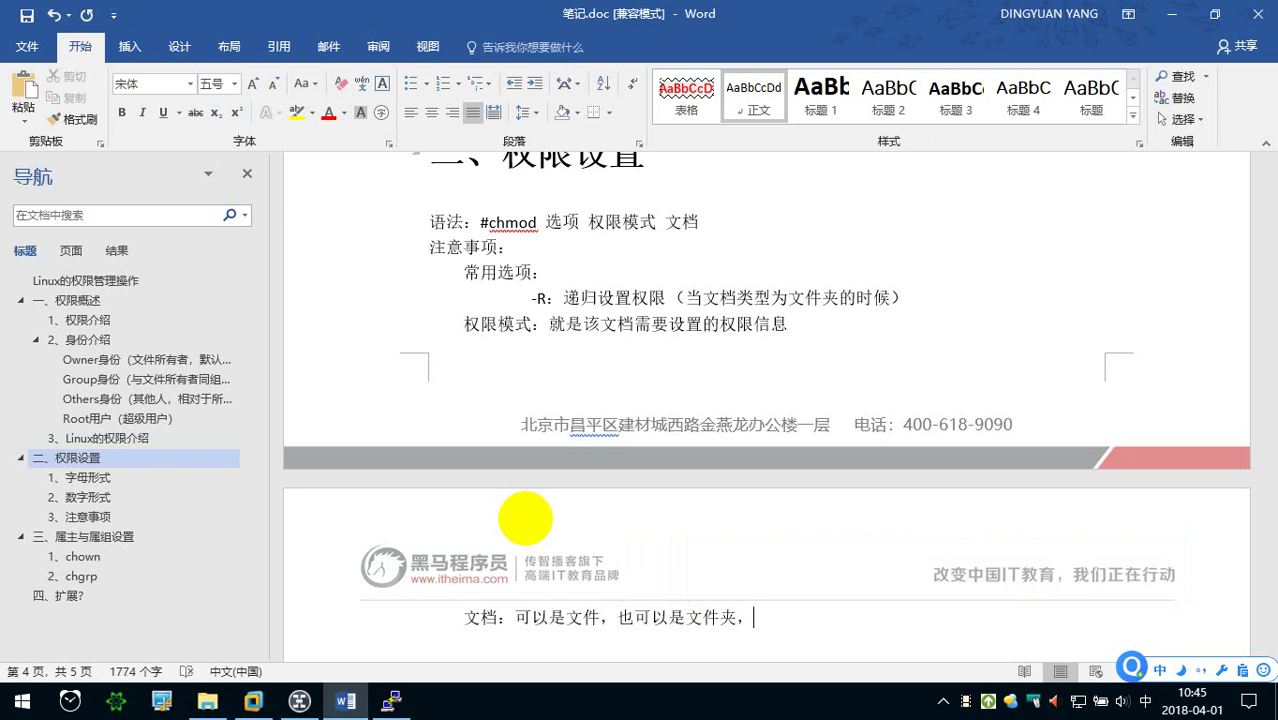
{"action": "type", "text": "keyi"}
{"action": "key", "text": "space"}
{"action": "type", "text": "sh"}
{"action": "key", "text": "space"}
{"action": "type", "text": "xiangdui"}
{"action": "key", "text": "space"}
{"action": "type", "text": "luj"}
{"action": "key", "text": "space"}
{"action": "type", "text": "yekeyi"}
{"action": "key", "text": "space"}
{"action": "type", "text": "sh"}
{"action": "key", "text": "space"}
{"action": "type", "text": "juedui"}
{"action": "key", "text": "space"}
{"action": "type", "text": "l"}
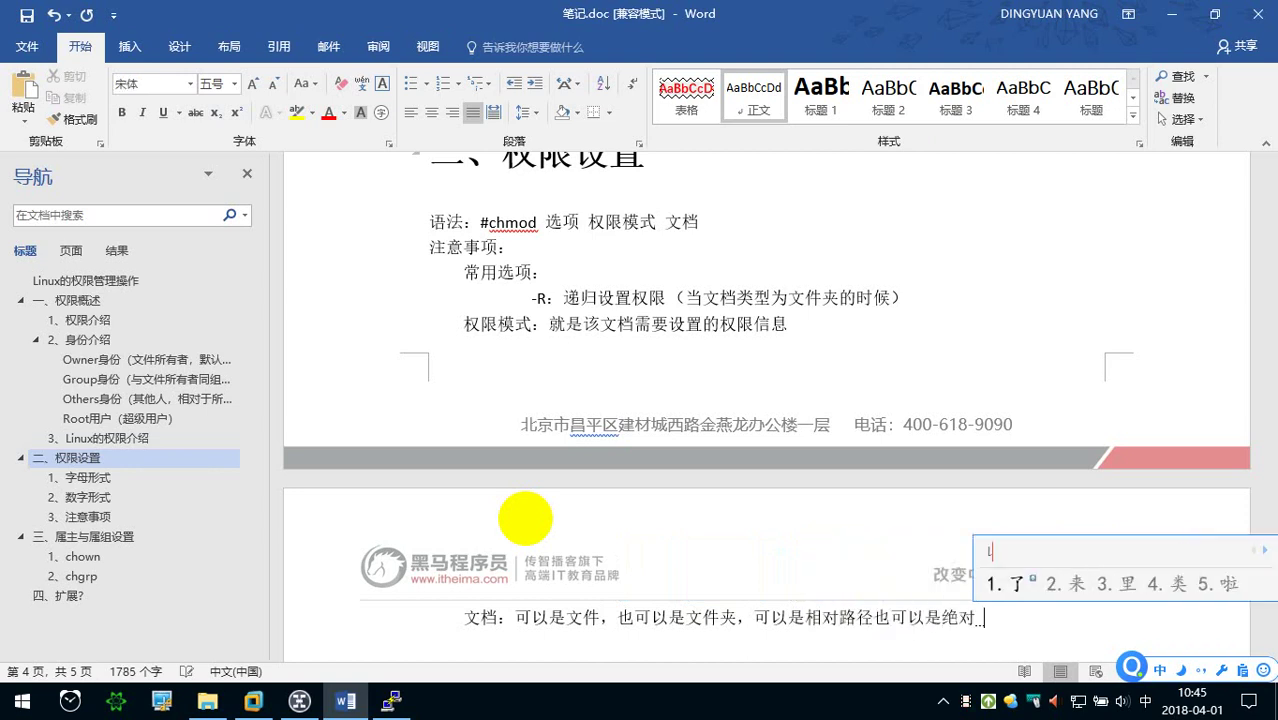
{"action": "type", "text": "uj"}
{"action": "key", "text": "space"}
{"action": "type", "text": "."}
- Start a new 注意点： line below the 文档 explanation
{"action": "key", "text": "Return"}
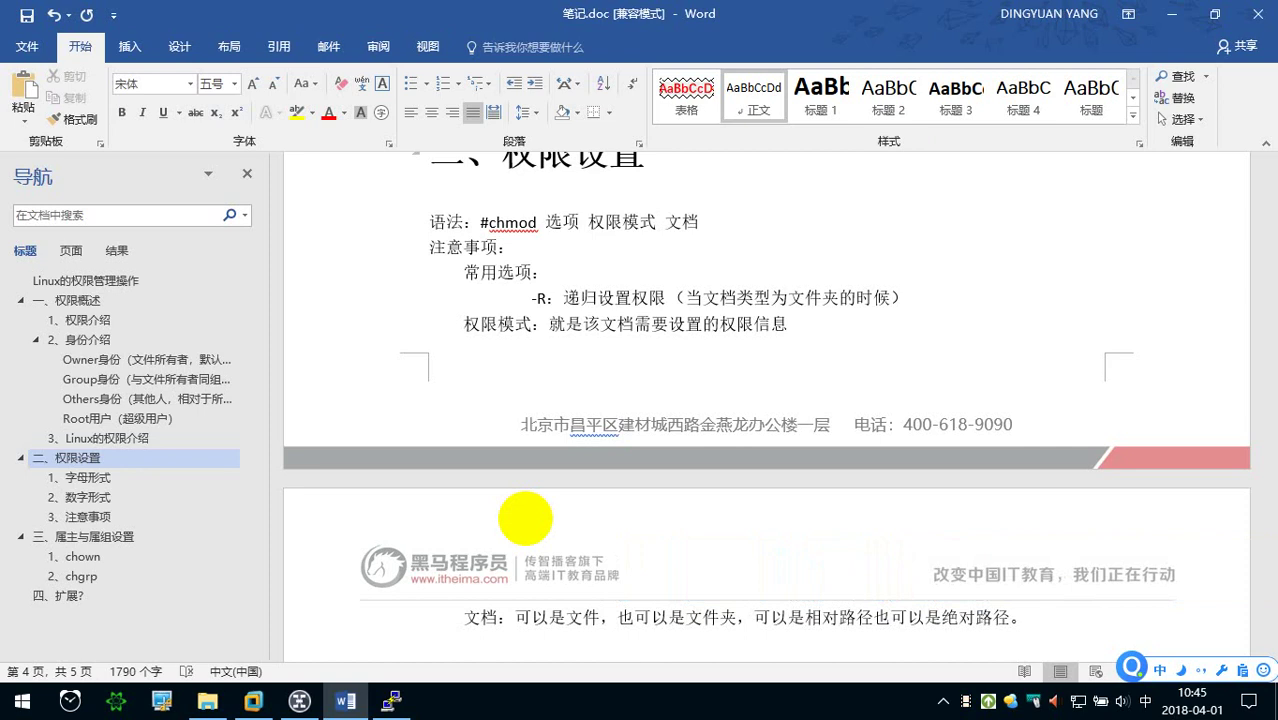
{"action": "type", "text": "zhu'y"}
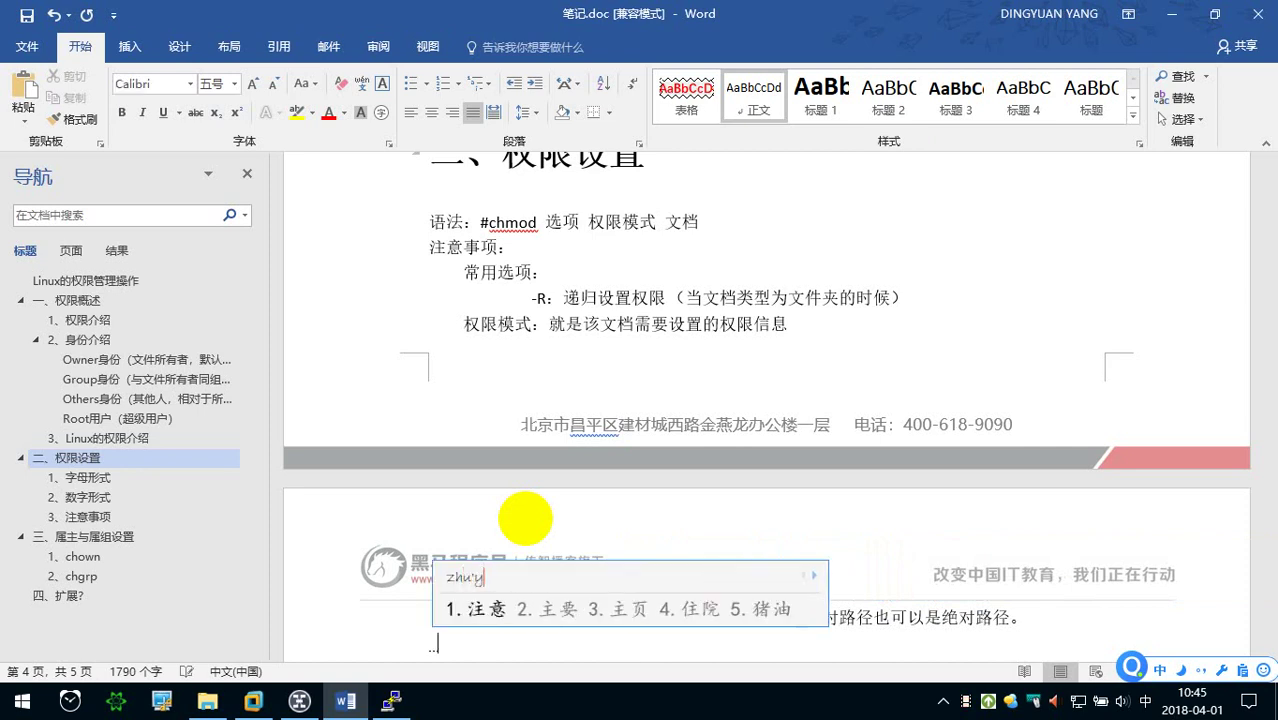
{"action": "type", "text": "i'dian"}
{"action": "key", "text": "space"}
{"action": "type", "text": ":"}
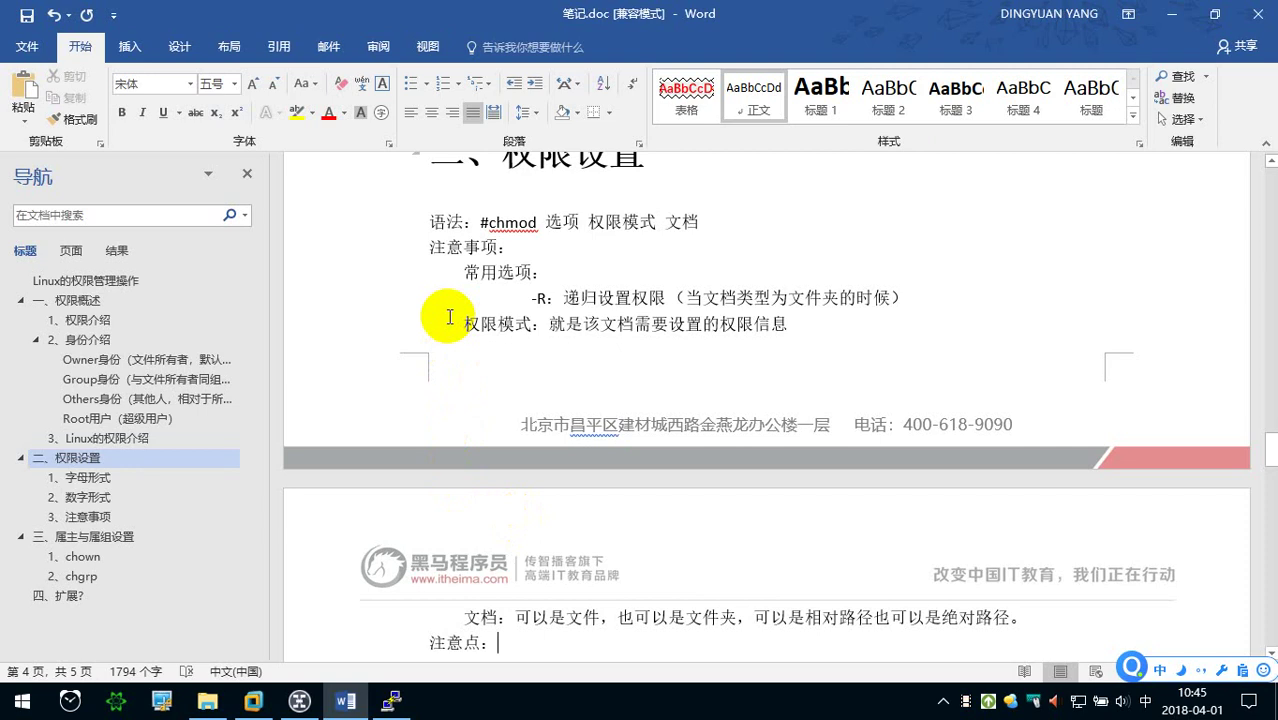
- Write 如果想要给文档设置权限，操作者要么是 root after 注意点
{"action": "scroll", "coordinate": [449, 317], "scroll_direction": "down", "scroll_amount": 1}
{"action": "scroll", "coordinate": [447, 320], "scroll_direction": "down", "scroll_amount": 1}
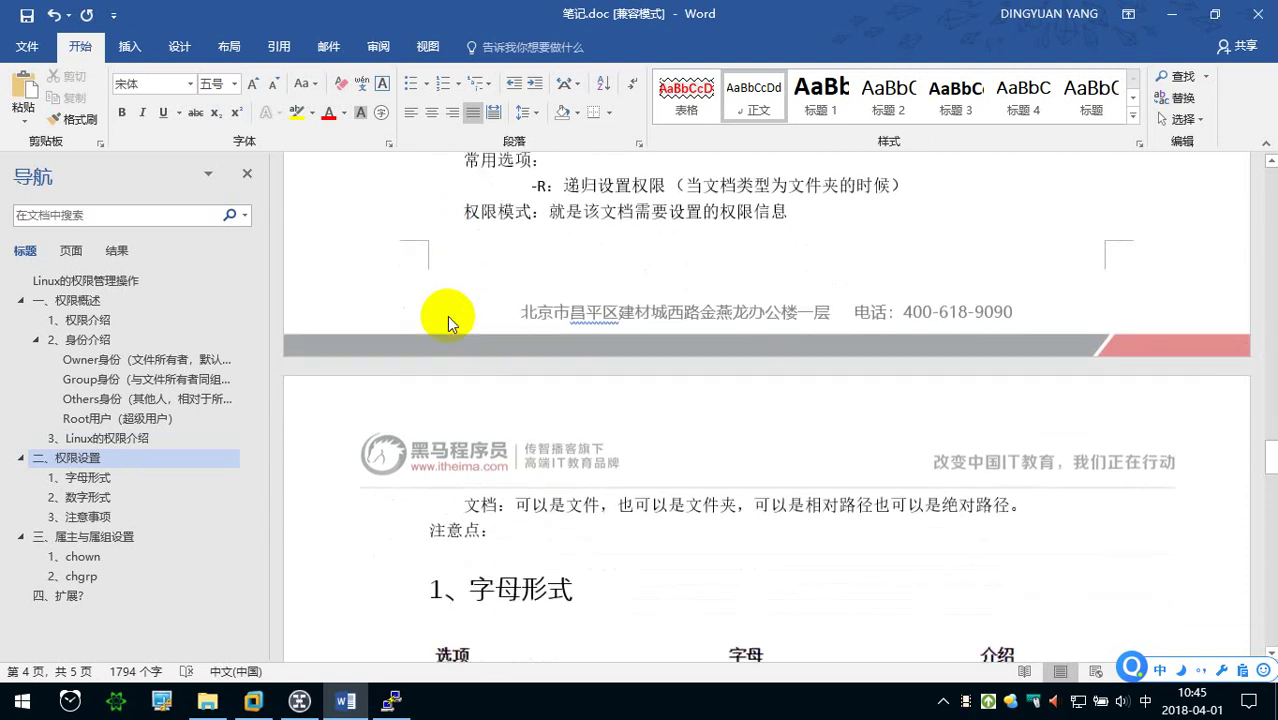
{"action": "type", "text": "如果想要"}
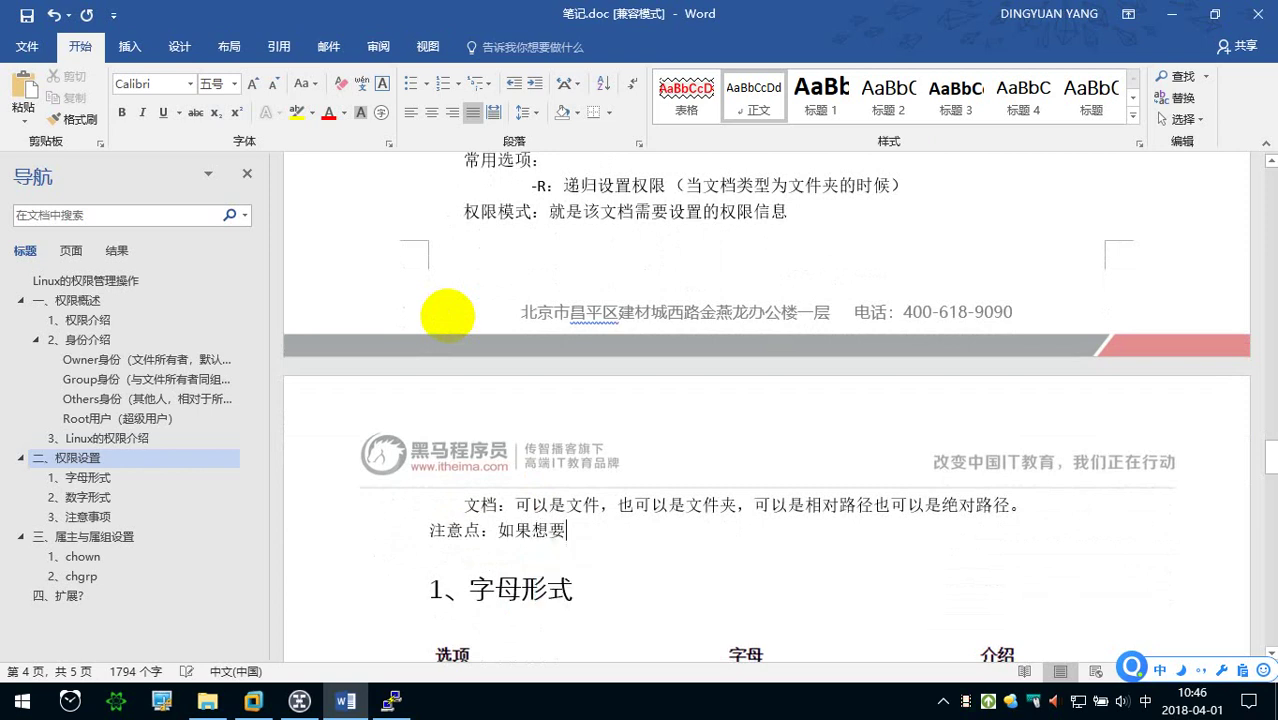
{"action": "type", "text": "给文档s"}
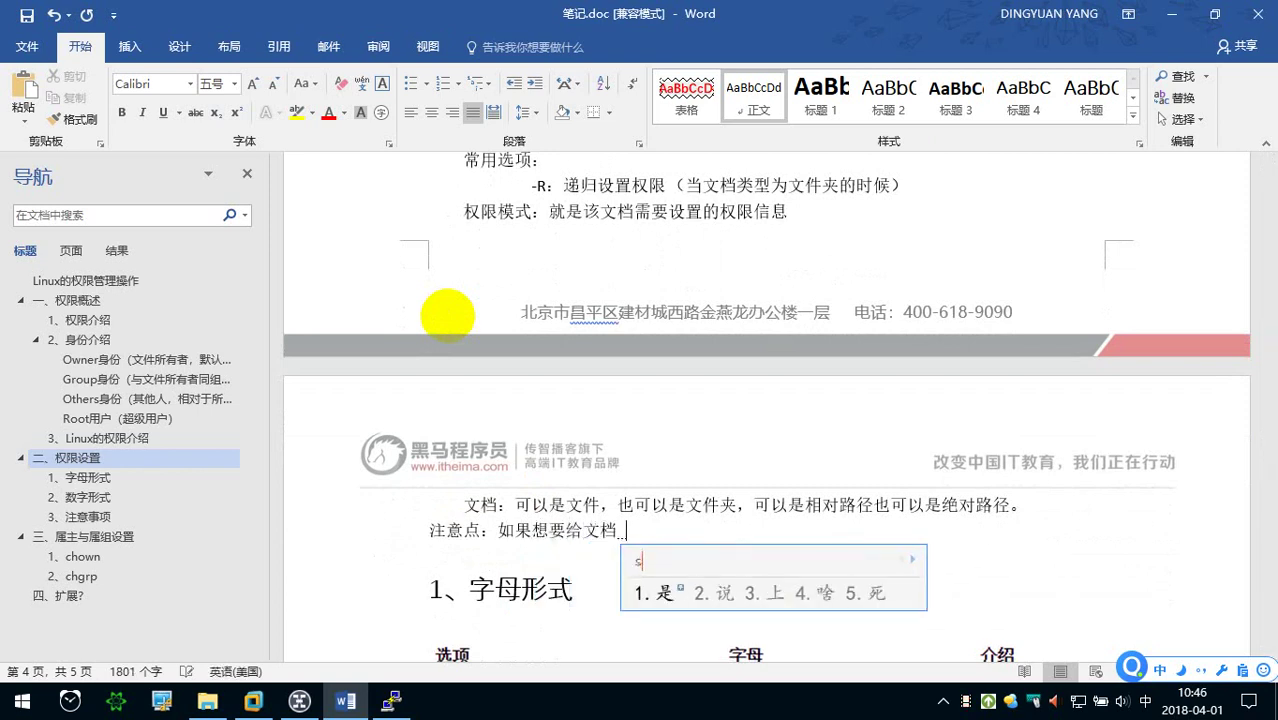
{"action": "type", "text": "设置权限，"}
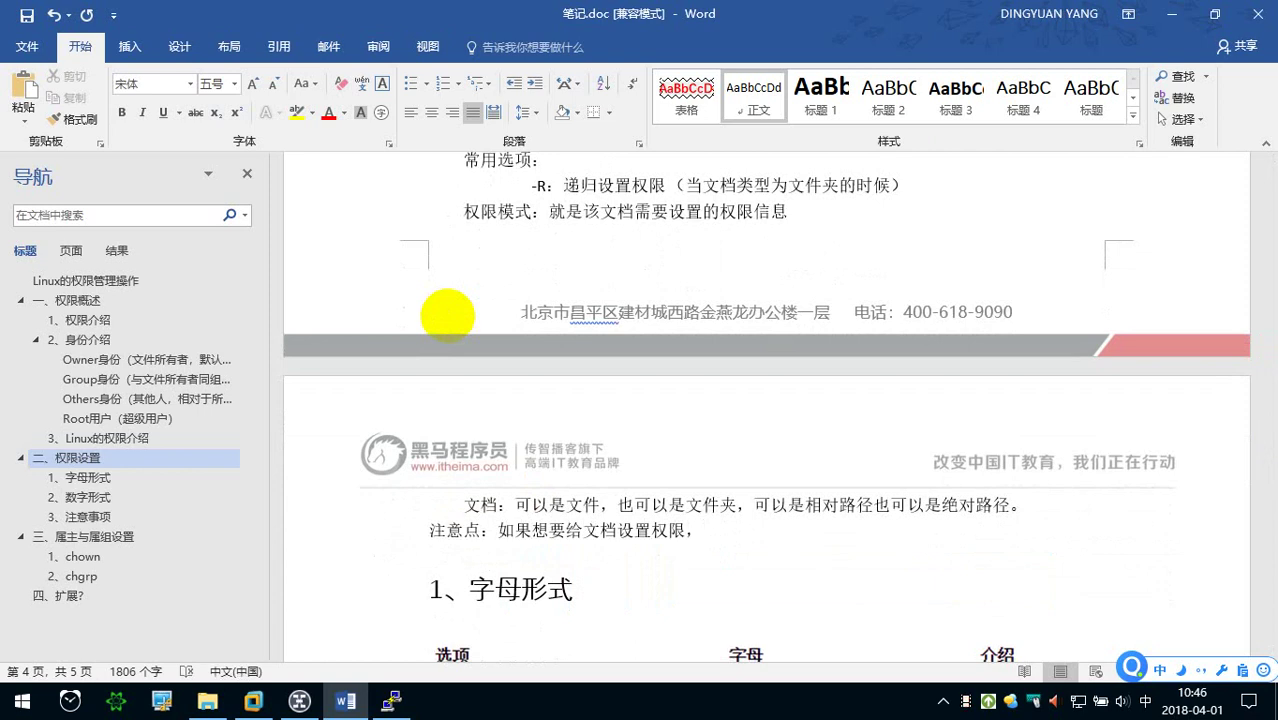
{"action": "type", "text": "操作的人"}
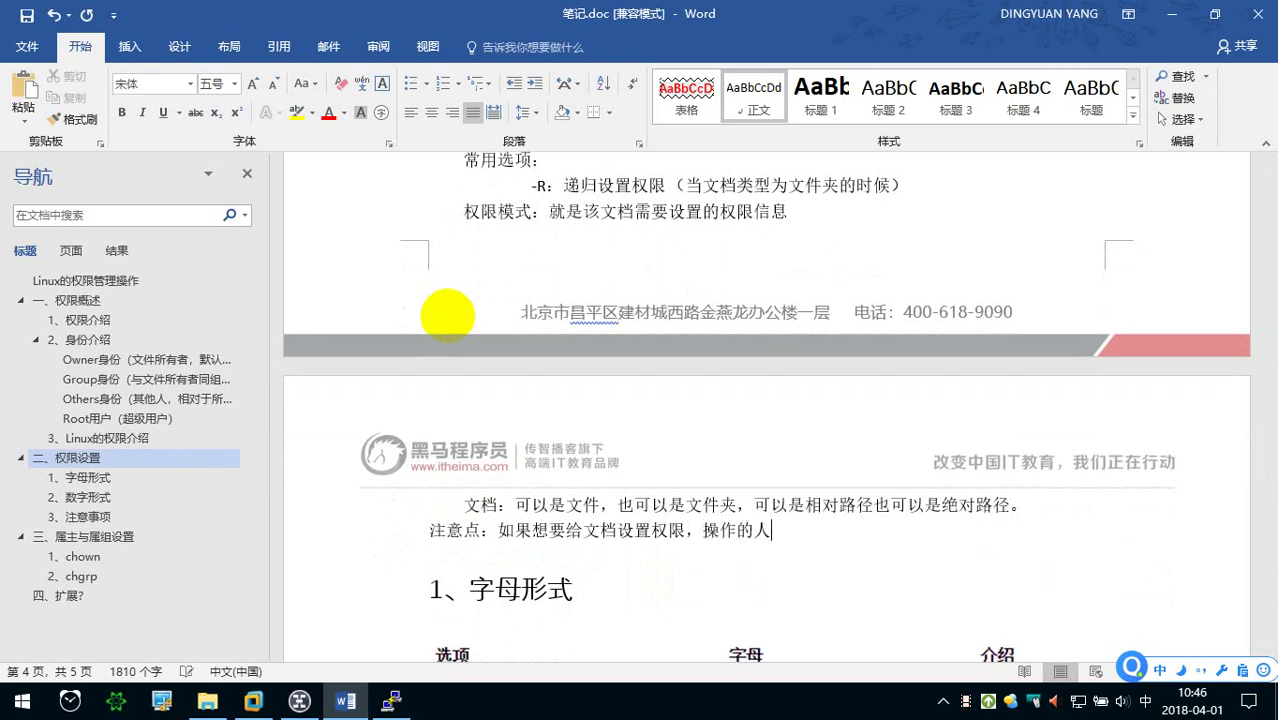
{"action": "key", "text": "BackSpace"}
{"action": "key", "text": "BackSpace"}
{"action": "type", "text": "者"}
{"action": "type", "text": "要么是 root"}
{"action": "key", "text": "Return"}
- Finish the note with 用户，要么就是文档的所有者。 and add an empty line
{"action": "type", "text": "yongh"}
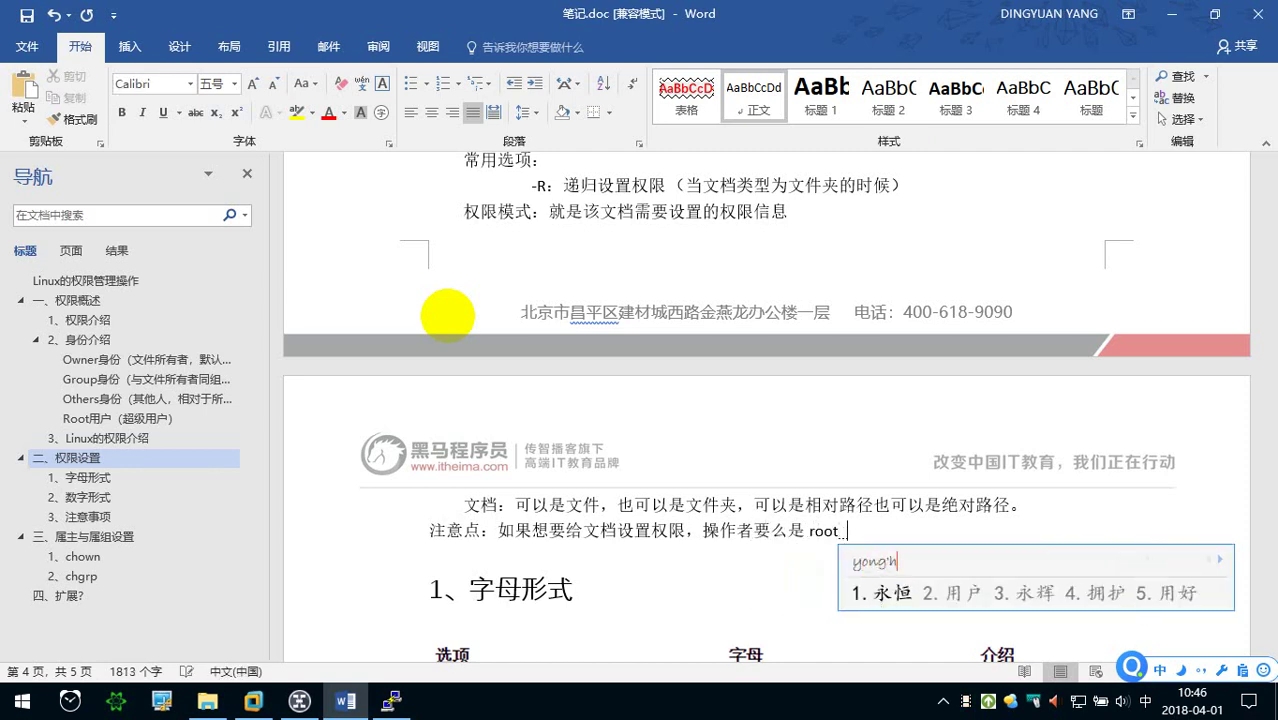
{"action": "type", "text": "2,yaom"}
{"action": "key", "text": "space"}
{"action": "type", "text": "jiu'sh"}
{"action": "key", "text": "space"}
{"action": "type", "text": "wend"}
{"action": "key", "text": "space"}
{"action": "type", "text": "d"}
{"action": "key", "text": "space"}
{"action": "type", "text": "suo"}
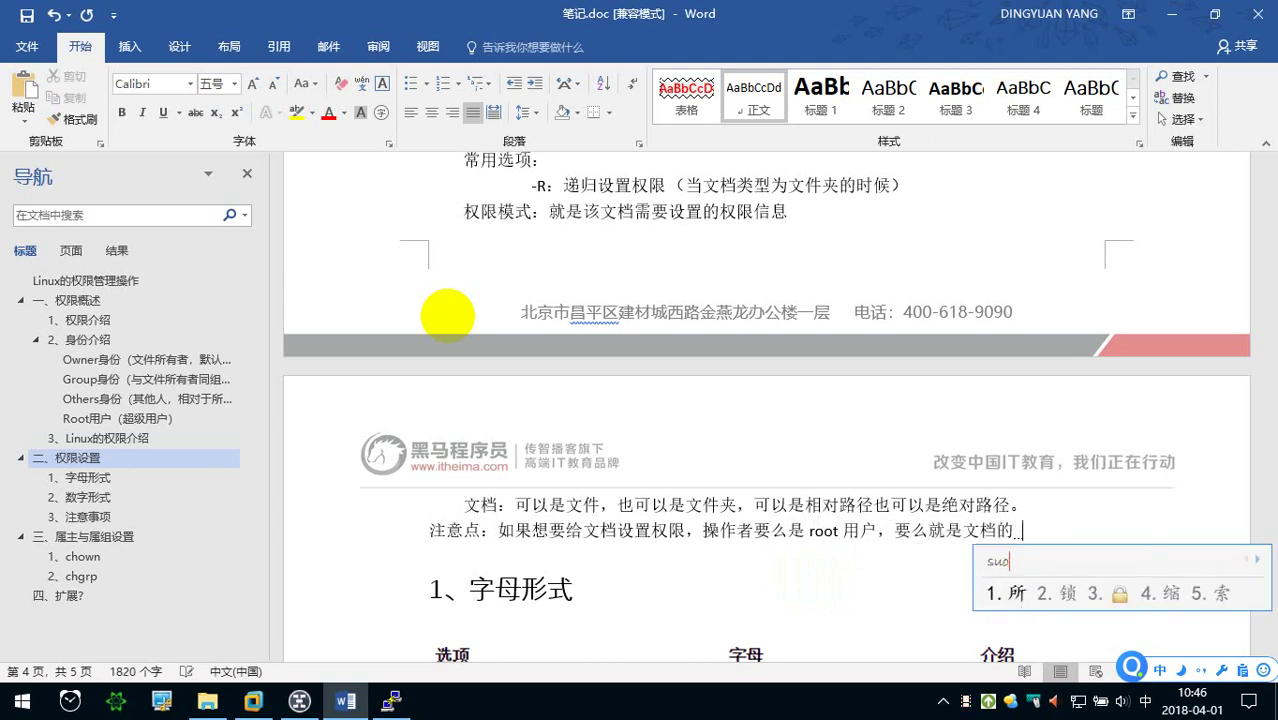
{"action": "type", "text": "yzhe"}
{"action": "key", "text": "space"}
{"action": "type", "text": "."}
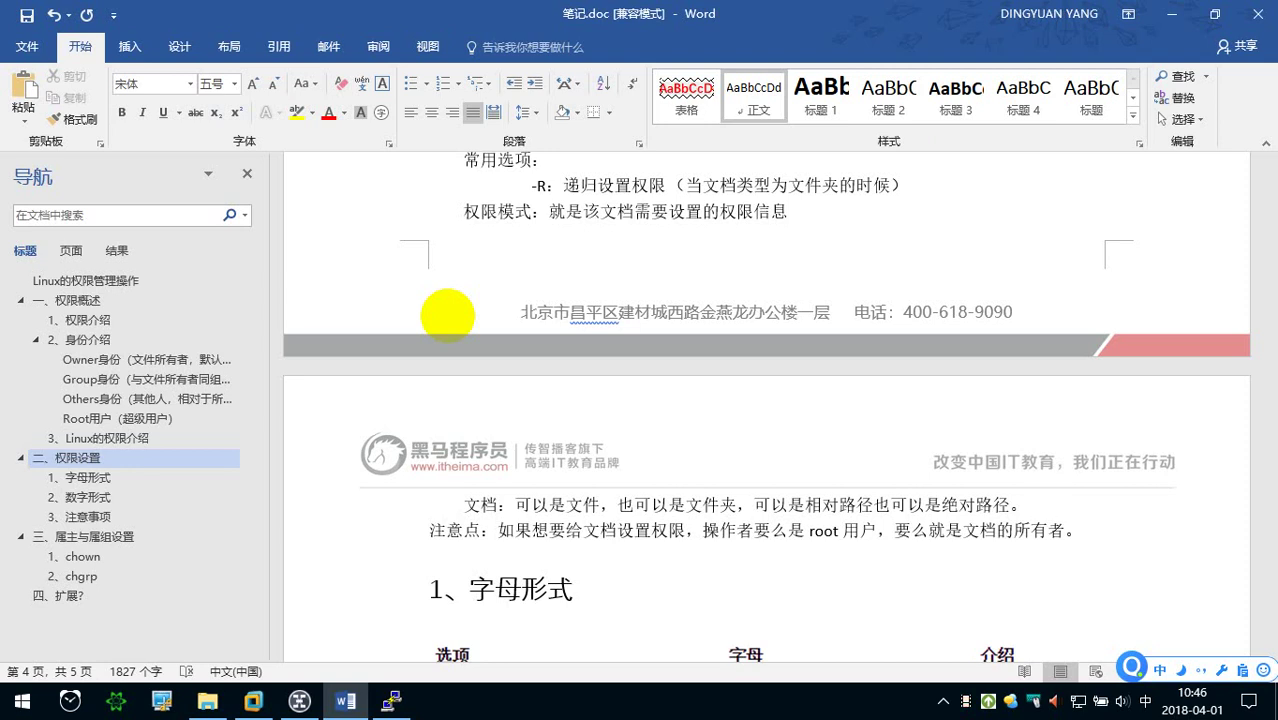
{"action": "key", "text": "Return"}
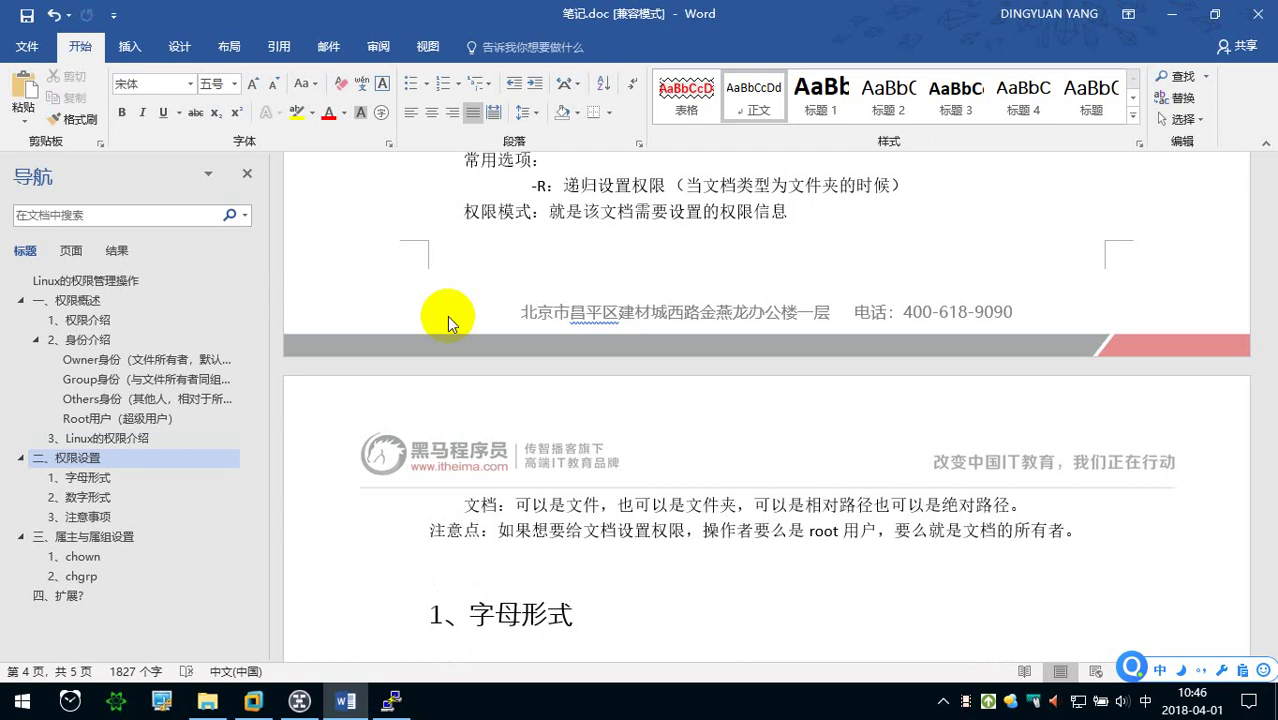
{"action": "scroll", "coordinate": [447, 317], "scroll_direction": "up", "scroll_amount": 2}
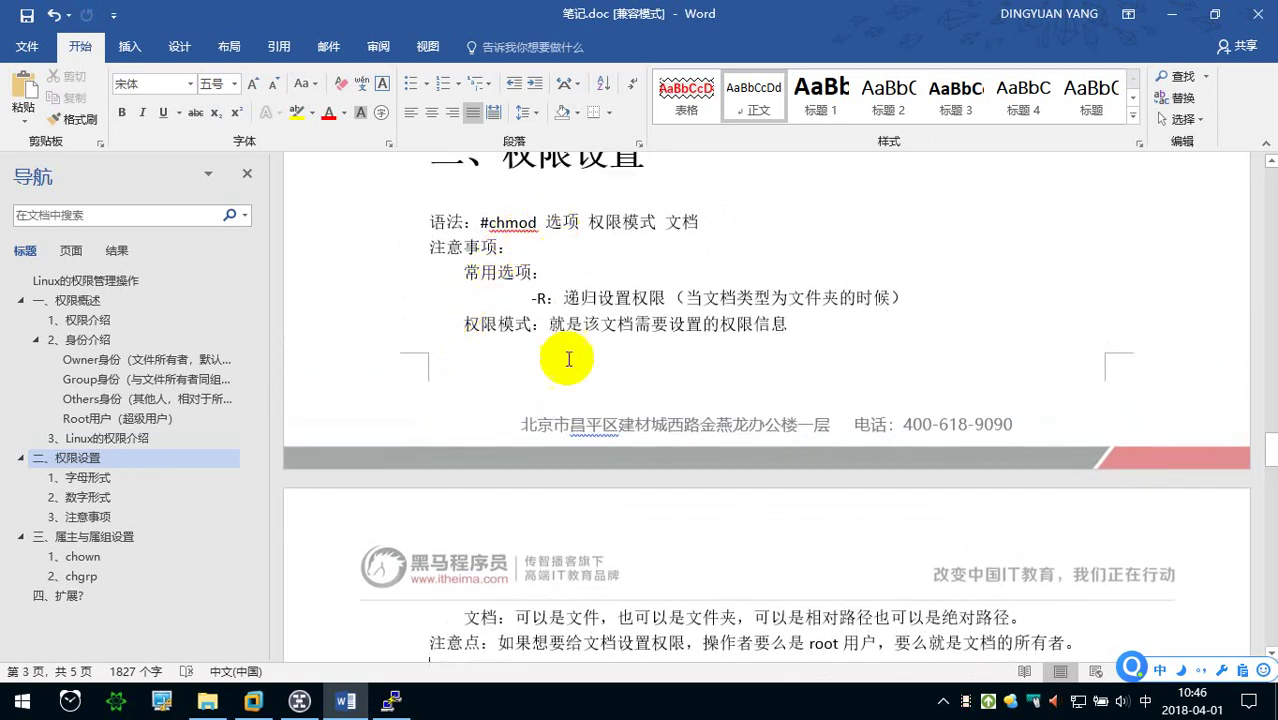
- Type 提权漏洞 on the empty line below the 注意点 note, then switch input to English
{"action": "scroll", "coordinate": [565, 400], "scroll_direction": "down", "scroll_amount": 2}
{"action": "type", "text": "t"}
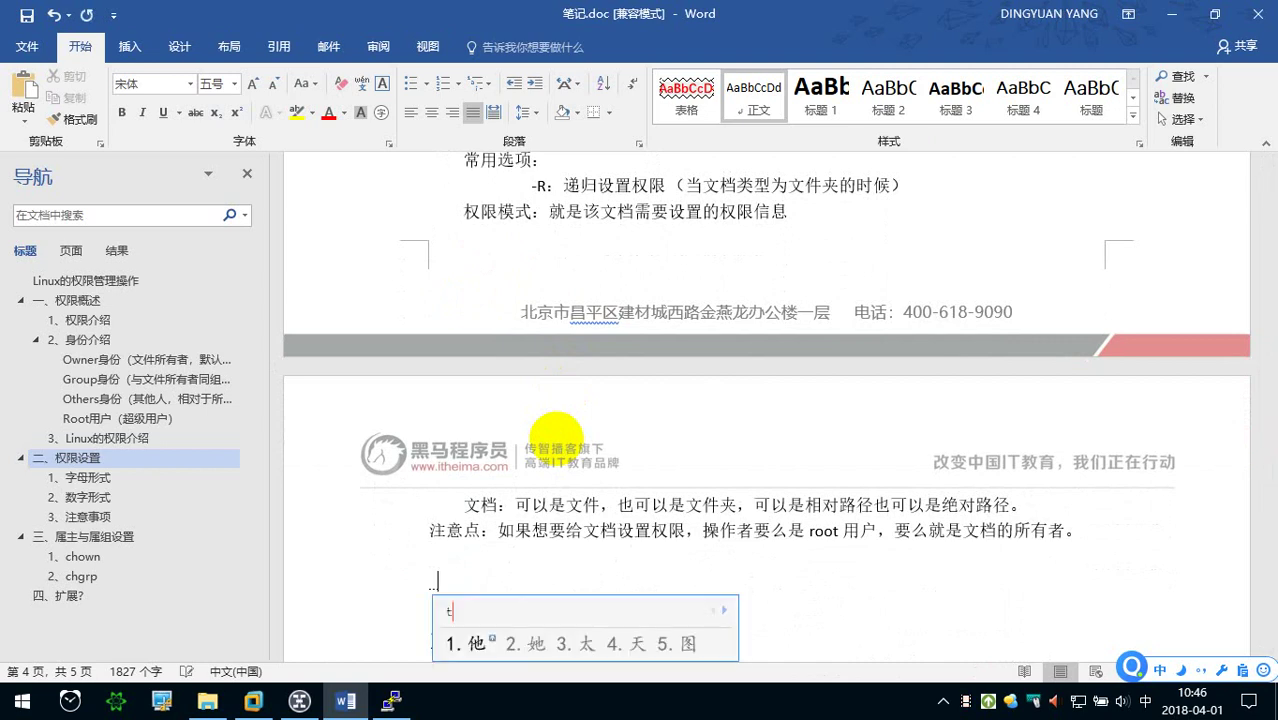
{"action": "type", "text": "i'q"}
{"action": "type", "text": "uan"}
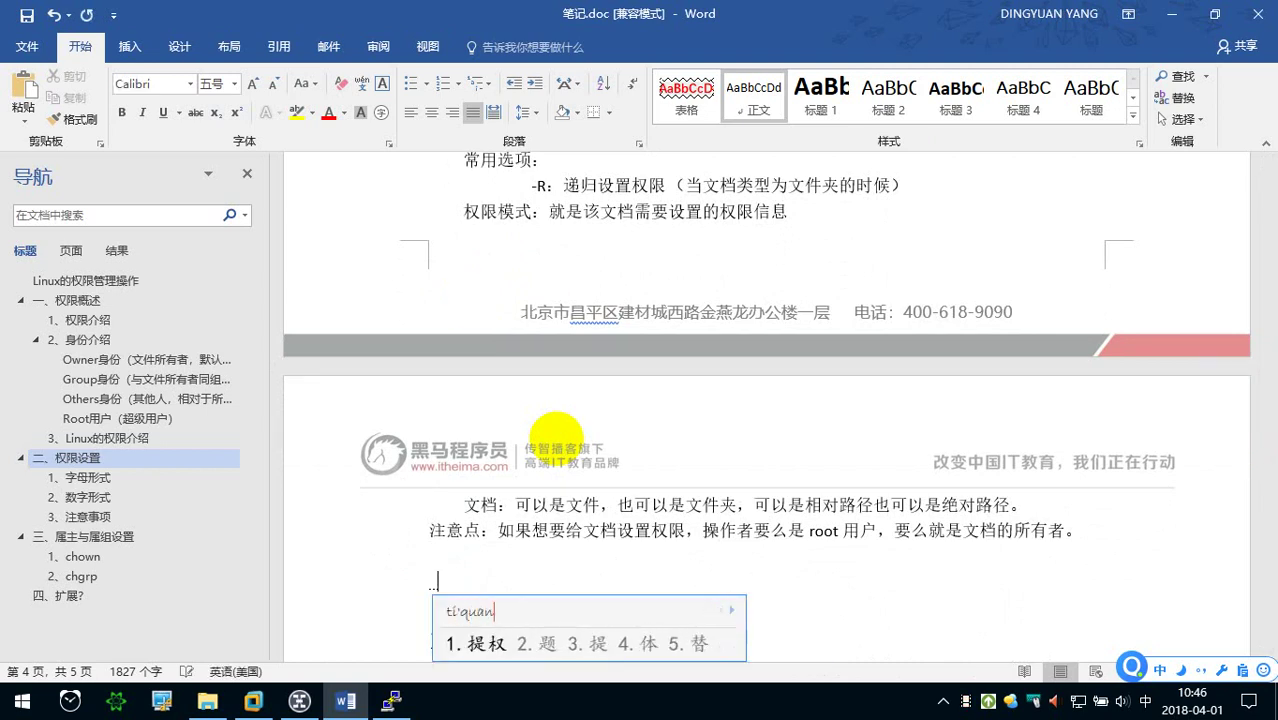
{"action": "key", "text": "space"}
{"action": "type", "text": "lou'dong"}
{"action": "key", "text": "space"}
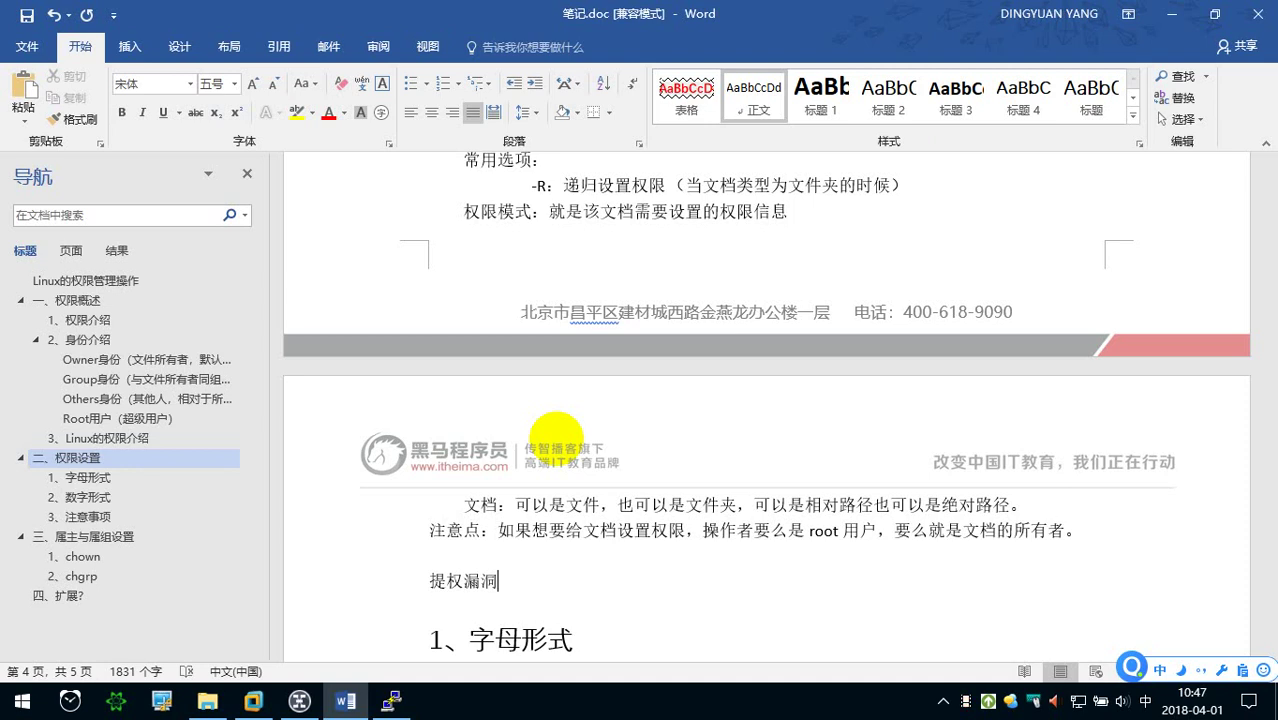
{"action": "key", "text": "shift"}
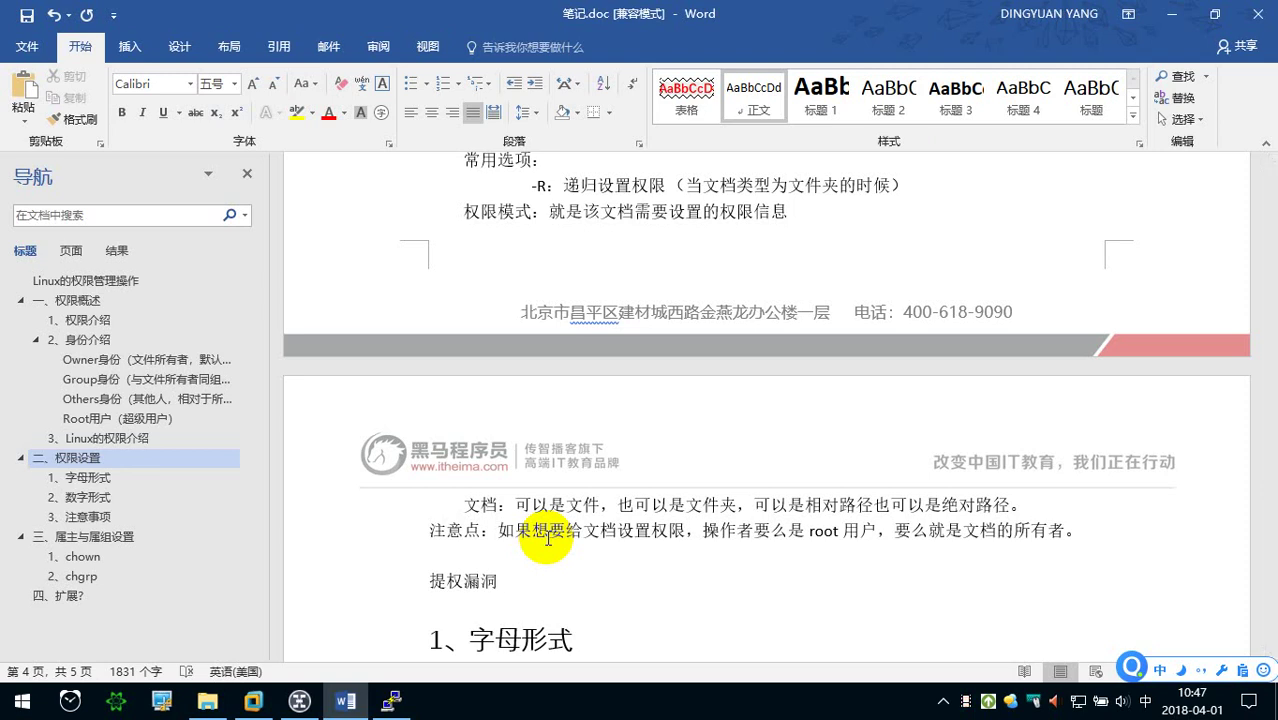
{"action": "left_click_drag", "start_coordinate": [515, 531], "coordinate": [688, 532]}
{"action": "left_click", "coordinate": [556, 553]}
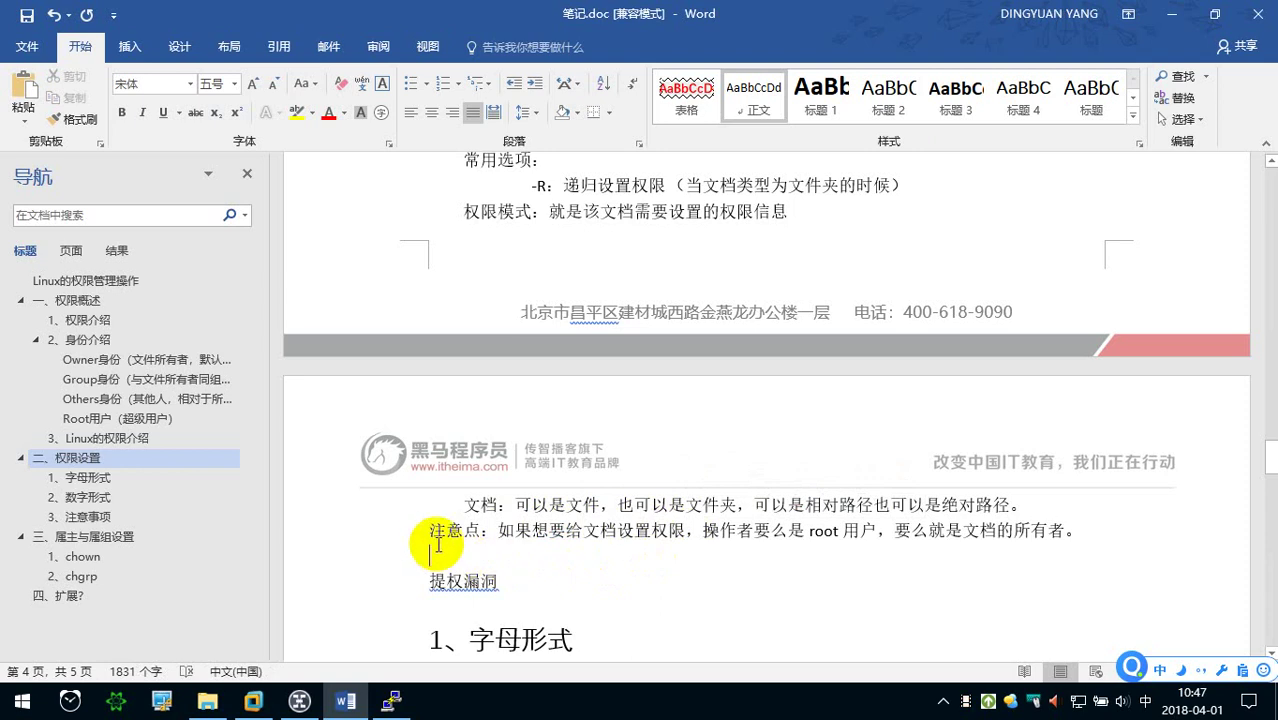
- Bold the 注意点 line and delete the 提权漏洞 text below it
{"action": "left_click_drag", "start_coordinate": [432, 530], "coordinate": [1097, 528]}
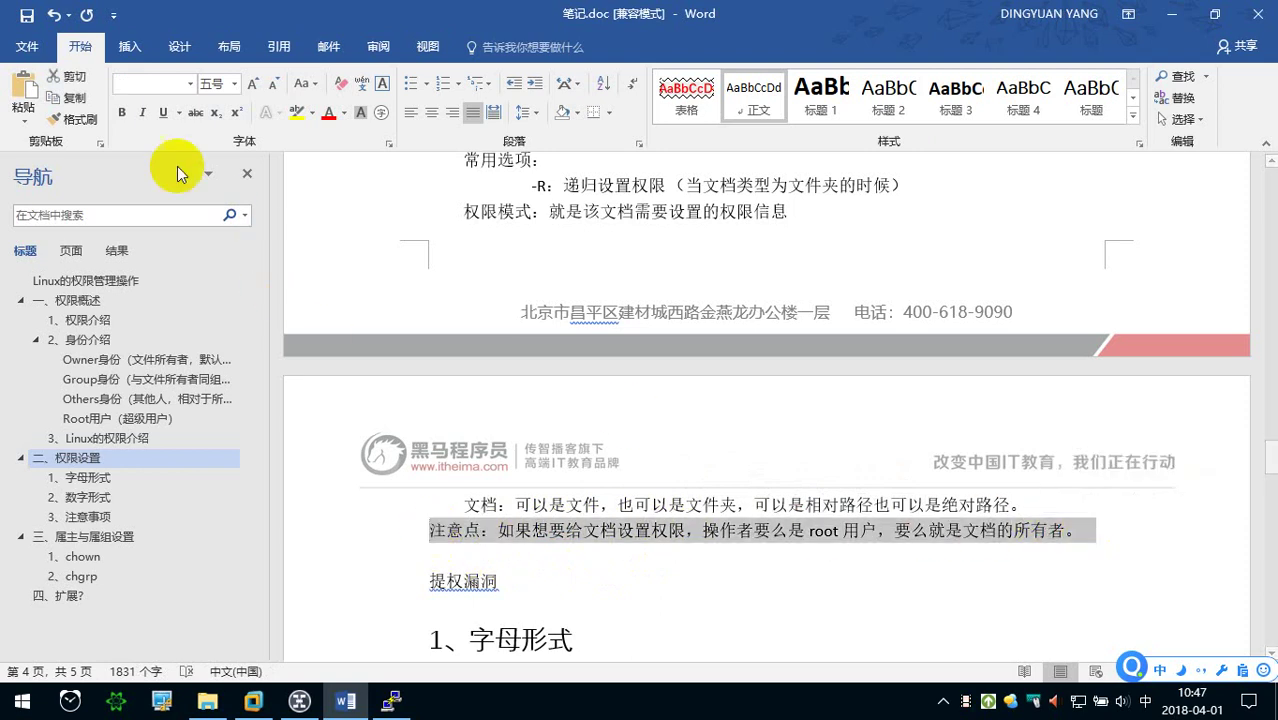
{"action": "left_click", "coordinate": [121, 112]}
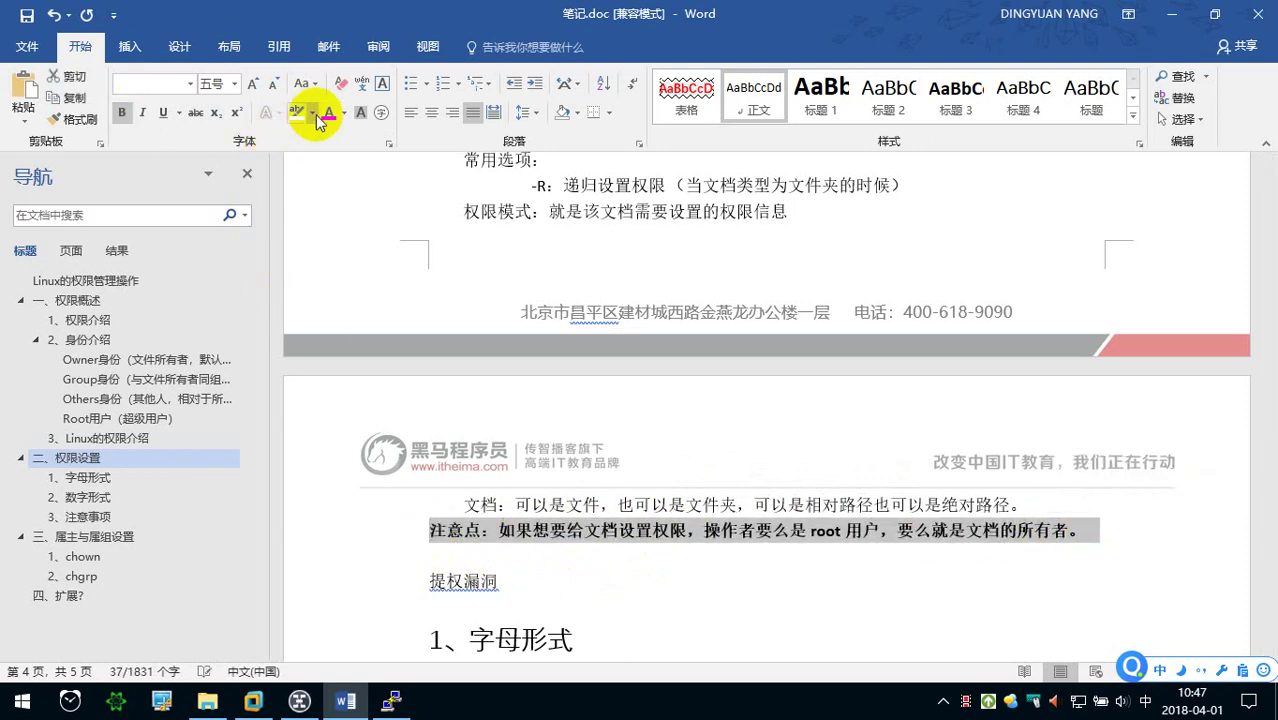
{"action": "left_click", "coordinate": [525, 585]}
{"action": "key", "text": "BackSpace"}
{"action": "key", "text": "BackSpace"}
{"action": "key", "text": "BackSpace"}
{"action": "key", "text": "BackSpace"}
{"action": "key", "text": "BackSpace"}
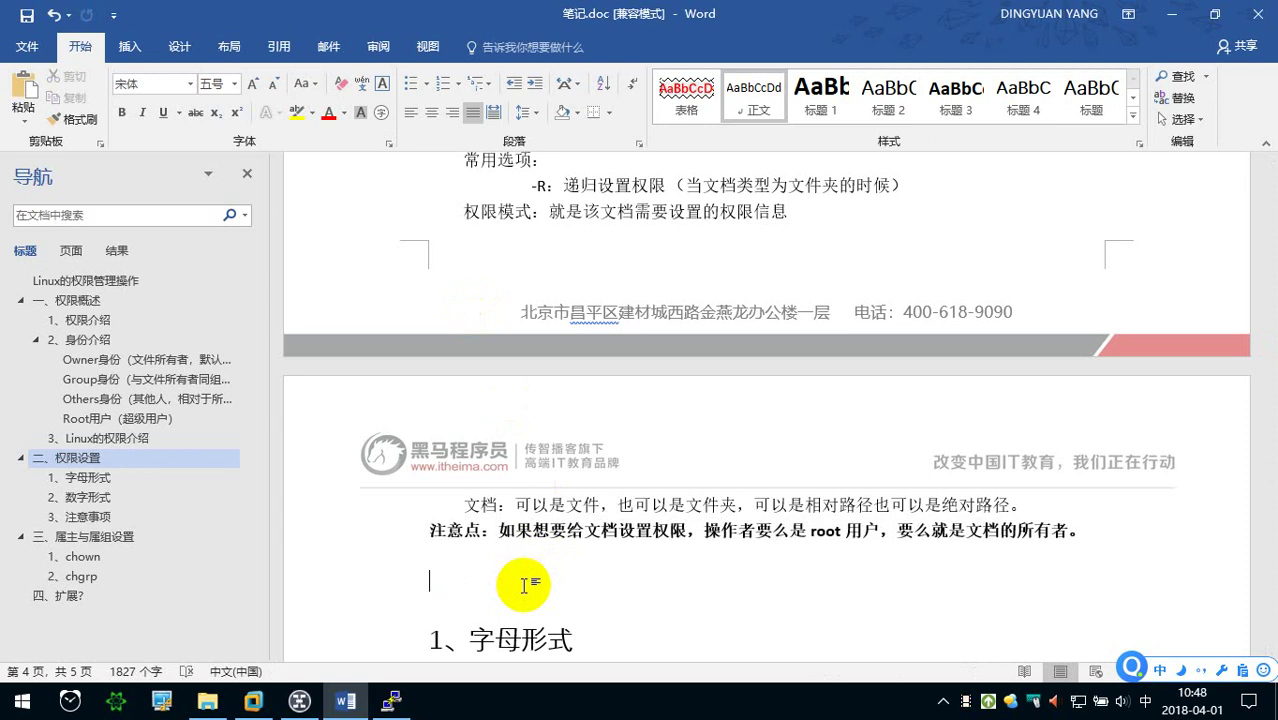
- Set the 注意点 line's font color to red
{"action": "left_click", "coordinate": [879, 531]}
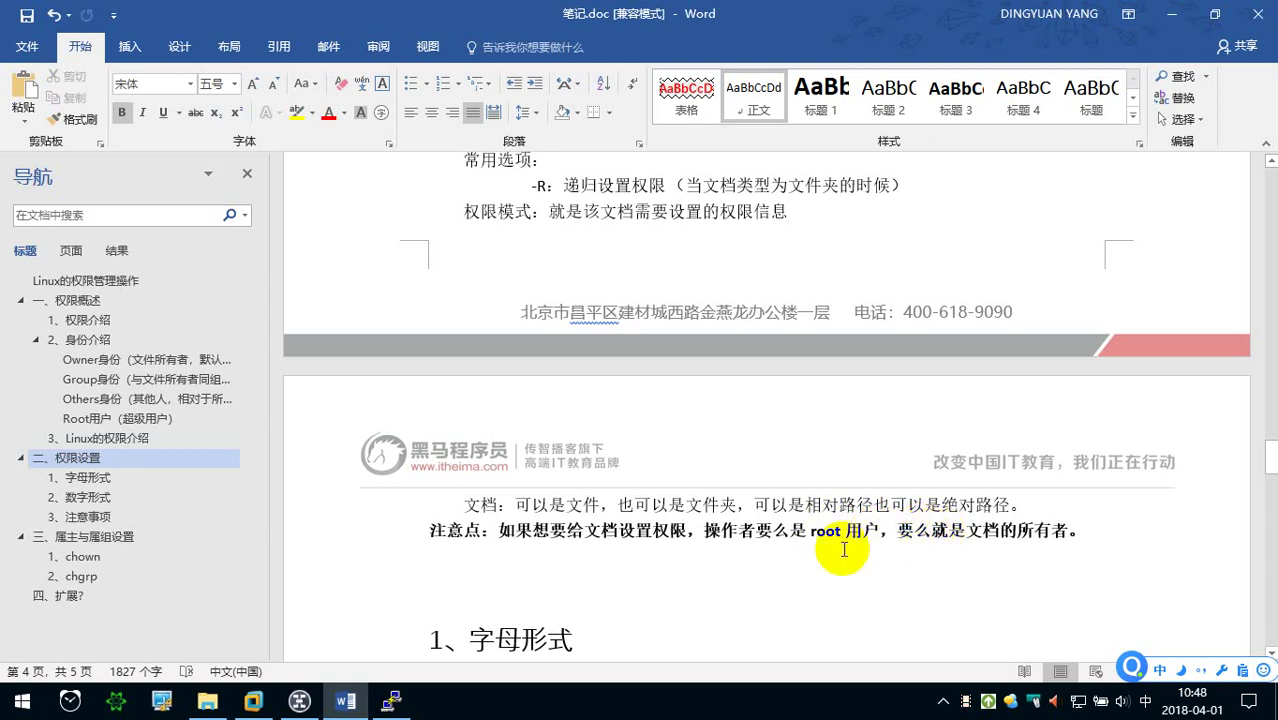
{"action": "scroll", "coordinate": [843, 549], "scroll_direction": "down", "scroll_amount": 1}
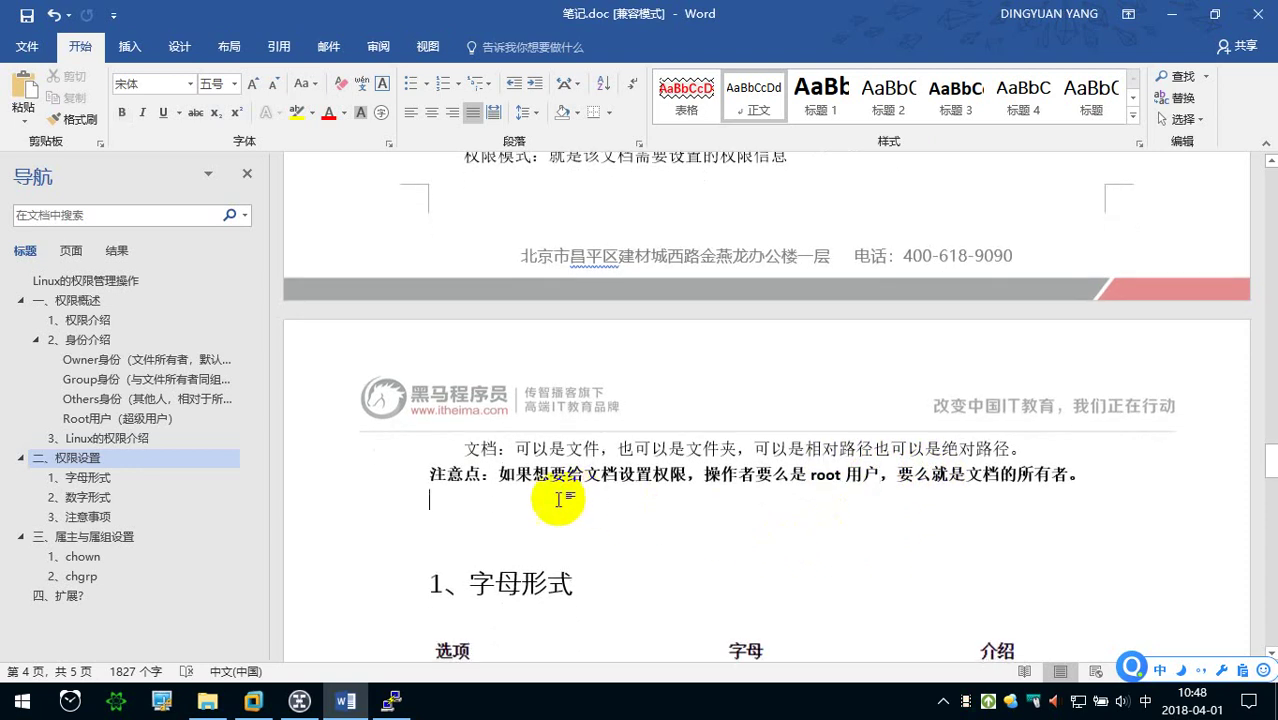
{"action": "left_click_drag", "start_coordinate": [428, 474], "coordinate": [1095, 474]}
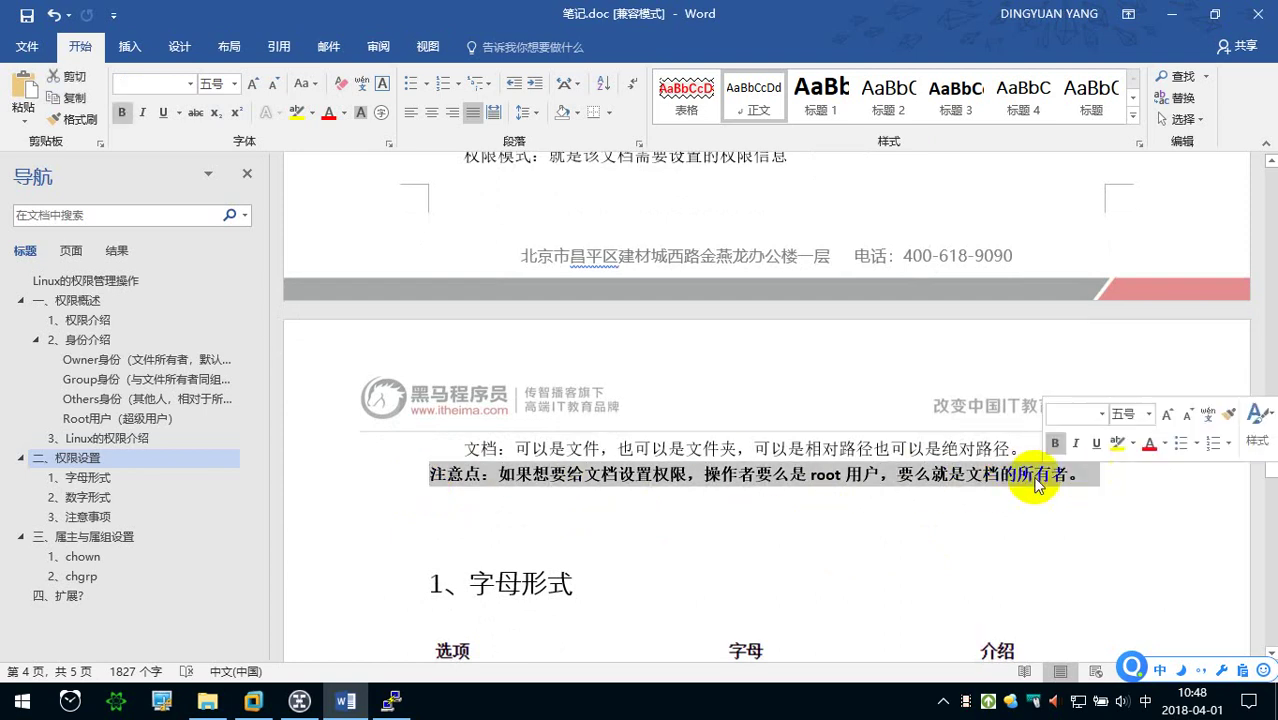
{"action": "left_click", "coordinate": [327, 112]}
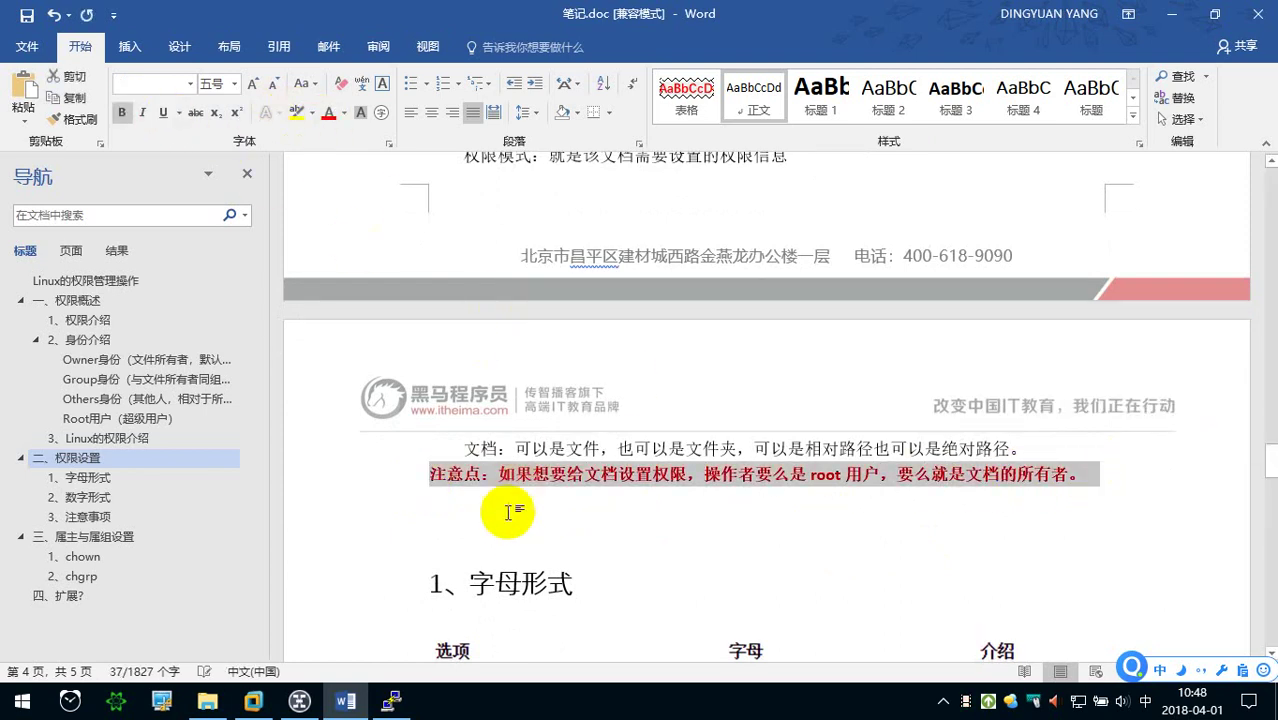
{"action": "left_click", "coordinate": [505, 519]}
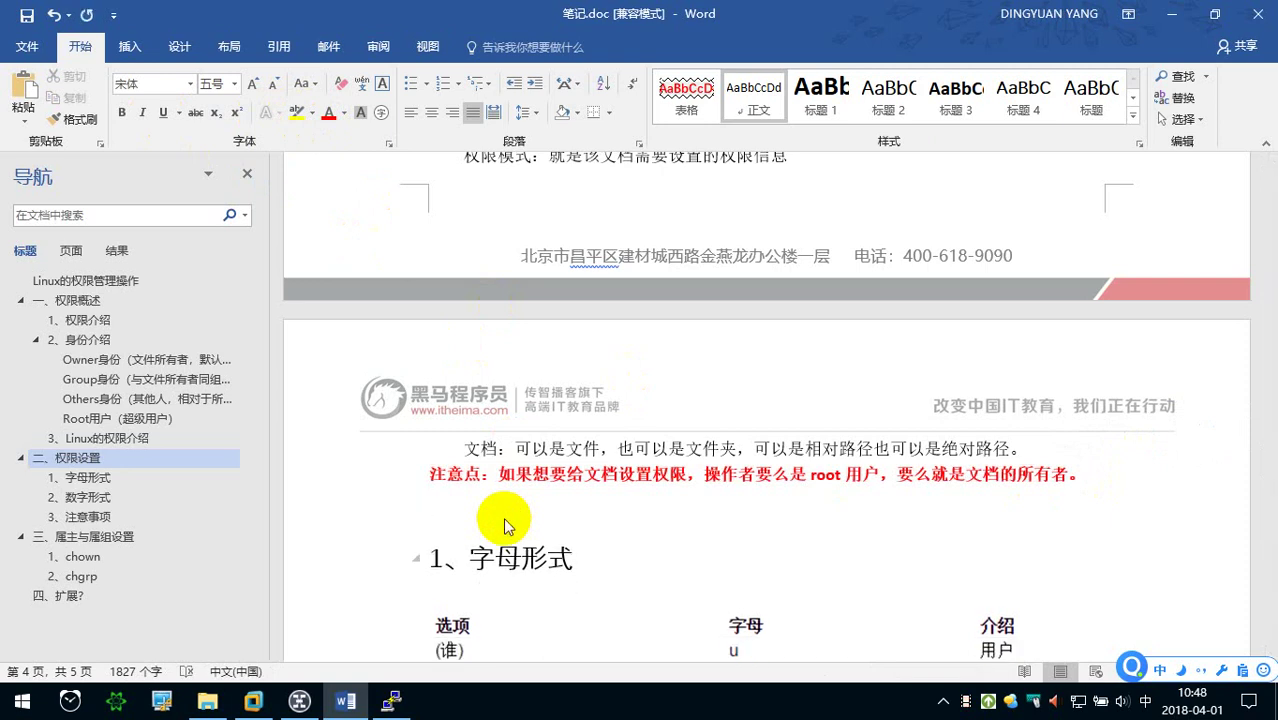
- Review the new notes and delete the empty line above the 1、字母形式 heading
{"action": "scroll", "coordinate": [505, 525], "scroll_direction": "up", "scroll_amount": 3}
{"action": "scroll", "coordinate": [490, 460], "scroll_direction": "up", "scroll_amount": 3}
{"action": "scroll", "coordinate": [473, 355], "scroll_direction": "down", "scroll_amount": 2}
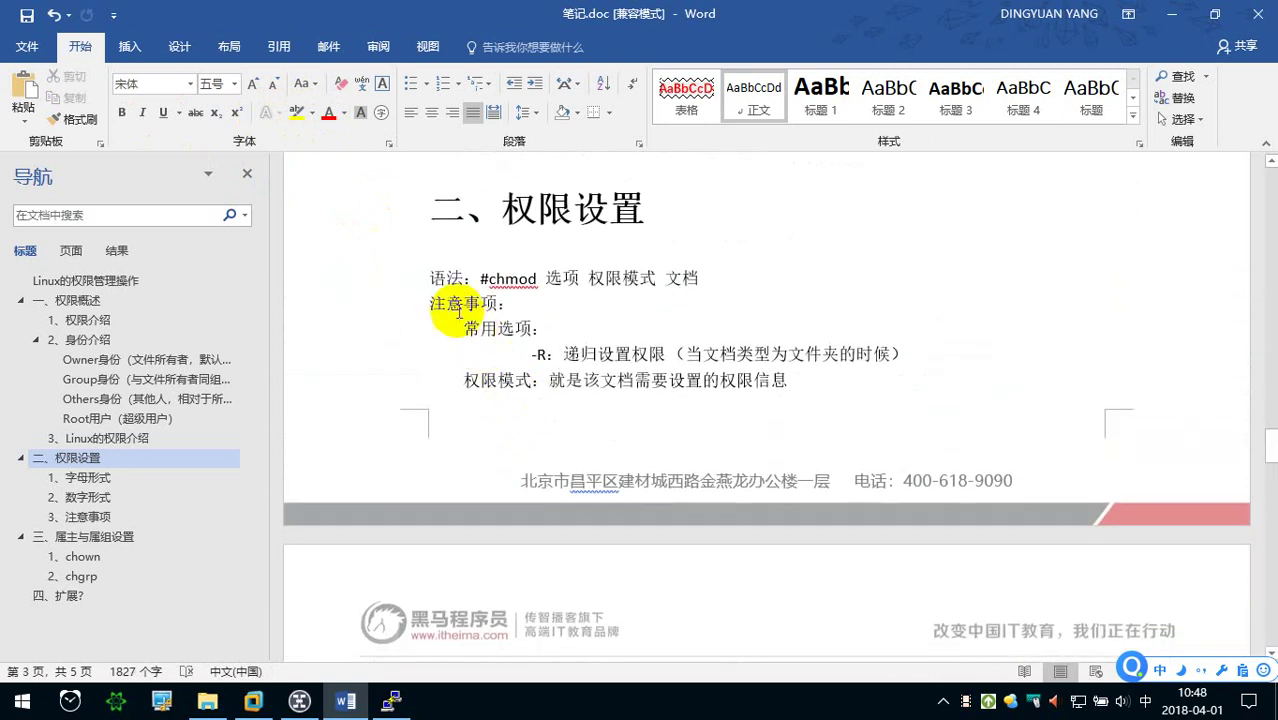
{"action": "scroll", "coordinate": [437, 303], "scroll_direction": "down", "scroll_amount": 1}
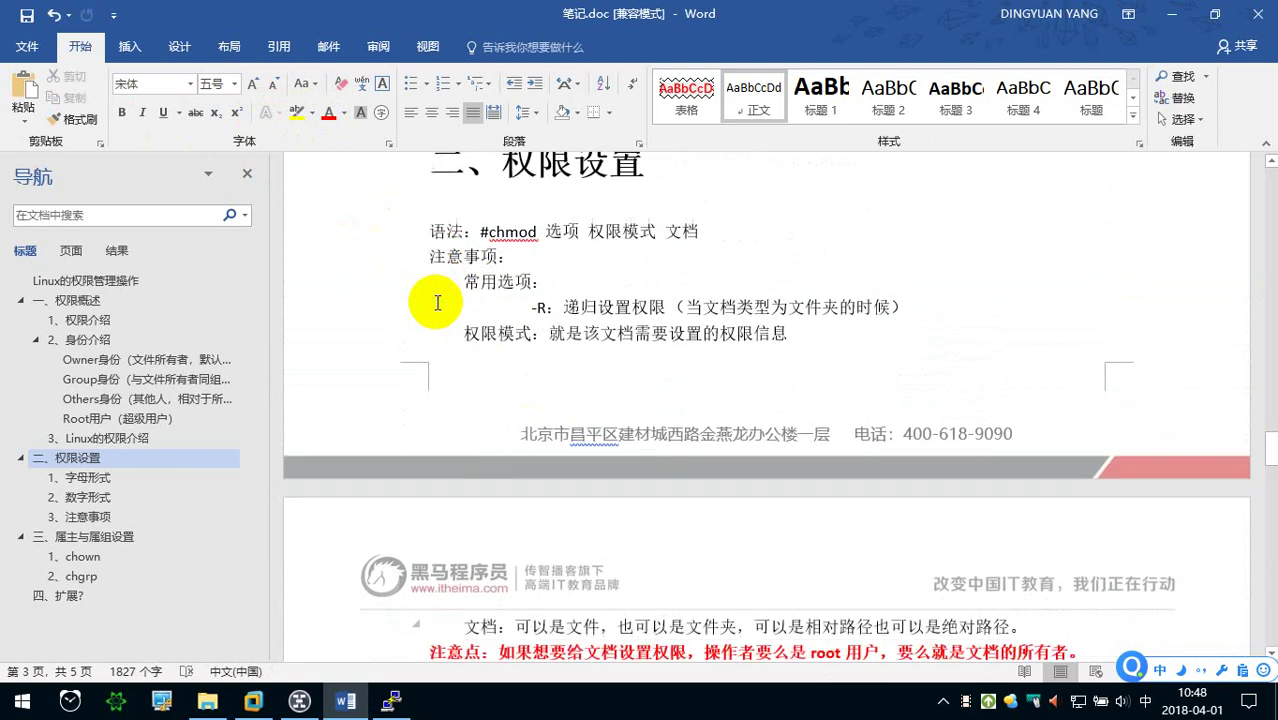
{"action": "left_click", "coordinate": [538, 297]}
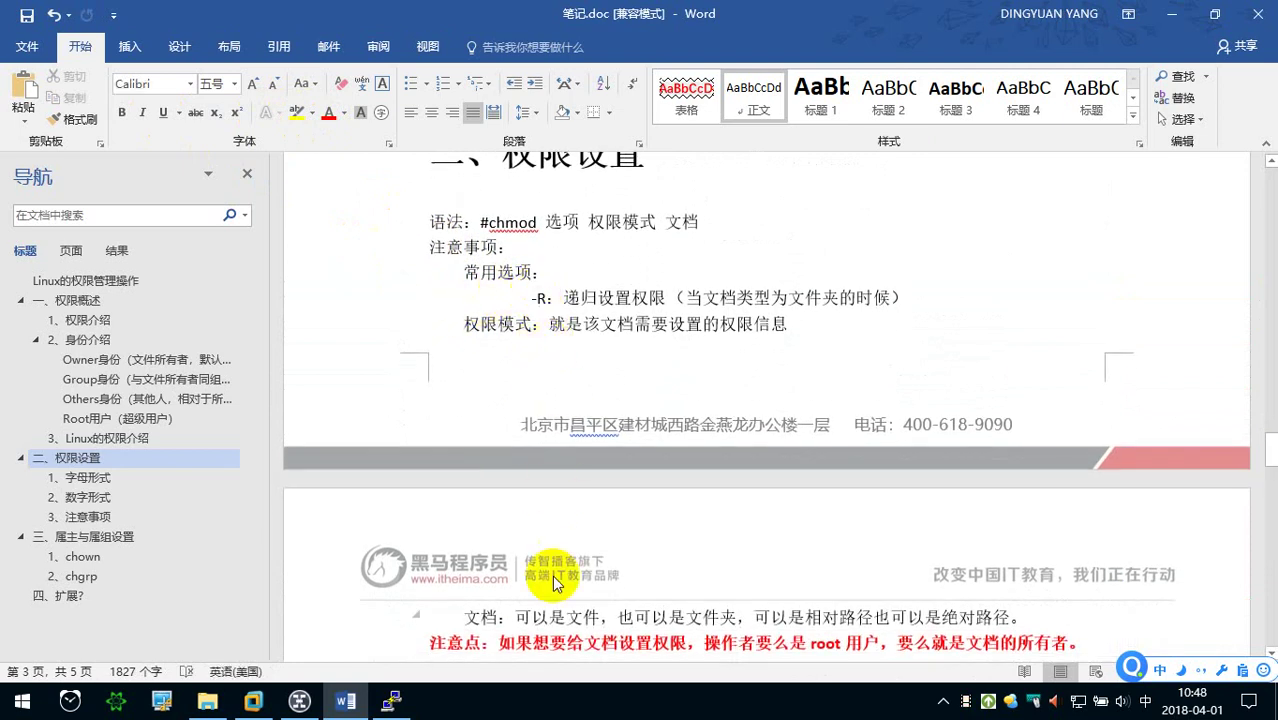
{"action": "scroll", "coordinate": [530, 605], "scroll_direction": "down", "scroll_amount": 1}
{"action": "left_click", "coordinate": [434, 559]}
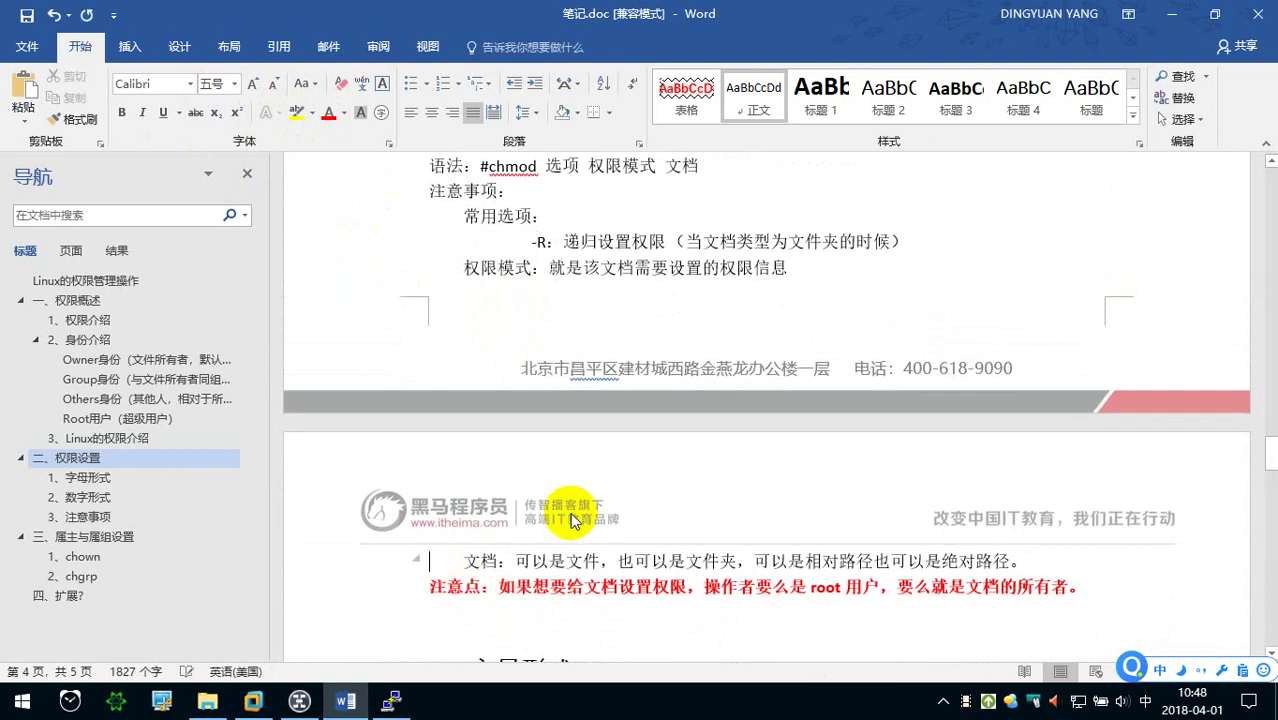
{"action": "scroll", "coordinate": [465, 585], "scroll_direction": "down", "scroll_amount": 1}
{"action": "left_click", "coordinate": [460, 569]}
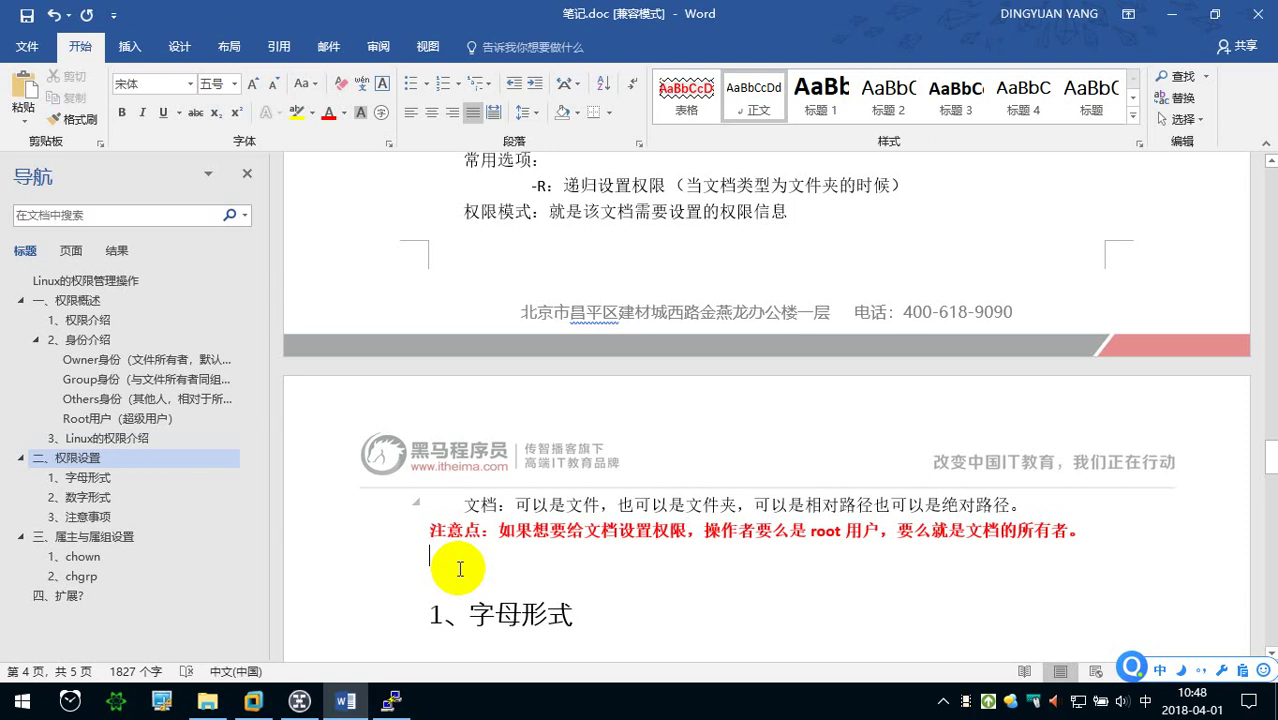
{"action": "scroll", "coordinate": [460, 569], "scroll_direction": "down", "scroll_amount": 2}
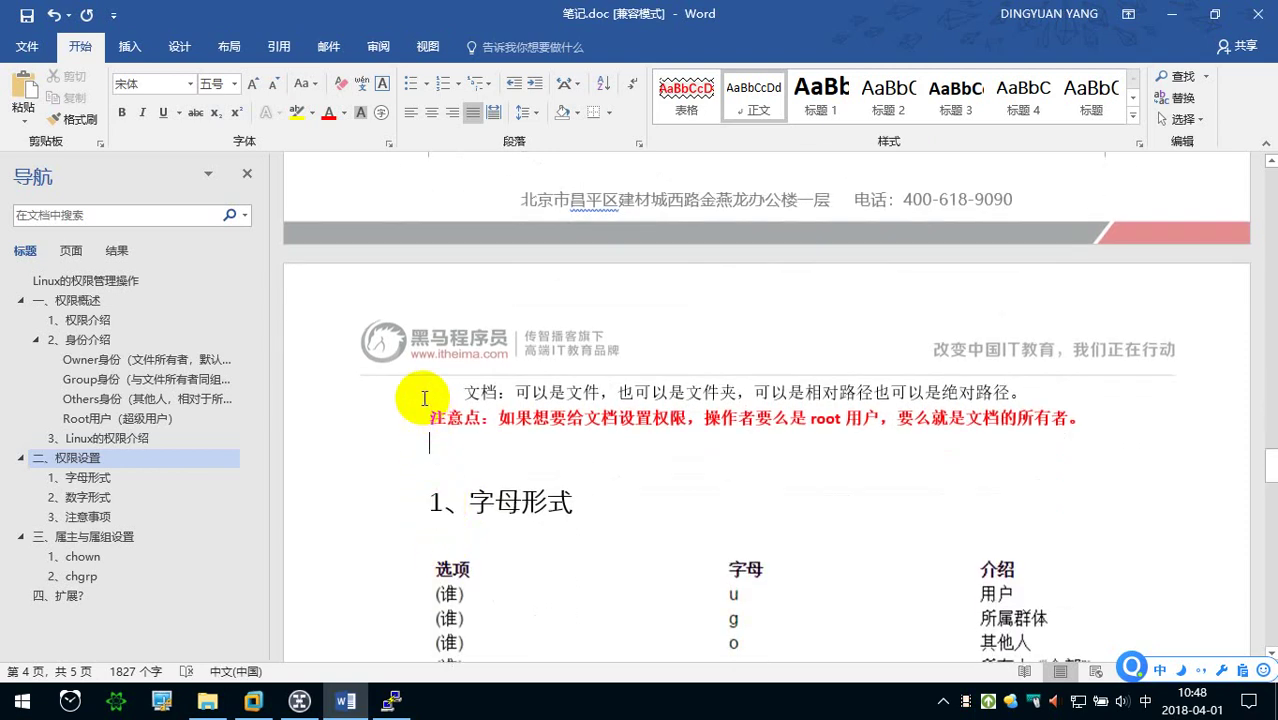
{"action": "left_click", "coordinate": [436, 469]}
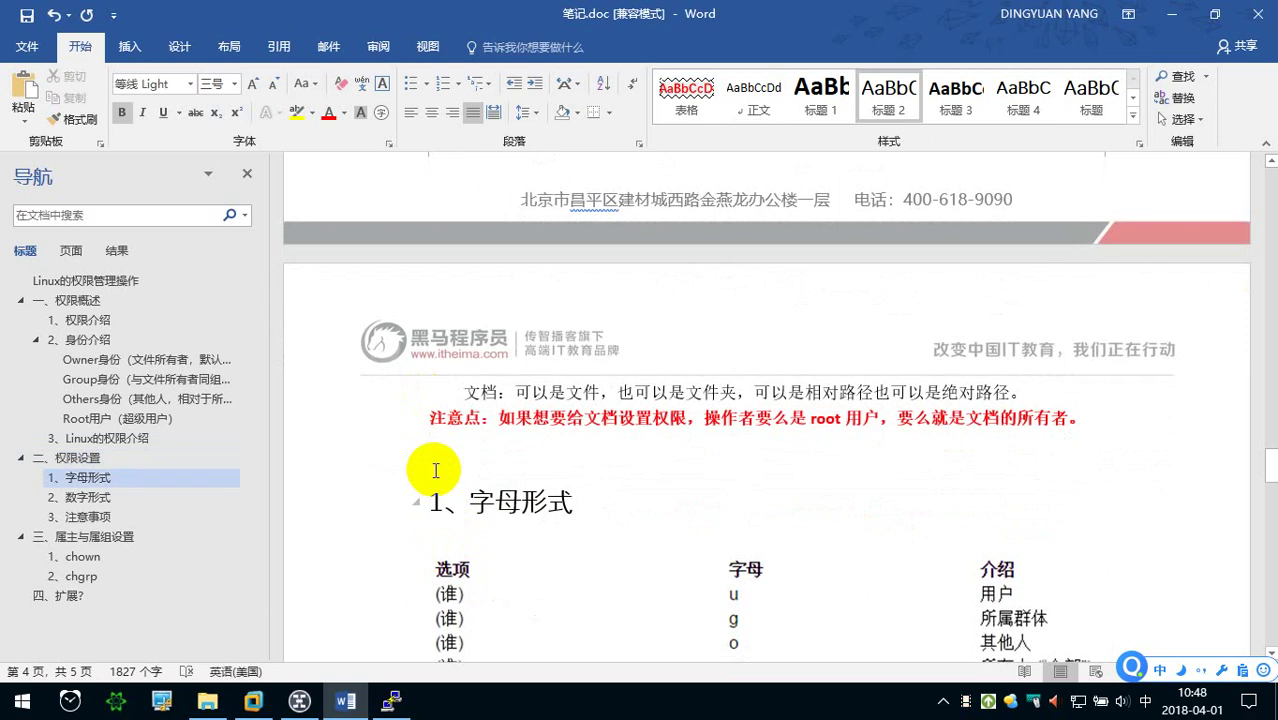
{"action": "scroll", "coordinate": [436, 469], "scroll_direction": "down", "scroll_amount": 1}
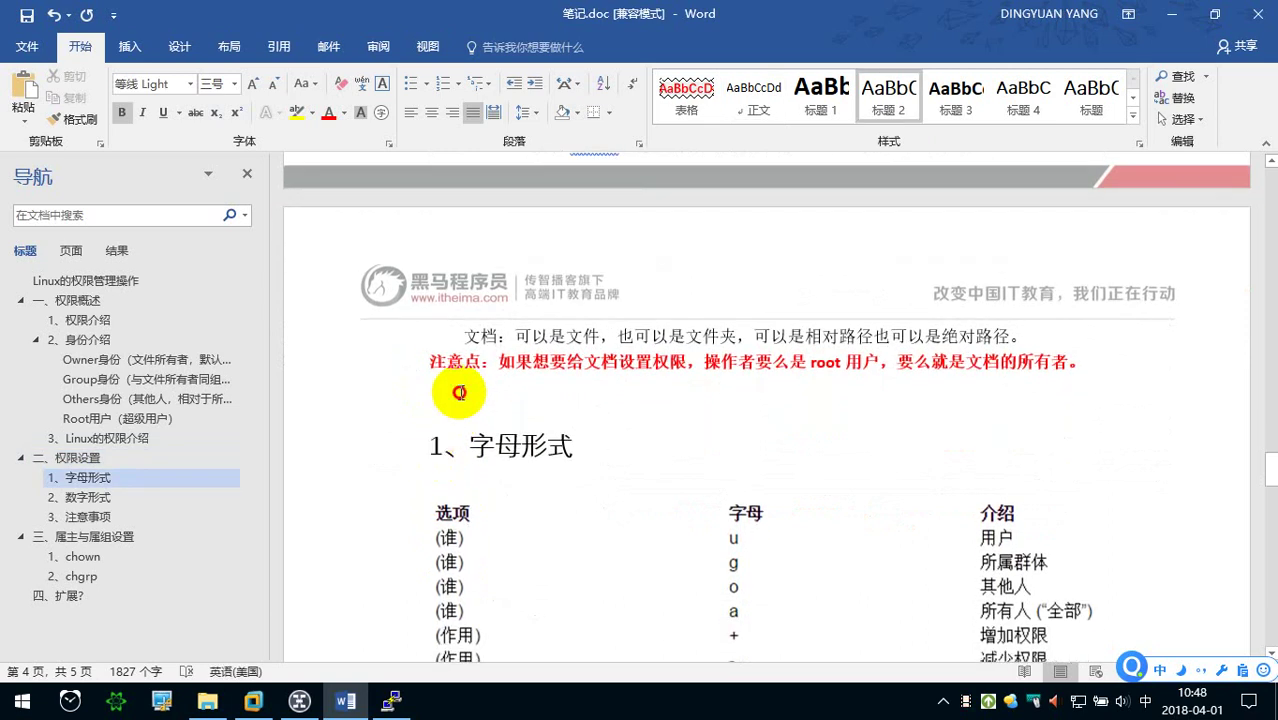
{"action": "left_click", "coordinate": [460, 392]}
{"action": "key", "text": "BackSpace"}
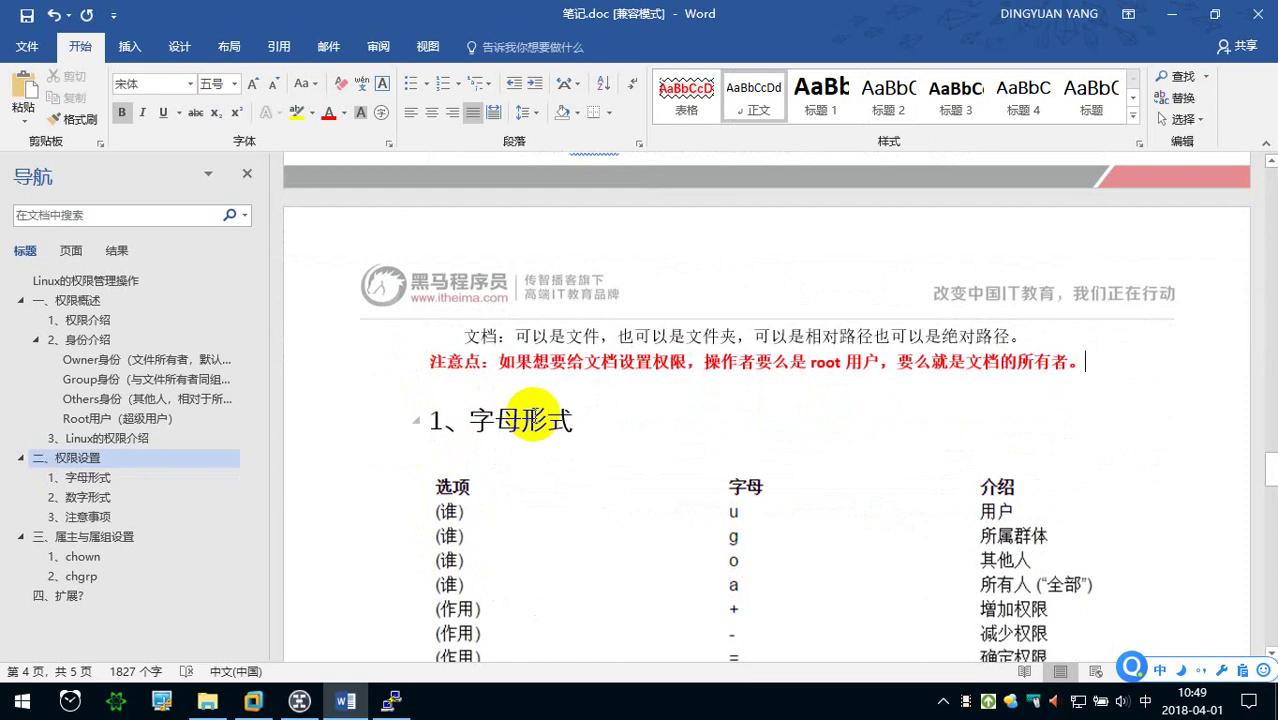
- Scroll to the 1、字母形式 table mapping u, g, o, a, +, -, =, r, w, x
{"action": "scroll", "coordinate": [533, 418], "scroll_direction": "down", "scroll_amount": 2}
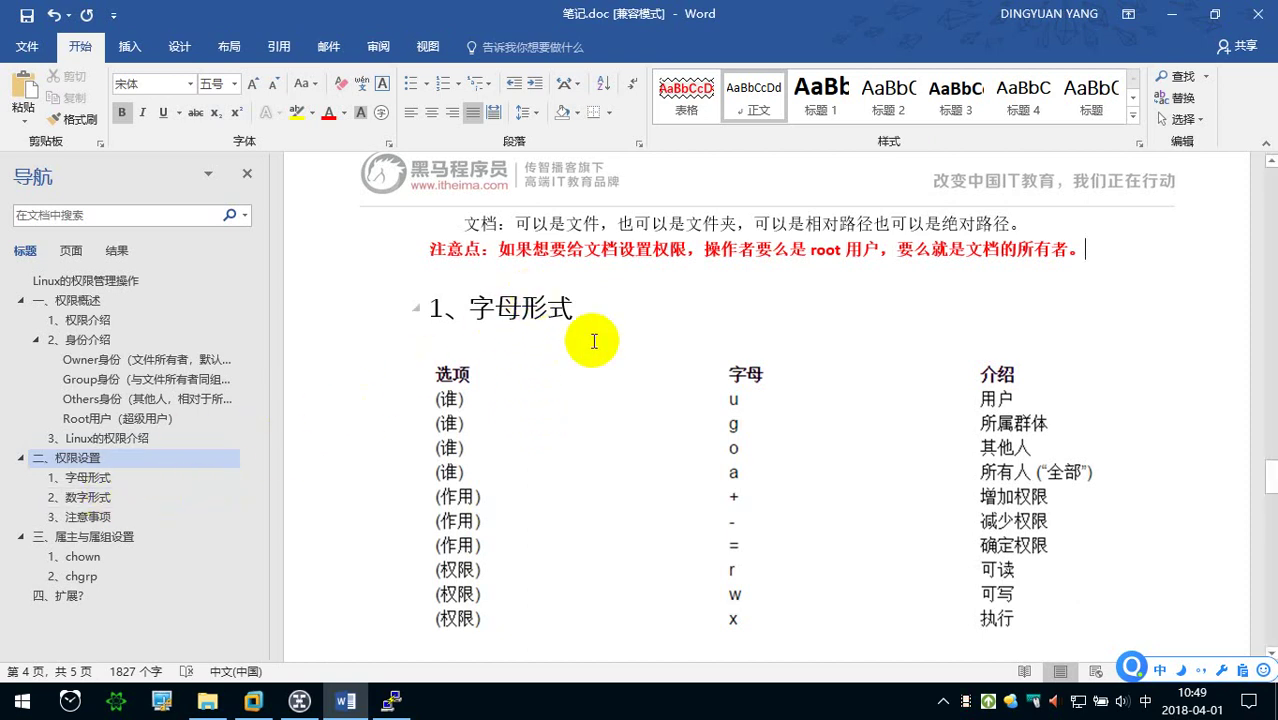
{"action": "scroll", "coordinate": [645, 342], "scroll_direction": "up", "scroll_amount": 3}
{"action": "scroll", "coordinate": [645, 342], "scroll_direction": "up", "scroll_amount": 3}
{"action": "scroll", "coordinate": [645, 342], "scroll_direction": "up", "scroll_amount": 2}
{"action": "scroll", "coordinate": [645, 342], "scroll_direction": "up", "scroll_amount": 2}
{"action": "scroll", "coordinate": [643, 342], "scroll_direction": "up", "scroll_amount": 3}
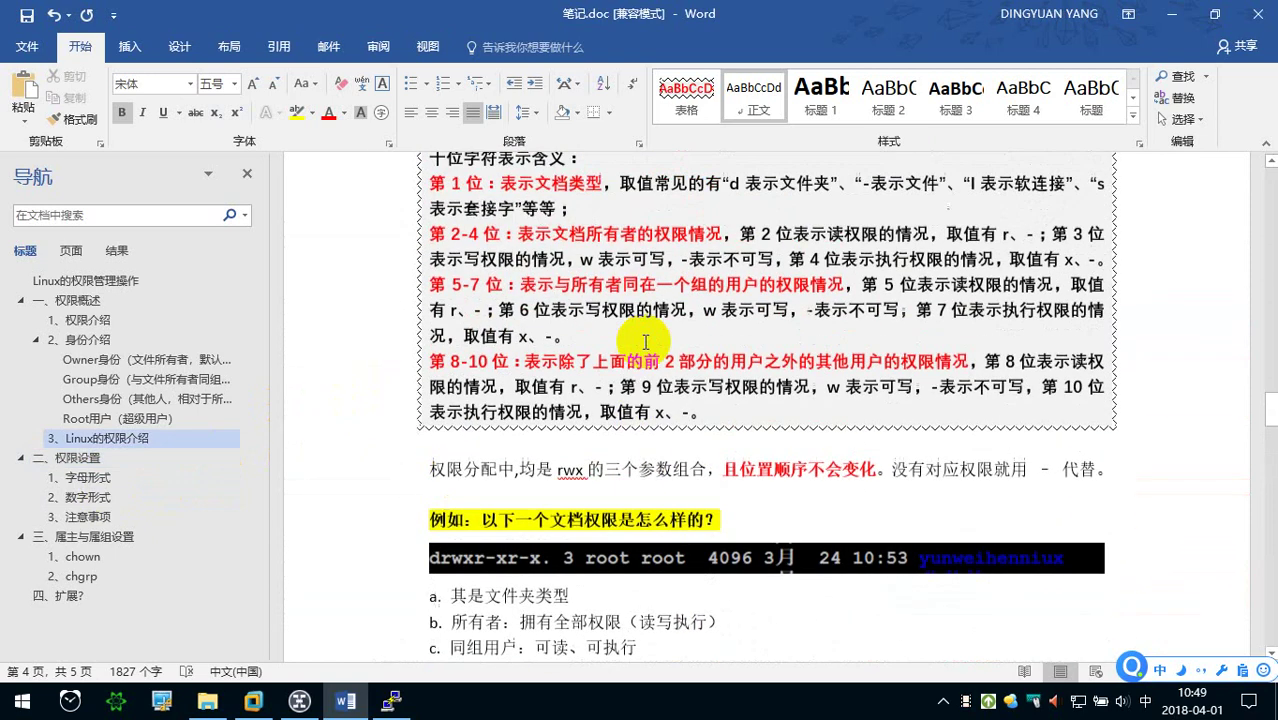
{"action": "scroll", "coordinate": [643, 342], "scroll_direction": "up", "scroll_amount": 1}
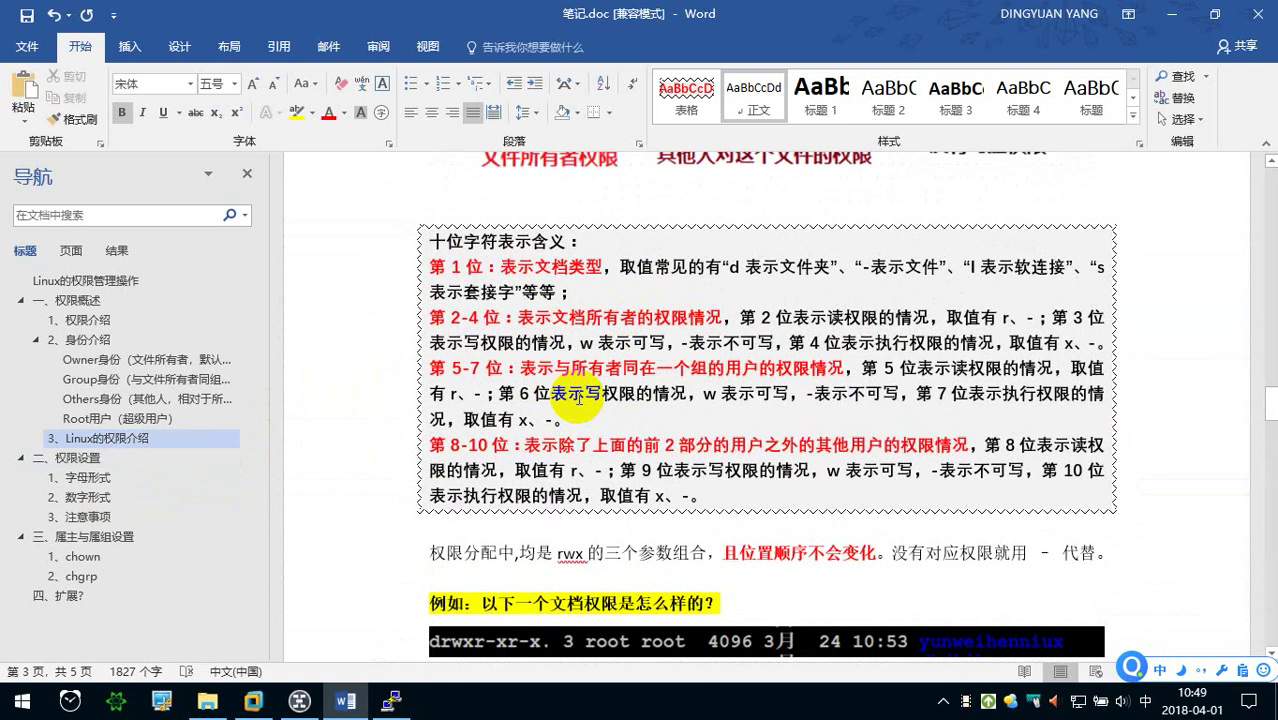
{"action": "scroll", "coordinate": [579, 398], "scroll_direction": "down", "scroll_amount": 4}
{"action": "scroll", "coordinate": [579, 398], "scroll_direction": "down", "scroll_amount": 3}
{"action": "scroll", "coordinate": [579, 398], "scroll_direction": "down", "scroll_amount": 5}
{"action": "scroll", "coordinate": [579, 398], "scroll_direction": "down", "scroll_amount": 2}
{"action": "scroll", "coordinate": [579, 398], "scroll_direction": "down", "scroll_amount": 4}
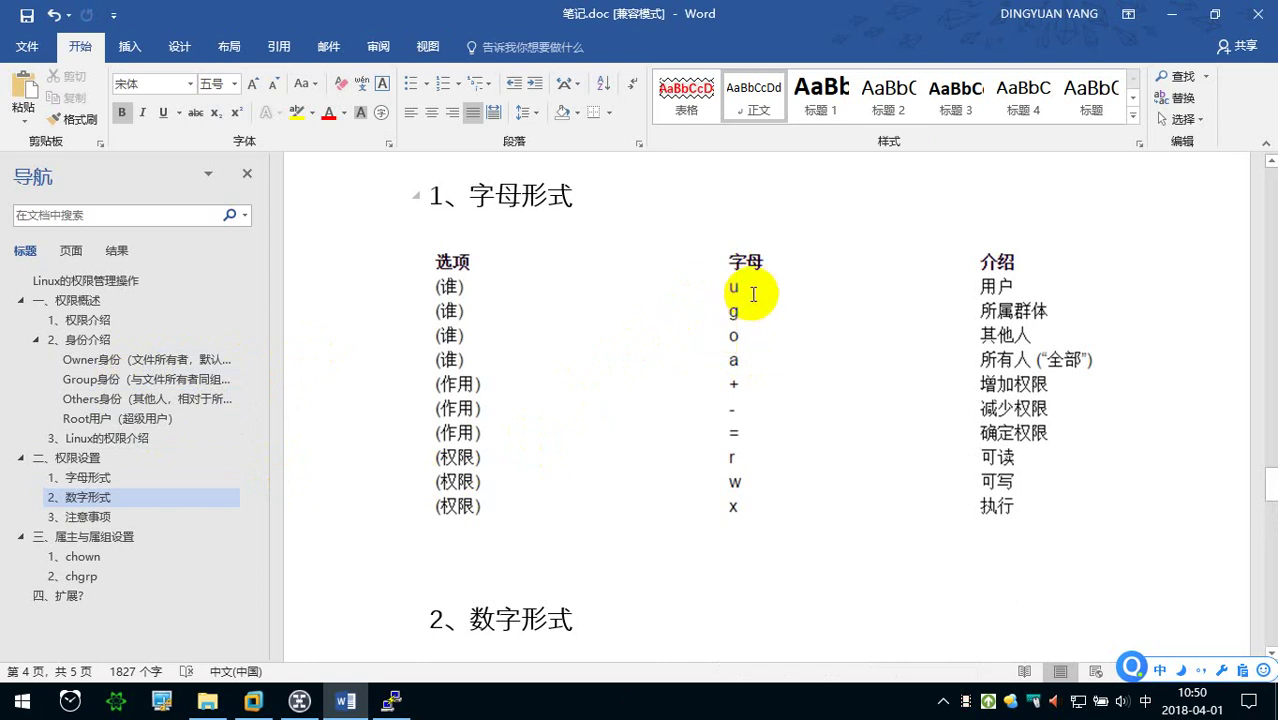
- Below the letter table, add a left-aligned heading 给谁设置：
{"action": "left_click", "coordinate": [561, 506]}
{"action": "key", "text": "Return"}
{"action": "key", "text": "ctrl+z"}
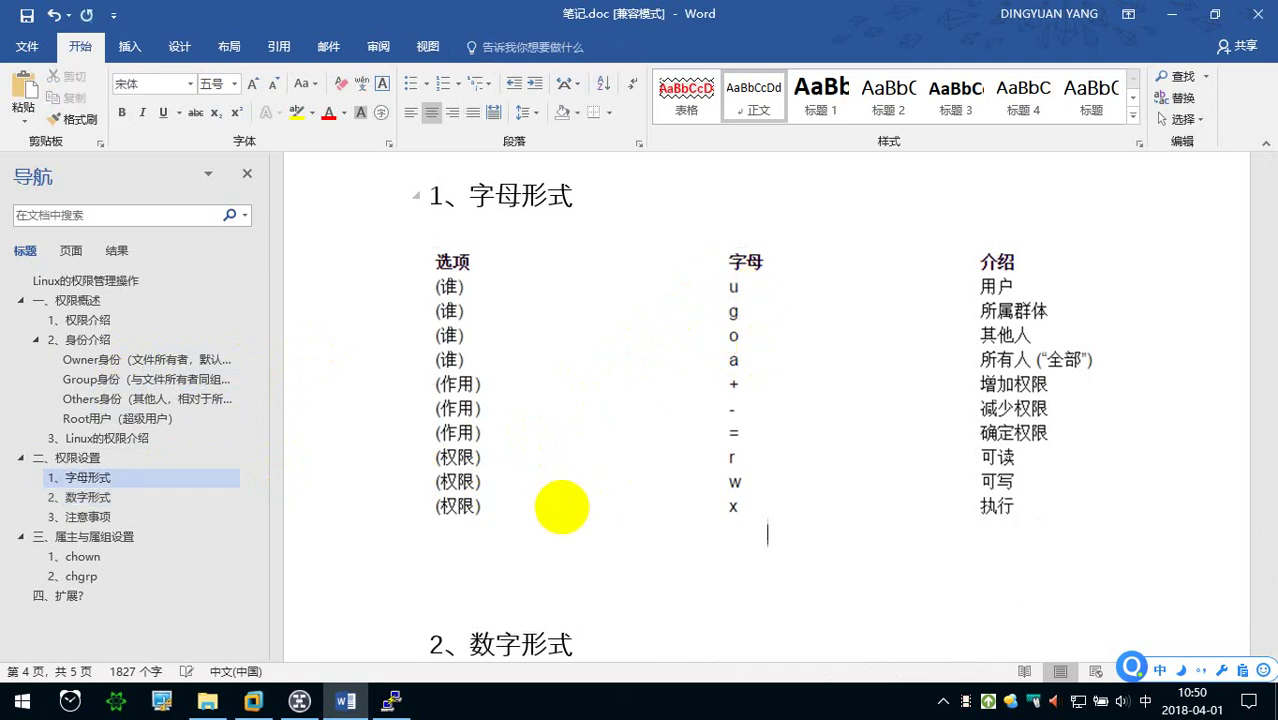
{"action": "left_click", "coordinate": [418, 110]}
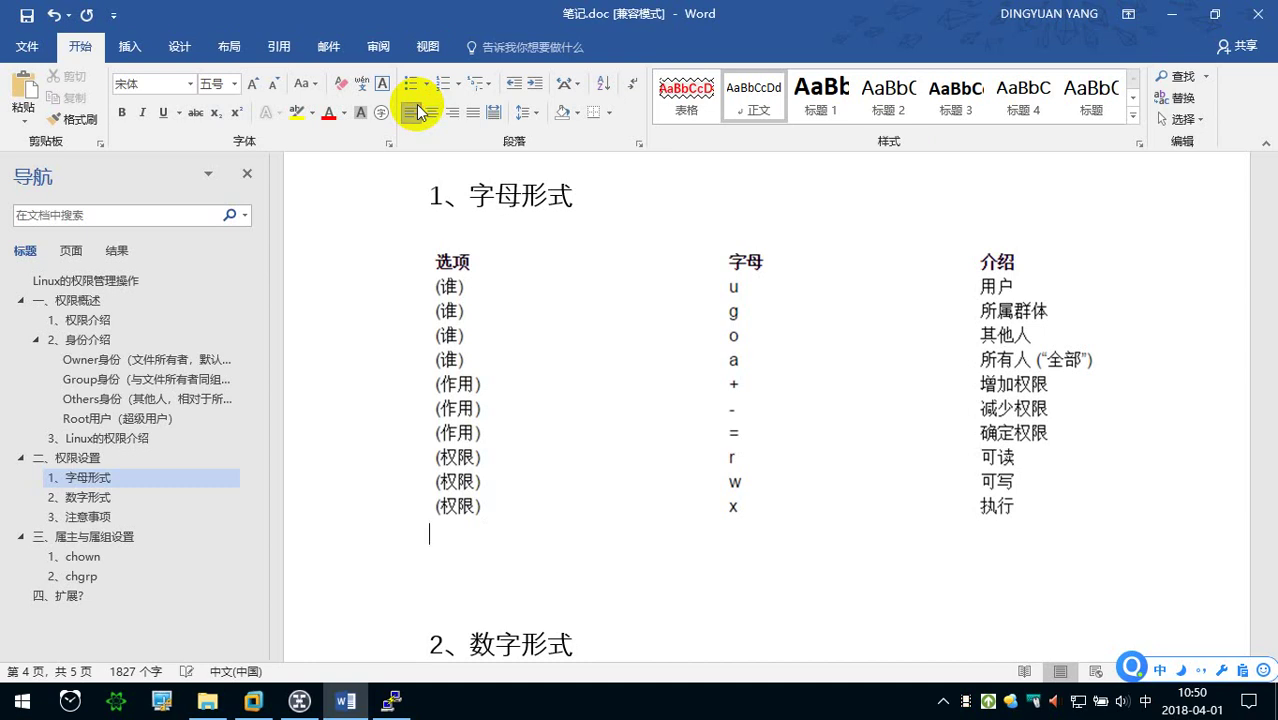
{"action": "type", "text": "gei sheizh"}
{"action": "key", "text": "BackSpace"}
{"action": "key", "text": "BackSpace"}
{"action": "type", "text": "she"}
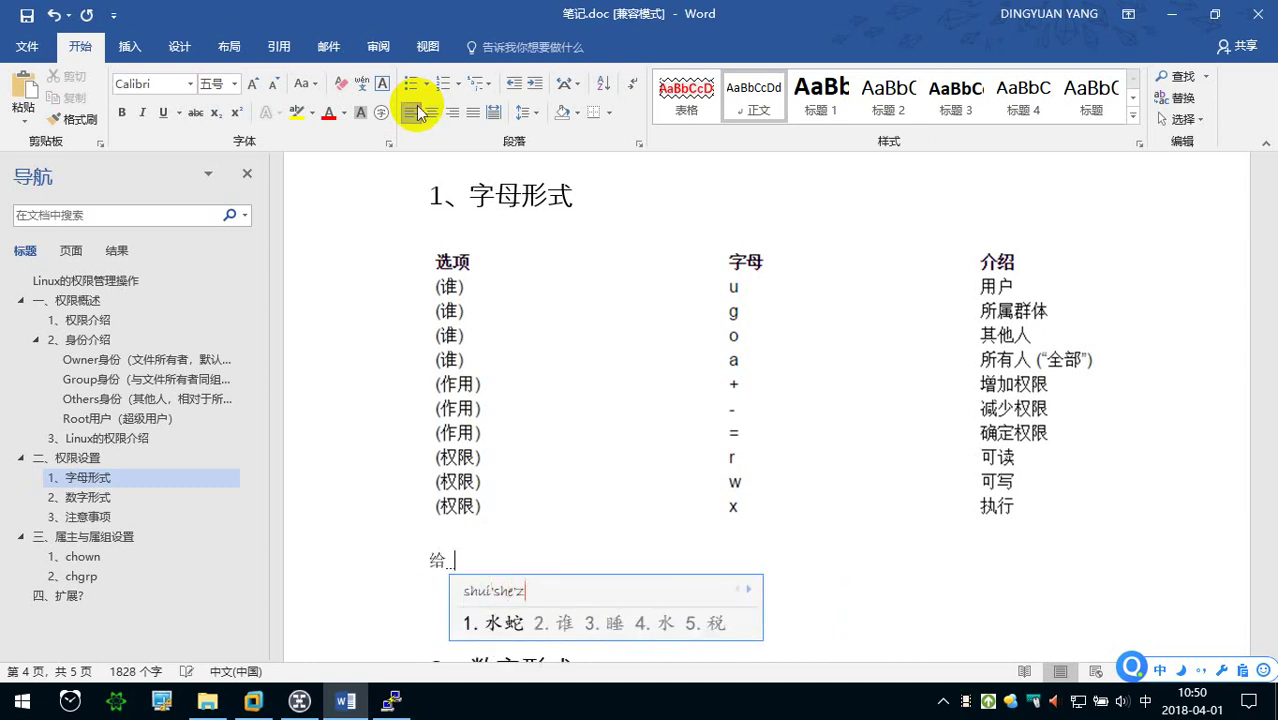
{"action": "key", "text": "space"}
{"action": "key", "text": "BackSpace"}
{"action": "key", "text": "BackSpace"}
{"action": "type", "text": "shei shezhi"}
{"action": "key", "text": "space"}
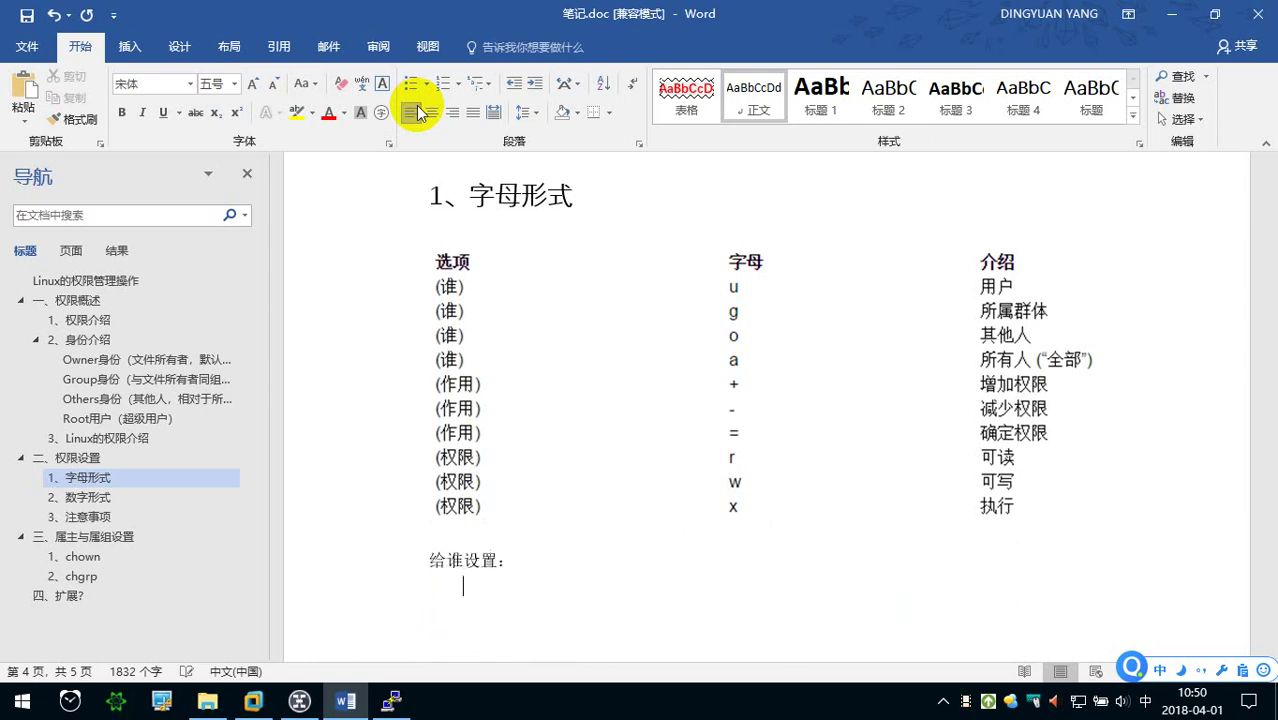
- Write the u line explaining u as the owner (所有者身份)
{"action": "type", "text": "U：biaoshi"}
{"action": "key", "text": "space"}
{"action": "key", "text": "Delete"}
{"action": "type", "text": "u"}
{"action": "type", "text": "suoyouzhe"}
{"action": "key", "text": "space"}
{"action": "type", "text": "shenfen"}
{"action": "key", "text": "space"}
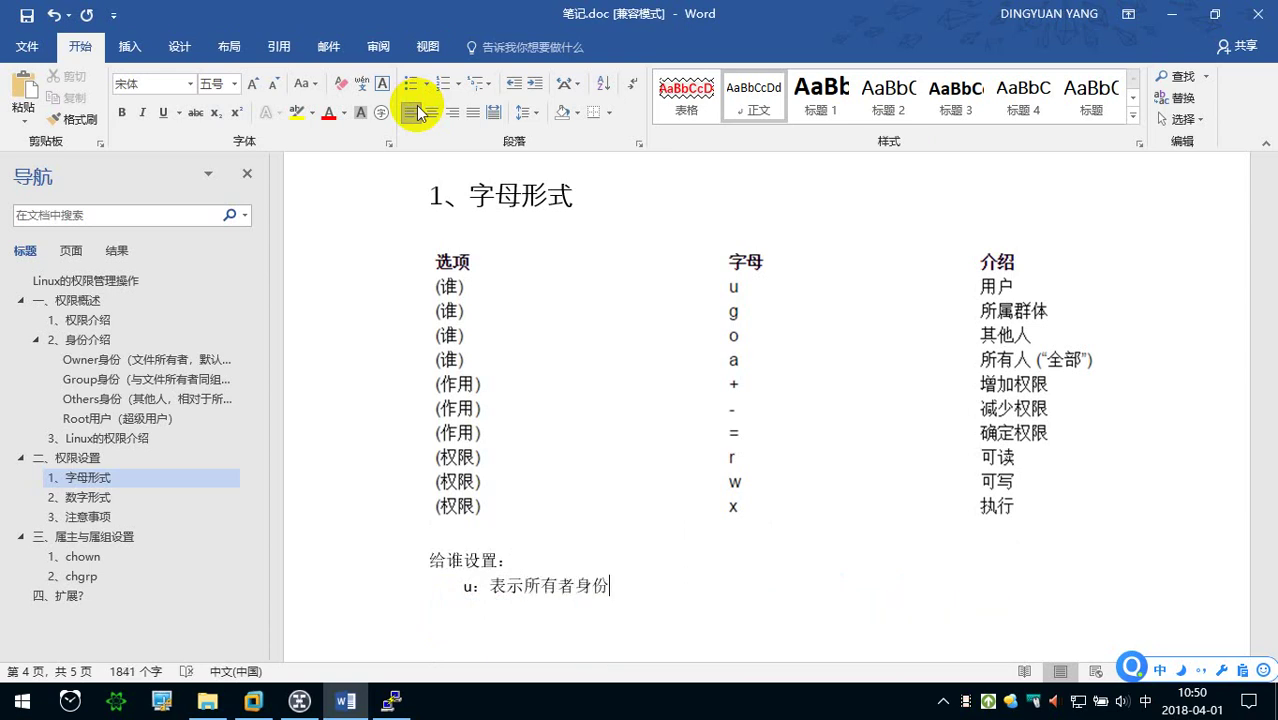
{"action": "key", "text": "shift"}
{"action": "type", "text": "o"}
- Add the g line for 所有者同组用户 (group) and the (user) label for owner
{"action": "type", "text": "表示给"}
{"action": "type", "text": "同组"}
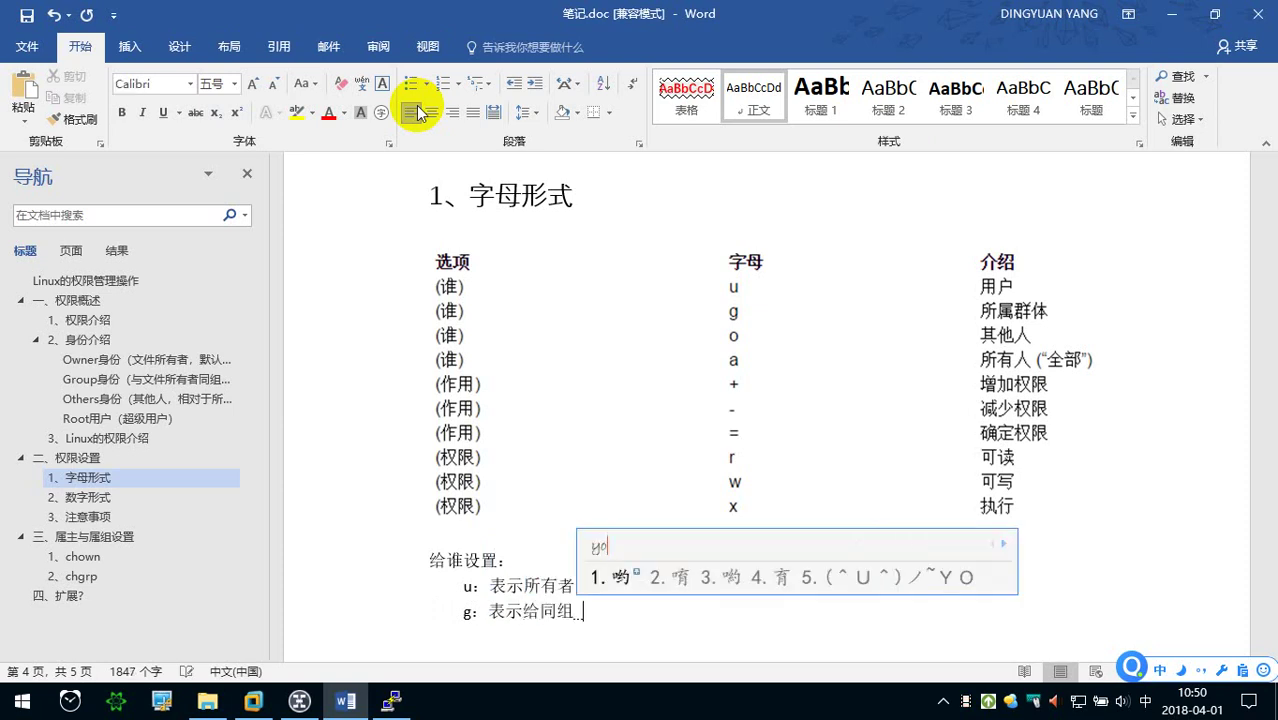
{"action": "type", "text": "用户"}
{"action": "type", "text": "设置（"}
{"action": "type", "text": "group"}
{"action": "key", "text": "space"}
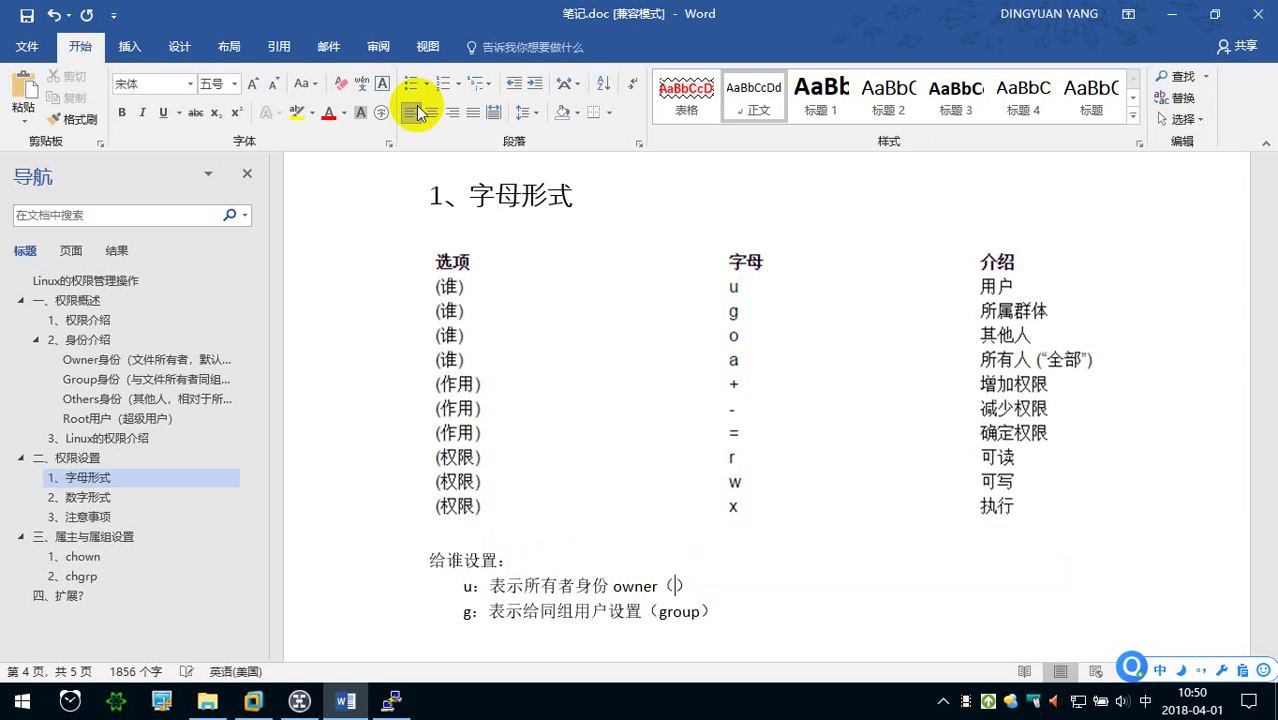
{"action": "type", "text": "use"}
{"action": "key", "text": "space"}
{"action": "type", "text": "suo'you'zhe"}
{"action": "key", "text": "space"}
- Under the g line, add the o line: o 表示 others，给其他用户设置权限
{"action": "scroll", "coordinate": [448, 140], "scroll_direction": "down", "scroll_amount": 2}
{"action": "left_click", "coordinate": [804, 612]}
{"action": "scroll", "coordinate": [804, 590], "scroll_direction": "down", "scroll_amount": 1}
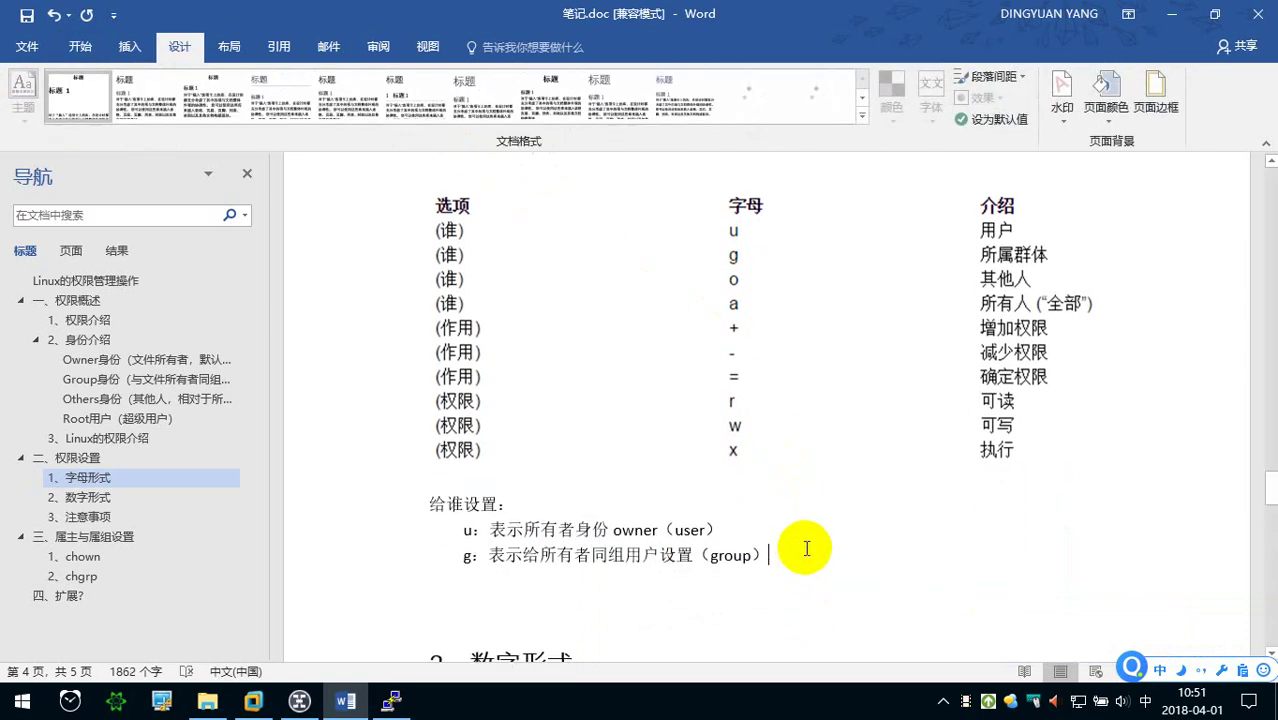
{"action": "key", "text": "Return"}
{"action": "type", "text": "o"}
{"action": "key", "text": "Return"}
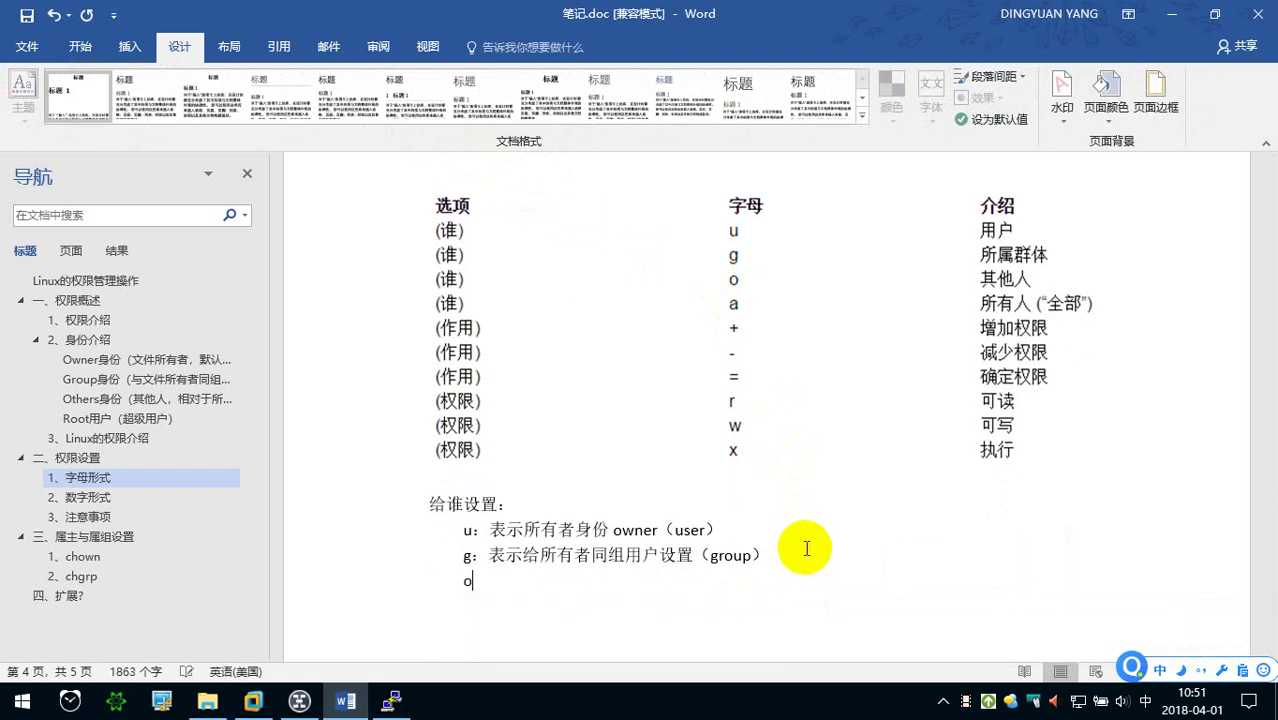
{"action": "type", "text": "biaoshi"}
{"action": "key", "text": "space"}
{"action": "type", "text": "other"}
{"action": "key", "text": "Return"}
{"action": "type", "text": "s"}
{"action": "key", "text": "Return"}
{"action": "type", "text": "g2qt"}
{"action": "key", "text": "space"}
{"action": "type", "text": "yonghu"}
{"action": "key", "text": "space"}
{"action": "type", "text": "shezhi"}
{"action": "key", "text": "space"}
{"action": "type", "text": "quanxian"}
{"action": "key", "text": "space"}
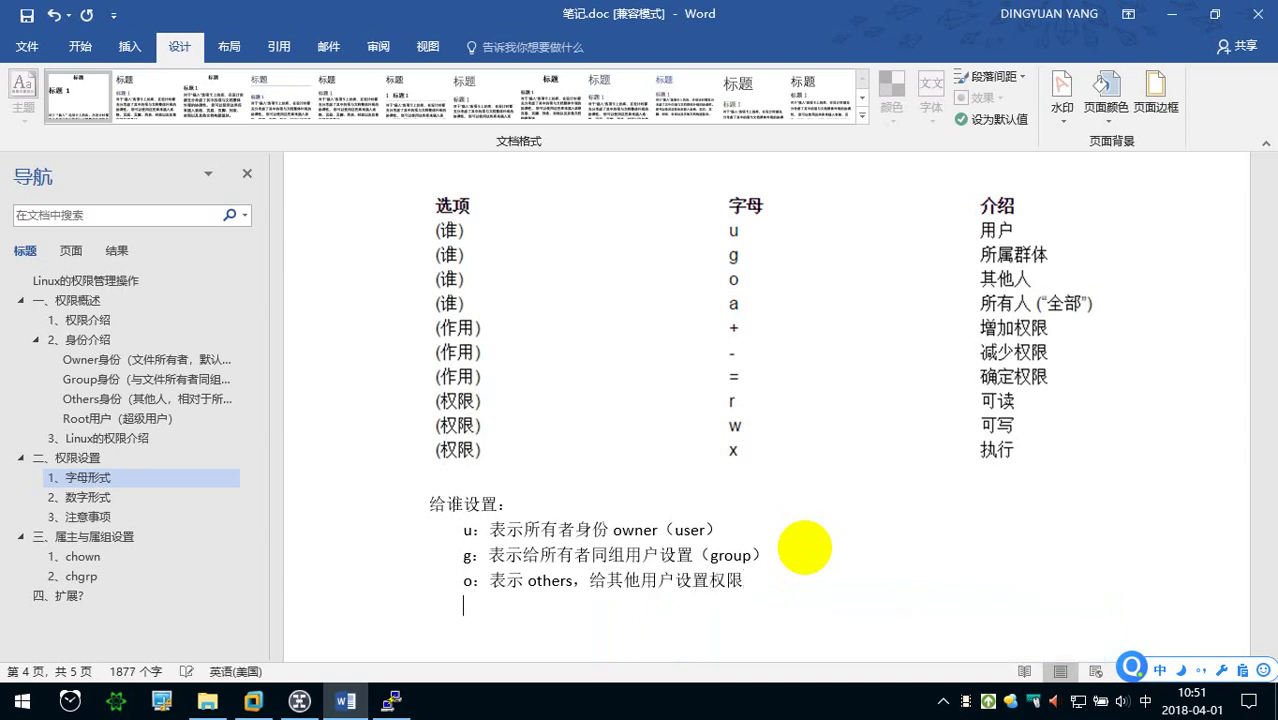
- Add the a line: a 表示 all，给所有人 (包含ugo部分) 设置权限
{"action": "key", "text": "shift"}
{"action": "type", "text": "a："}
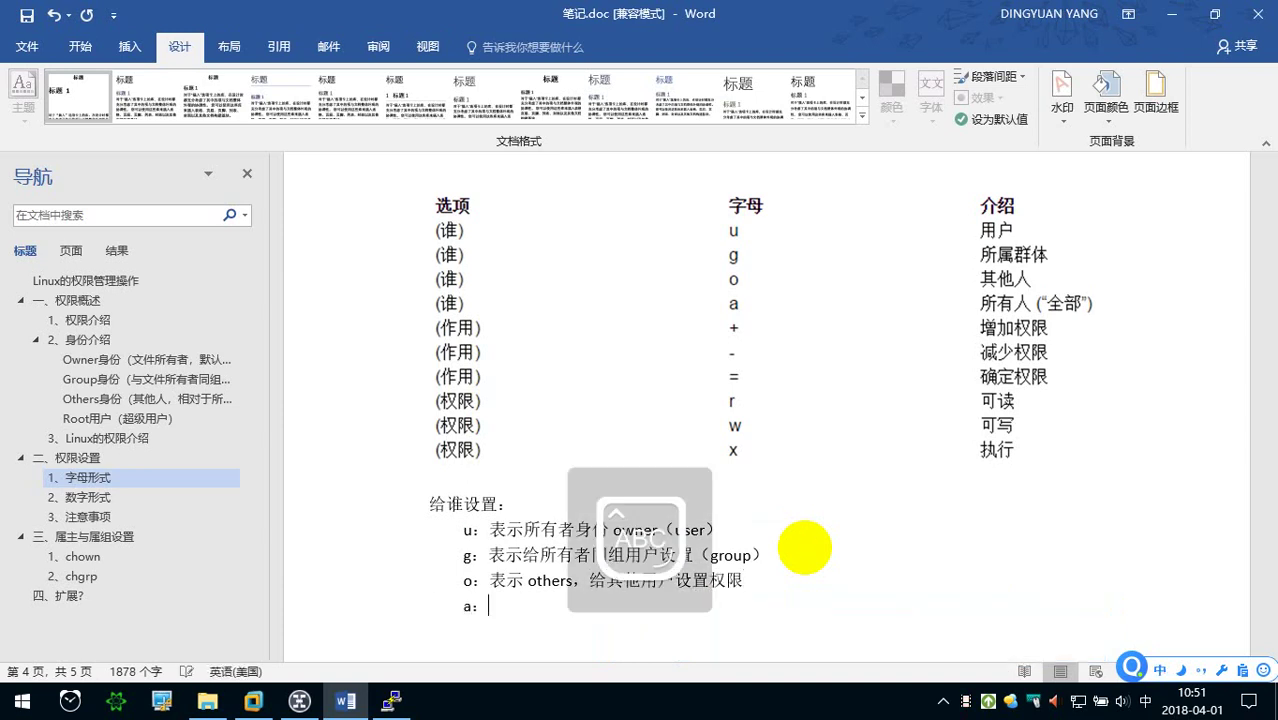
{"action": "type", "text": "biaoshi"}
{"action": "key", "text": "space"}
{"action": "type", "text": "all"}
{"action": "key", "text": "Return"}
{"action": "type", "text": ","}
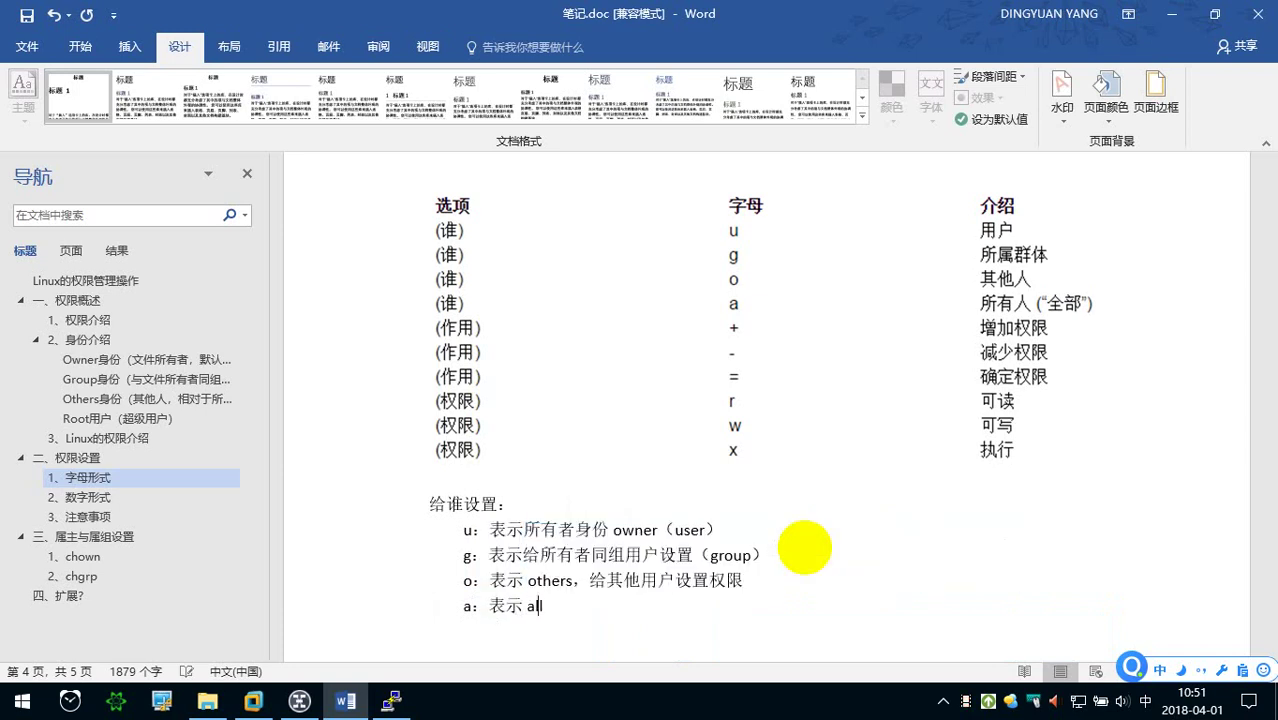
{"action": "type", "text": "gei"}
{"action": "key", "text": "space"}
{"action": "type", "text": "suo'you'ren"}
{"action": "key", "text": "space"}
{"action": "type", "text": "baohan"}
{"action": "key", "text": "space"}
{"action": "type", "text": "ugo"}
{"action": "key", "text": "Return"}
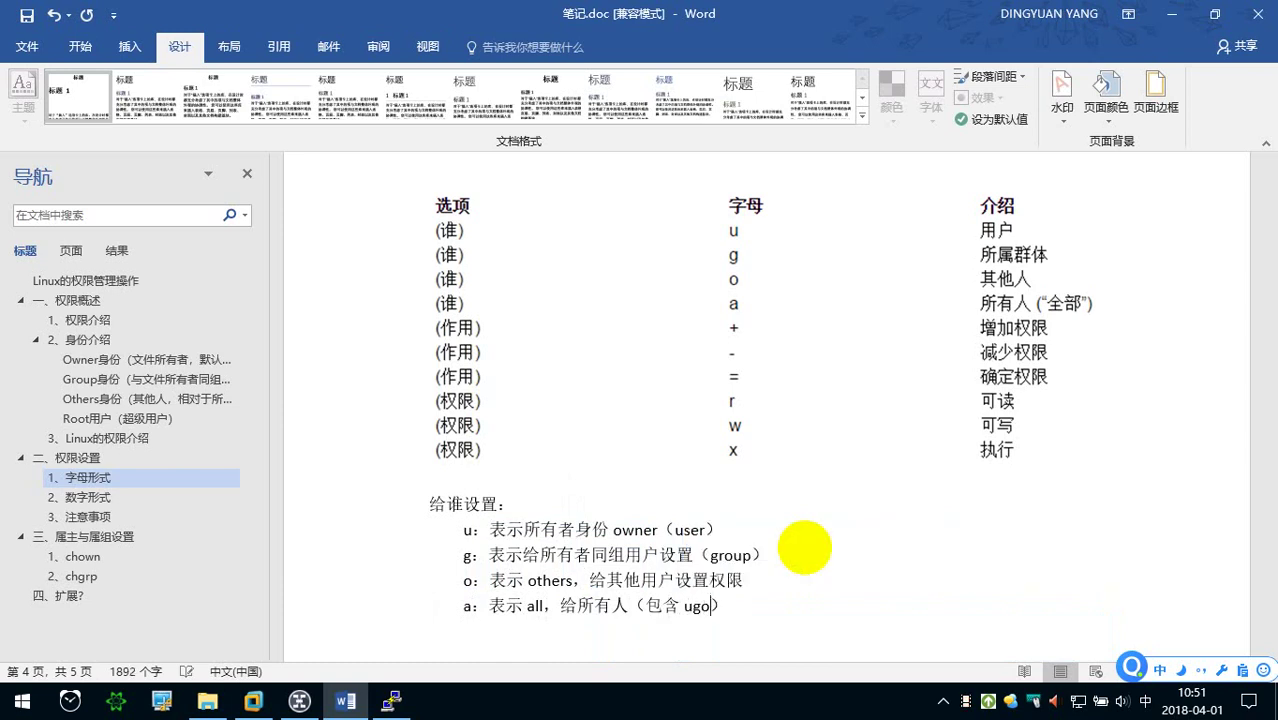
{"action": "type", "text": "bufen"}
{"action": "key", "text": "space"}
{"action": "type", "text": "shezhi"}
{"action": "key", "text": "space"}
{"action": "type", "text": "quanx"}
{"action": "key", "text": "Escape"}
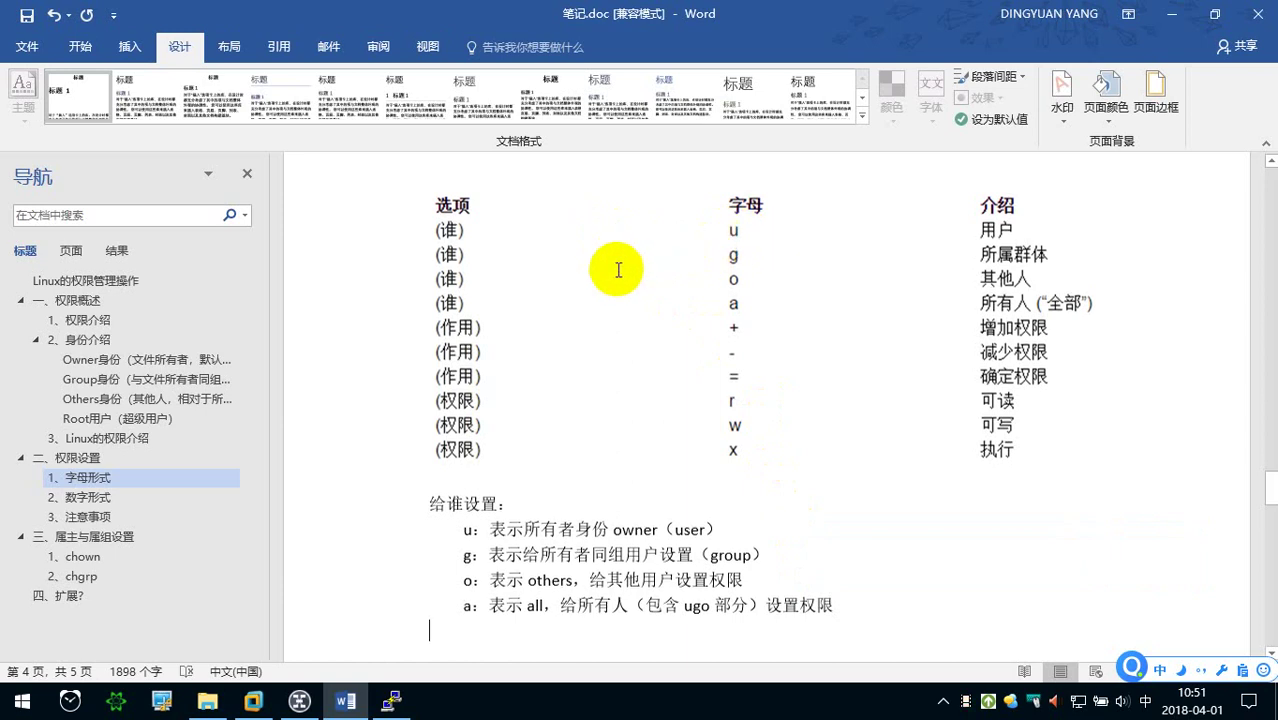
{"action": "scroll", "coordinate": [580, 340], "scroll_direction": "down", "scroll_amount": 2}
- Type an indented note: 如果在设置权限的时候不指定给谁设置，则默认给所有用户设置
{"action": "left_click", "coordinate": [490, 511]}
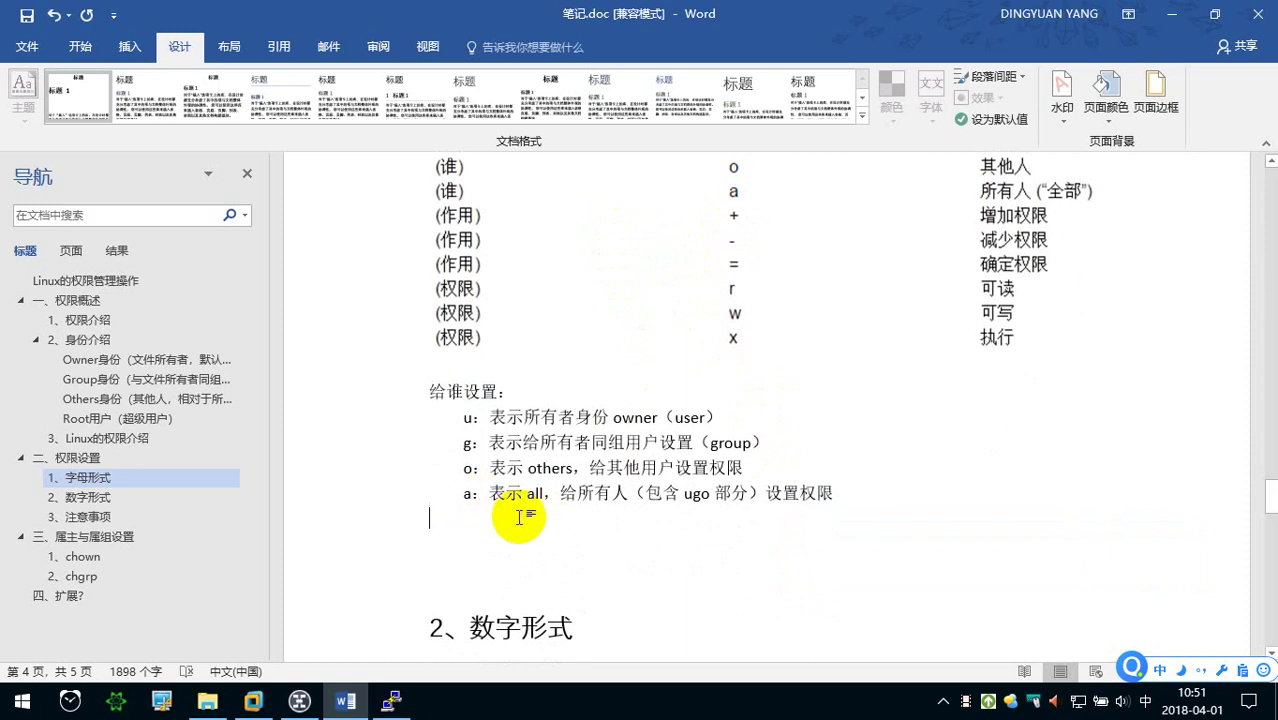
{"action": "key", "text": "Tab"}
{"action": "type", "text": "ruguo zai shezhi quanxian"}
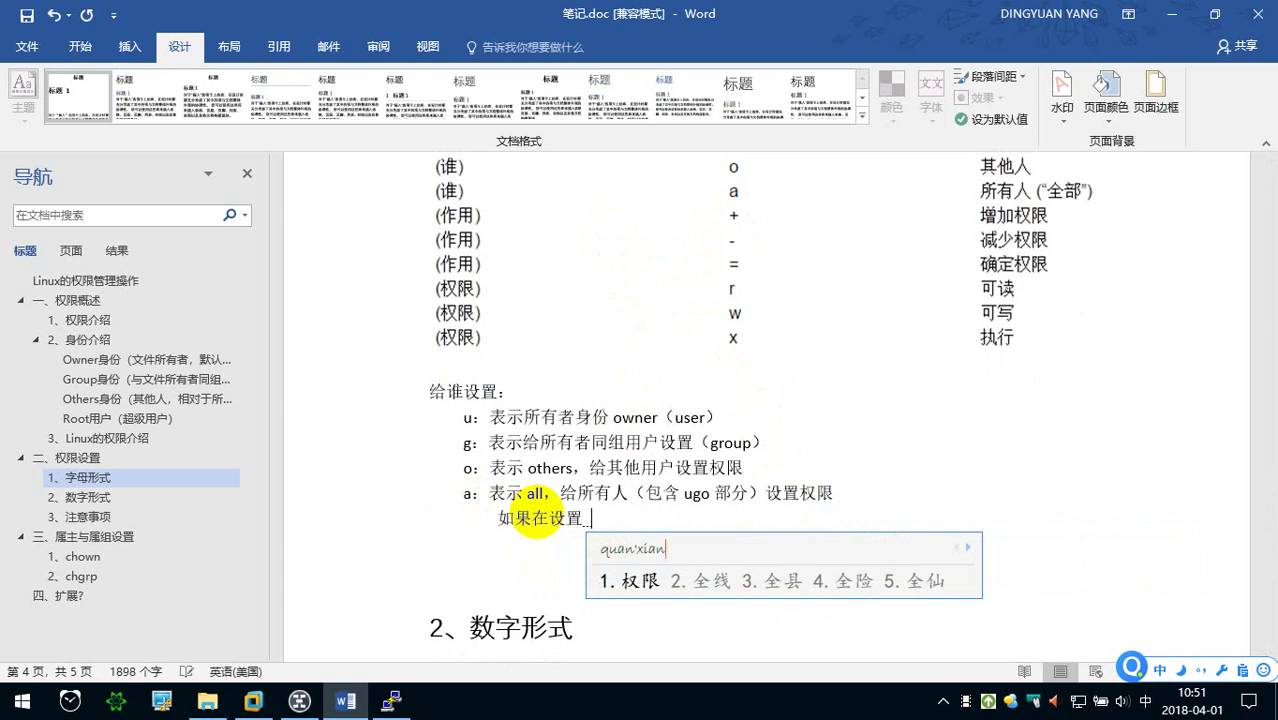
{"action": "type", "text": " de shihou buzhiding"}
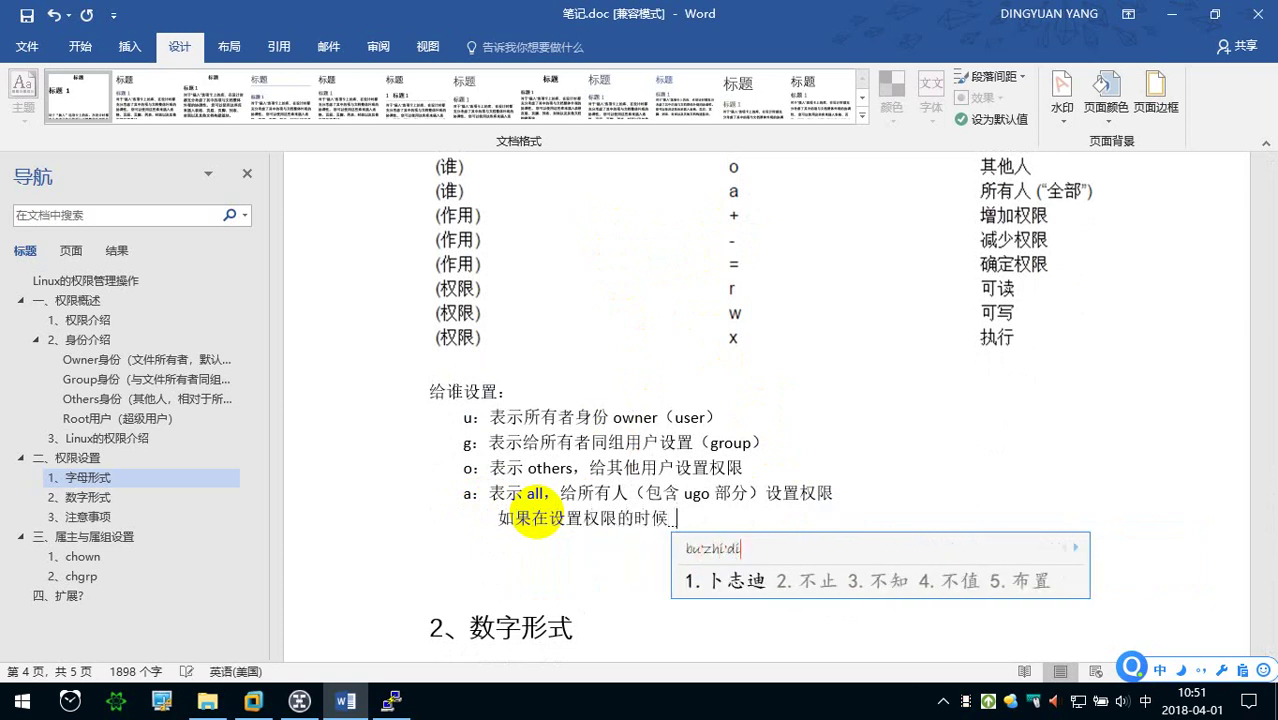
{"action": "key", "text": "space"}
{"action": "type", "text": "gei shui"}
{"action": "key", "text": "space"}
{"action": "type", "text": "z"}
{"action": "key", "text": "BackSpace"}
{"action": "type", "text": "shezhi"}
{"action": "key", "text": "space"}
{"action": "type", "text": ",ze mor"}
{"action": "key", "text": "space"}
{"action": "type", "text": "g2suoy3yonghu"}
{"action": "key", "text": "space"}
{"action": "type", "text": "shezhi"}
{"action": "key", "text": "space"}
{"action": "key", "text": "Return"}
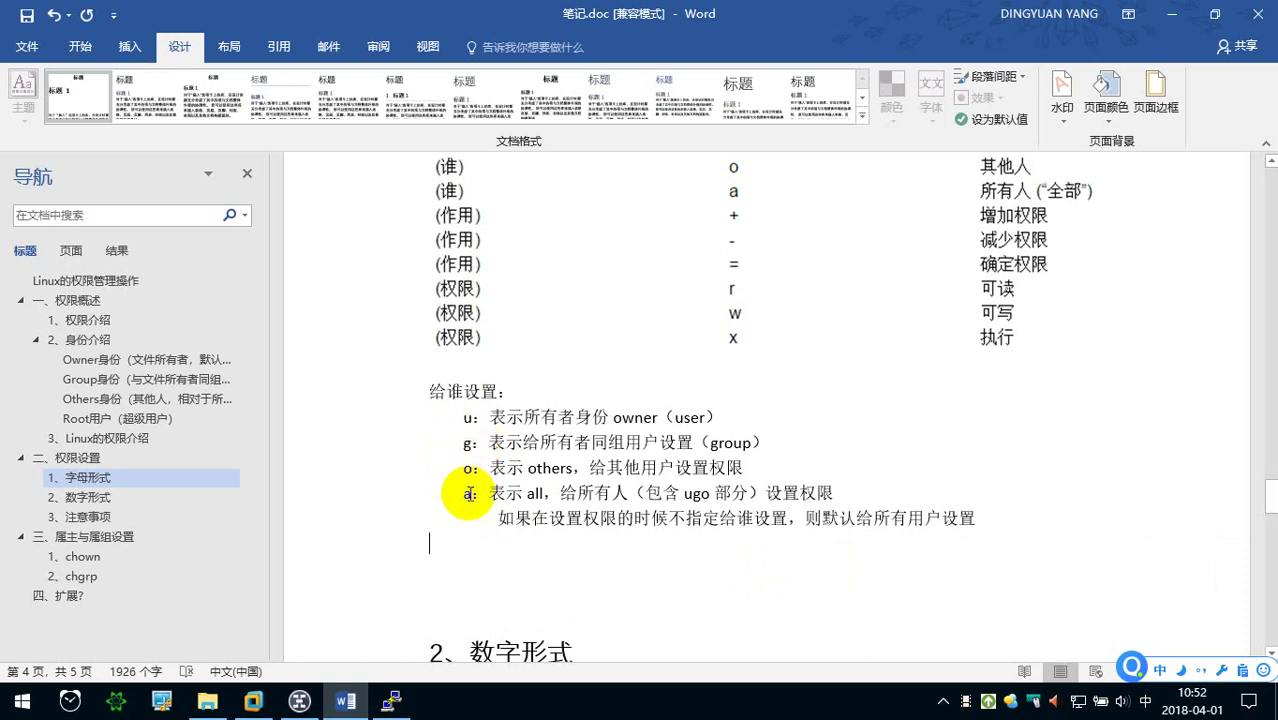
- Make the default-to-all-users note bold and red
{"action": "left_click", "coordinate": [80, 46]}
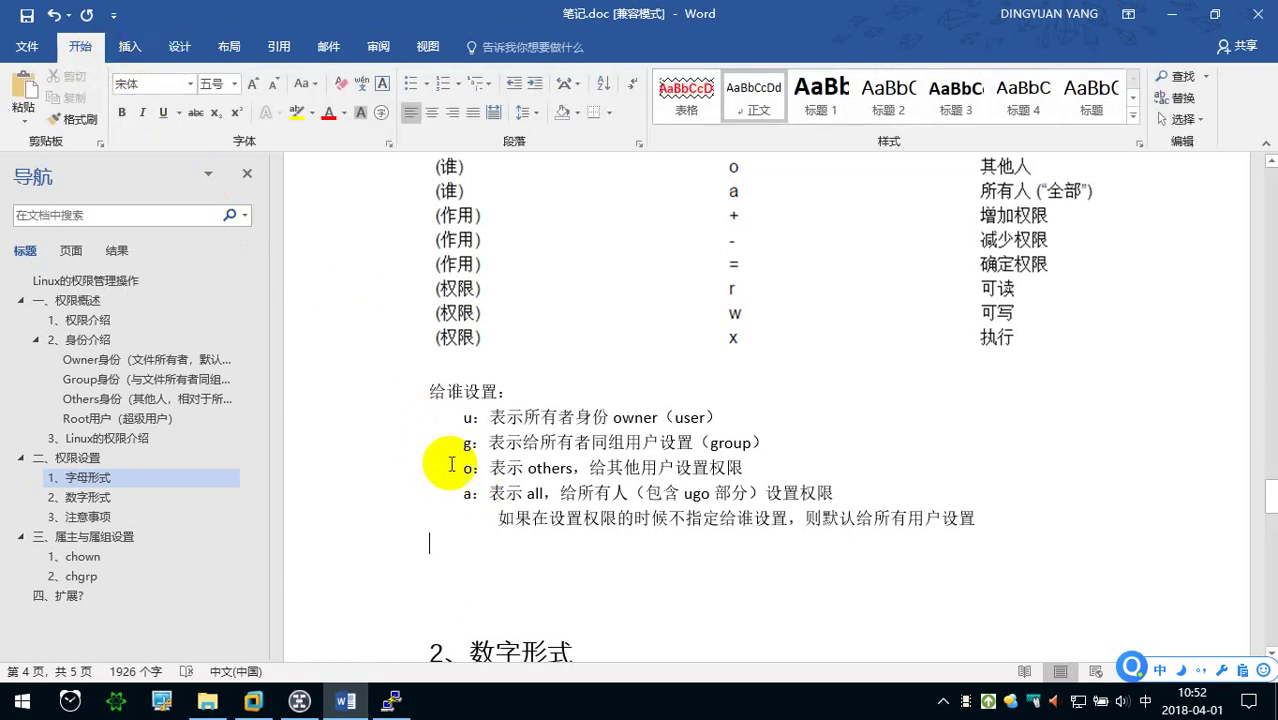
{"action": "left_click_drag", "start_coordinate": [497, 518], "coordinate": [968, 516]}
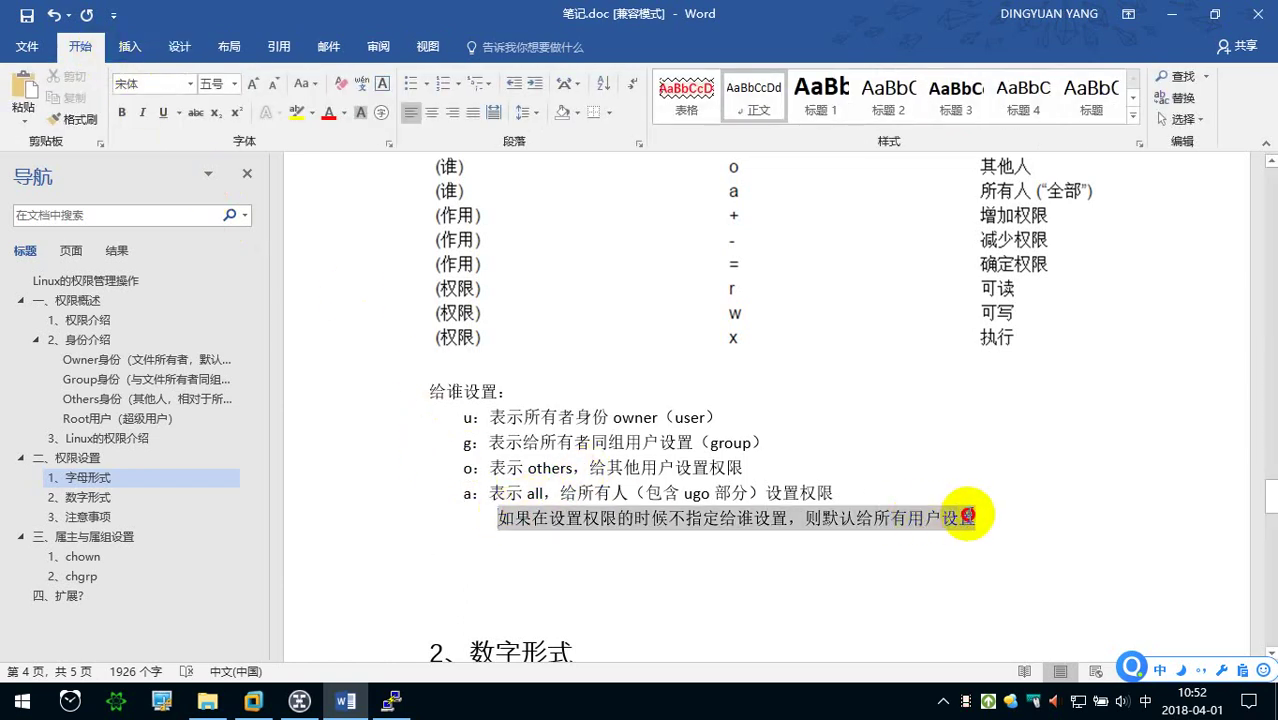
{"action": "left_click", "coordinate": [122, 112]}
{"action": "left_click", "coordinate": [328, 112]}
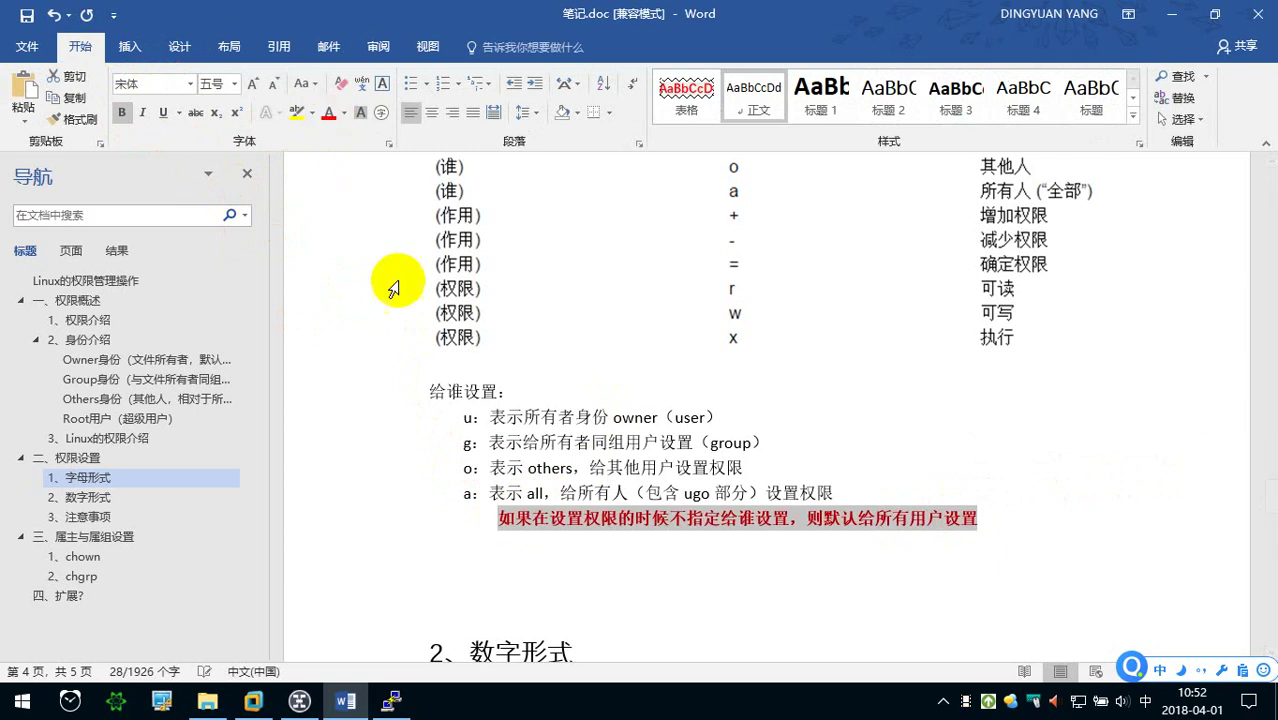
{"action": "left_click", "coordinate": [470, 567]}
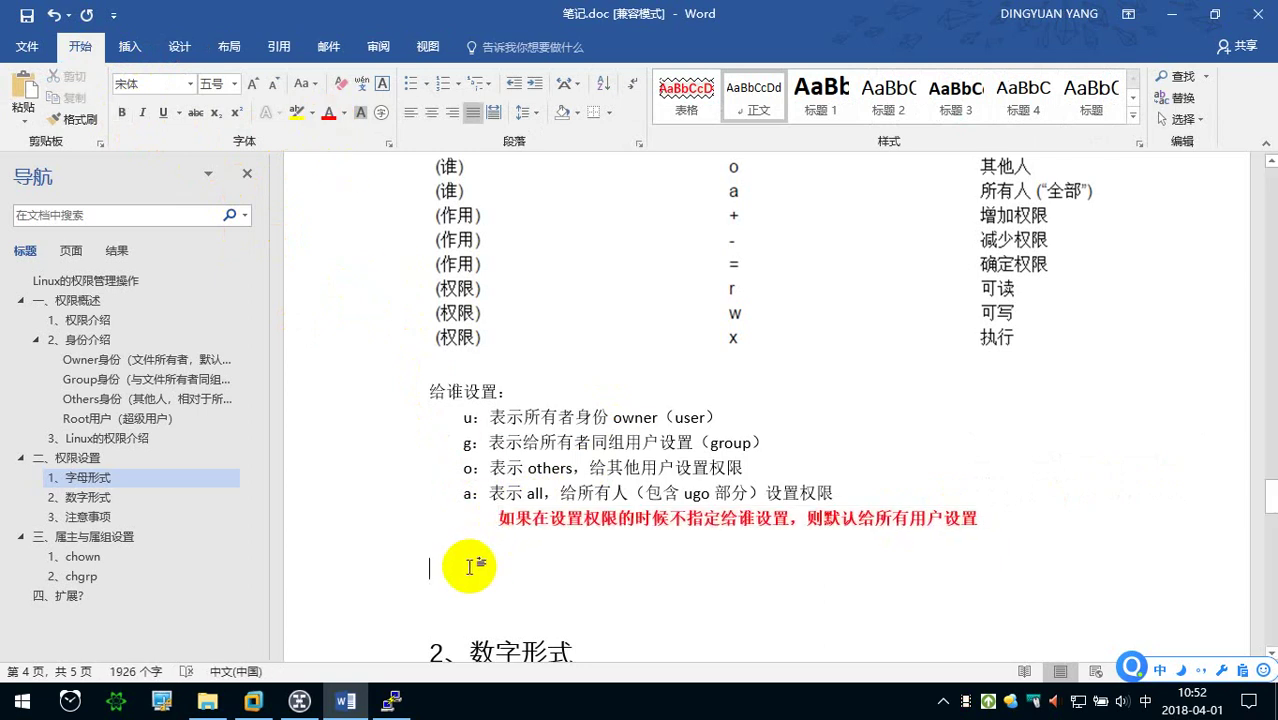
- Type the heading 权限字符： and the first entry r：读
{"action": "type", "text": "...quan'xian"}
{"action": "key", "text": "space"}
{"action": "type", "text": "zifu"}
{"action": "key", "text": "space"}
{"action": "type", "text": "："}
{"action": "key", "text": "Return"}
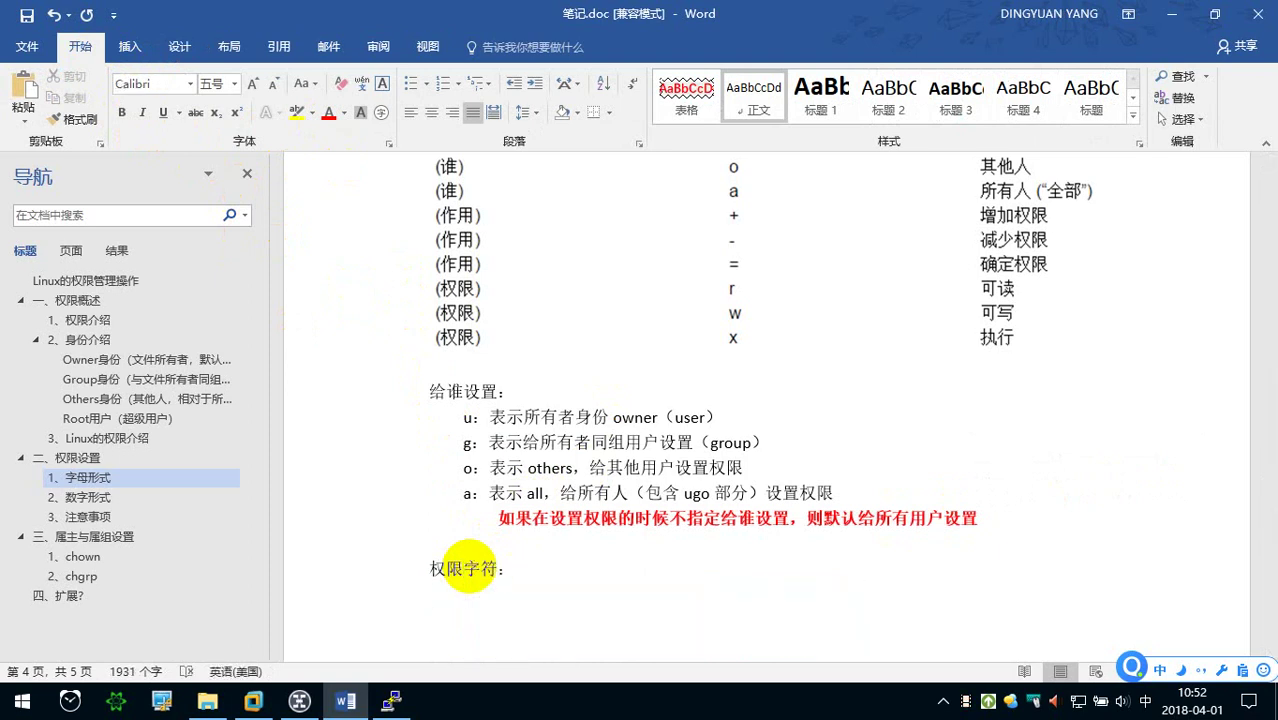
{"action": "type", "text": "r"}
{"action": "key", "text": "BackSpace"}
{"action": "type", "text": "r"}
{"action": "key", "text": "Return"}
{"action": "type", "text": "du"}
{"action": "key", "text": "space"}
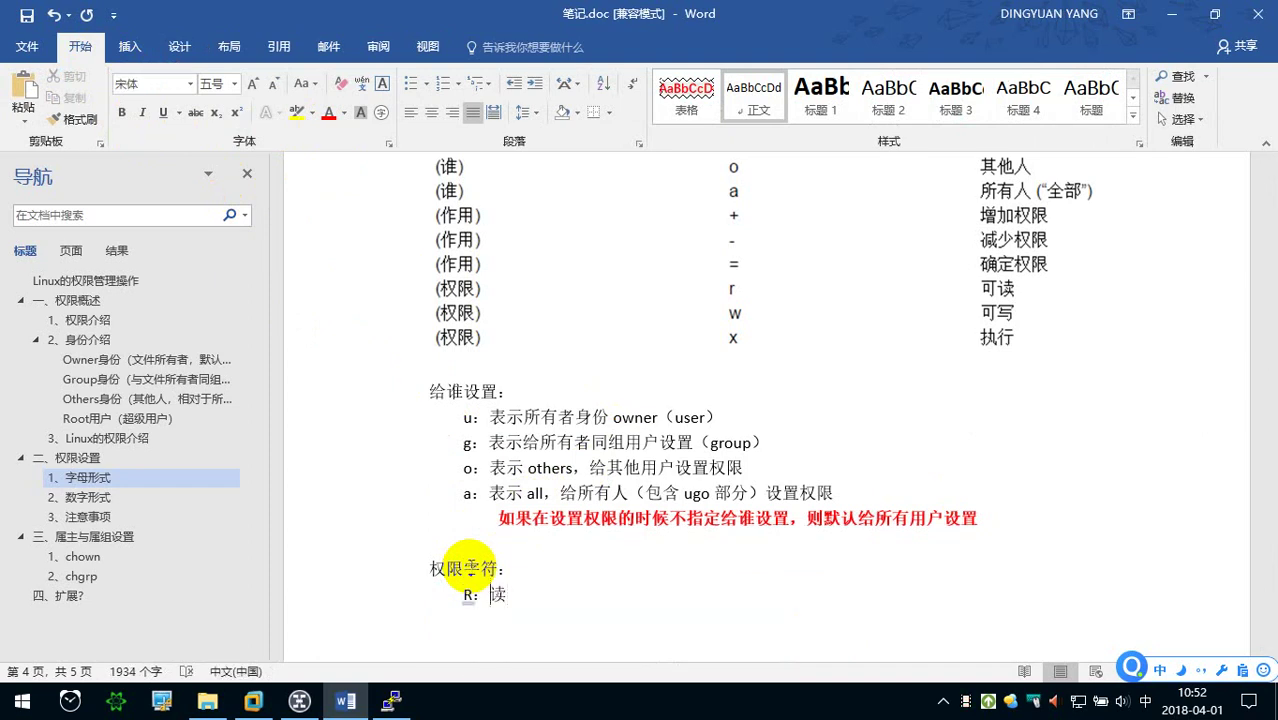
- Add the w：写 and x：表示执行 entries, then begin a 作用 line below
{"action": "type", "text": "r"}
{"action": "key", "text": "Return"}
{"action": "type", "text": "w:"}
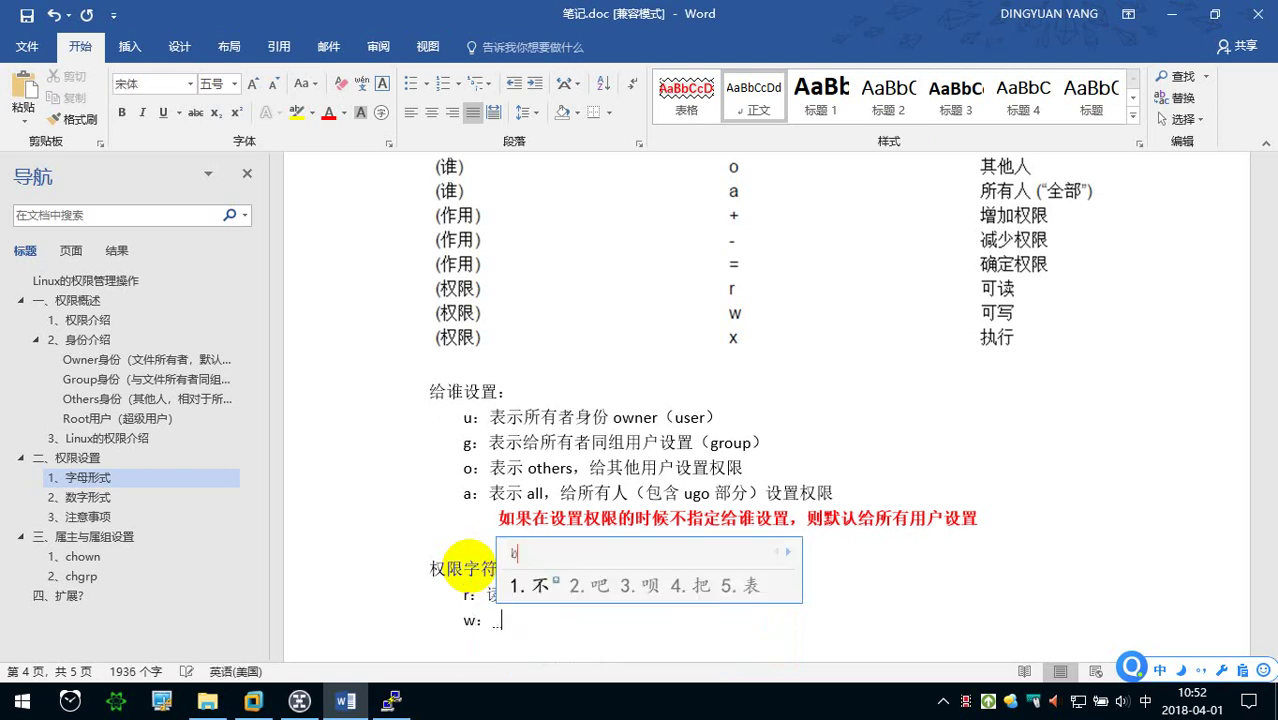
{"action": "type", "text": "xie"}
{"action": "key", "text": "space"}
{"action": "key", "text": "Return"}
{"action": "type", "text": "x"}
{"action": "key", "text": "Return"}
{"action": "type", "text": ":biaoshi"}
{"action": "key", "text": "space"}
{"action": "type", "text": "zhixing"}
{"action": "key", "text": "space"}
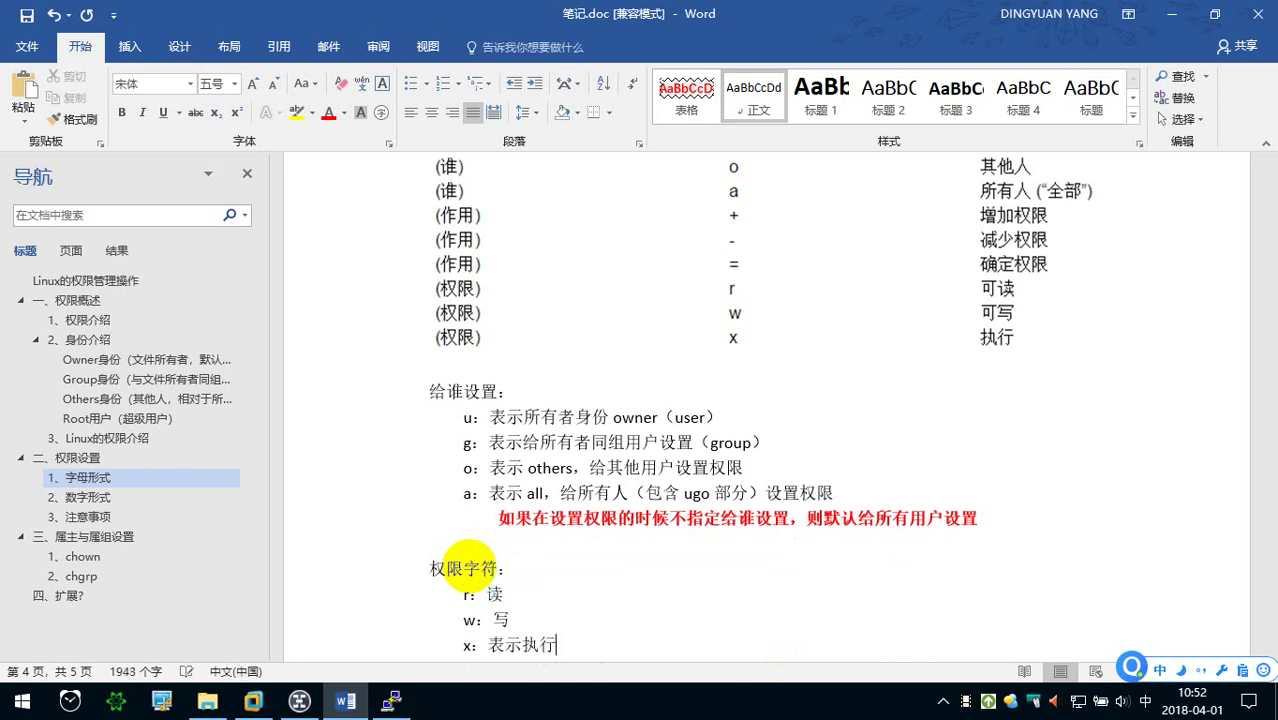
{"action": "key", "text": "Return"}
{"action": "key", "text": "Return"}
{"action": "type", "text": "zuoyong"}
{"action": "key", "text": "space"}
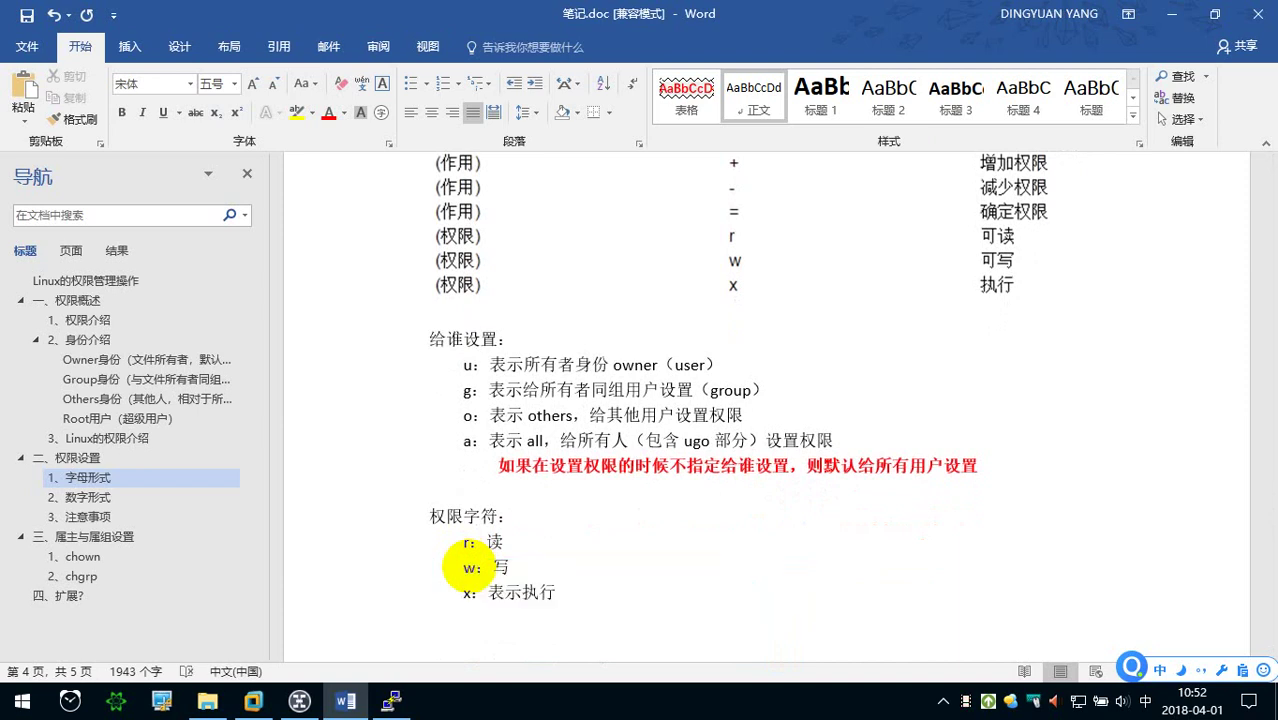
- Type the heading 权限分配方式： and start a new line beneath it
{"action": "type", "text": "quanxian"}
{"action": "key", "text": "space"}
{"action": "type", "text": "fen'p"}
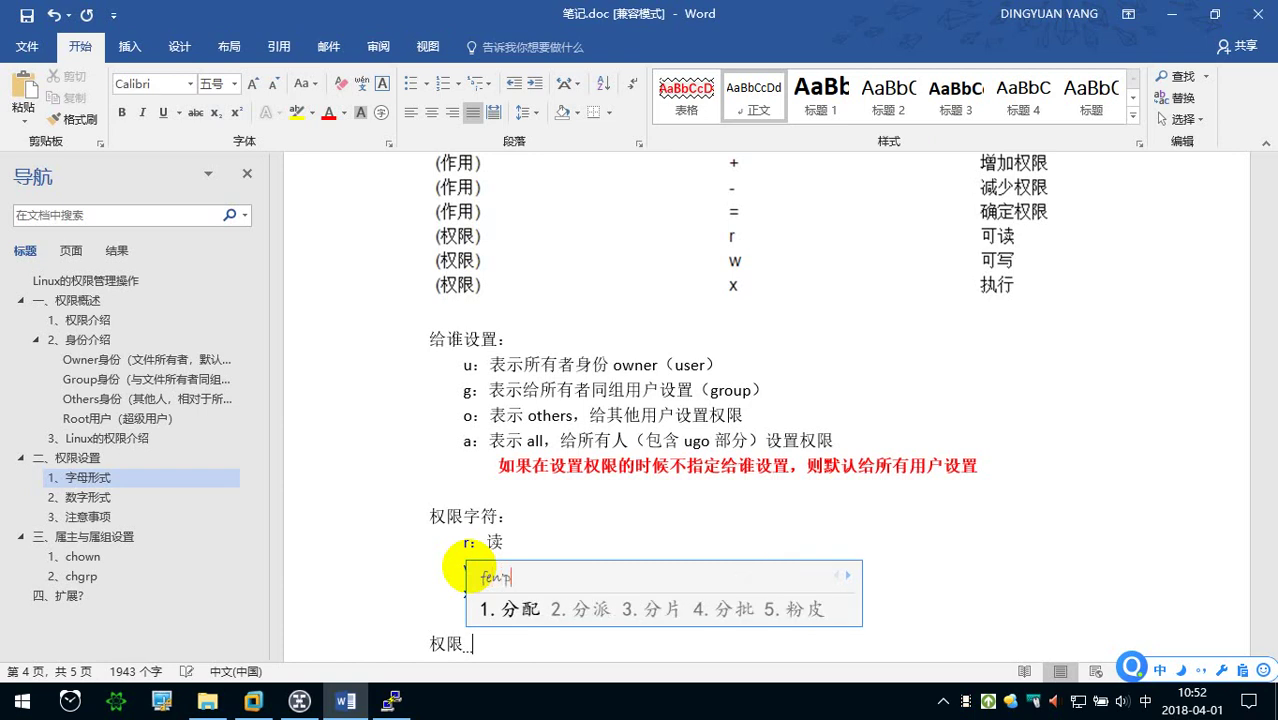
{"action": "key", "text": "space"}
{"action": "type", "text": "fangsh"}
{"action": "key", "text": "space"}
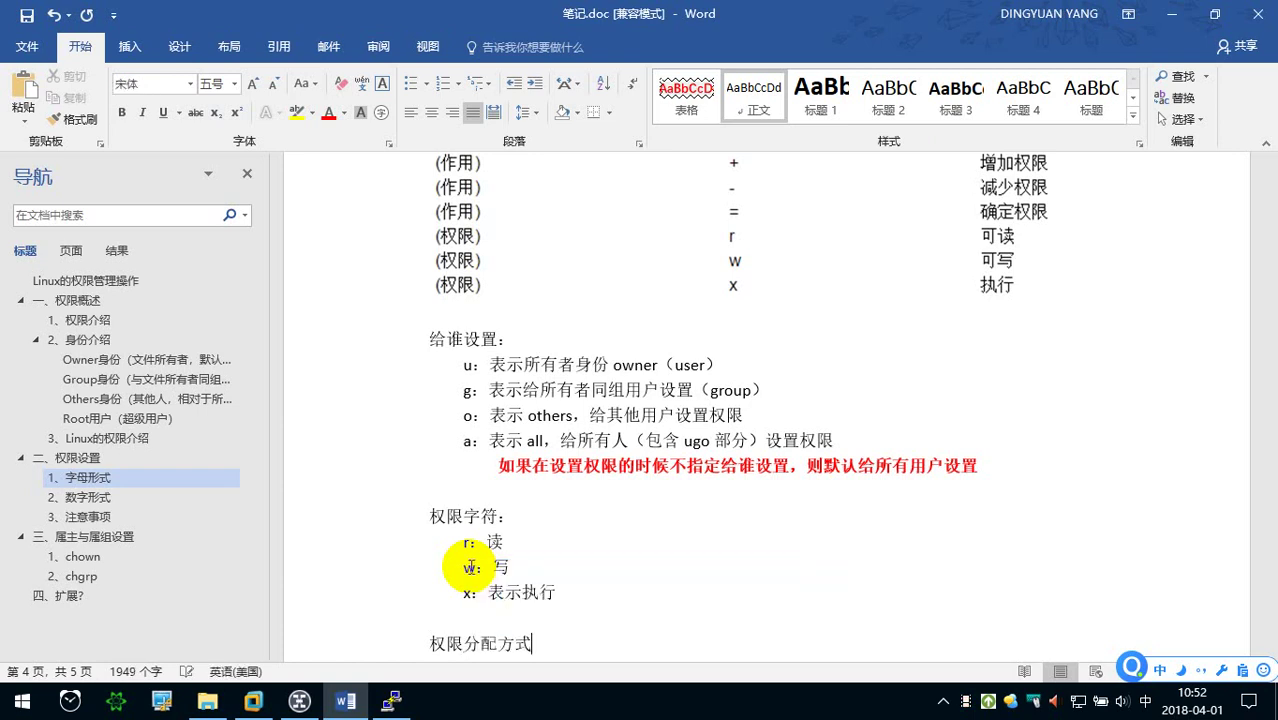
{"action": "type", "text": "："}
{"action": "key", "text": "Return"}
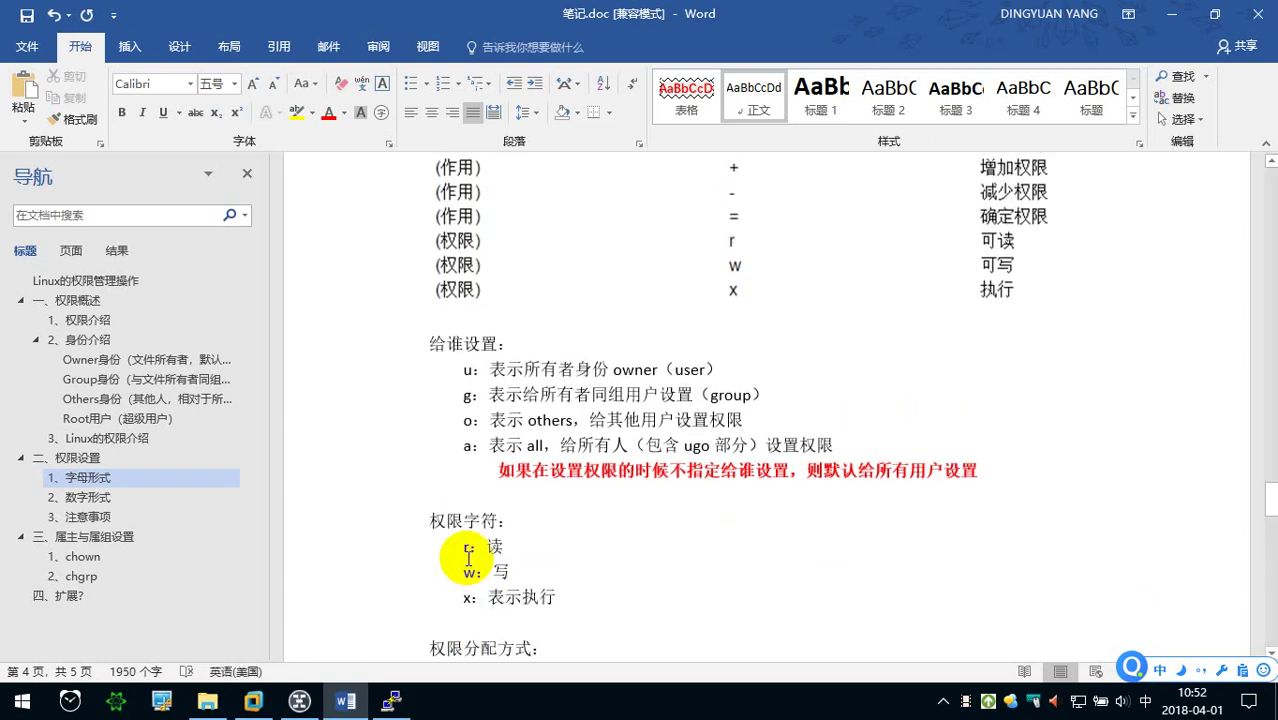
{"action": "scroll", "coordinate": [467, 558], "scroll_direction": "up", "scroll_amount": 2}
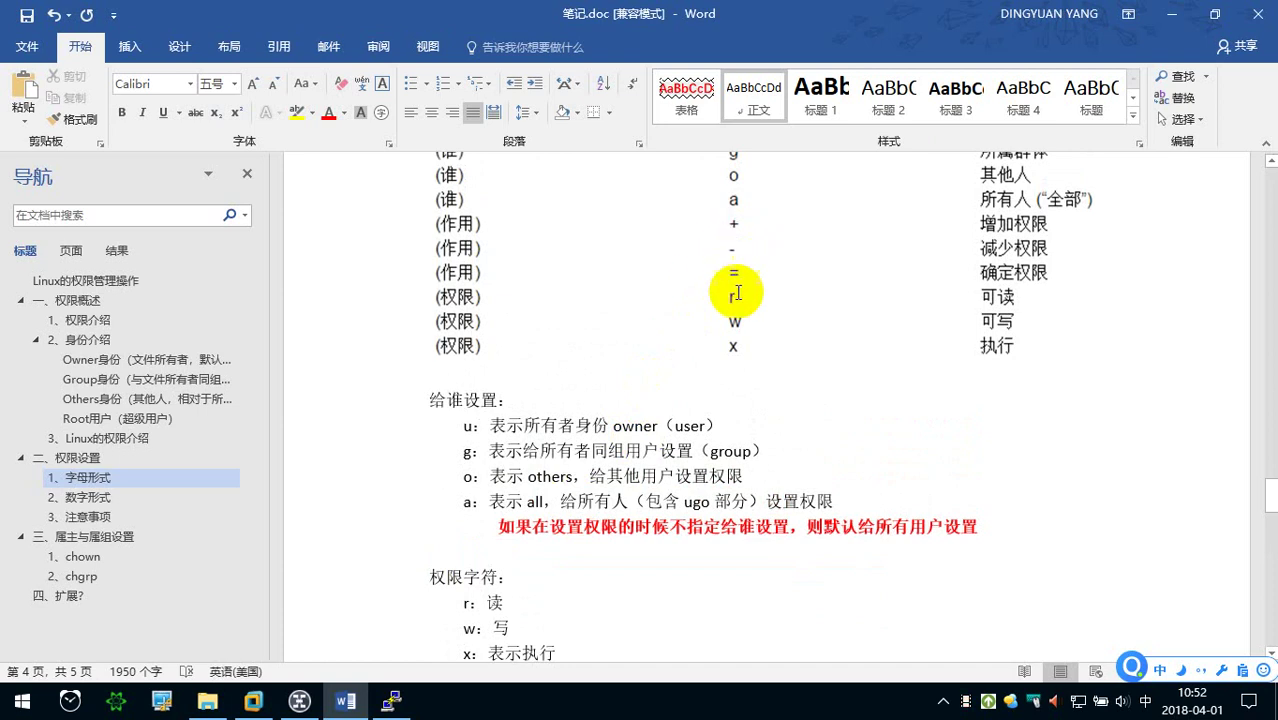
{"action": "scroll", "coordinate": [702, 382], "scroll_direction": "down", "scroll_amount": 2}
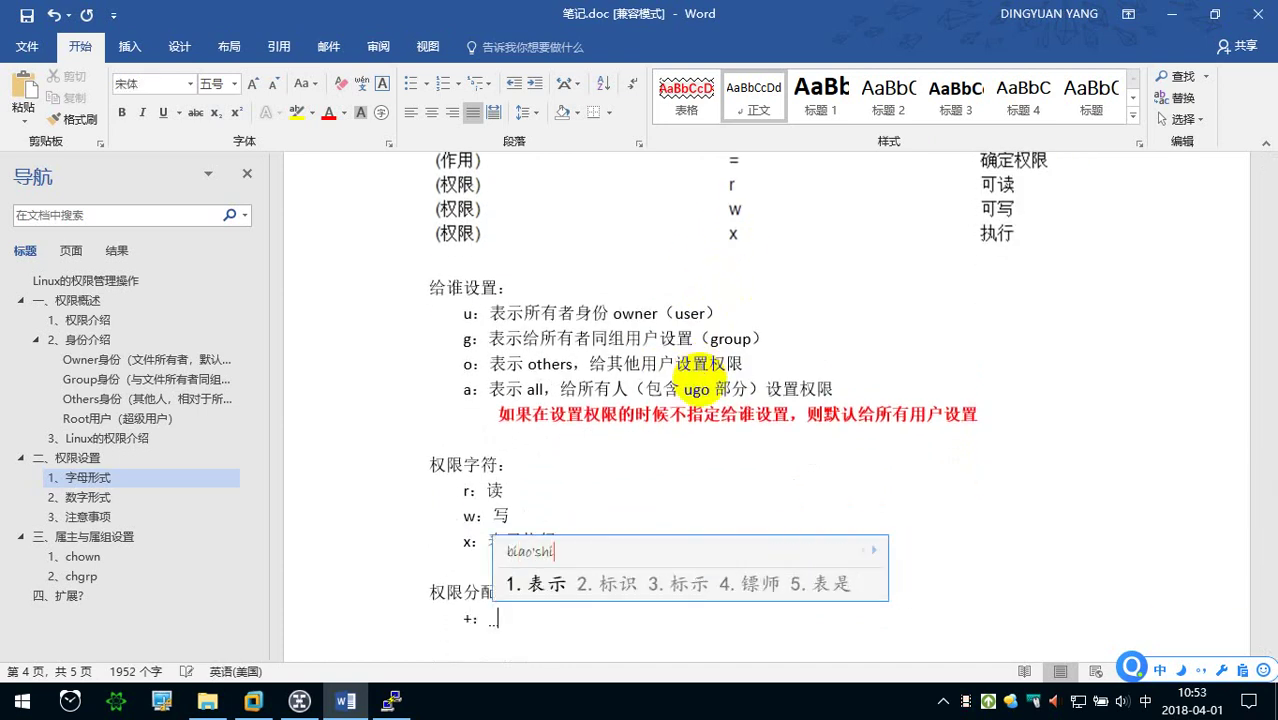
- Write the + line: 表示给具体的用户新增权限
{"action": "type", "text": "表示给"}
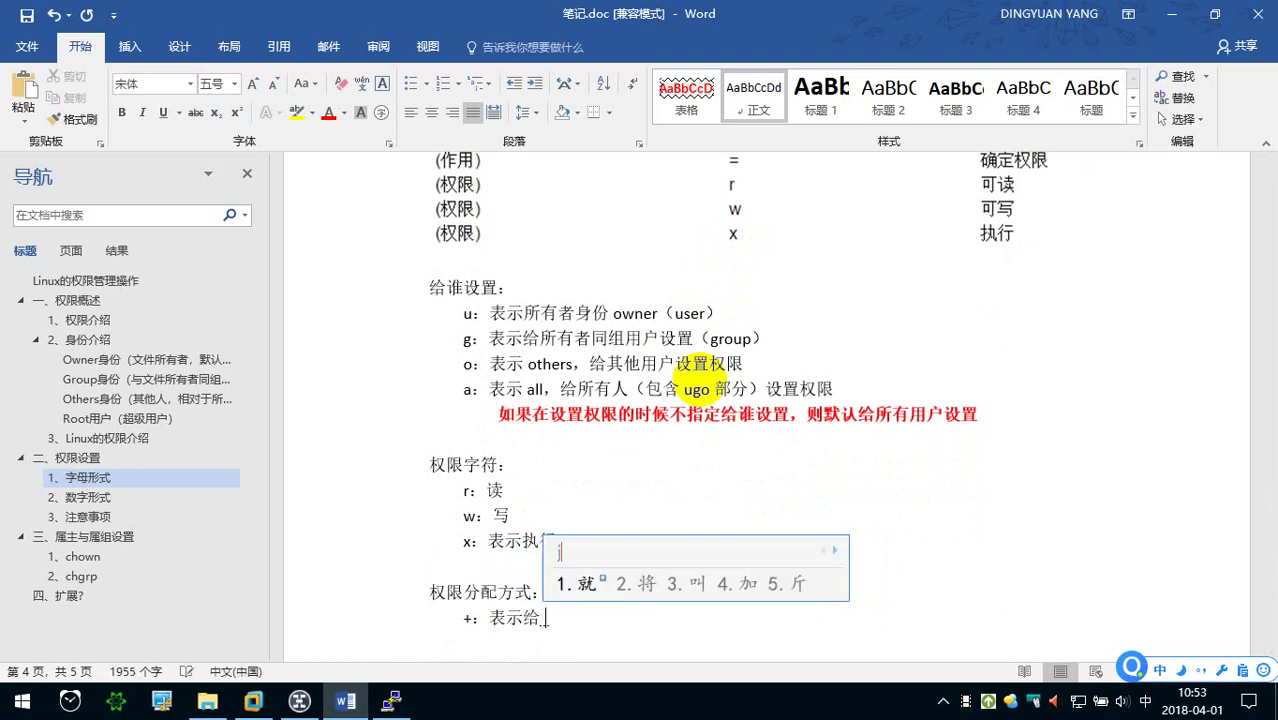
{"action": "type", "text": "具体的"}
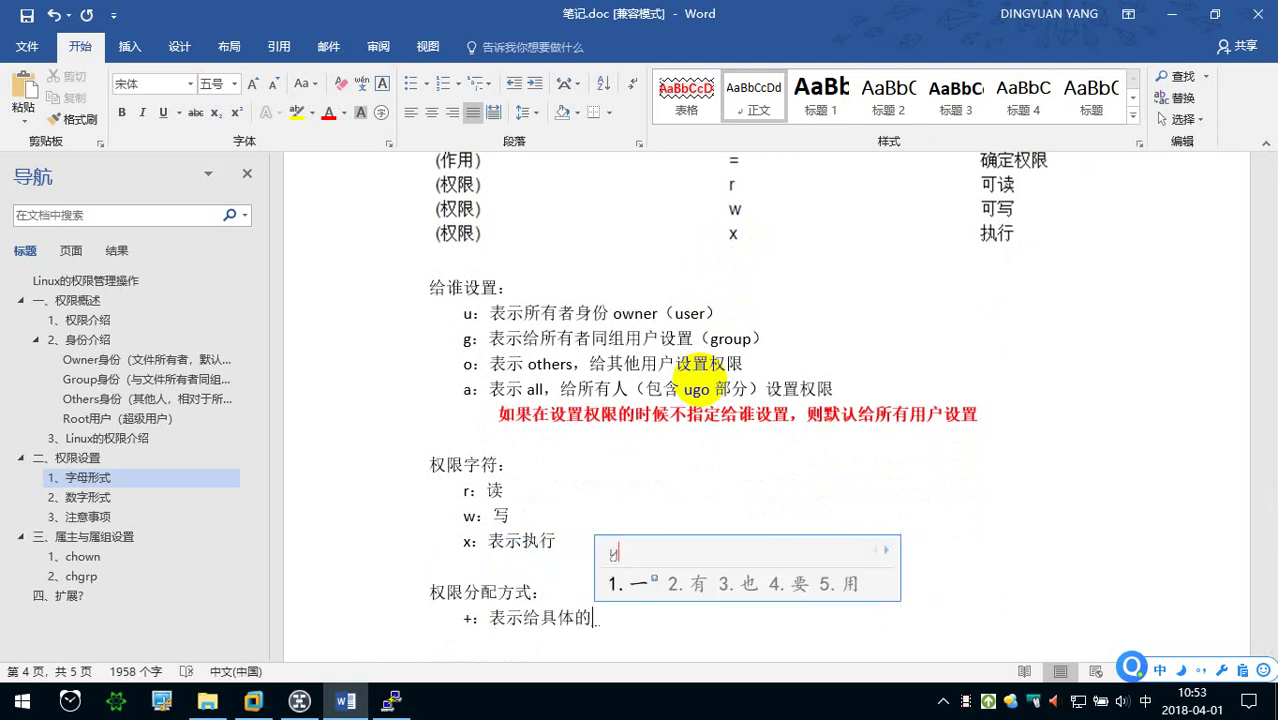
{"action": "type", "text": "用户he"}
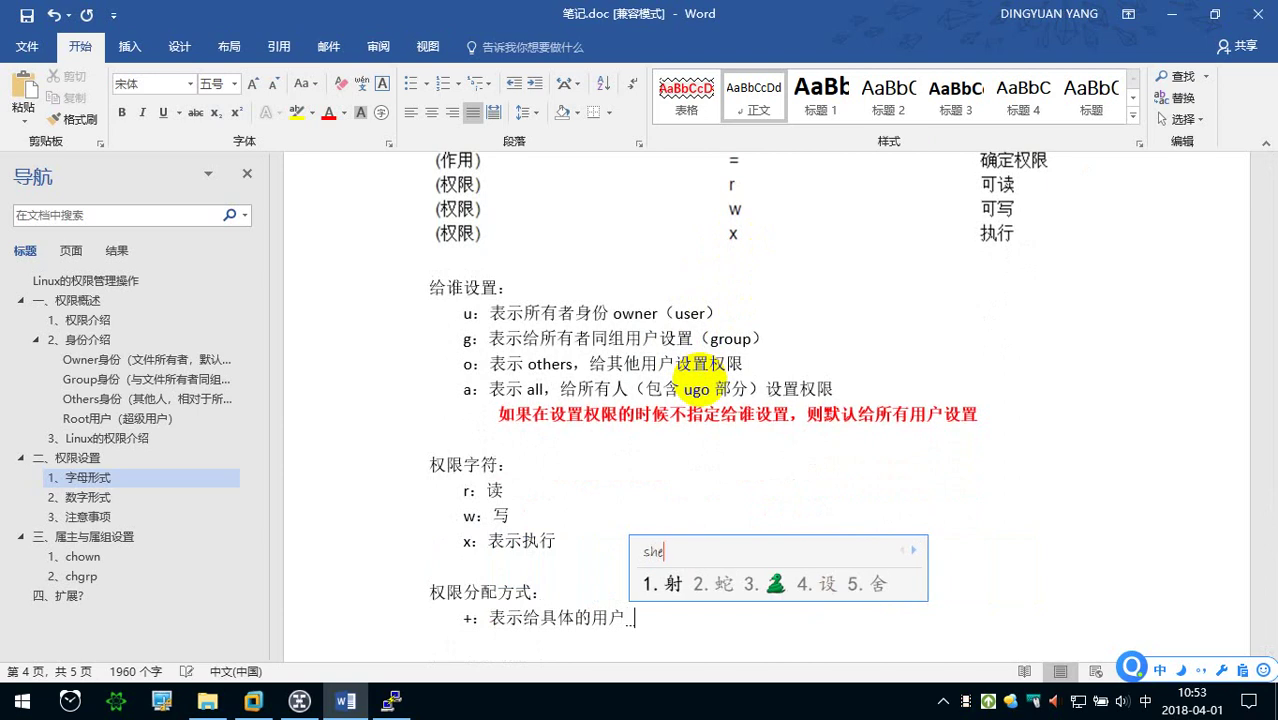
{"action": "key", "text": "BackSpace"}
{"action": "key", "text": "BackSpace"}
{"action": "key", "text": "BackSpace"}
{"action": "type", "text": "xin'zeng"}
{"action": "key", "text": "space"}
{"action": "type", "text": "quanxian"}
{"action": "key", "text": "space"}
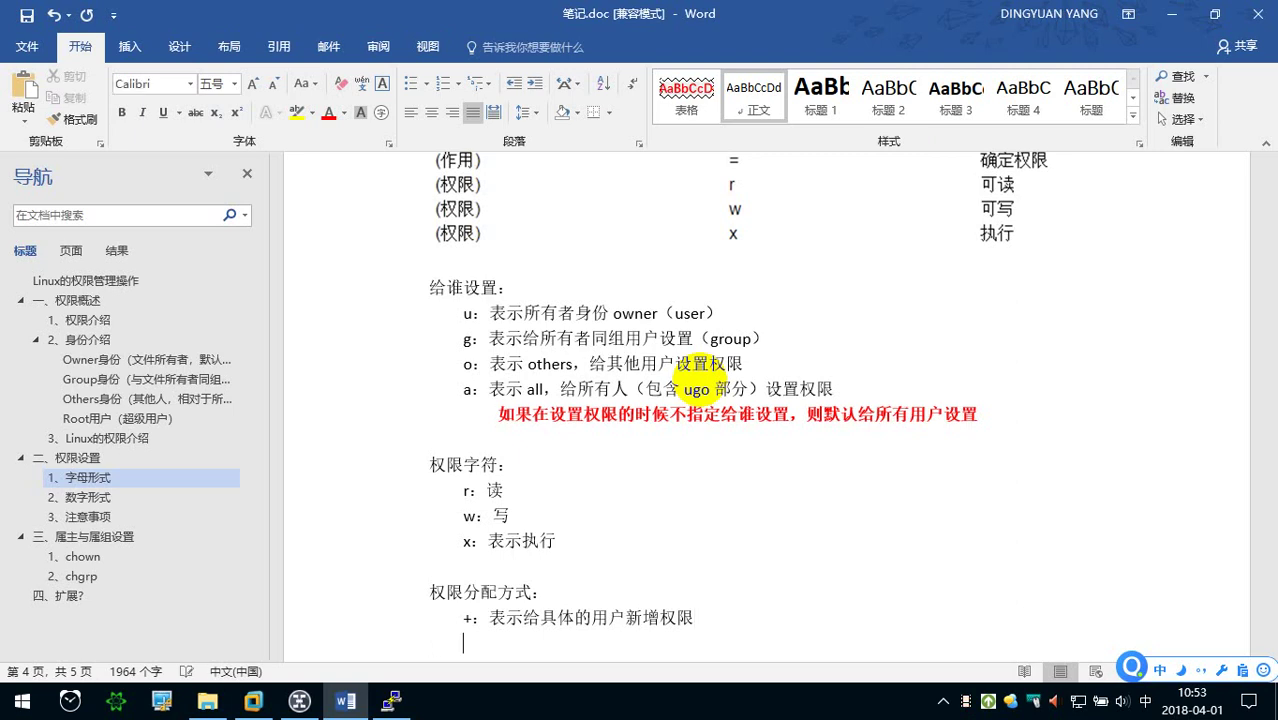
- Write the - line explaining it as 表示删除用户的权限
{"action": "type", "text": "-:biaoshi"}
{"action": "key", "text": "space"}
{"action": "type", "text": "shanchu"}
{"action": "key", "text": "space"}
{"action": "type", "text": "yonghudequanxian"}
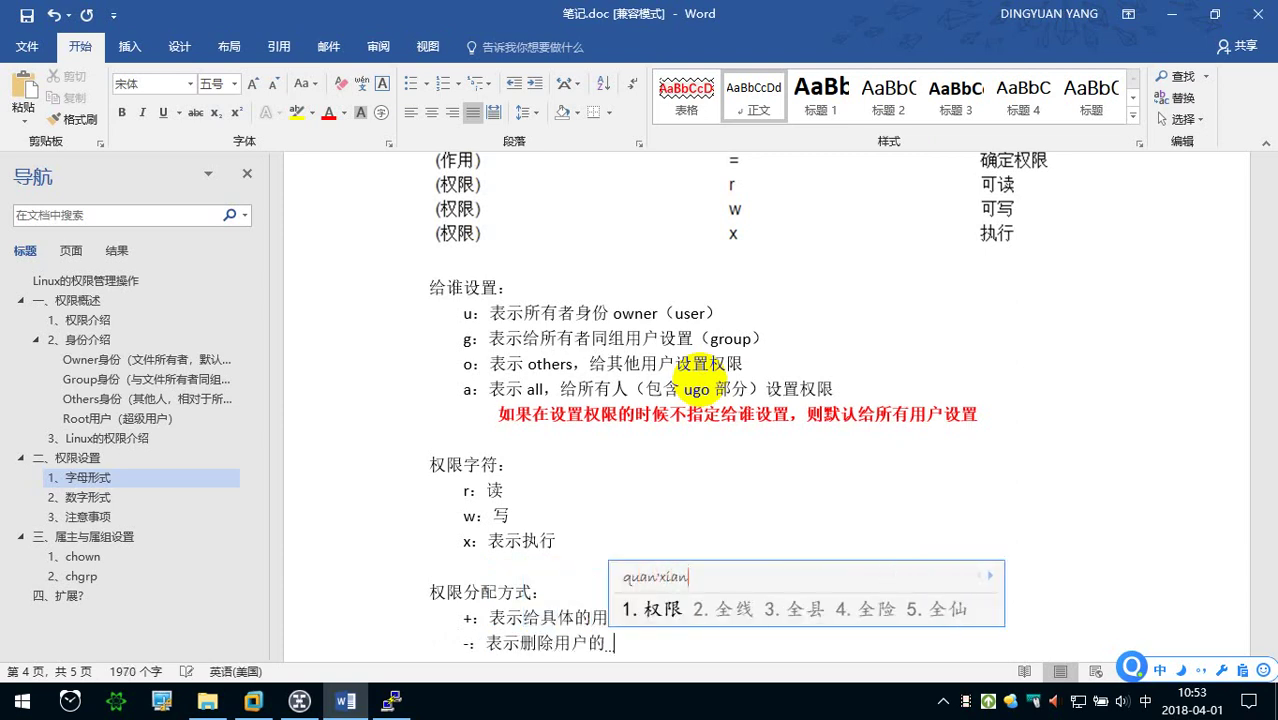
{"action": "key", "text": "space"}
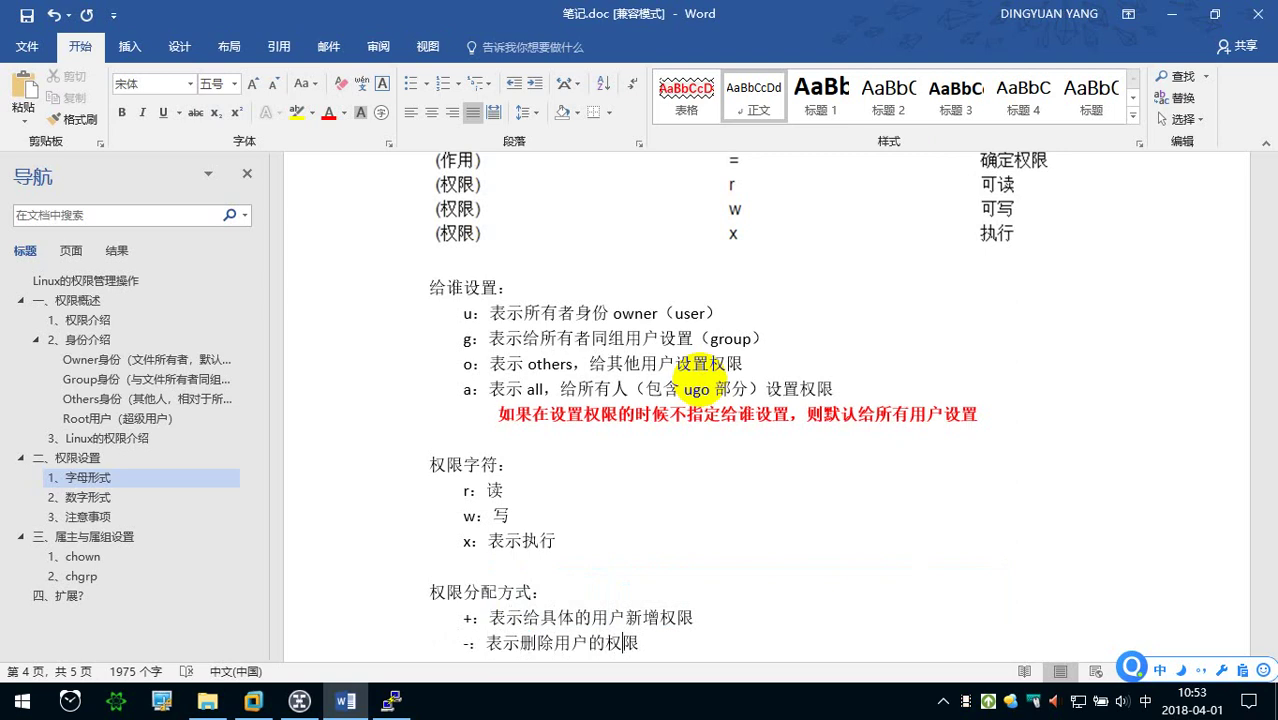
- Add the = line on a new row: 表示将设置成具体的值
{"action": "key", "text": "Return"}
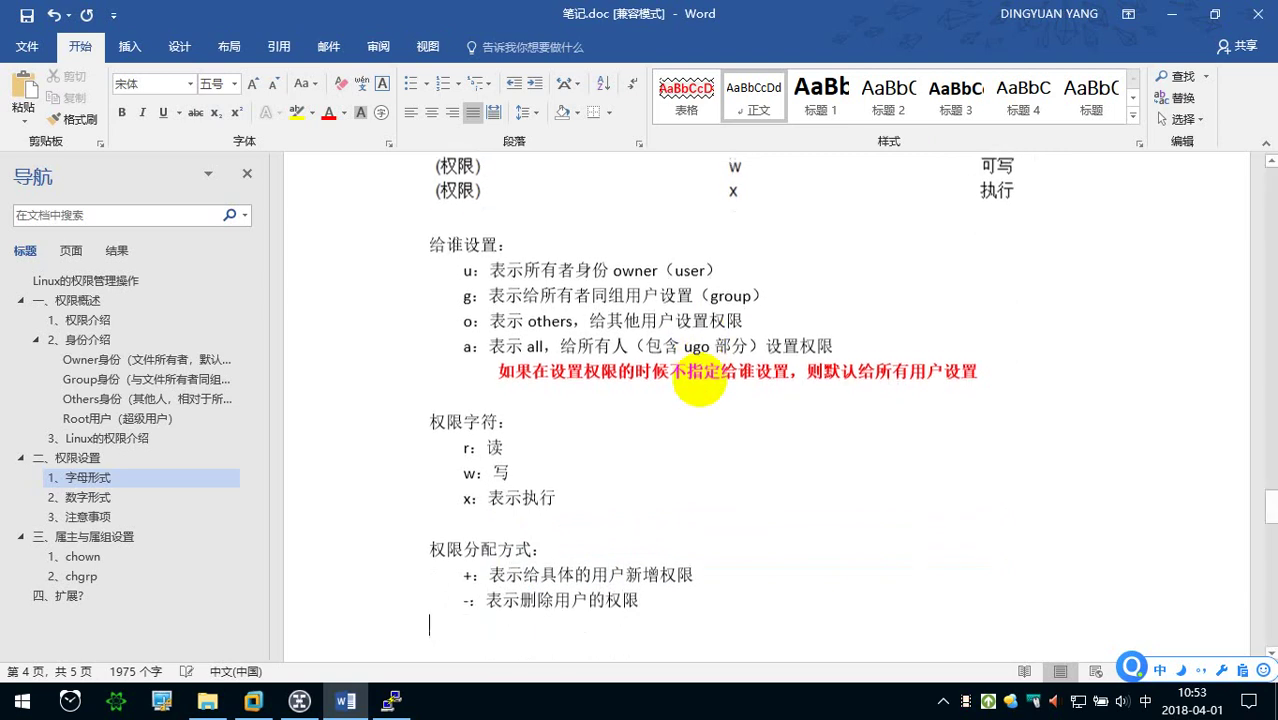
{"action": "type", "text": "="}
{"action": "type", "text": "biaoshi"}
{"action": "key", "text": "space"}
{"action": "type", "text": "jiang"}
{"action": "key", "text": "space"}
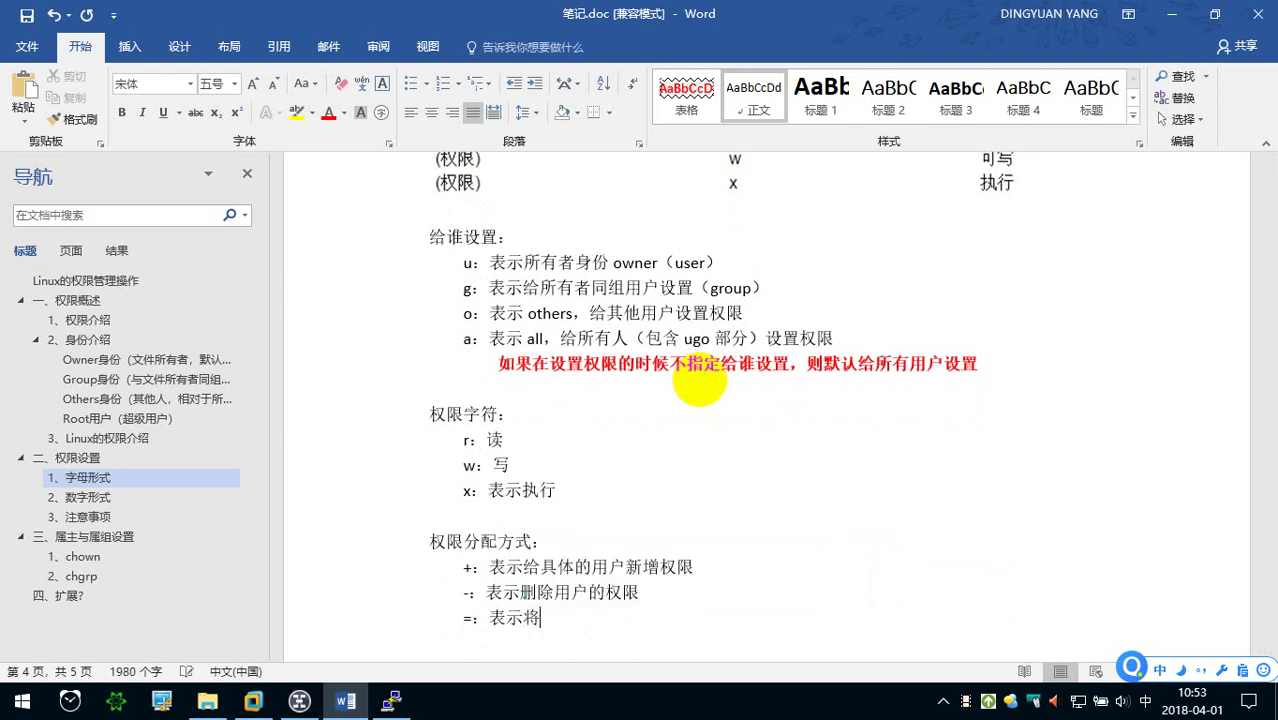
{"action": "type", "text": "设置"}
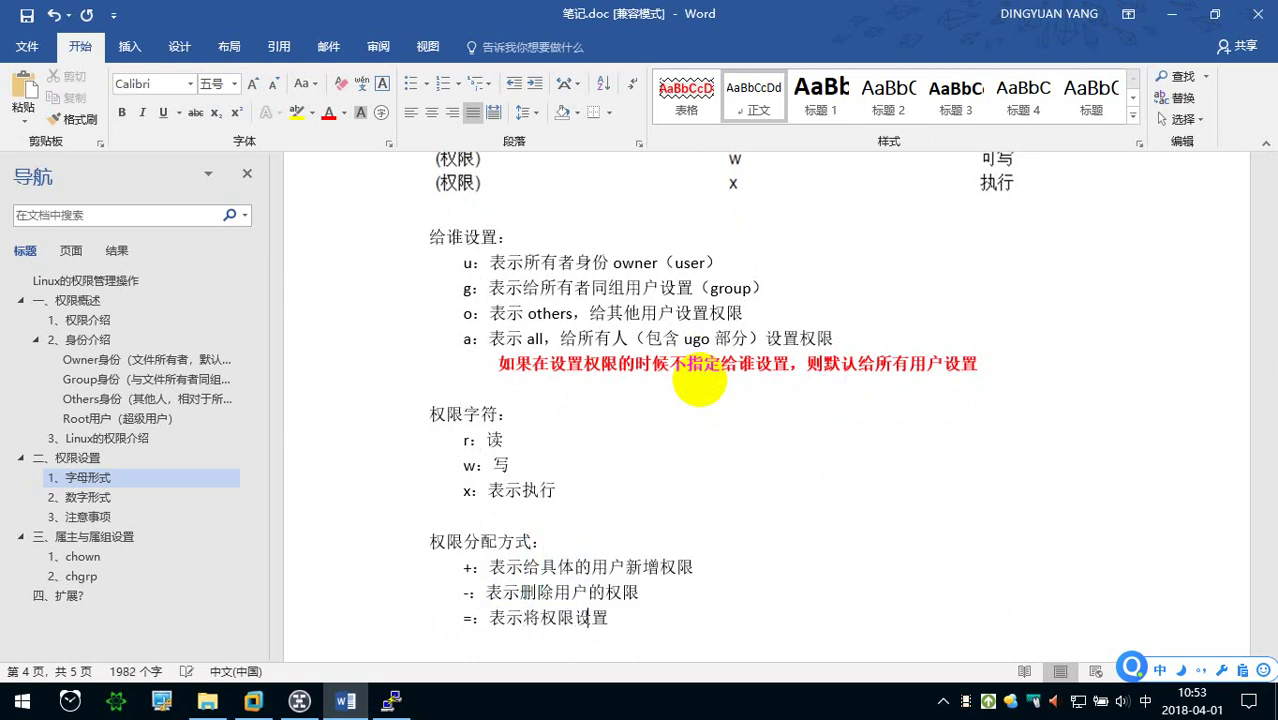
{"action": "type", "text": "成"}
{"action": "type", "text": "具体的zhi值"}
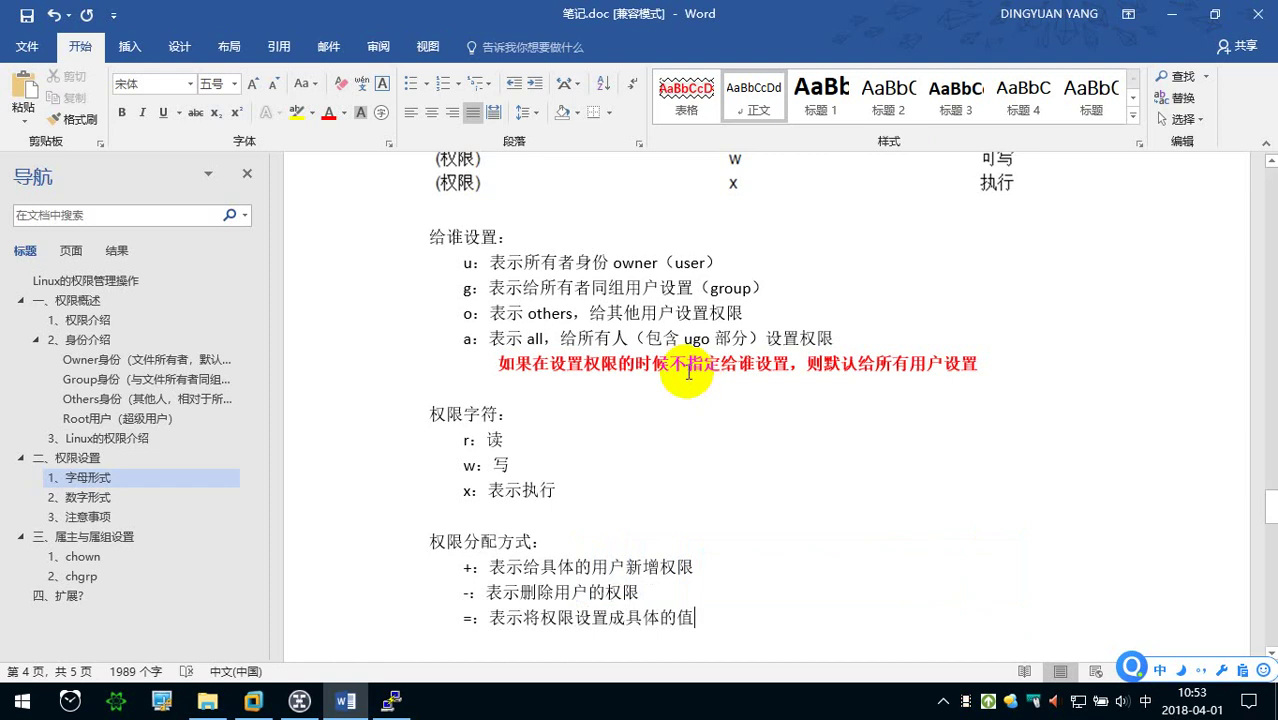
{"action": "scroll", "coordinate": [660, 450], "scroll_direction": "down", "scroll_amount": 1}
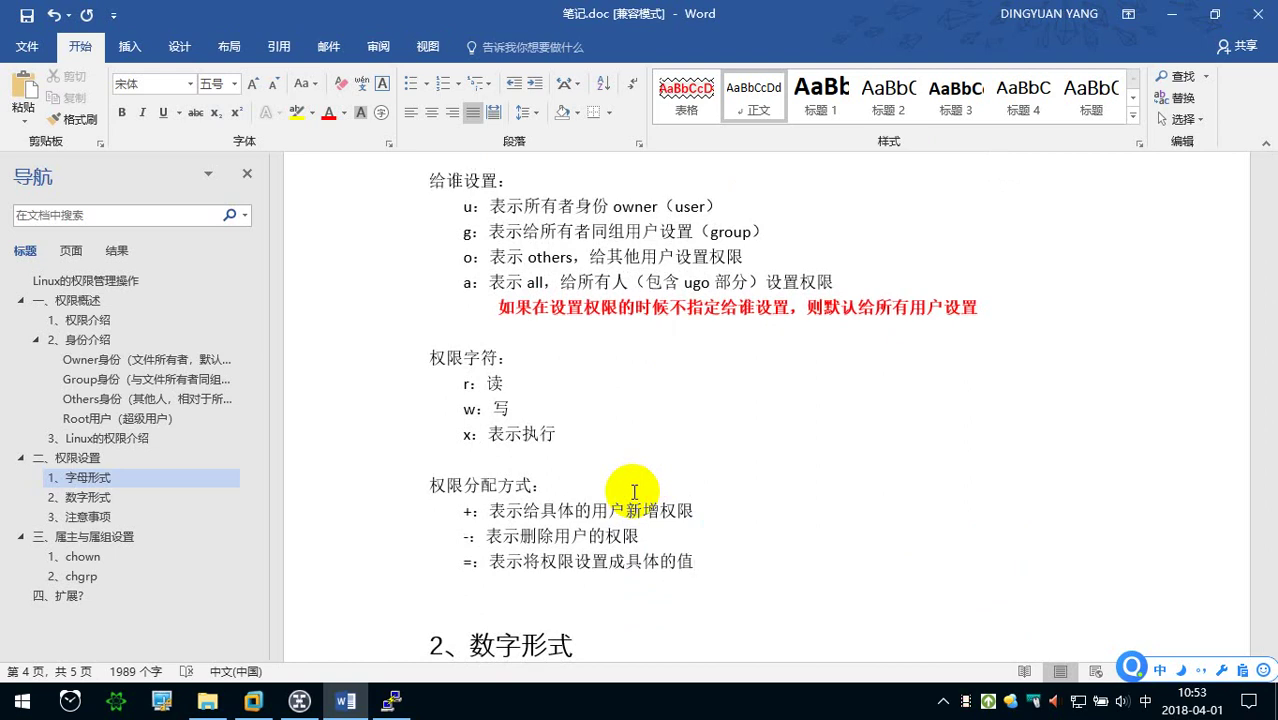
{"action": "scroll", "coordinate": [608, 485], "scroll_direction": "up", "scroll_amount": 1}
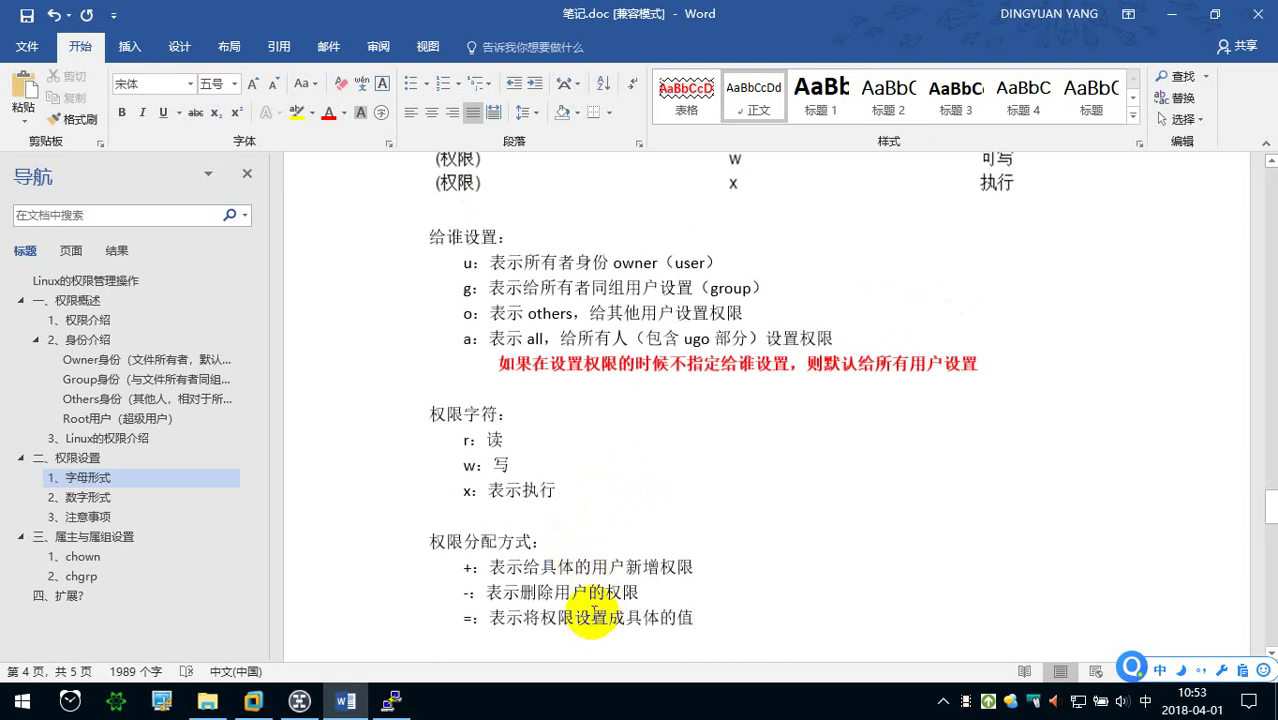
- Add the note （注重结果） to the = line and （相对当前） to the - and + lines
{"action": "type", "text": "（）zhuzhong"}
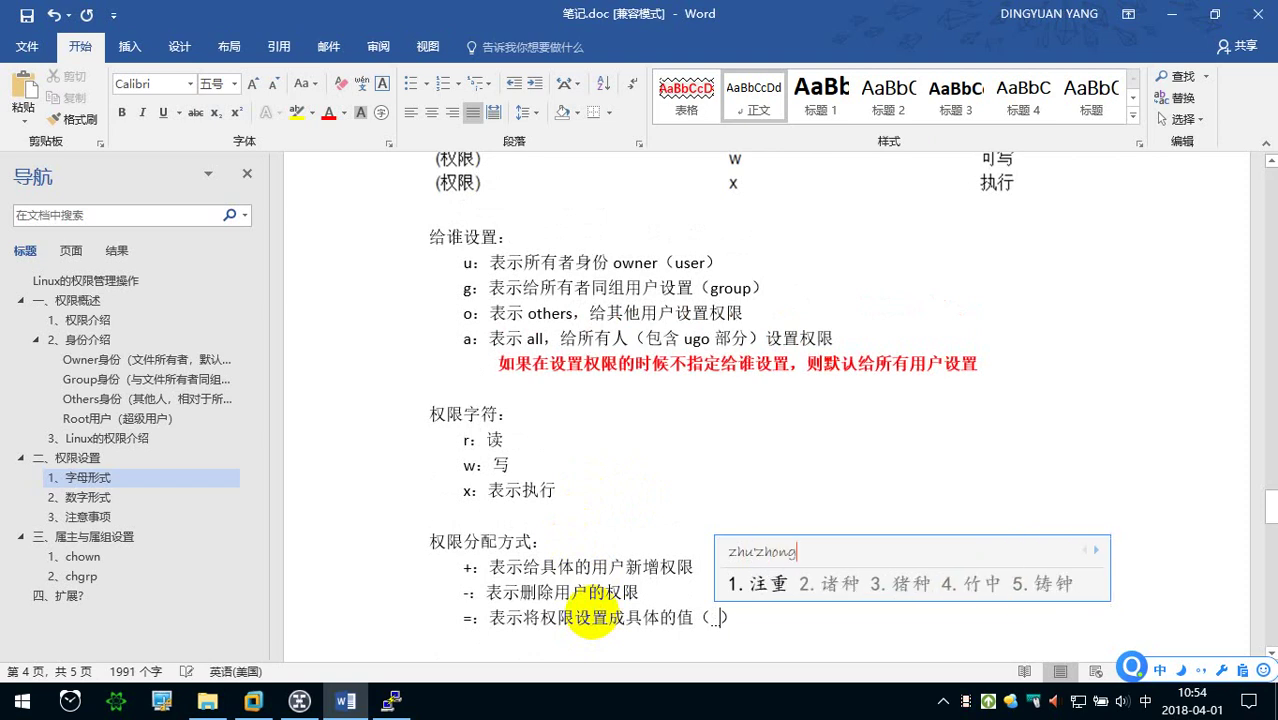
{"action": "key", "text": "space"}
{"action": "type", "text": "jieguo"}
{"action": "key", "text": "space"}
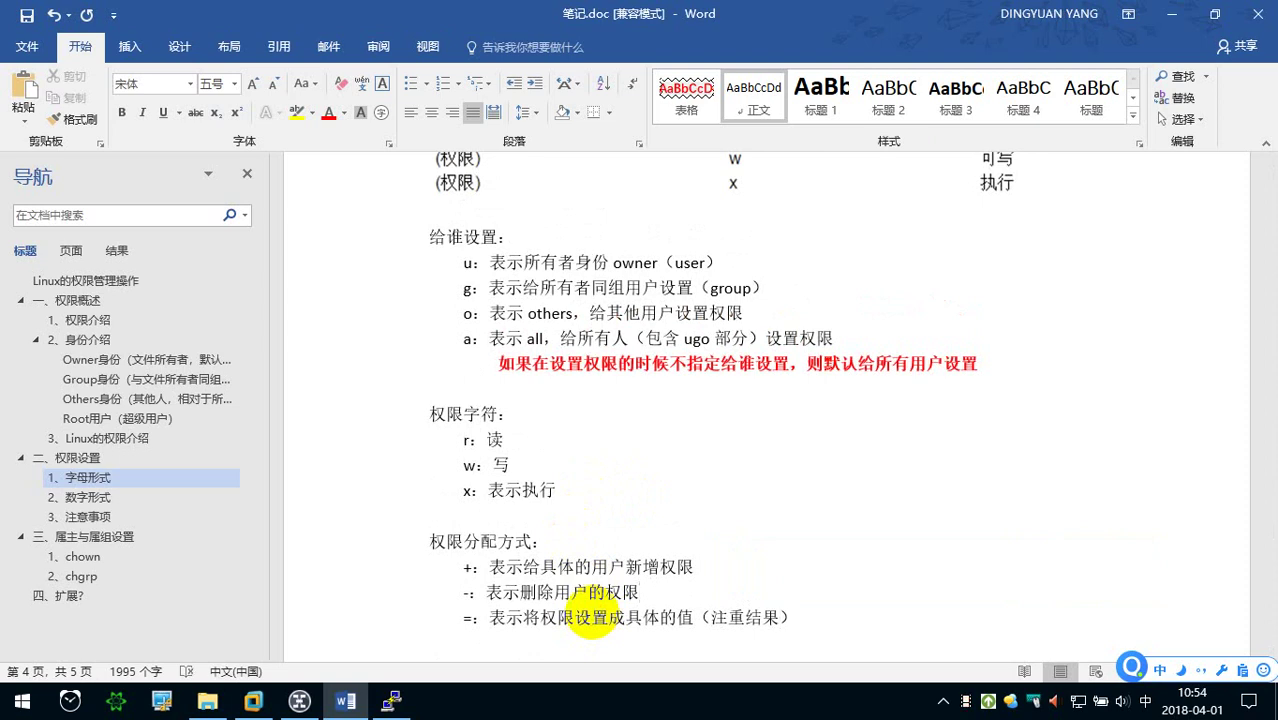
{"action": "key", "text": "Up"}
{"action": "type", "text": "（相对）dangqi"}
{"action": "key", "text": "space"}
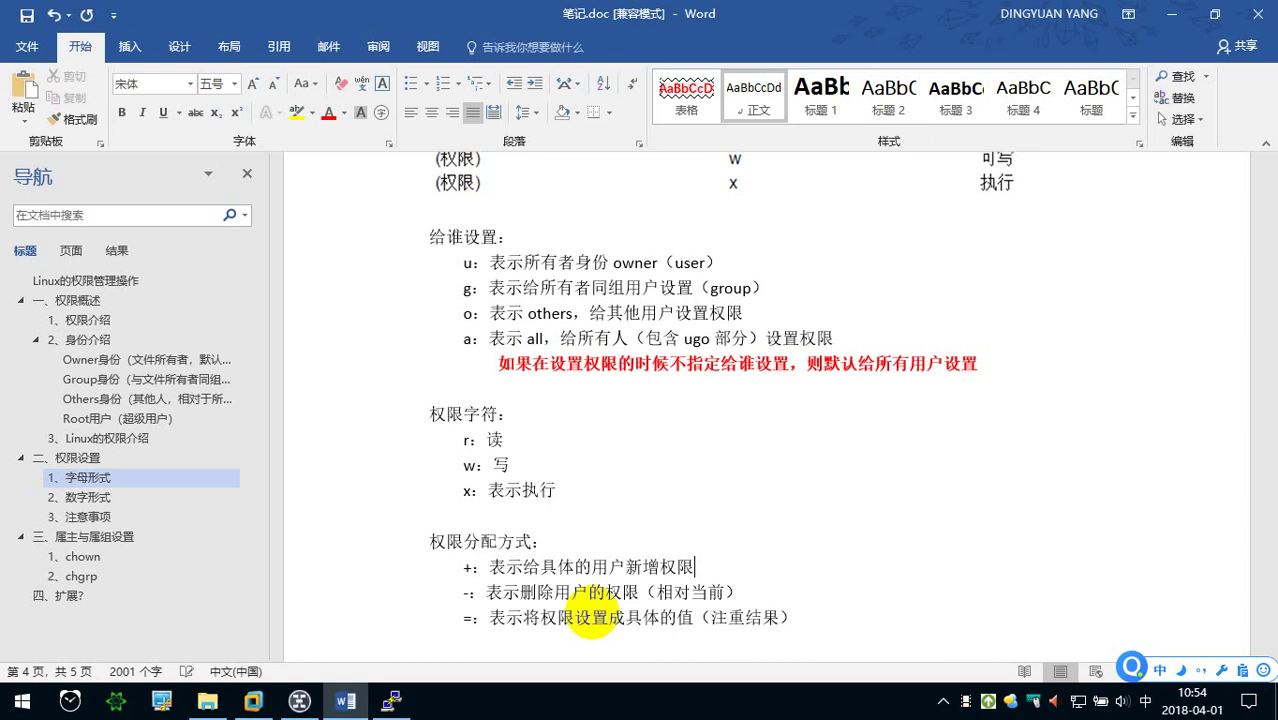
{"action": "type", "text": "（）"}
{"action": "key", "text": "Left"}
{"action": "type", "text": "xiangdui"}
{"action": "key", "text": "space"}
{"action": "type", "text": "dangqi"}
{"action": "key", "text": "space"}
- Leave blank lines below the = line and begin the example 例如：需要给
{"action": "scroll", "coordinate": [609, 604], "scroll_direction": "down", "scroll_amount": 1}
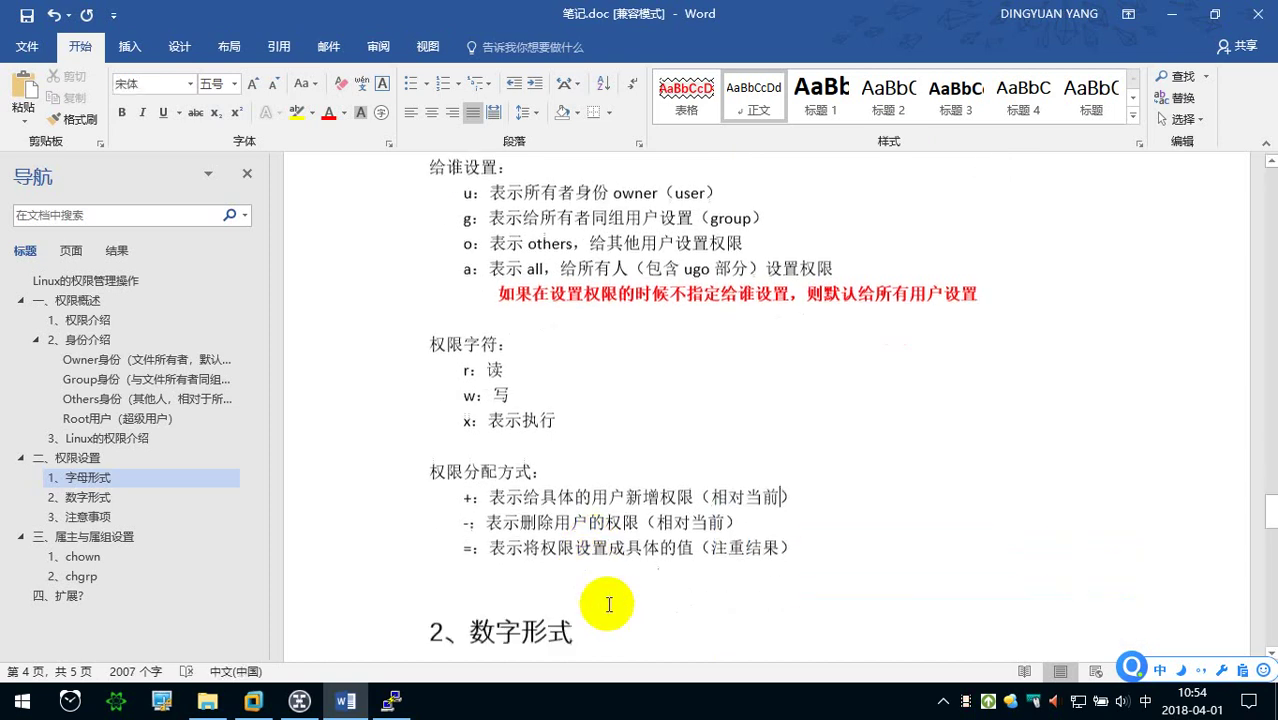
{"action": "scroll", "coordinate": [609, 604], "scroll_direction": "down", "scroll_amount": 1}
{"action": "left_click", "coordinate": [822, 506]}
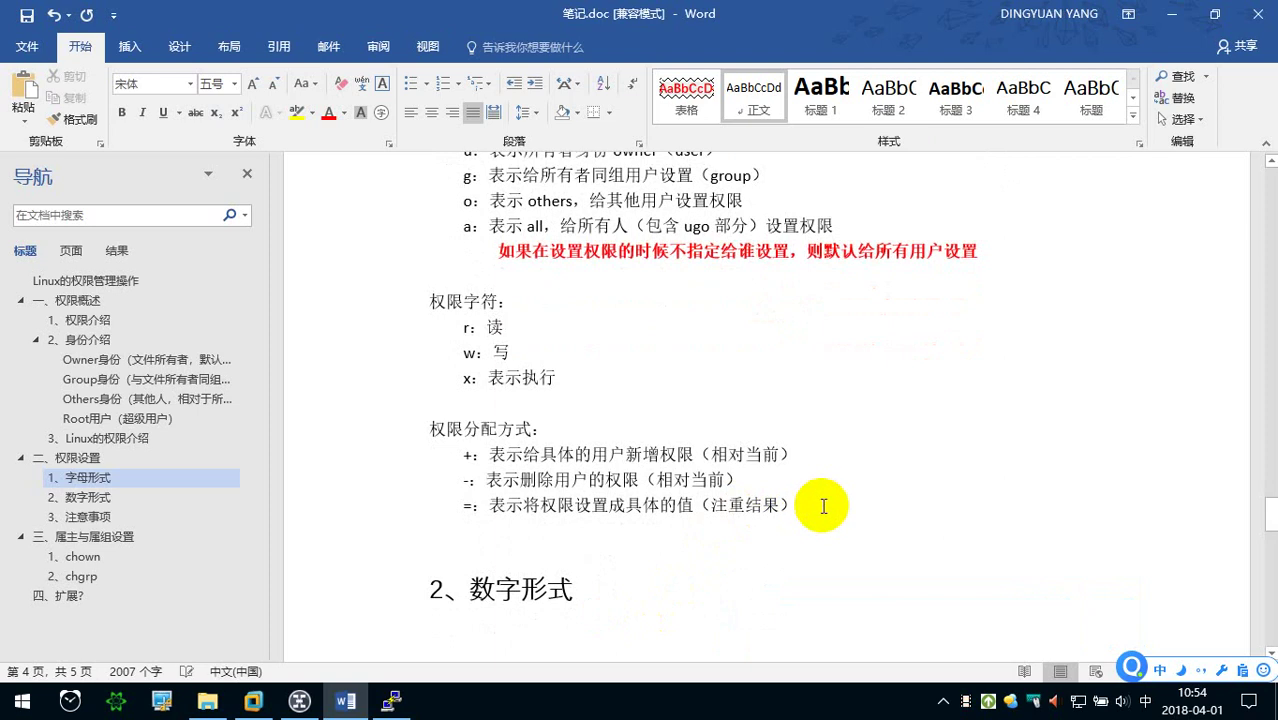
{"action": "key", "text": "Return"}
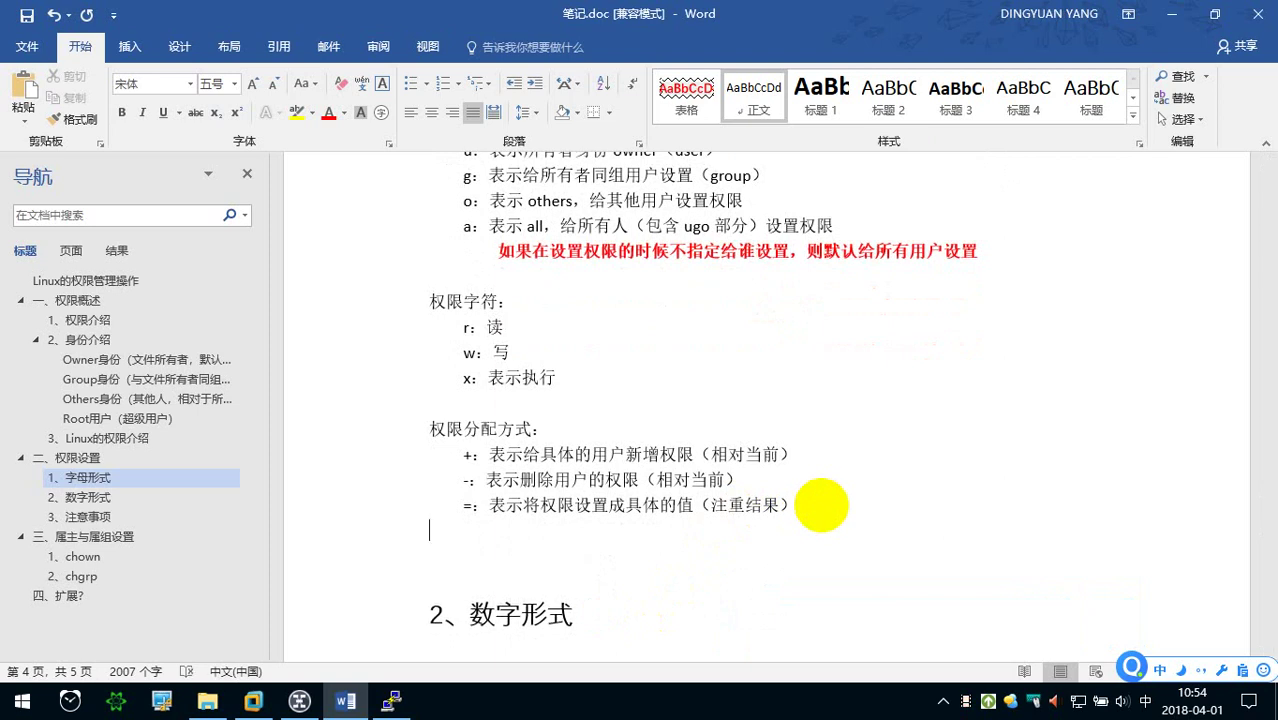
{"action": "key", "text": "Return"}
{"action": "scroll", "coordinate": [815, 505], "scroll_direction": "down", "scroll_amount": 1}
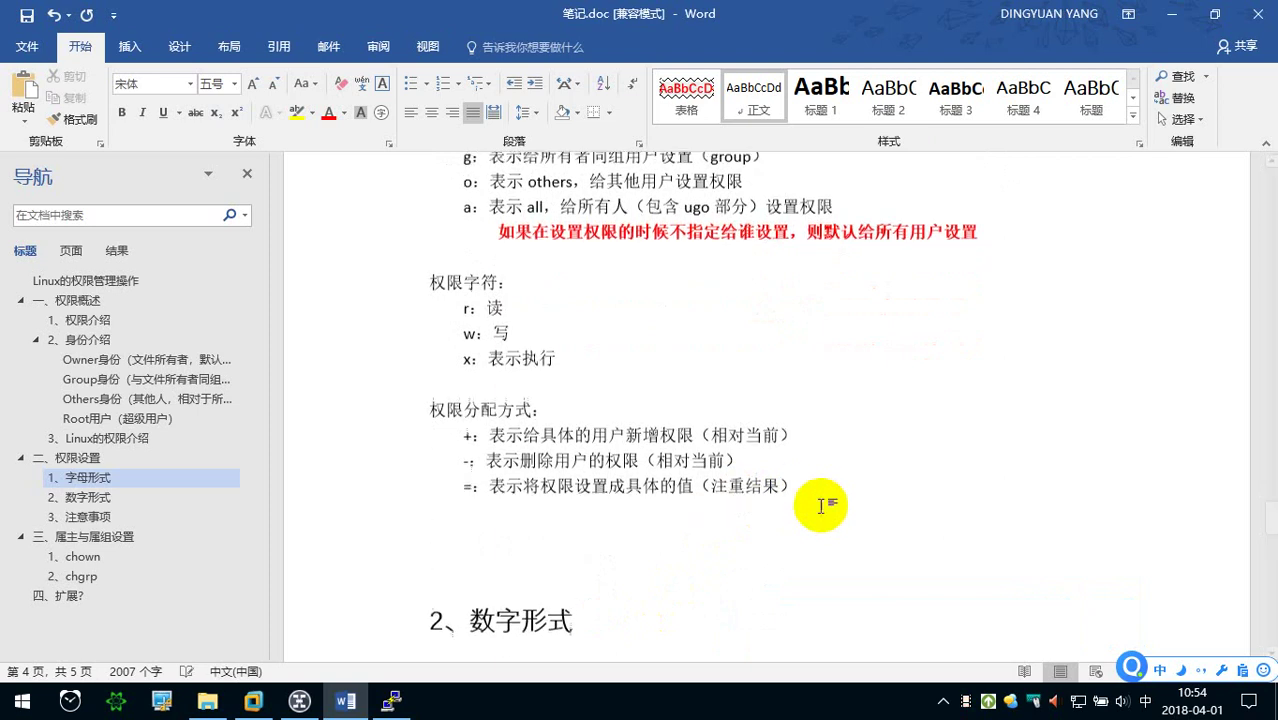
{"action": "type", "text": "liru"}
{"action": "key", "text": "space"}
{"action": "type", "text": ":"}
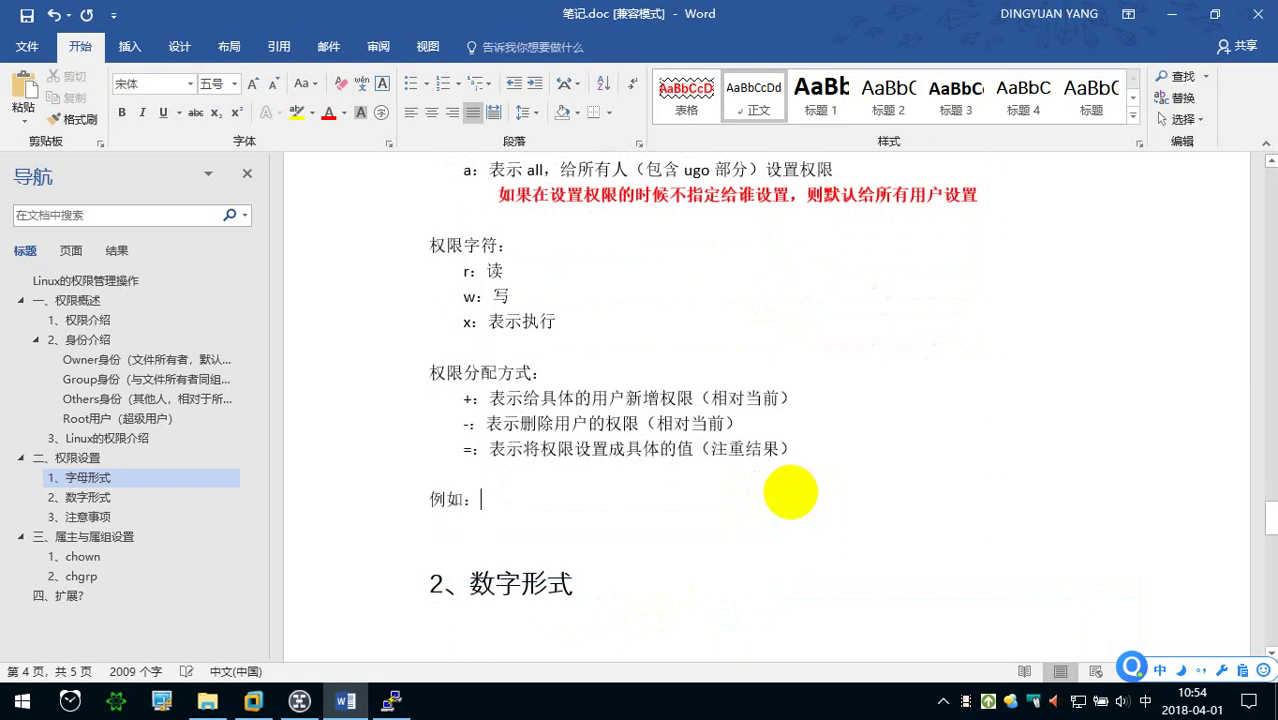
{"action": "type", "text": "xuyao"}
{"action": "key", "text": "space"}
{"action": "type", "text": "gei"}
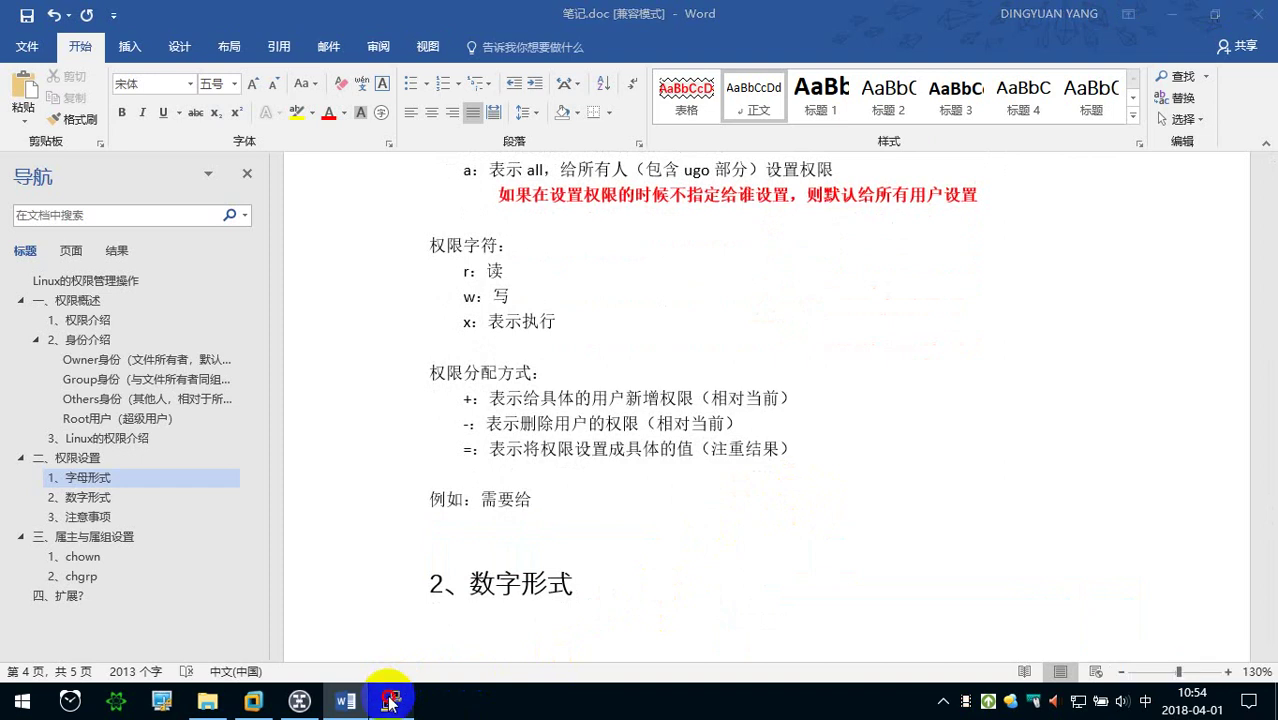
{"action": "left_click", "coordinate": [391, 700]}
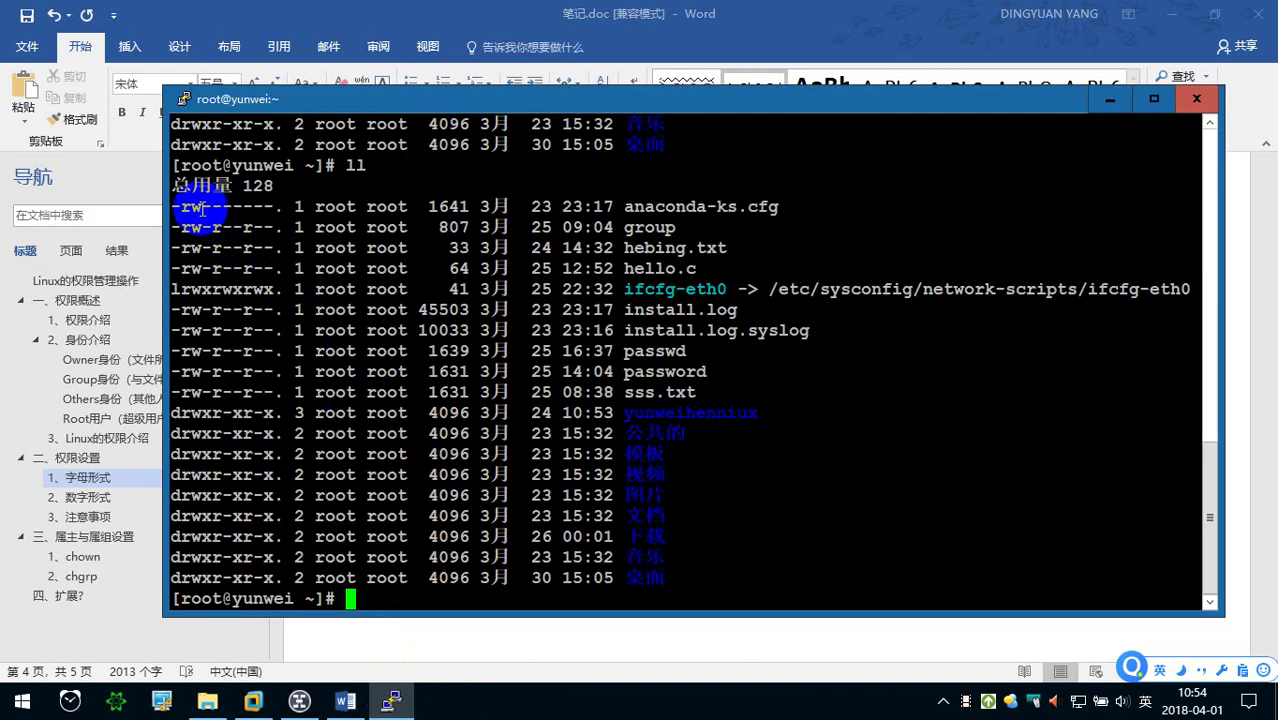
- Copy the anaconda-ks.cfg file name from the PuTTY ll listing and return to Word
{"action": "left_click_drag", "start_coordinate": [184, 207], "coordinate": [284, 207]}
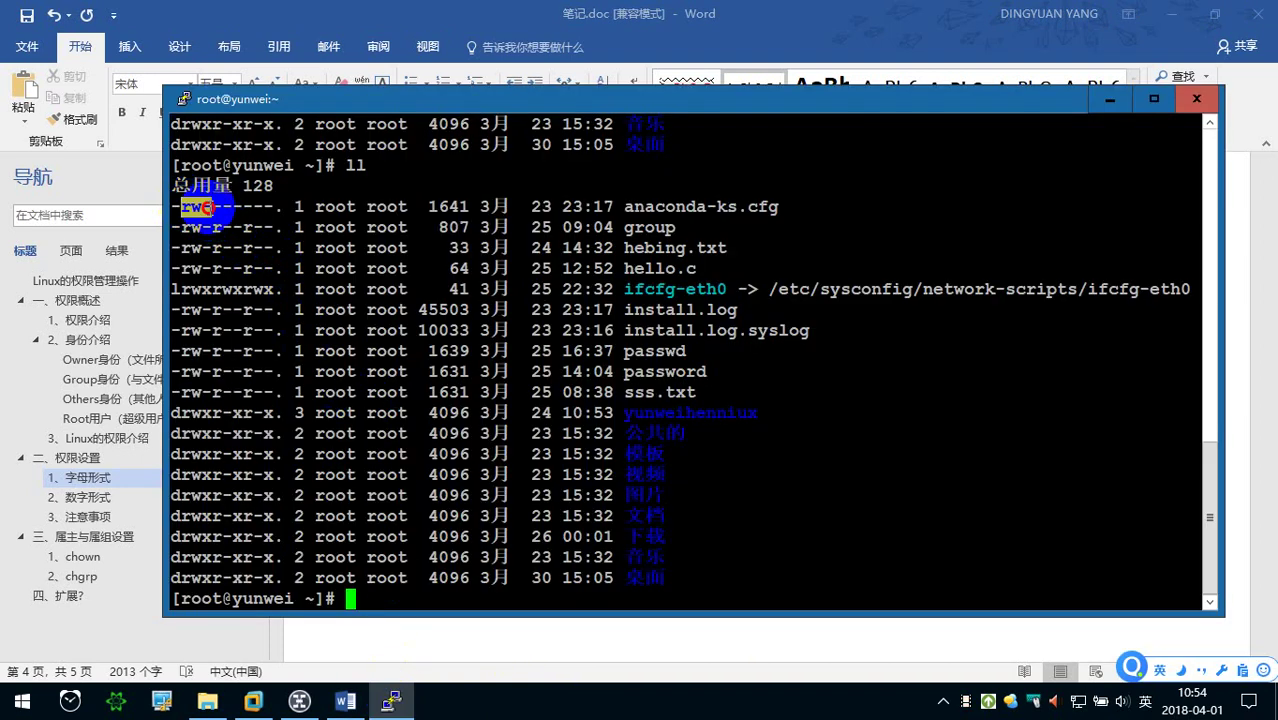
{"action": "left_click", "coordinate": [444, 208]}
{"action": "left_click_drag", "start_coordinate": [614, 207], "coordinate": [778, 207]}
{"action": "key", "text": "ctrl+c"}
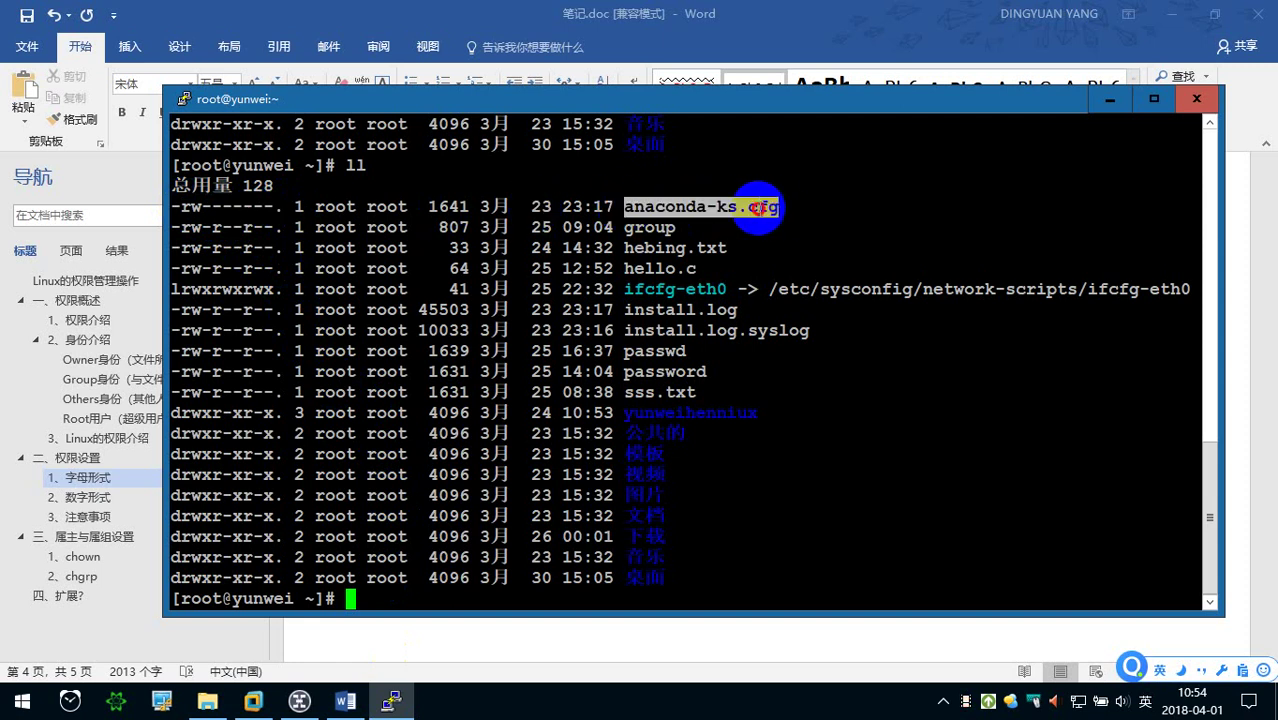
{"action": "left_click", "coordinate": [560, 640]}
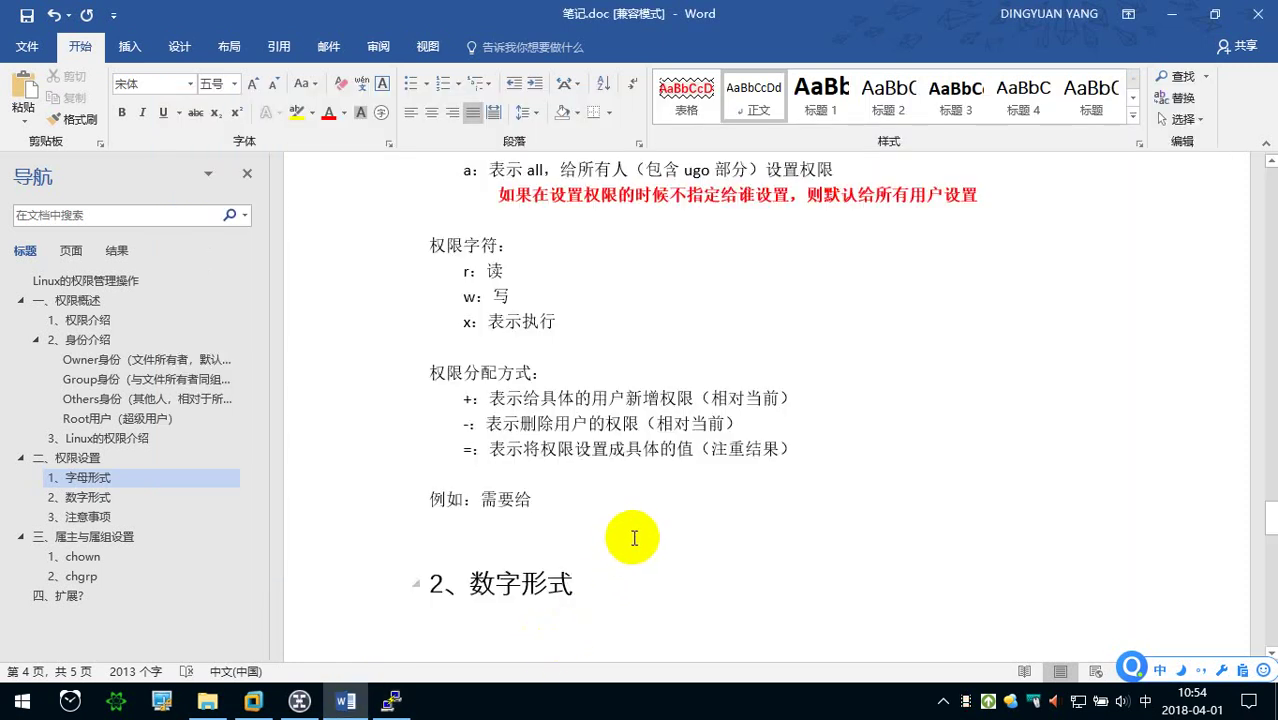
- Paste anaconda-ks.cfg into the example and continue it with 文件设置权限
{"action": "key", "text": "ctrl+v"}
{"action": "type", "text": "wen'j"}
{"action": "key", "text": "space"}
{"action": "type", "text": "shez"}
{"action": "key", "text": "space"}
{"action": "type", "text": "quanx"}
{"action": "key", "text": "space"}
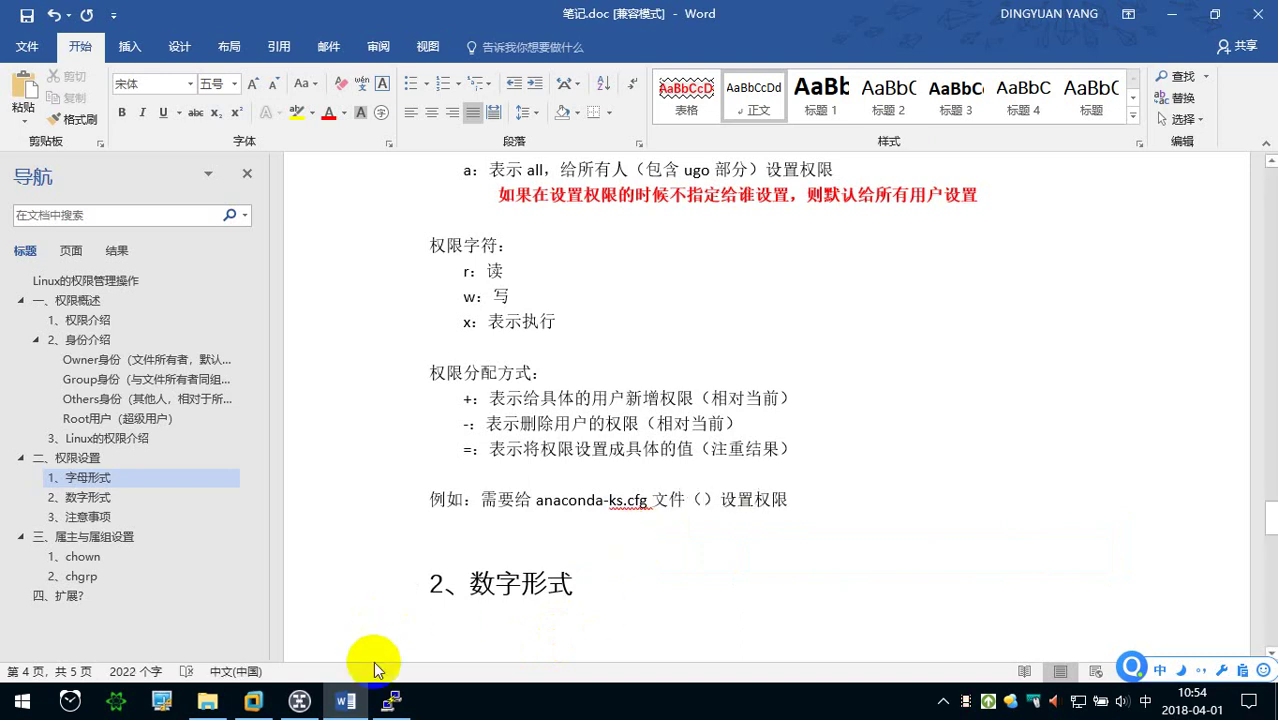
- Copy the file's permission string -rw-------. from PuTTY into the parentheses after 文件
{"action": "left_click", "coordinate": [390, 700]}
{"action": "left_click_drag", "start_coordinate": [284, 207], "coordinate": [180, 207]}
{"action": "key", "text": "ctrl+c"}
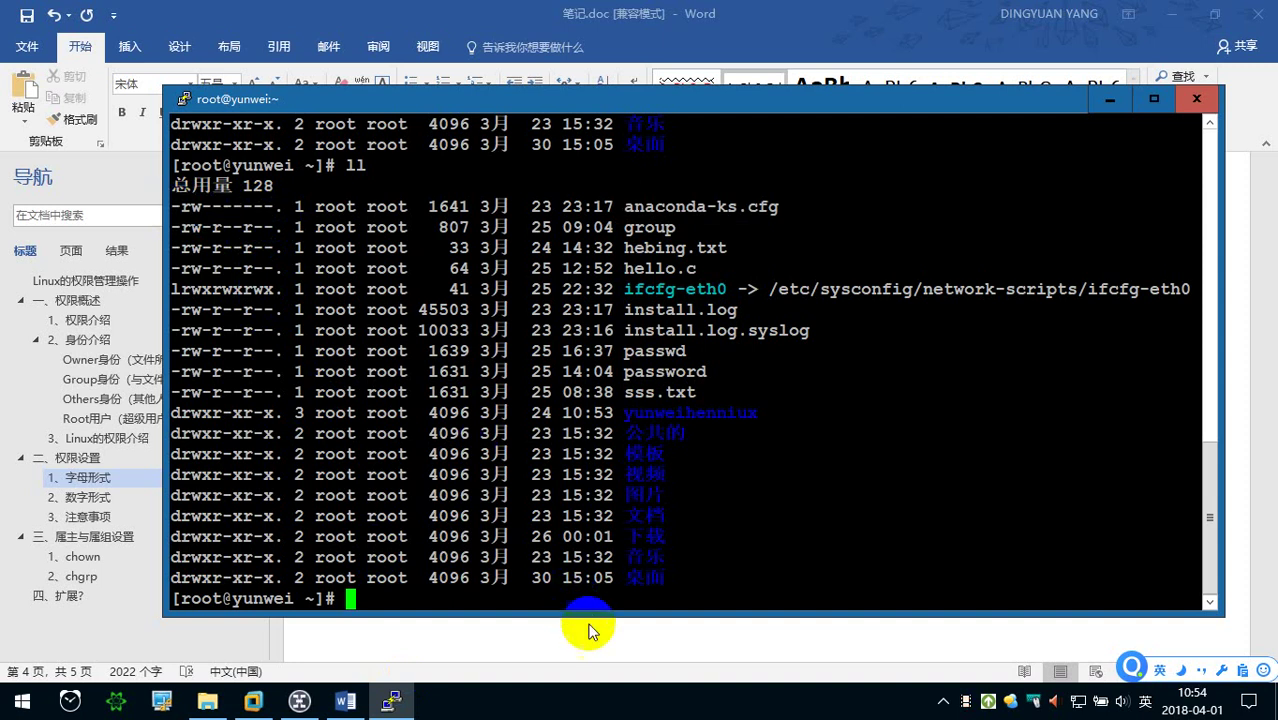
{"action": "left_click", "coordinate": [700, 500]}
{"action": "key", "text": "ctrl+v"}
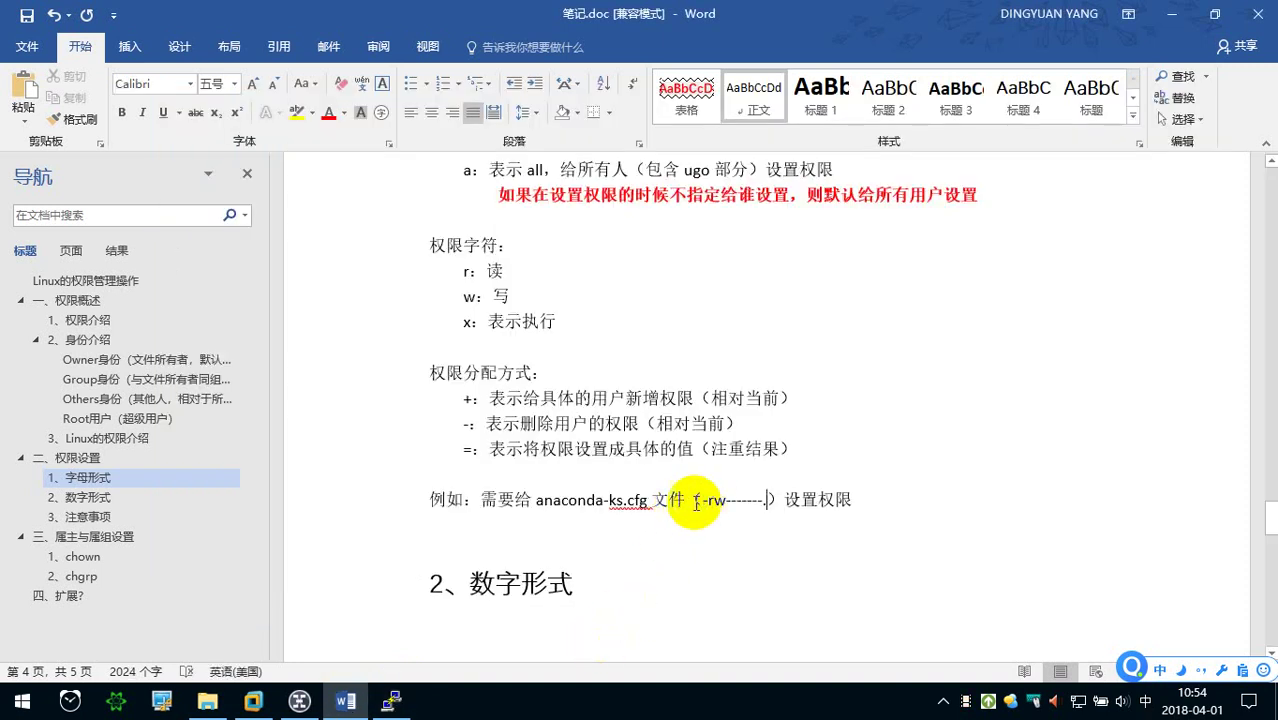
{"action": "left_click", "coordinate": [876, 500]}
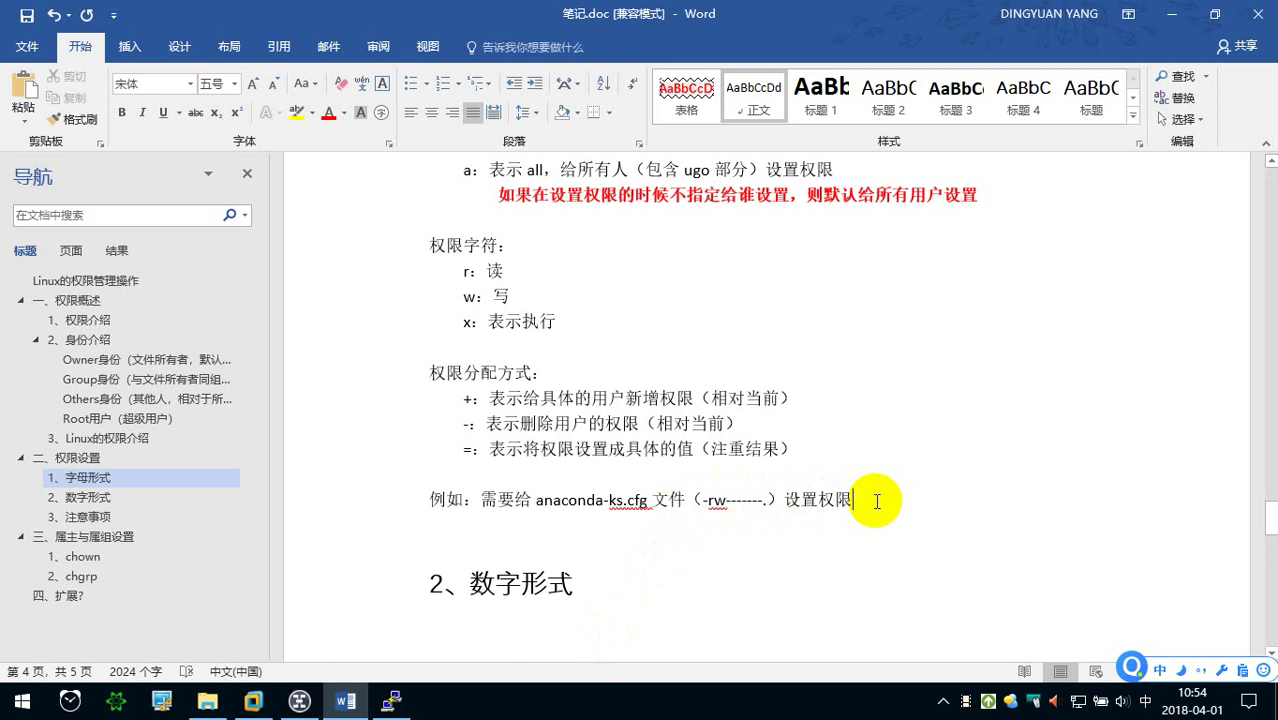
- Add 要求：所有者拥有全部的权限 after 设置权限
{"action": "type", "text": "，yaoqiu"}
{"action": "key", "text": "space"}
{"action": "type", "text": ":suoyouzhe"}
{"action": "key", "text": "space"}
{"action": "type", "text": "yongyou"}
{"action": "key", "text": "space"}
{"action": "type", "text": "quanx"}
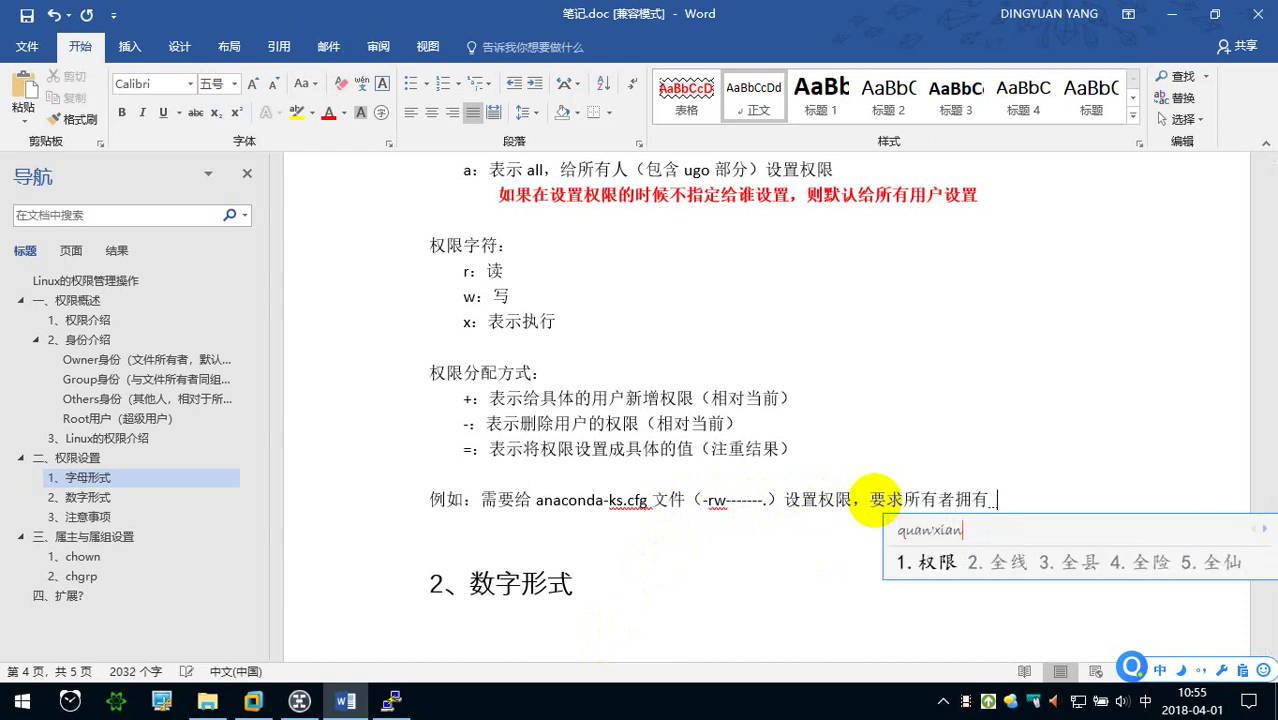
{"action": "key", "text": "space"}
{"action": "key", "text": "BackSpace"}
{"action": "type", "text": "quanbude"}
{"action": "key", "text": "space"}
{"action": "type", "text": "quanxian"}
{"action": "key", "text": "space"}
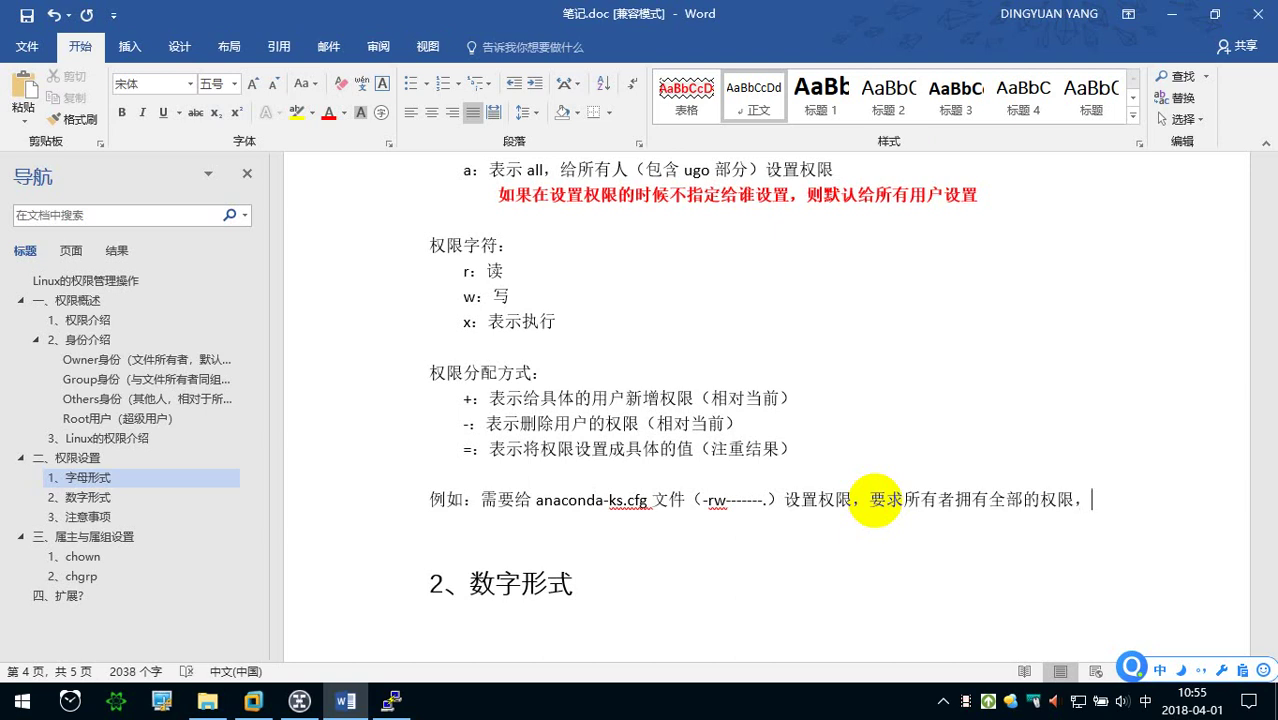
- Continue the requirement with 同组用户拥有读和执行权限
{"action": "type", "text": "tongzu"}
{"action": "key", "text": "space"}
{"action": "type", "text": "yonghu"}
{"action": "key", "text": "space"}
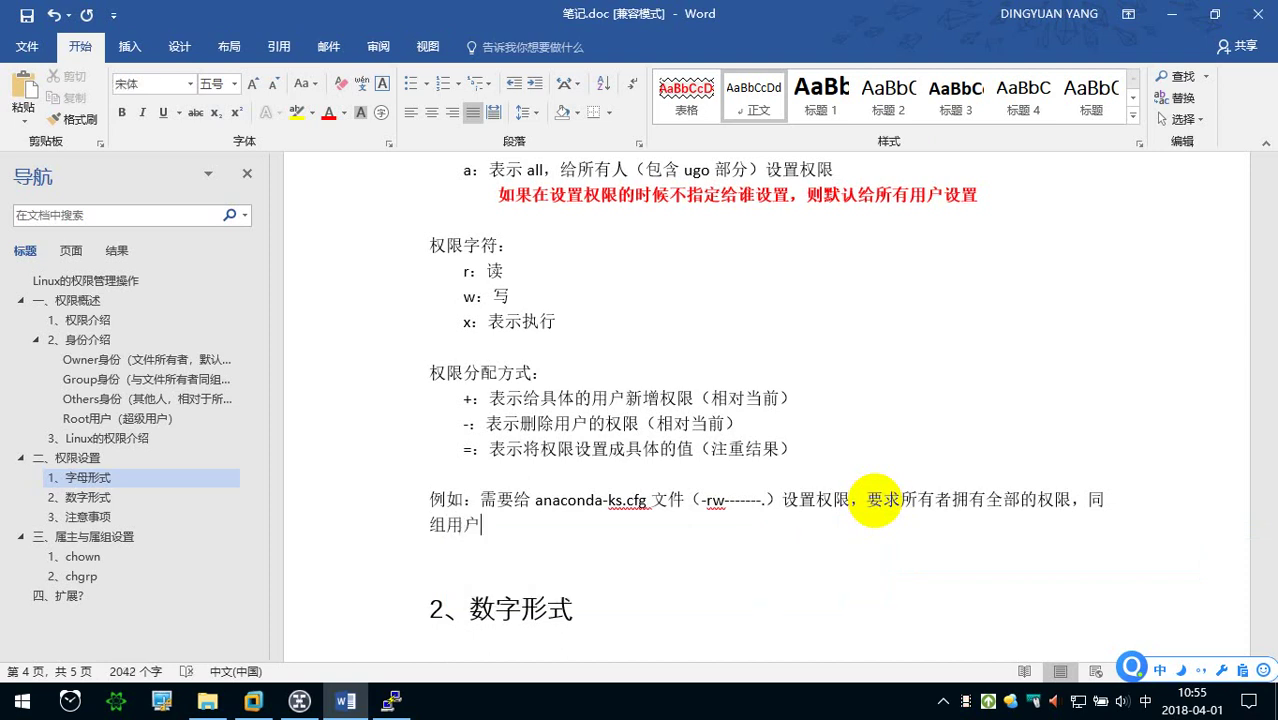
{"action": "type", "text": "yongyou"}
{"action": "key", "text": "space"}
{"action": "type", "text": "du"}
{"action": "key", "text": "space"}
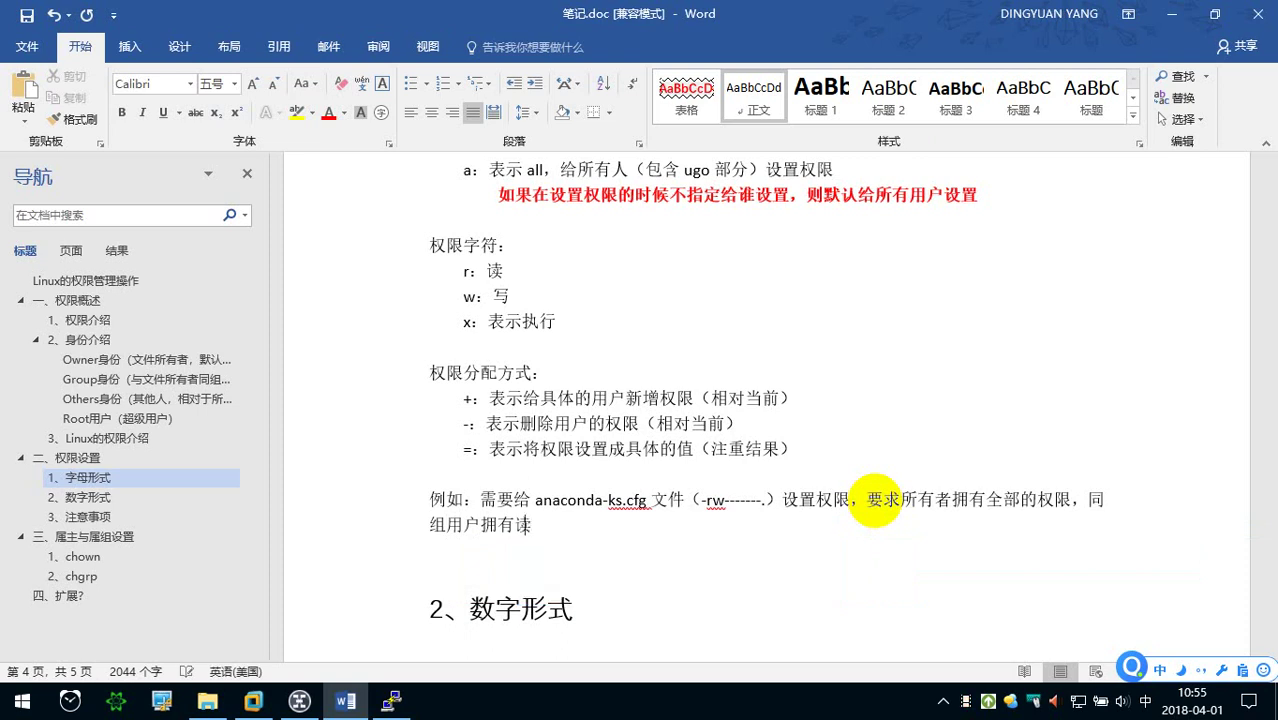
{"action": "type", "text": "he"}
{"action": "key", "text": "space"}
{"action": "type", "text": "zhixing"}
{"action": "key", "text": "space"}
{"action": "type", "text": "quanxian"}
{"action": "key", "text": "space"}
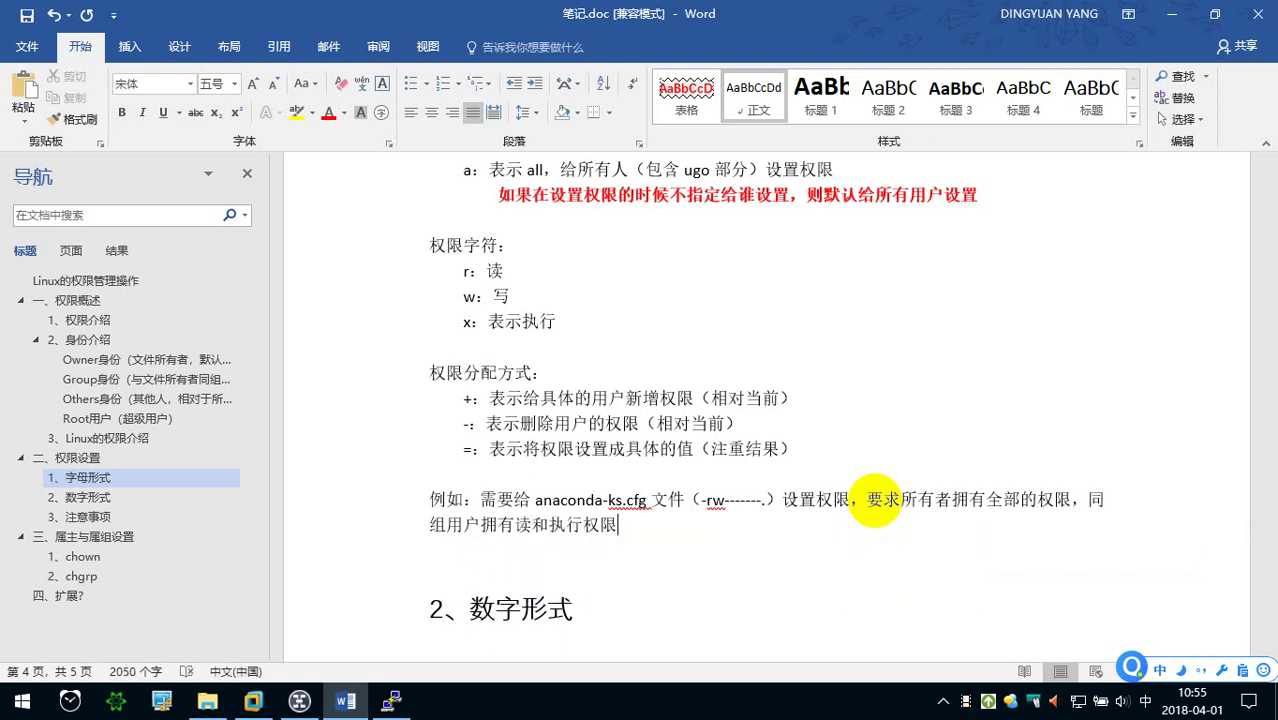
- Finish with 其他用户只读权限 and start a new line below
{"action": "type", "text": "qita"}
{"action": "key", "text": "space"}
{"action": "type", "text": "yonghu"}
{"action": "key", "text": "space"}
{"action": "type", "text": "zhidu"}
{"action": "key", "text": "space"}
{"action": "type", "text": "quanxian"}
{"action": "key", "text": "space"}
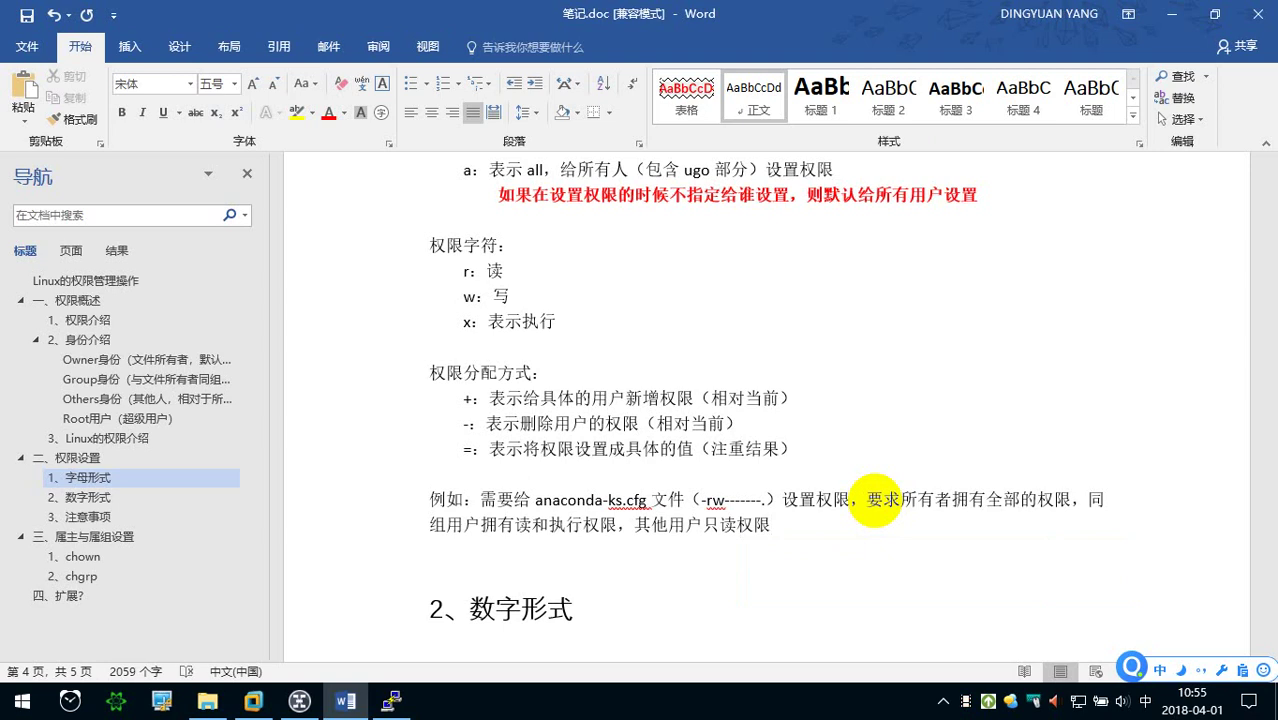
{"action": "key", "text": "Return"}
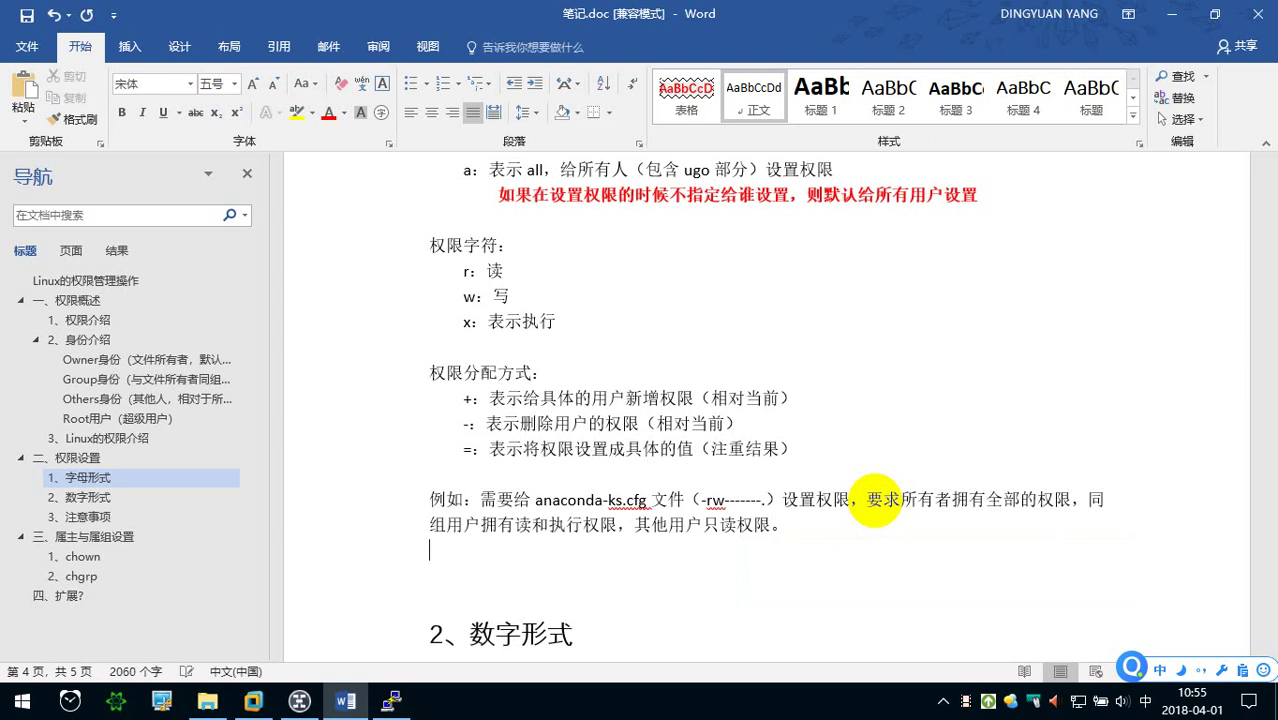
- Bold the 语法：#chmod 选项 权限模式 文档 line, then return to the empty line below the example
{"action": "scroll", "coordinate": [875, 499], "scroll_direction": "up", "scroll_amount": 4}
{"action": "scroll", "coordinate": [842, 386], "scroll_direction": "up", "scroll_amount": 7}
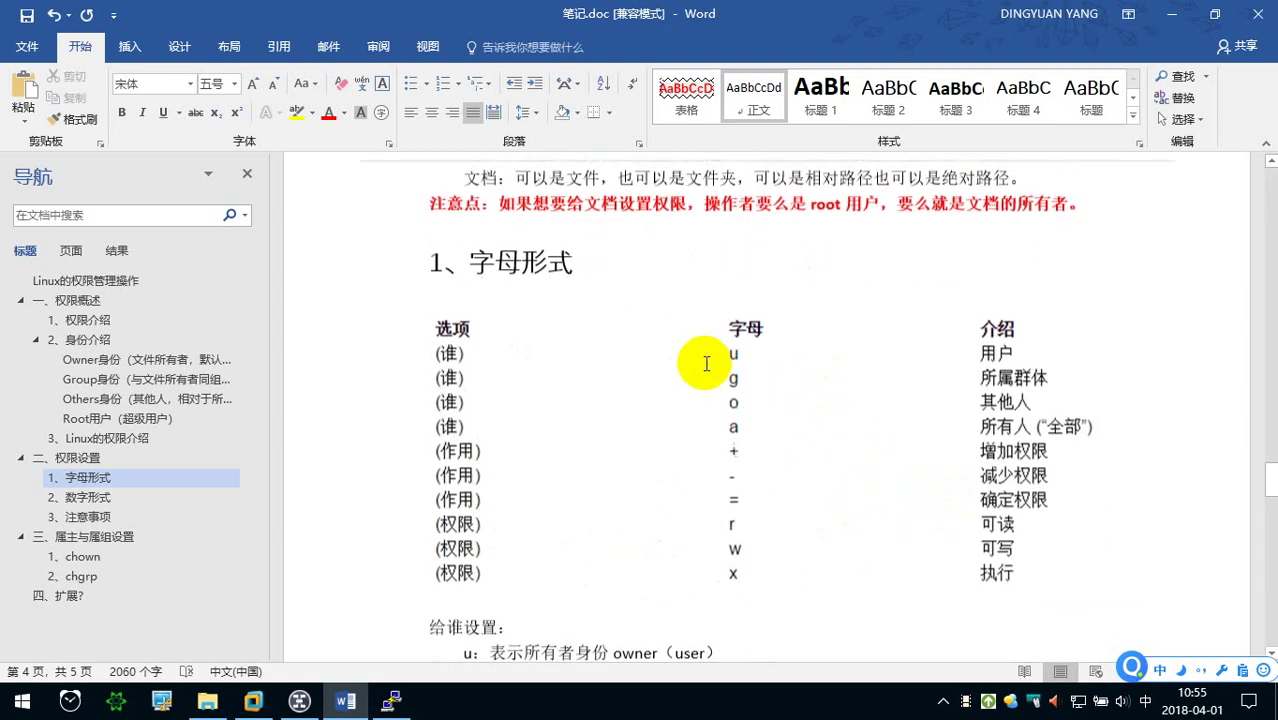
{"action": "scroll", "coordinate": [699, 363], "scroll_direction": "up", "scroll_amount": 3}
{"action": "scroll", "coordinate": [676, 357], "scroll_direction": "up", "scroll_amount": 5}
{"action": "left_click_drag", "start_coordinate": [712, 291], "coordinate": [430, 291]}
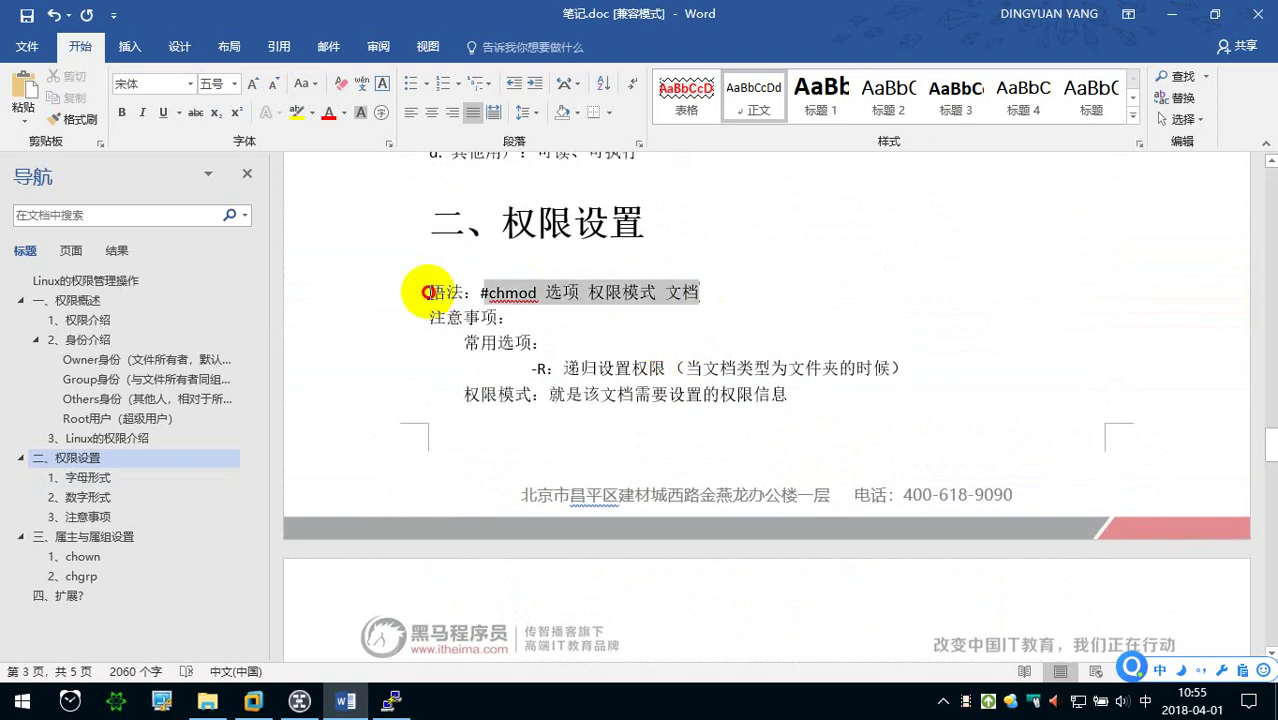
{"action": "left_click", "coordinate": [121, 113]}
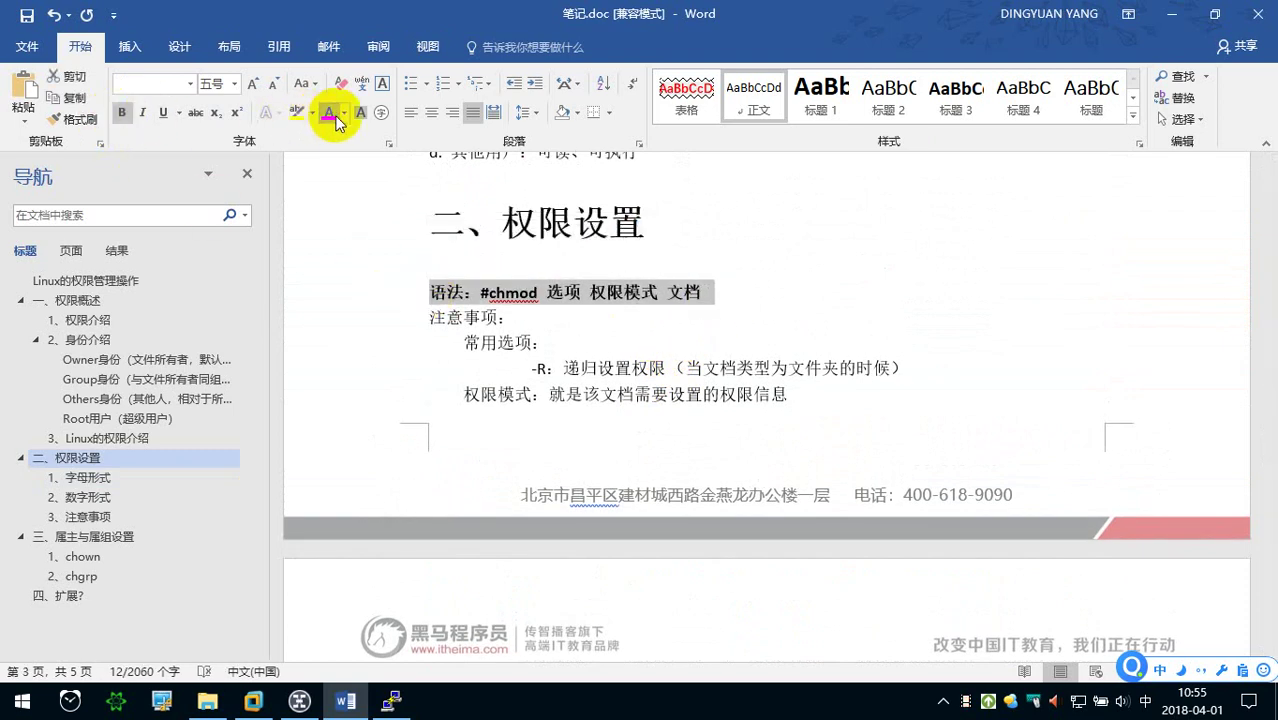
{"action": "scroll", "coordinate": [537, 423], "scroll_direction": "down", "scroll_amount": 7}
{"action": "scroll", "coordinate": [541, 430], "scroll_direction": "down", "scroll_amount": 7}
{"action": "scroll", "coordinate": [541, 430], "scroll_direction": "down", "scroll_amount": 5}
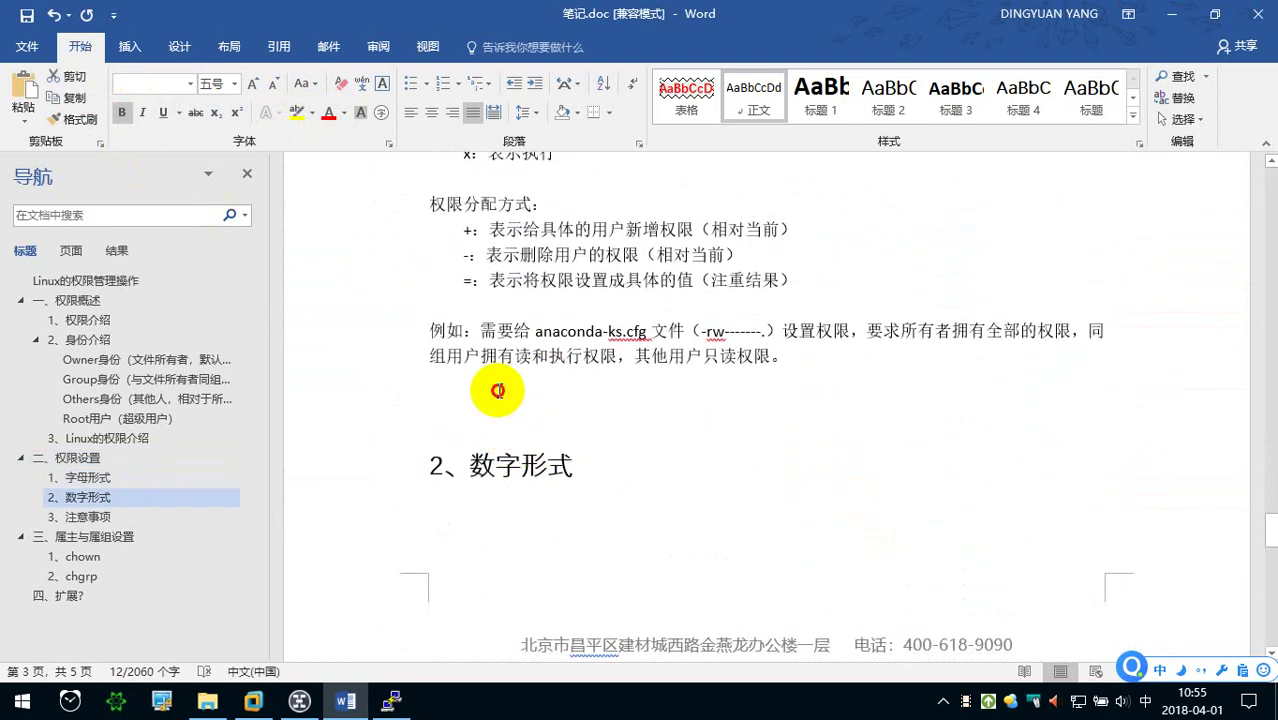
{"action": "left_click", "coordinate": [497, 383]}
- Type the answer label 答案：# chmod on the empty line below the example
{"action": "type", "text": "daan"}
{"action": "key", "text": "space"}
{"action": "type", "text": "：# chmod"}
{"action": "key", "text": "Return"}
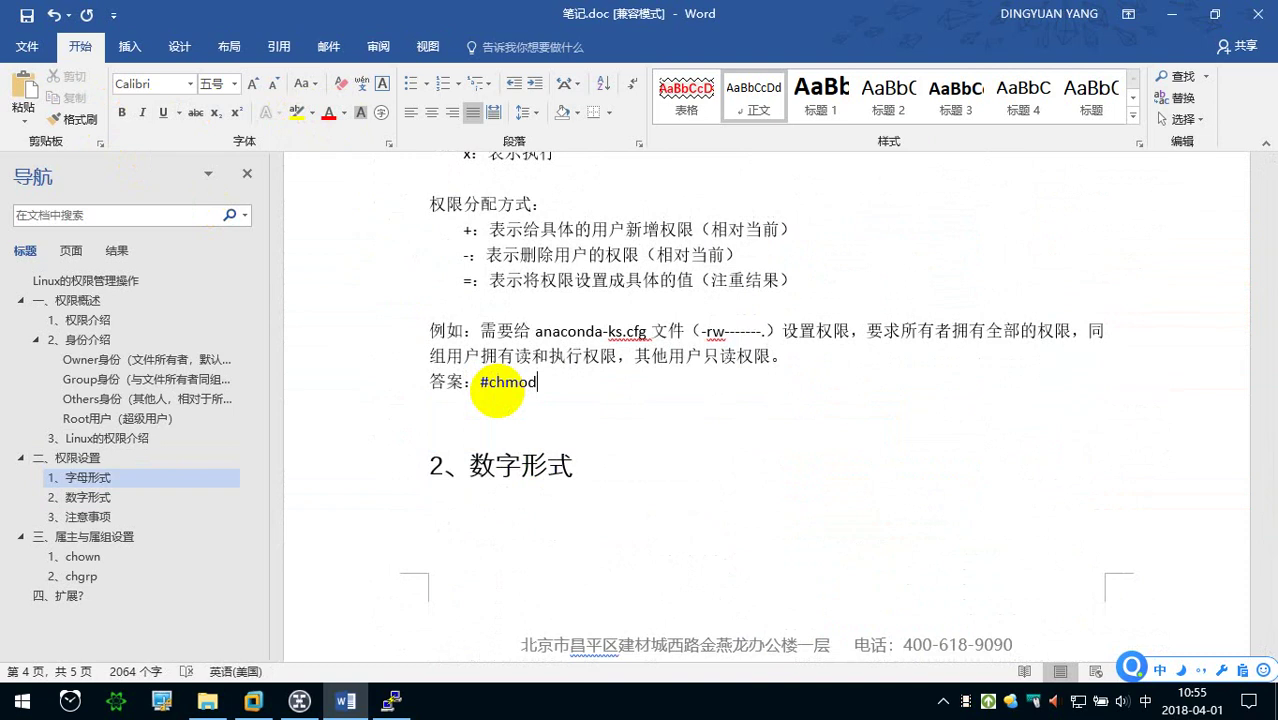
{"action": "key", "text": "Caps_Lock"}
{"action": "type", "text": " -R"}
{"action": "key", "text": "Caps_Lock"}
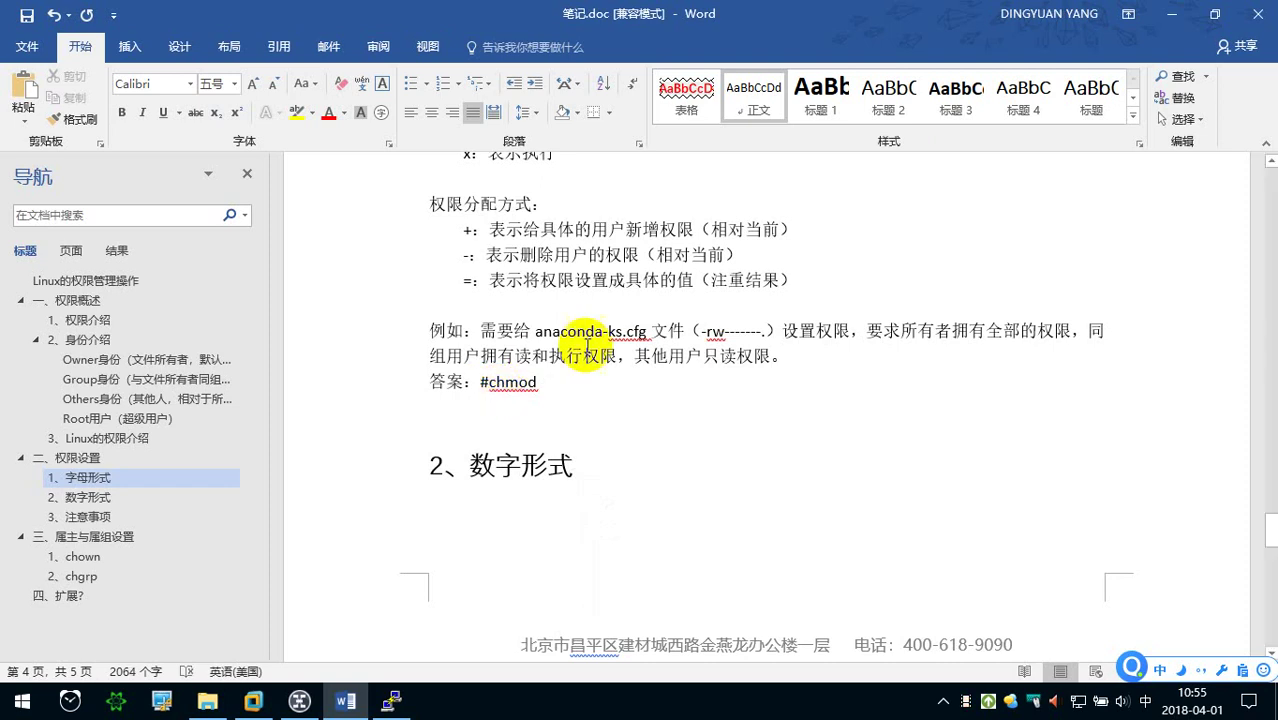
{"action": "left_click", "coordinate": [707, 336]}
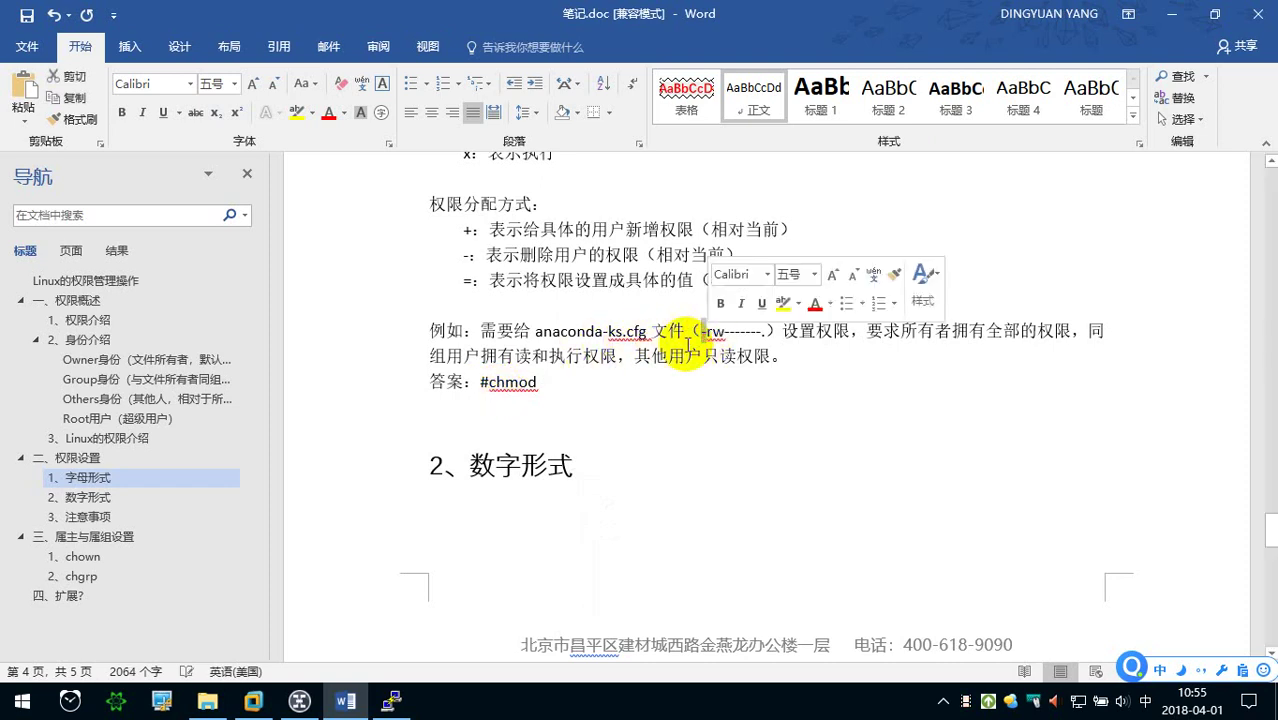
{"action": "left_click", "coordinate": [598, 412]}
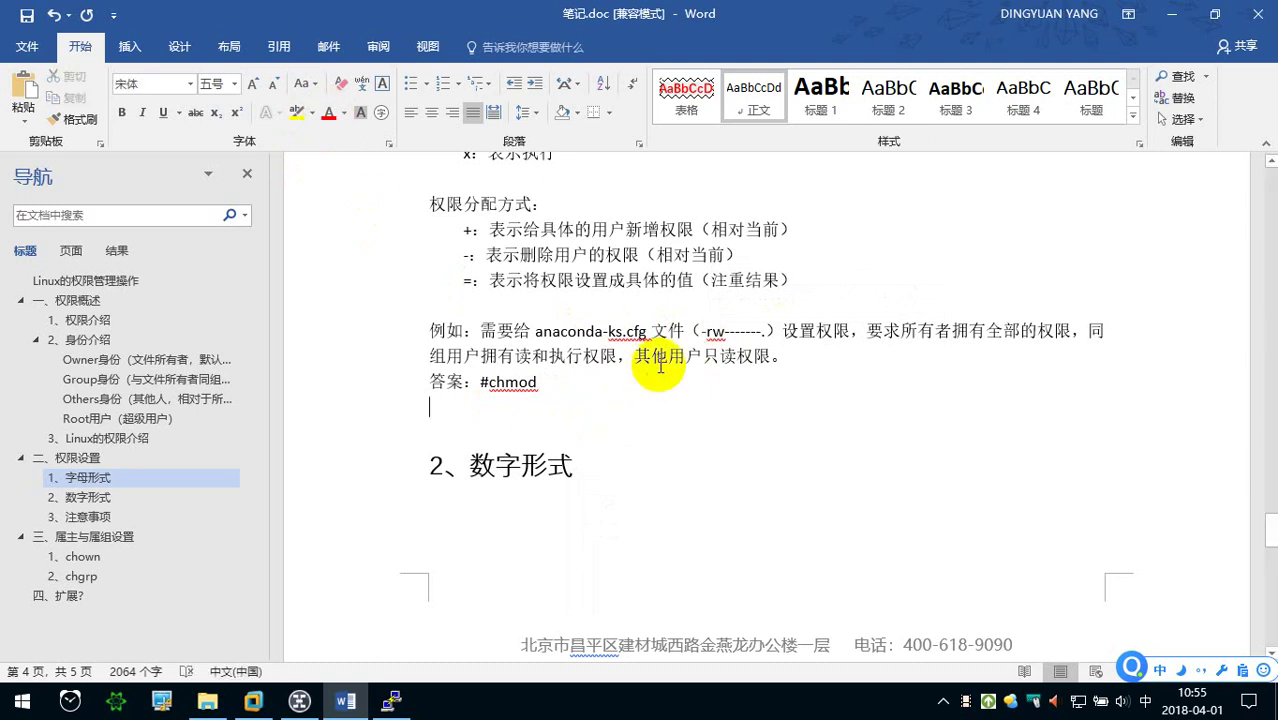
{"action": "left_click", "coordinate": [593, 374]}
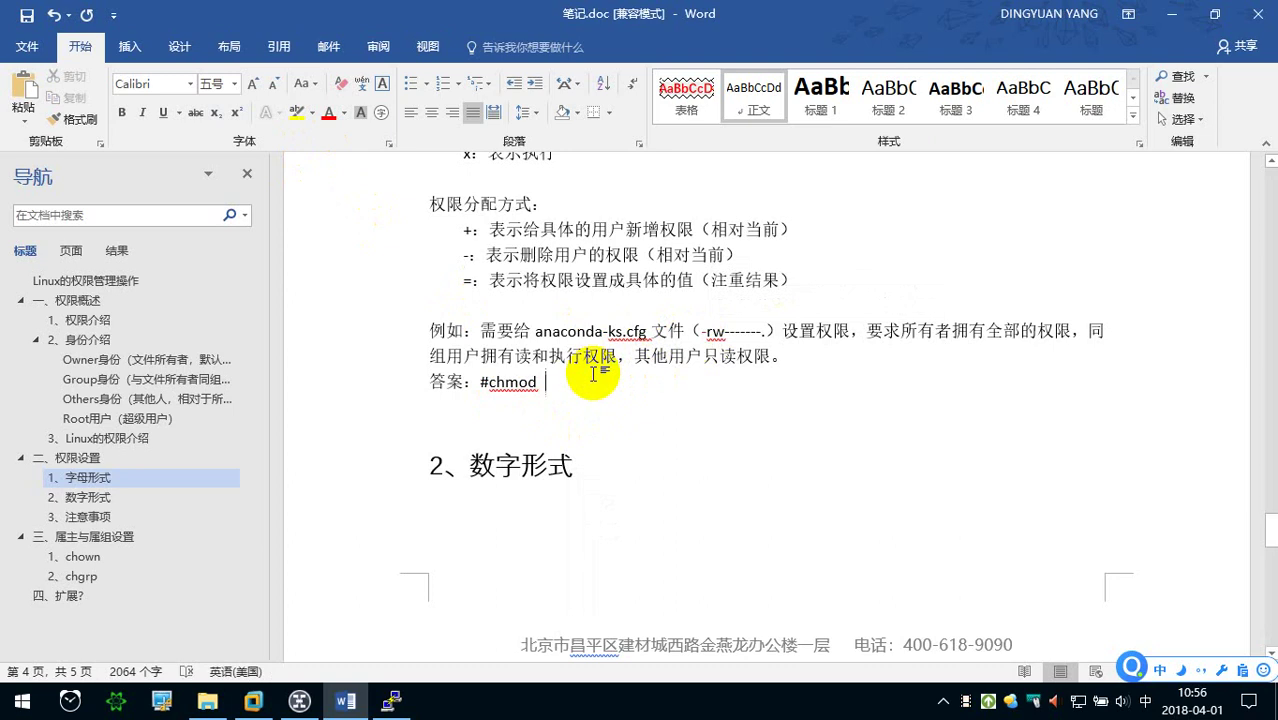
- Move #chmod onto its own indented line prefixed with ①
{"action": "scroll", "coordinate": [593, 374], "scroll_direction": "up", "scroll_amount": 1}
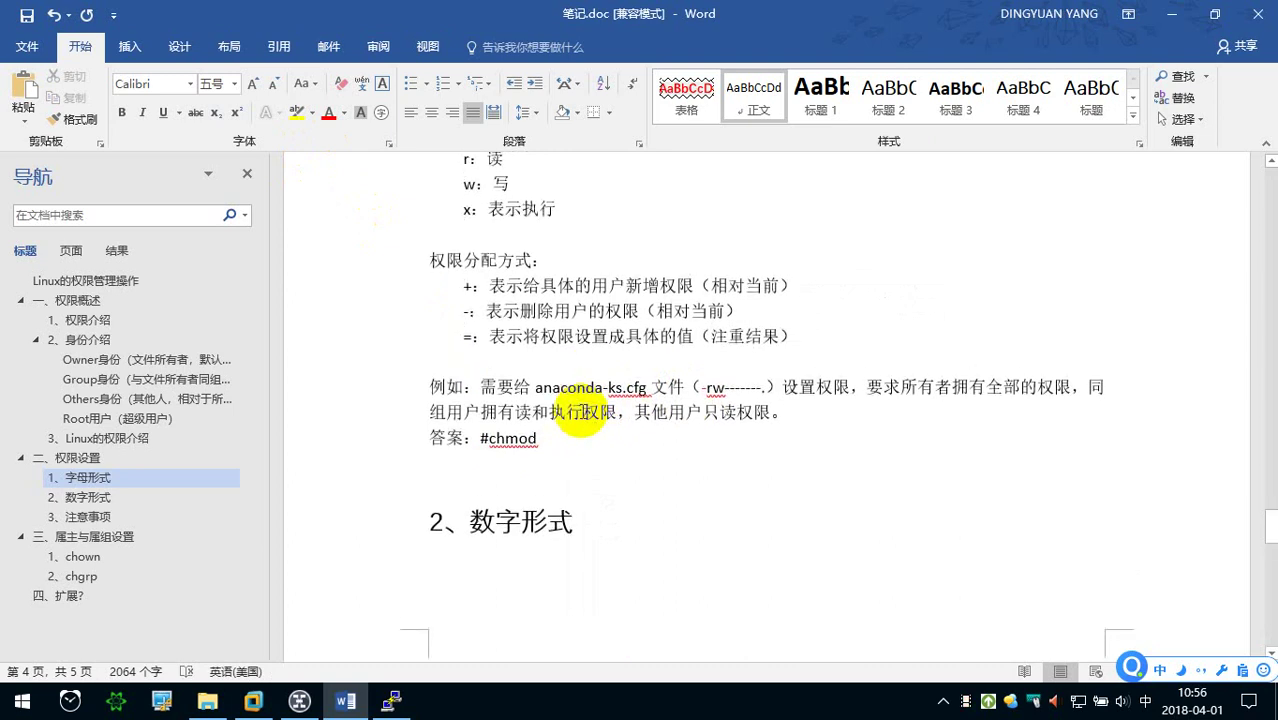
{"action": "left_click", "coordinate": [481, 438]}
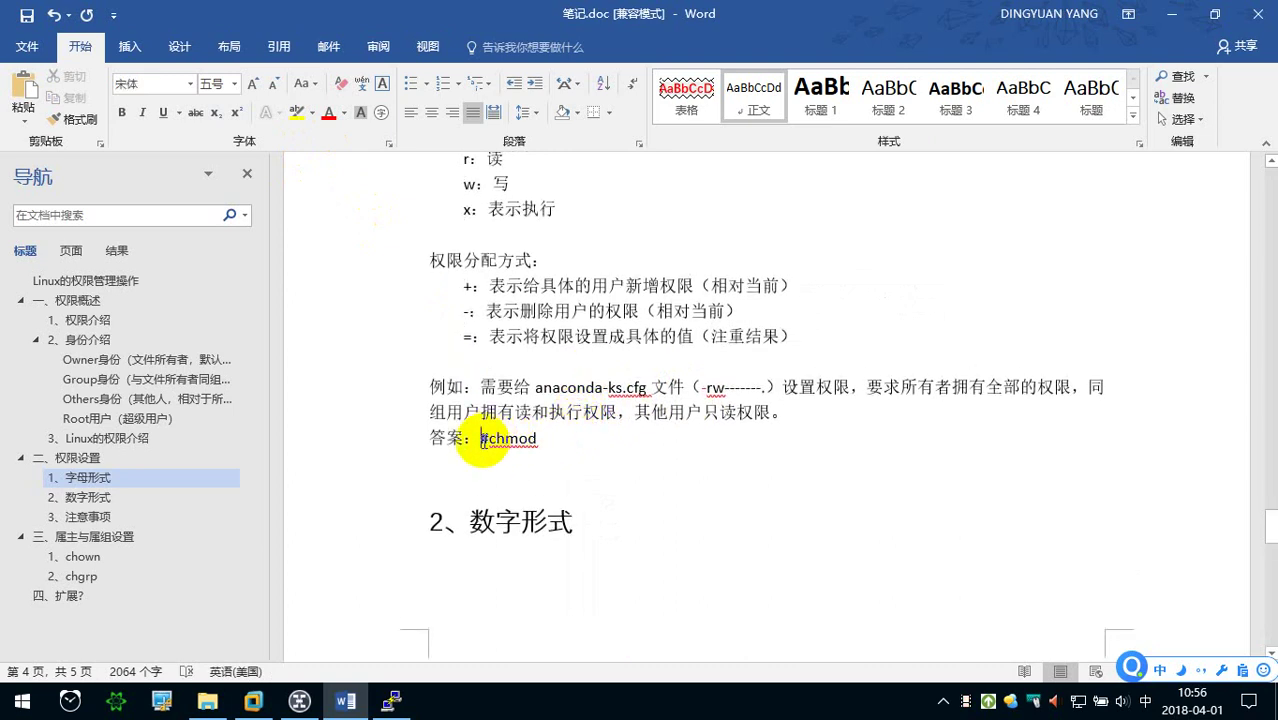
{"action": "key", "text": "Return"}
{"action": "type", "text": "①"}
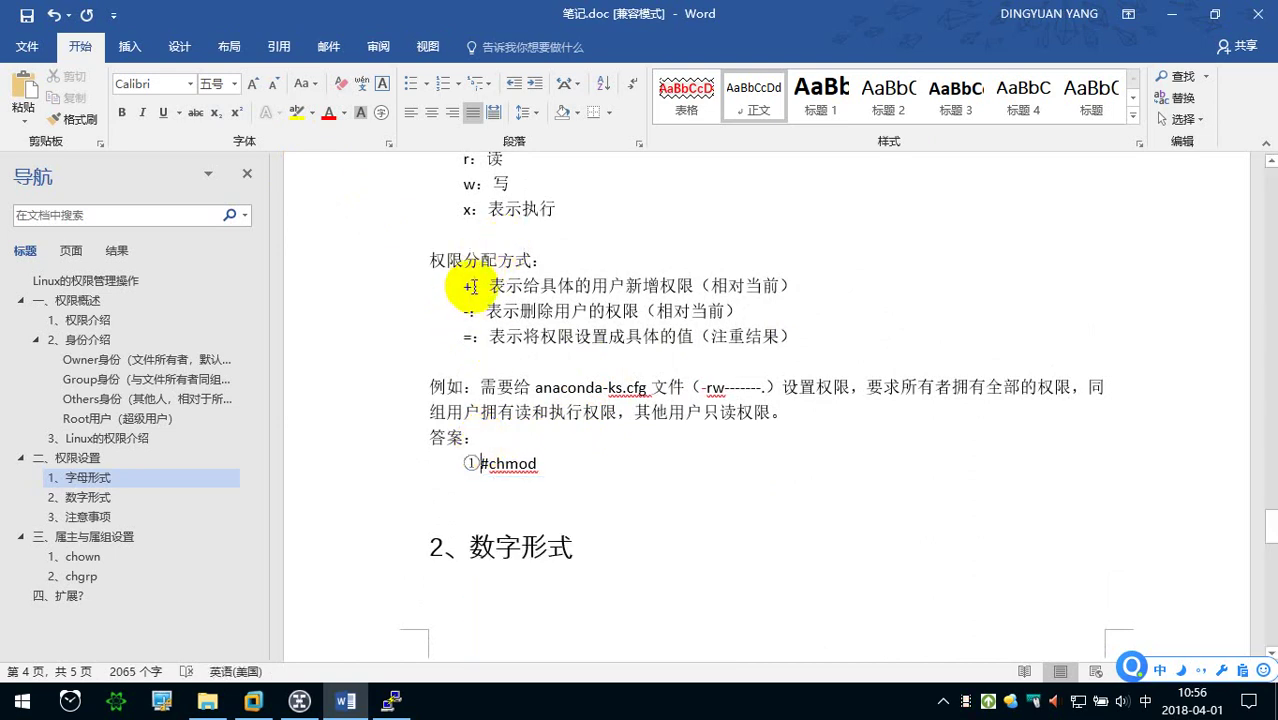
{"action": "left_click", "coordinate": [564, 475]}
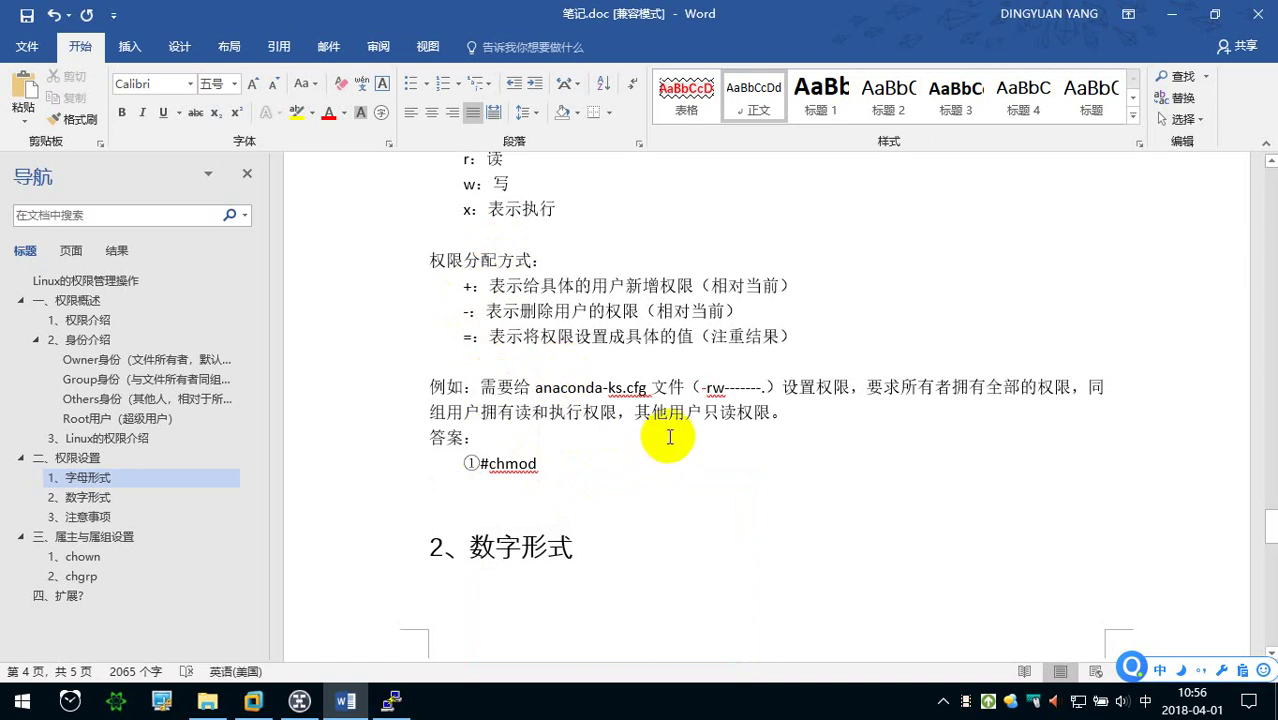
{"action": "left_click_drag", "start_coordinate": [704, 389], "coordinate": [729, 391]}
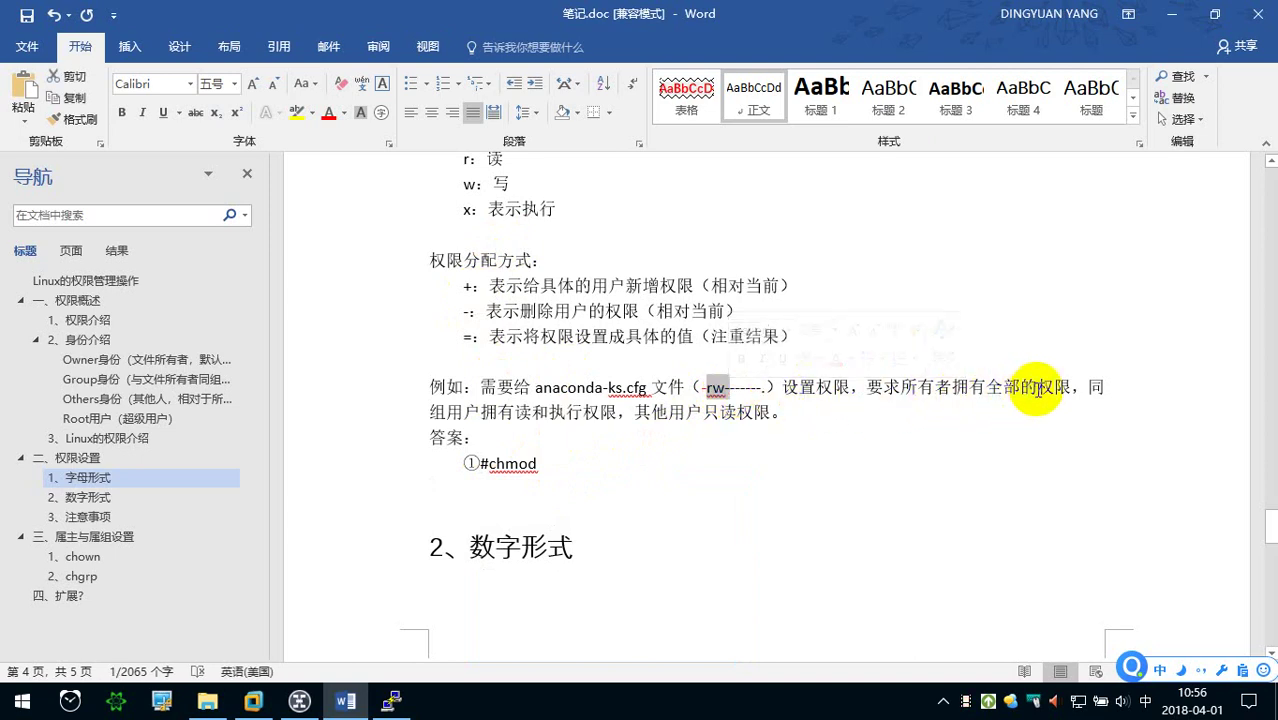
{"action": "left_click", "coordinate": [629, 457]}
{"action": "scroll", "coordinate": [650, 470], "scroll_direction": "up", "scroll_amount": 3}
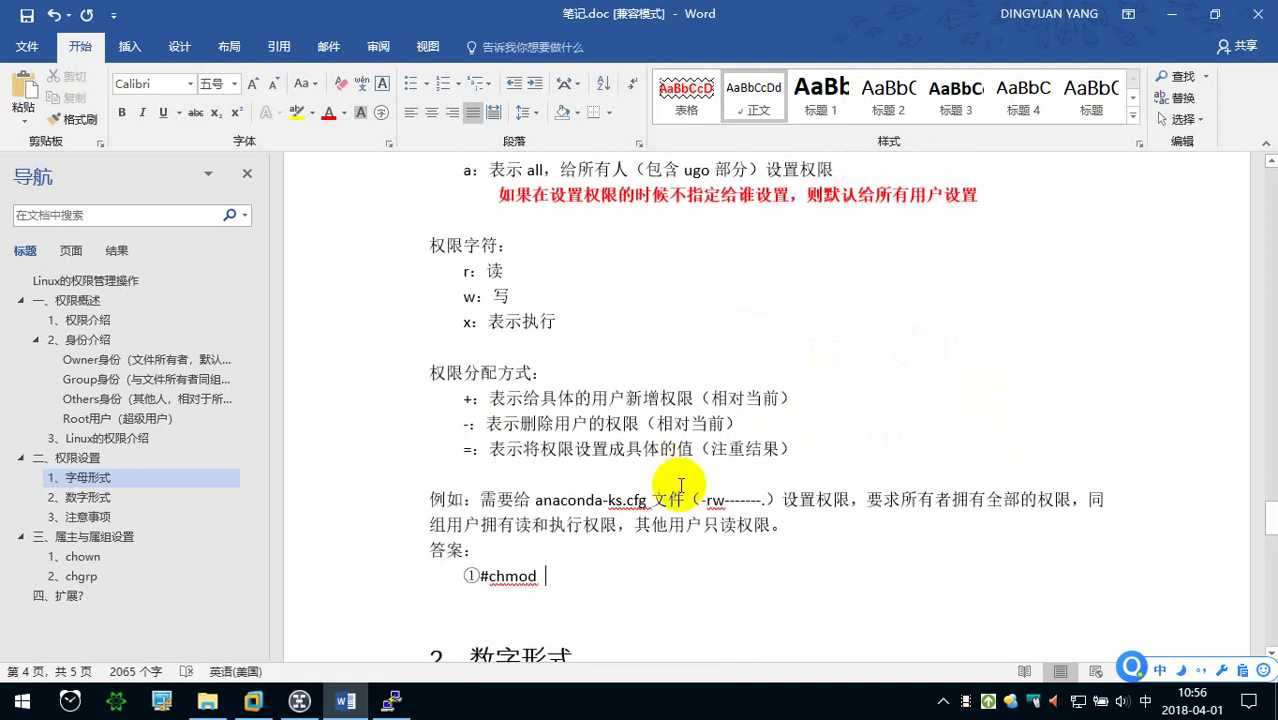
- Type the u+x,g+rx,o+r permissions after #chmod in answer ①, fixing a mistyped w
{"action": "scroll", "coordinate": [716, 490], "scroll_direction": "up", "scroll_amount": 4}
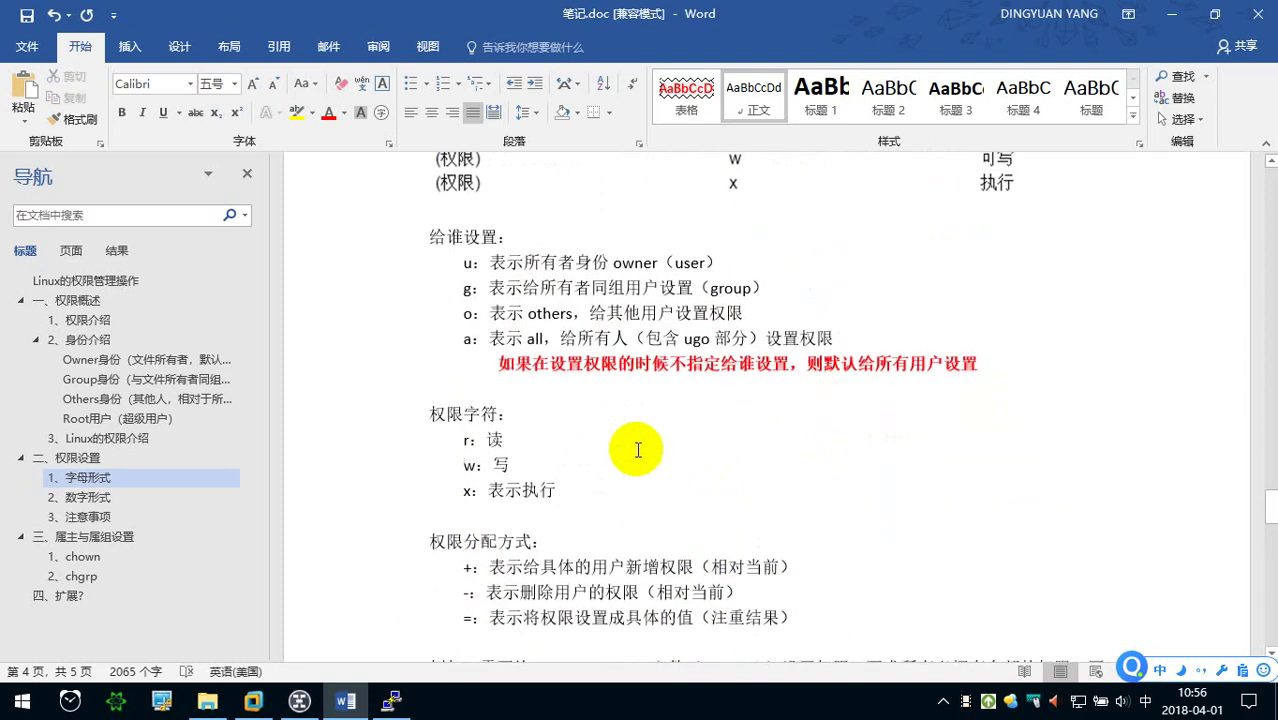
{"action": "scroll", "coordinate": [535, 410], "scroll_direction": "down", "scroll_amount": 4}
{"action": "type", "text": "u"}
{"action": "key", "text": "shift"}
{"action": "type", "text": "+x,"}
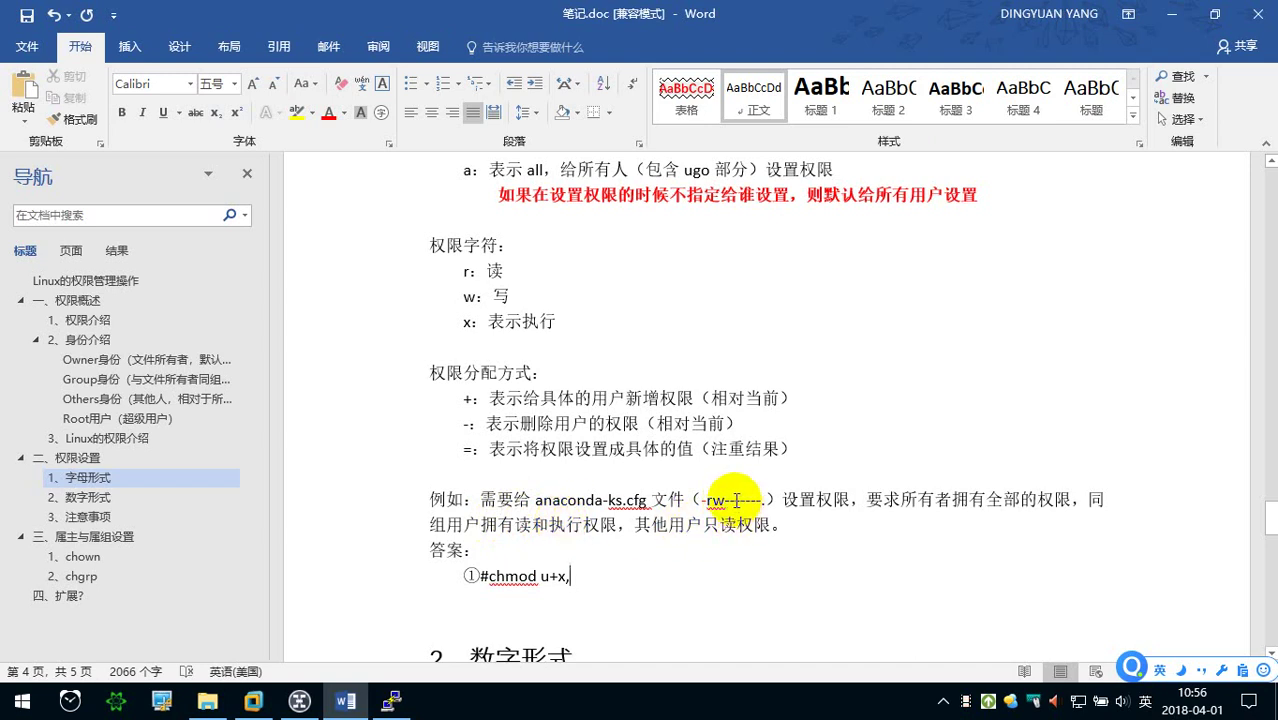
{"action": "type", "text": "g+"}
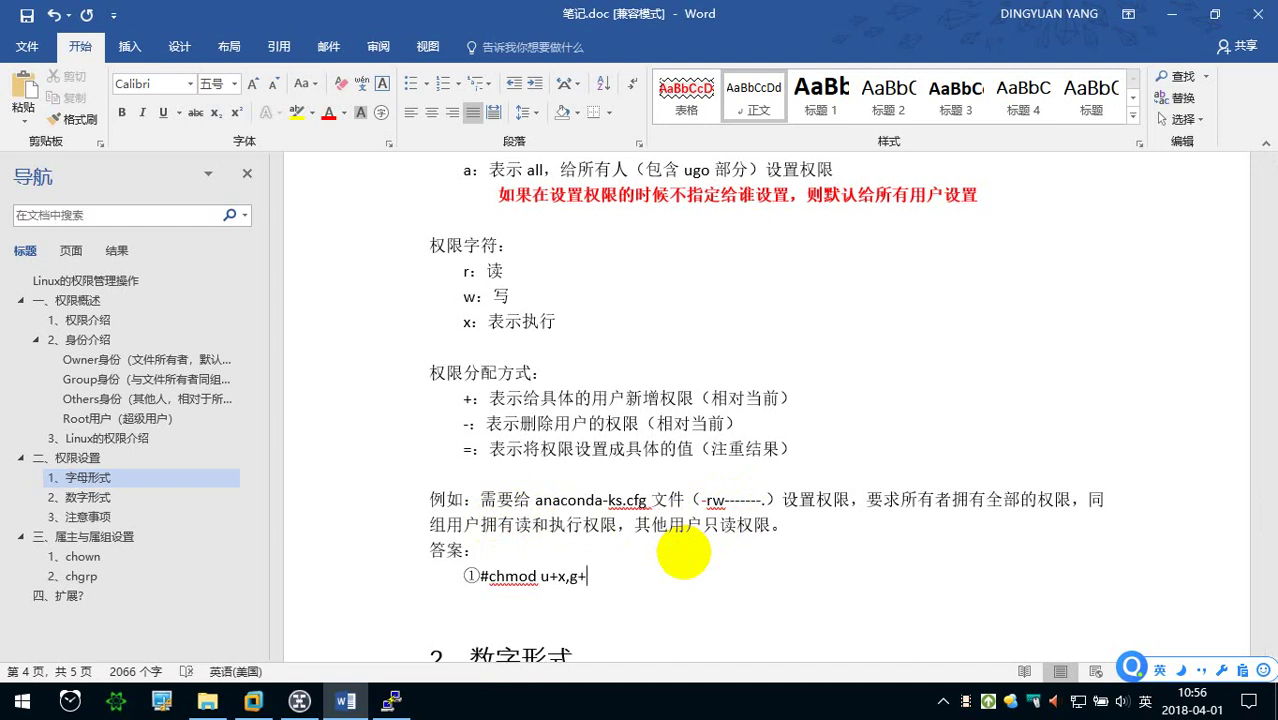
{"action": "type", "text": "w"}
{"action": "key", "text": "BackSpace"}
{"action": "type", "text": "x"}
{"action": "type", "text": ","}
{"action": "type", "text": "o"}
{"action": "type", "text": "+r"}
- Copy anaconda-ks.cfg onto the chmod line and widen the spaces between its parts
{"action": "scroll", "coordinate": [686, 553], "scroll_direction": "down", "scroll_amount": 1}
{"action": "left_click_drag", "start_coordinate": [650, 443], "coordinate": [538, 442]}
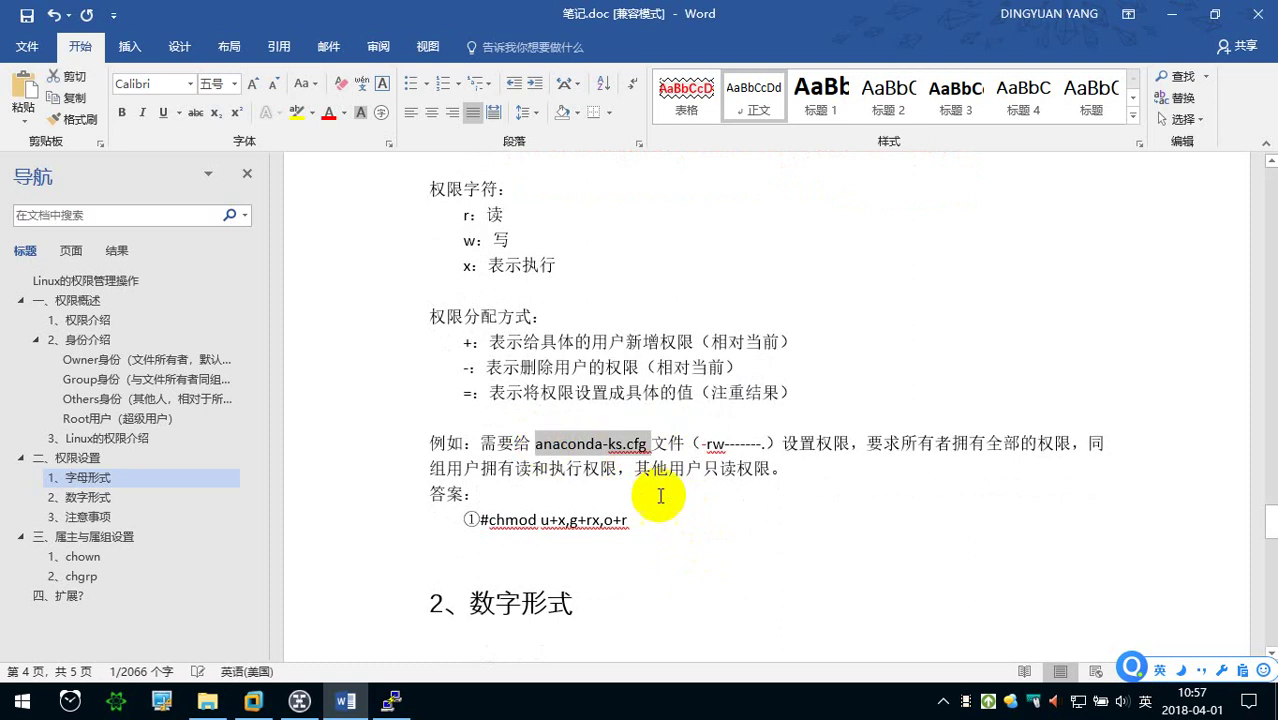
{"action": "left_click_drag", "start_coordinate": [540, 441], "coordinate": [686, 520]}
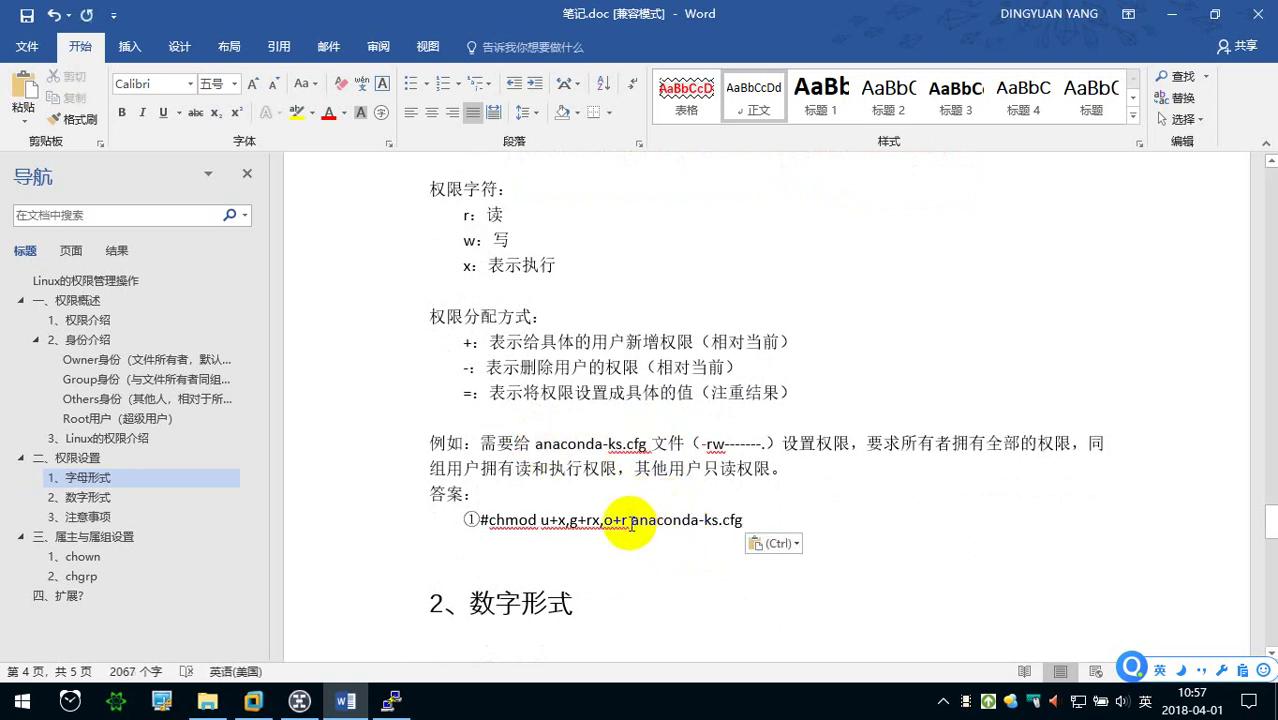
{"action": "left_click", "coordinate": [391, 700]}
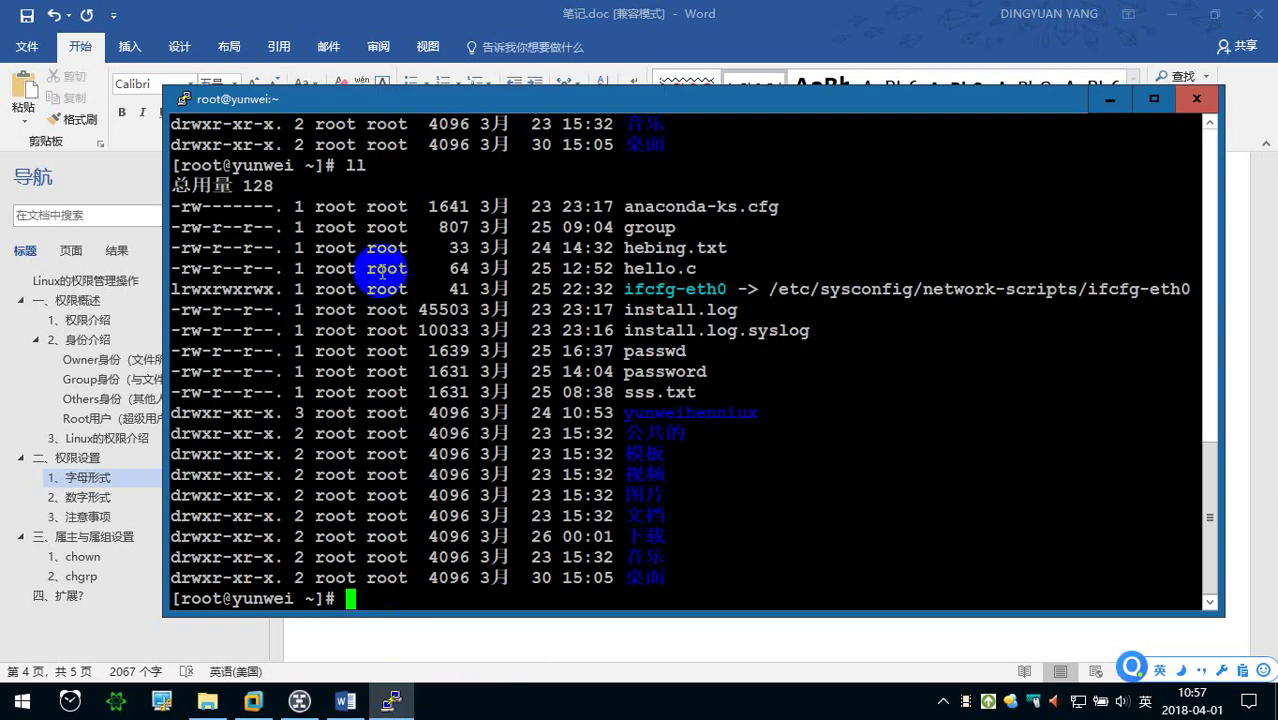
{"action": "left_click", "coordinate": [821, 24]}
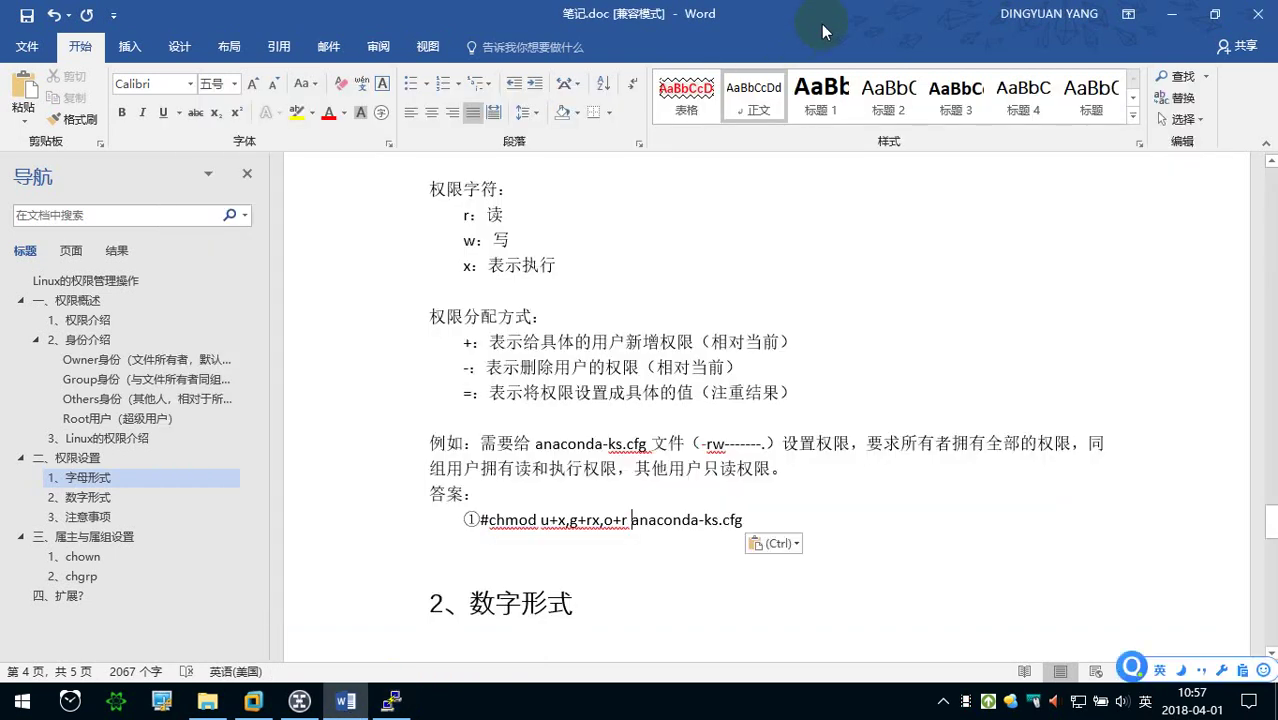
{"action": "left_click", "coordinate": [539, 519]}
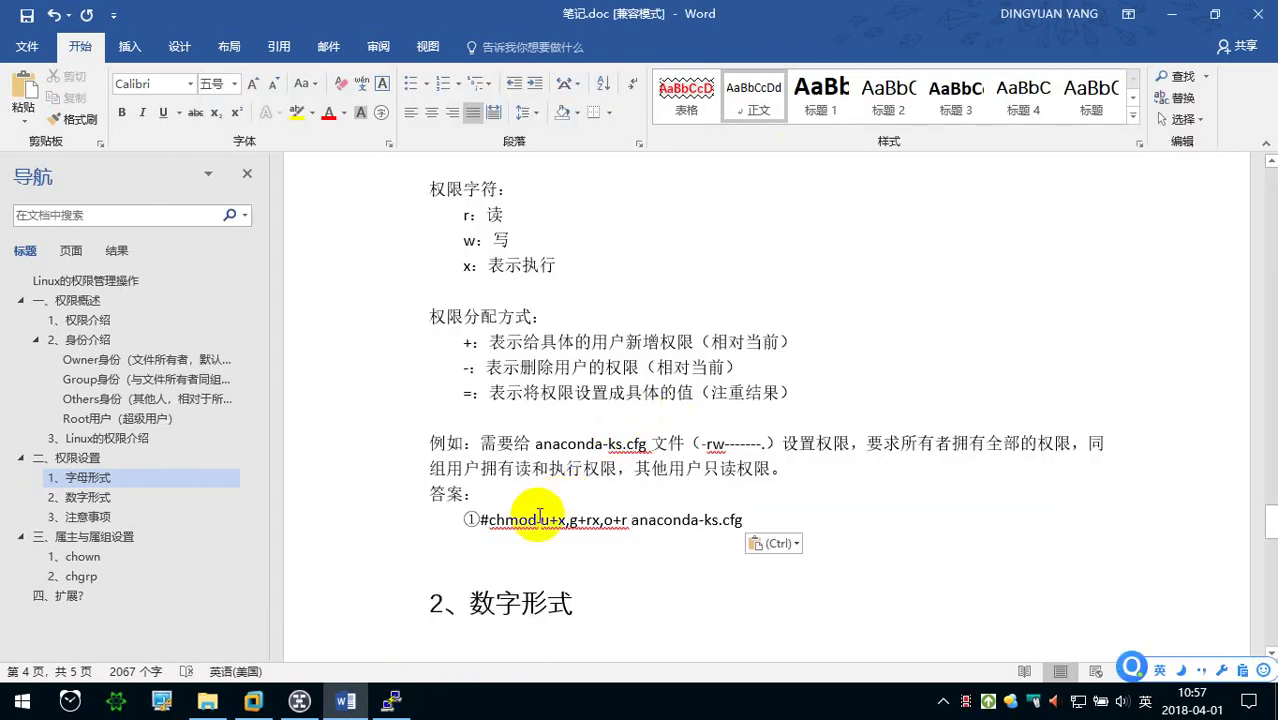
{"action": "left_click", "coordinate": [645, 520]}
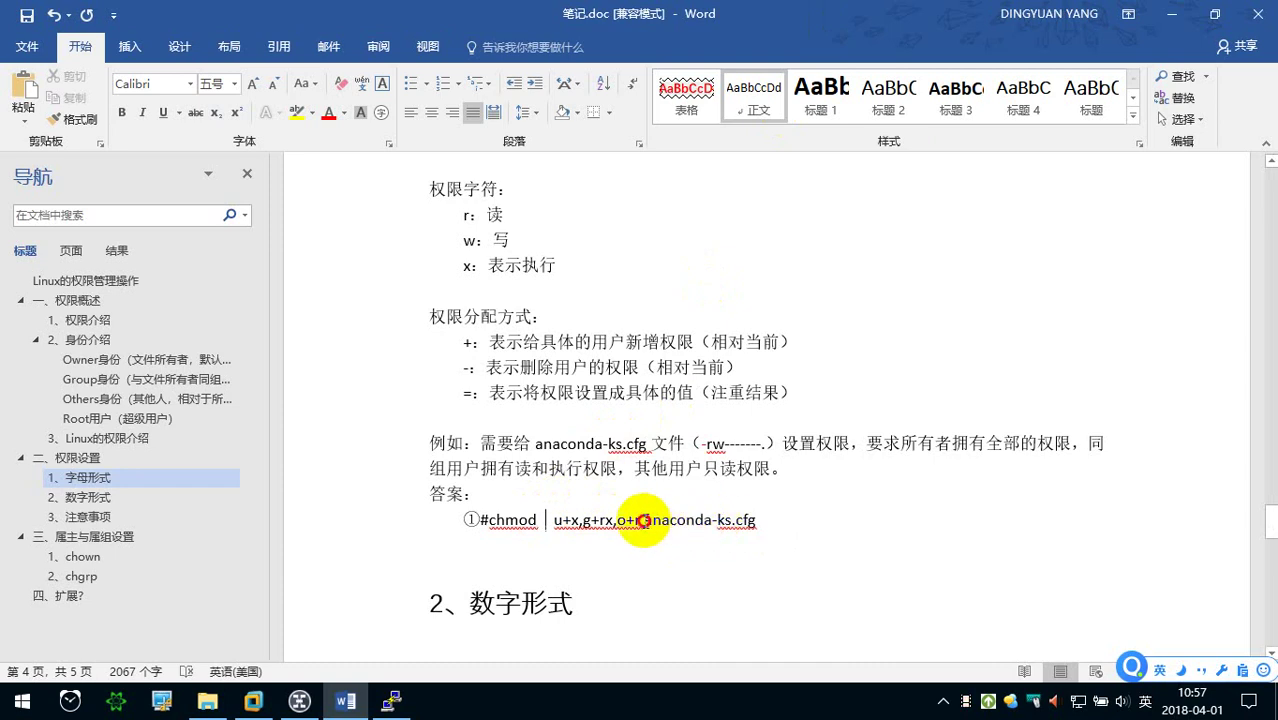
{"action": "key", "text": "ctrl+s"}
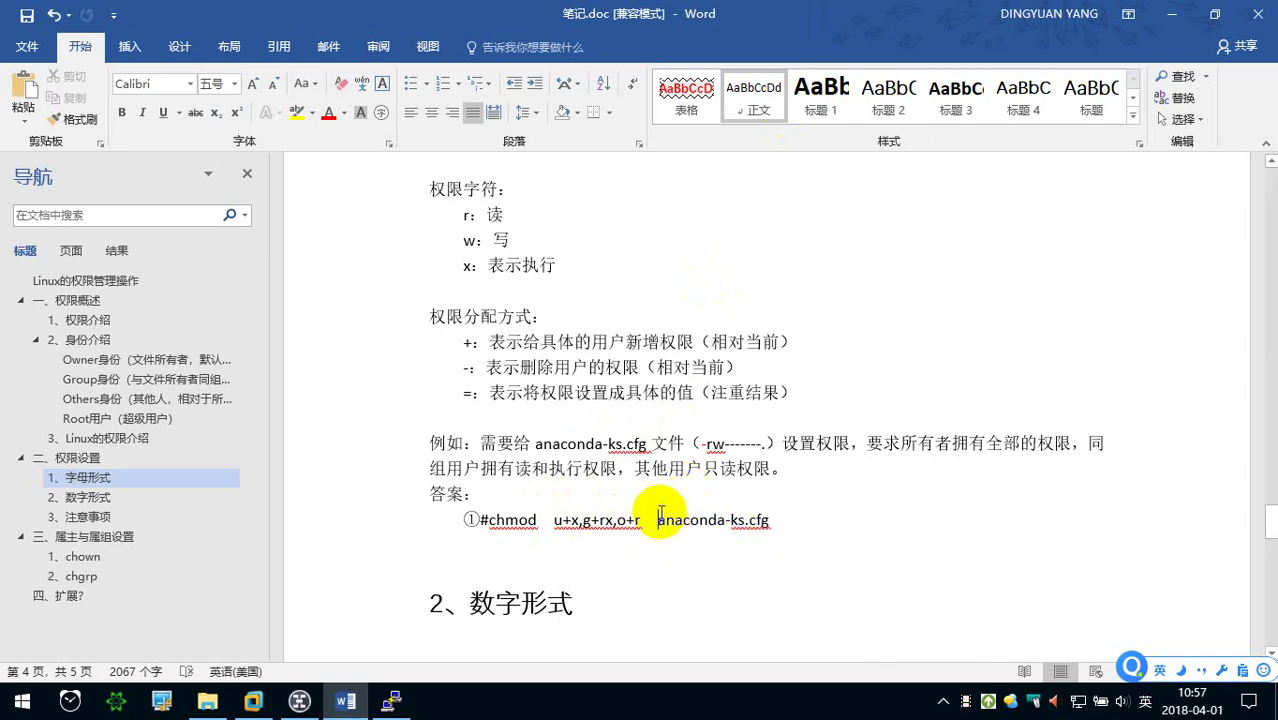
{"action": "scroll", "coordinate": [620, 540], "scroll_direction": "down", "scroll_amount": 1}
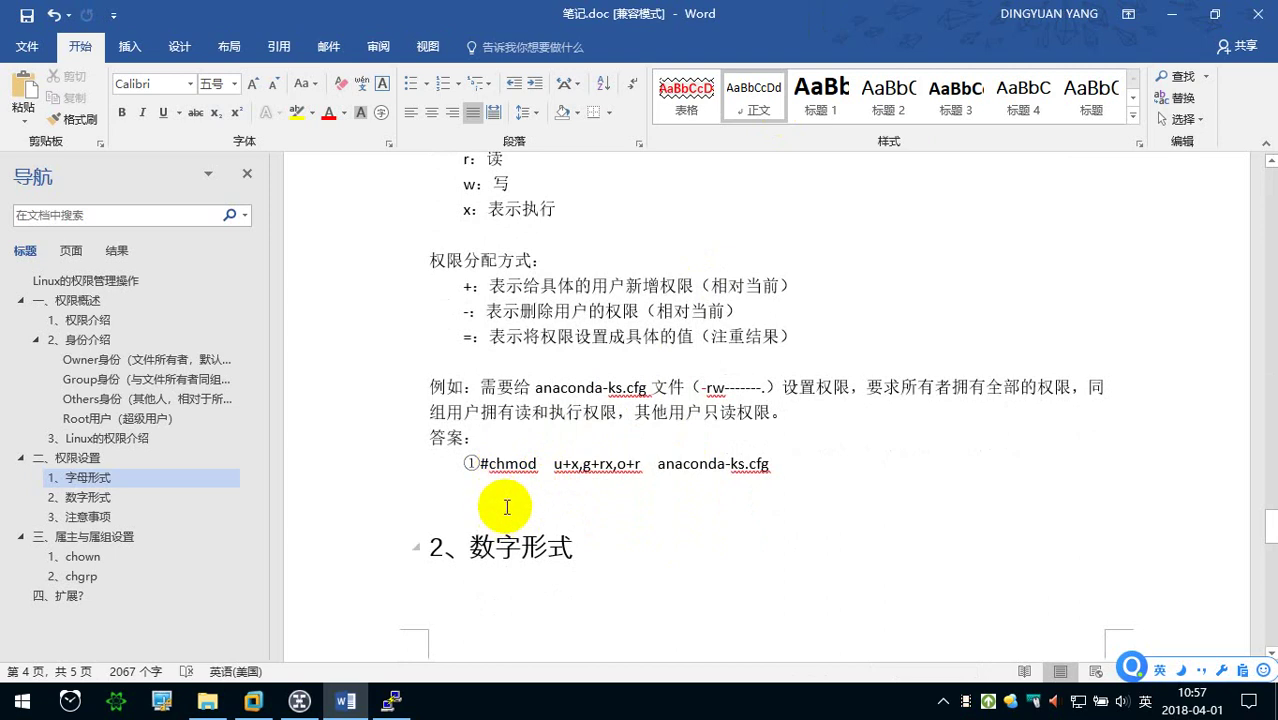
{"action": "double_click", "coordinate": [502, 465]}
{"action": "left_click", "coordinate": [553, 466]}
{"action": "left_click_drag", "start_coordinate": [553, 466], "coordinate": [641, 466]}
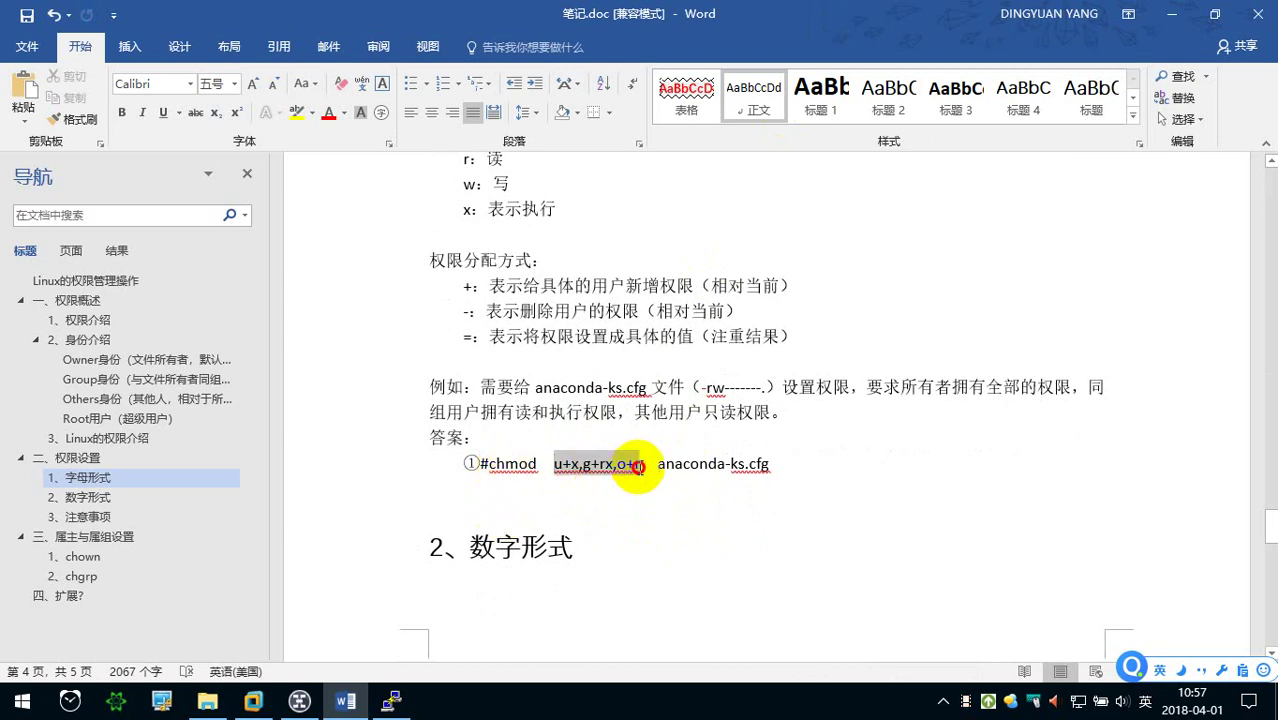
- List anaconda-ks.cfg with ll to see its current -rw------- permissions
{"action": "left_click", "coordinate": [389, 700]}
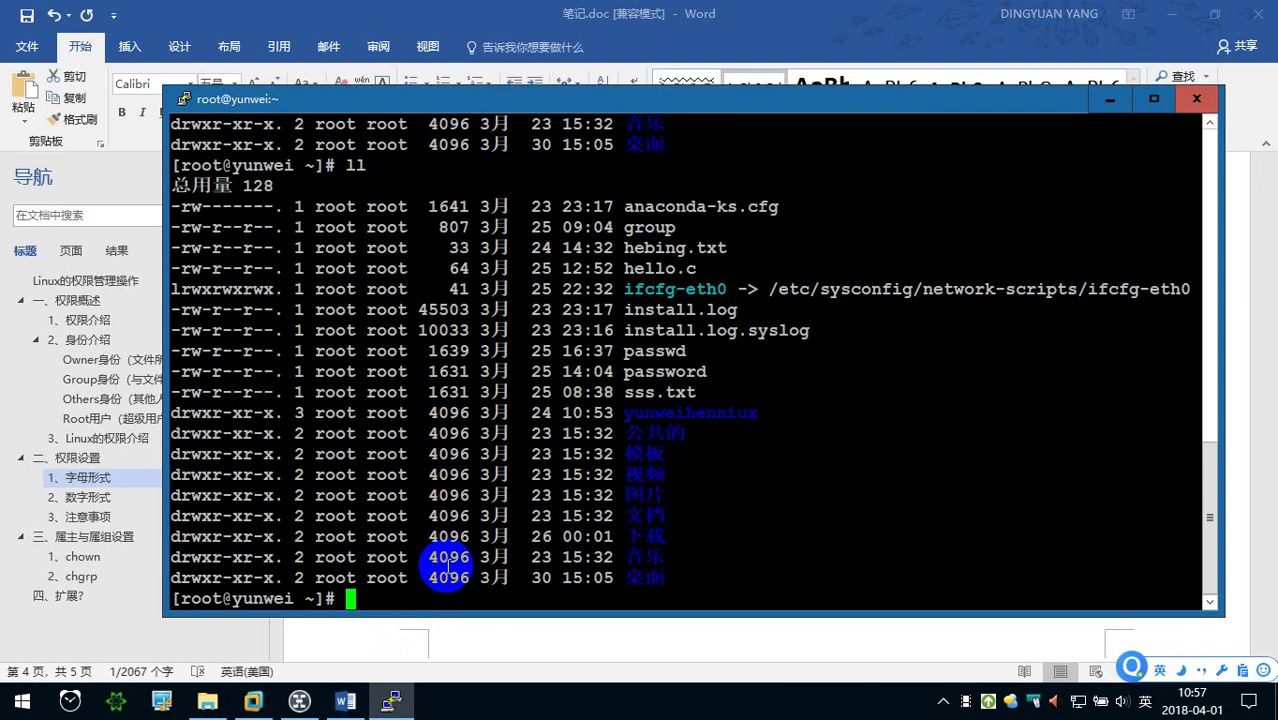
{"action": "type", "text": "ll an"}
{"action": "key", "text": "Tab"}
{"action": "key", "text": "Return"}
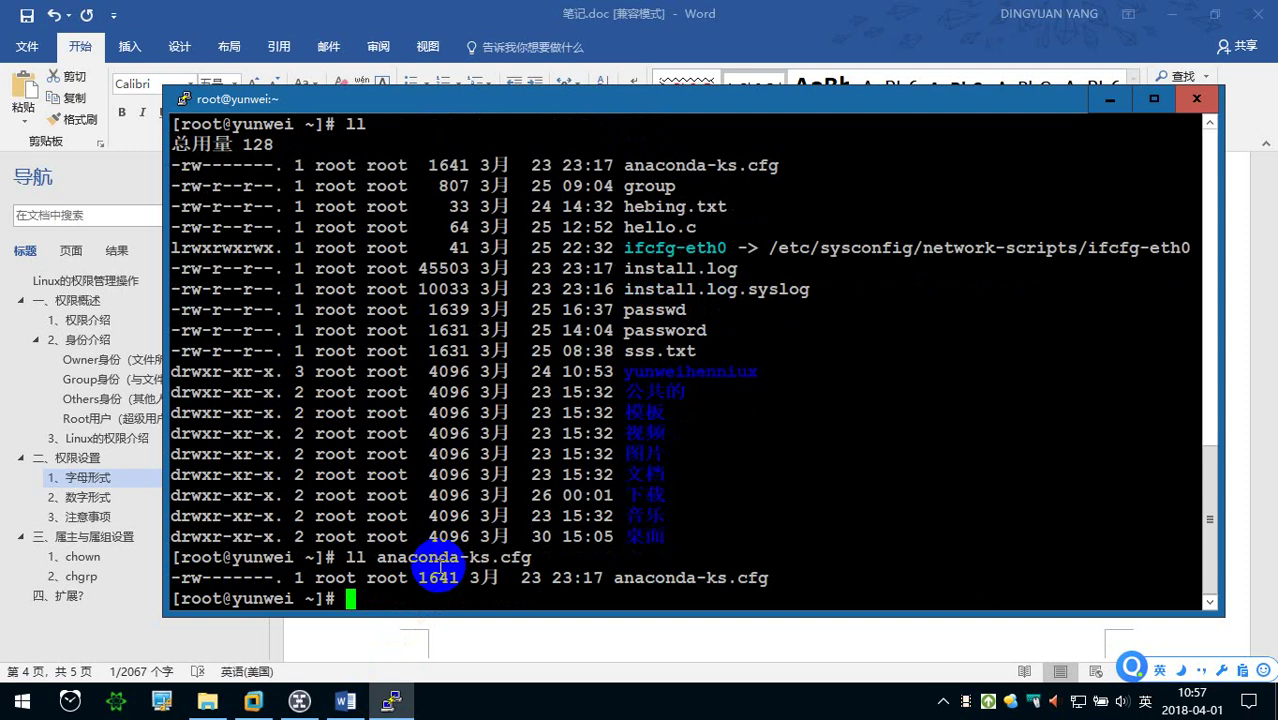
- Run chmod u+x,g+rx,o+r anaconda-ks.cfg and list it again, now showing -rwxr-xr--
{"action": "type", "text": "chmod "}
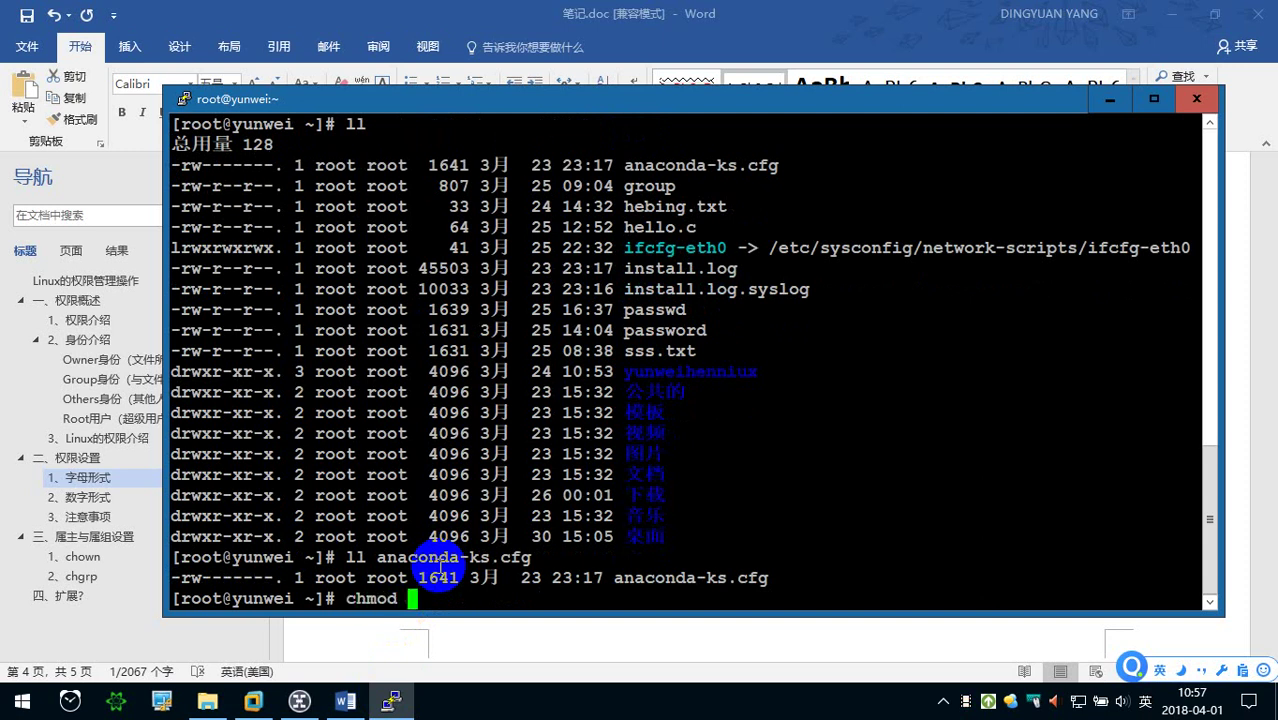
{"action": "type", "text": "u+x,g+rx,o+r an"}
{"action": "key", "text": "Tab"}
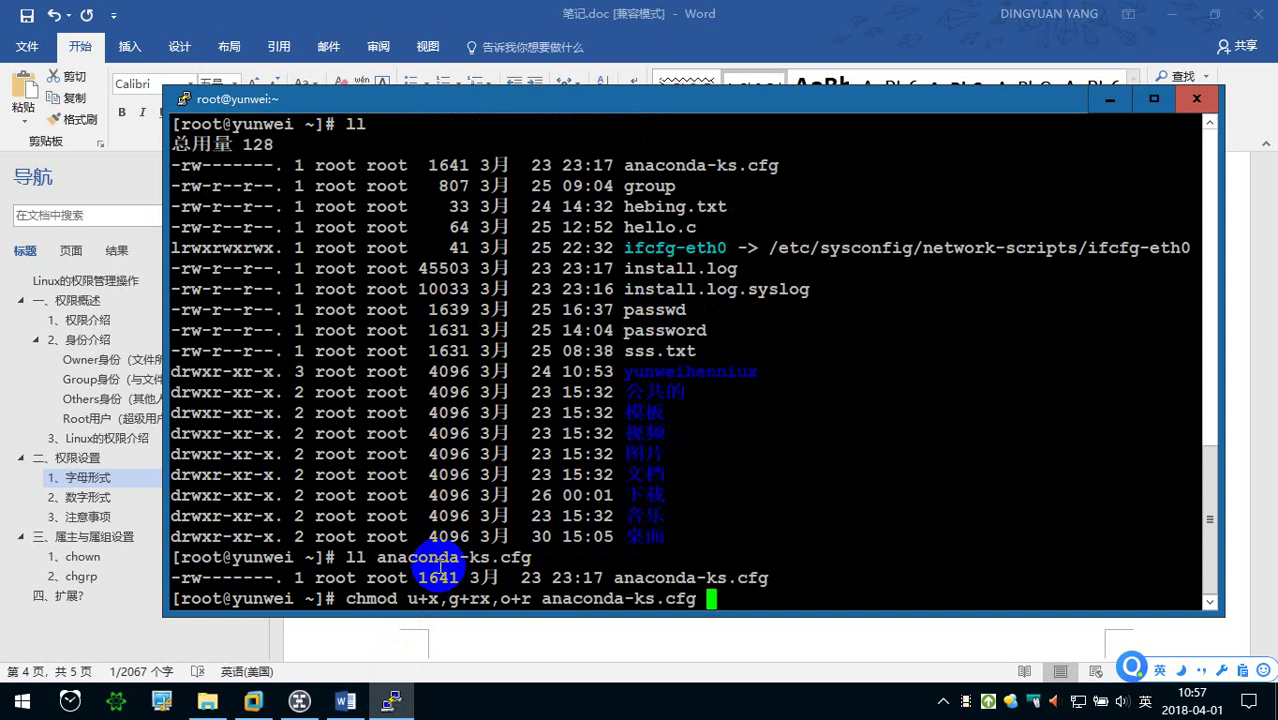
{"action": "key", "text": "Return"}
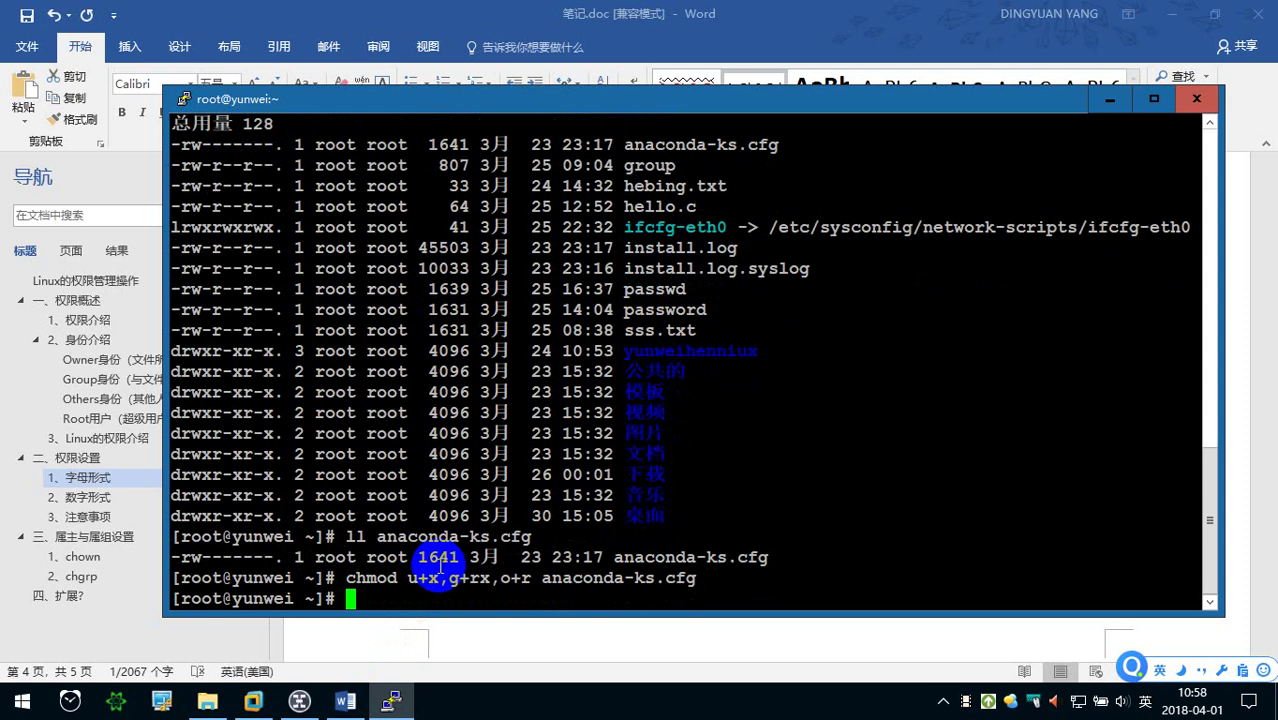
{"action": "key", "text": "Up"}
{"action": "key", "text": "Up"}
{"action": "key", "text": "Return"}
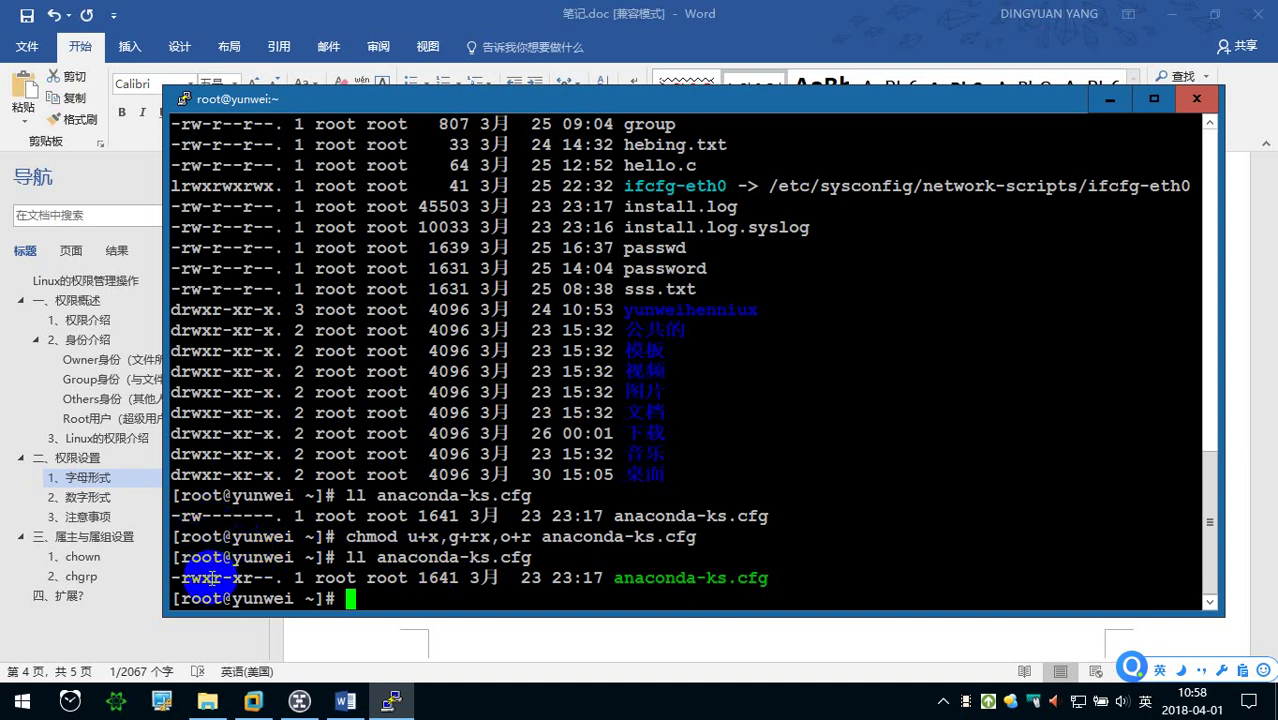
- Highlight the new owner and group permissions and the green file name in the listing
{"action": "left_click_drag", "start_coordinate": [212, 578], "coordinate": [172, 578]}
{"action": "left_click_drag", "start_coordinate": [220, 578], "coordinate": [253, 577]}
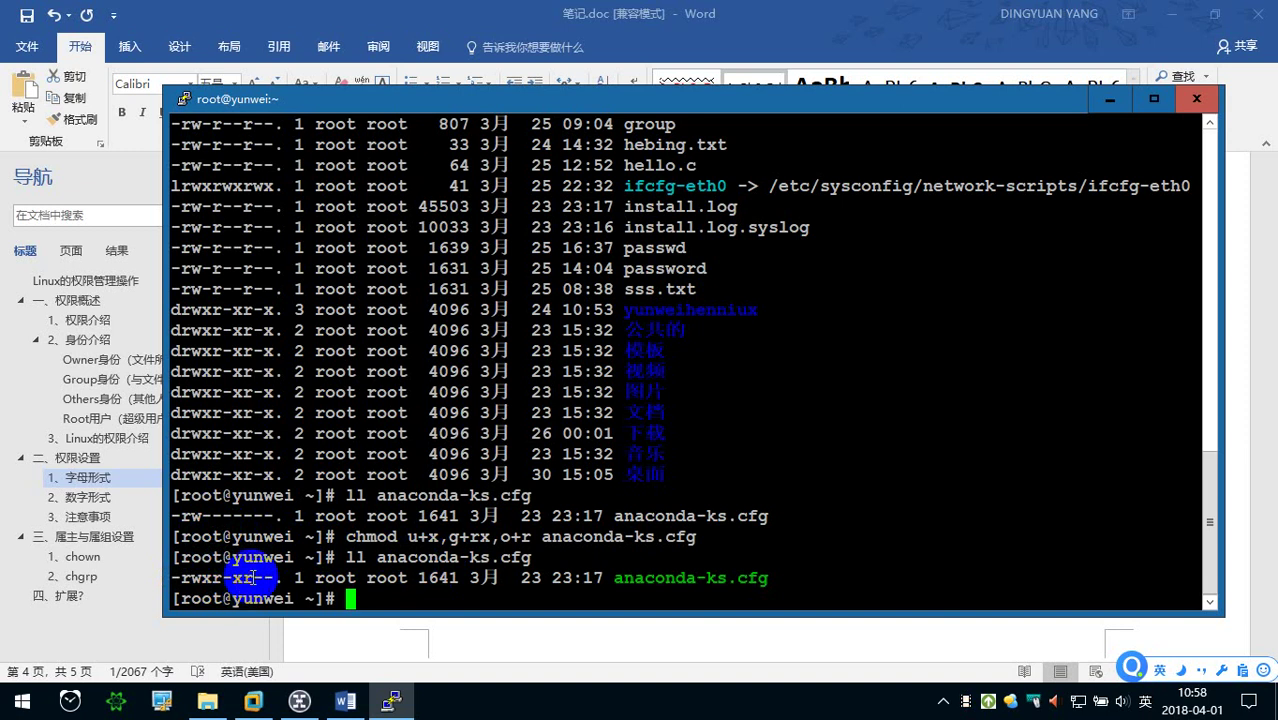
{"action": "left_click_drag", "start_coordinate": [604, 578], "coordinate": [755, 578]}
{"action": "left_click", "coordinate": [757, 578]}
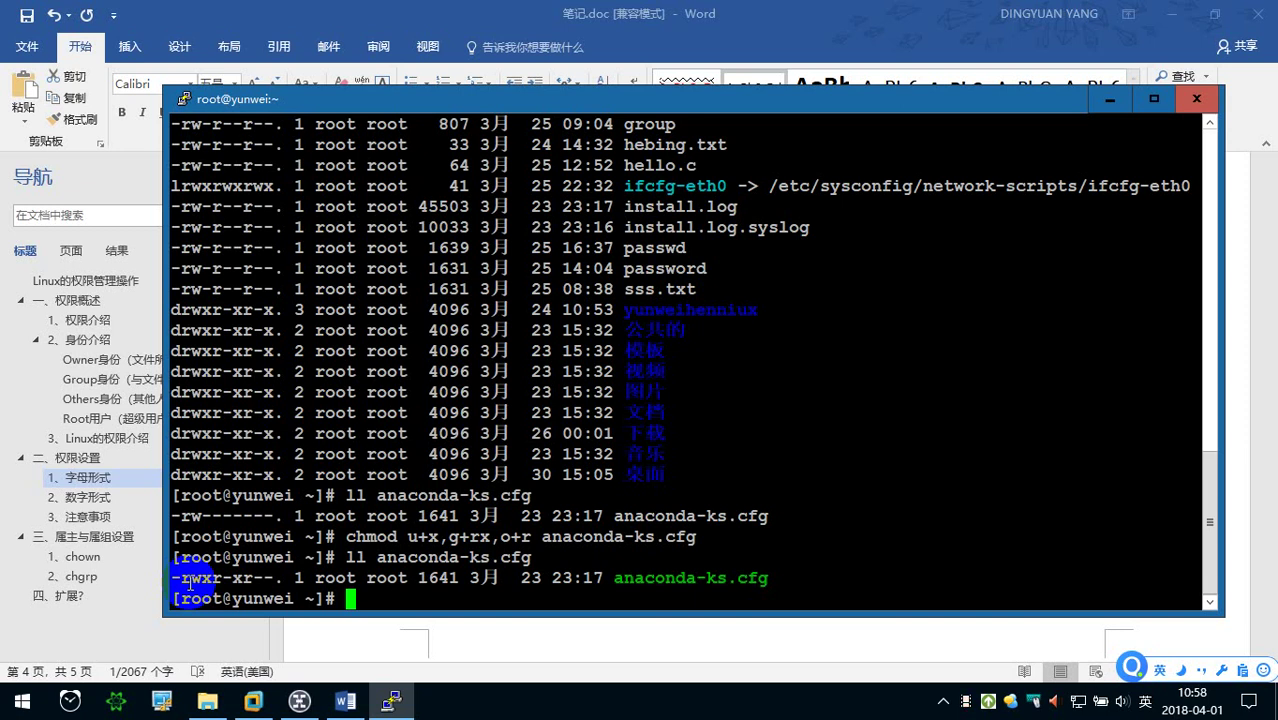
{"action": "left_click_drag", "start_coordinate": [615, 578], "coordinate": [750, 578]}
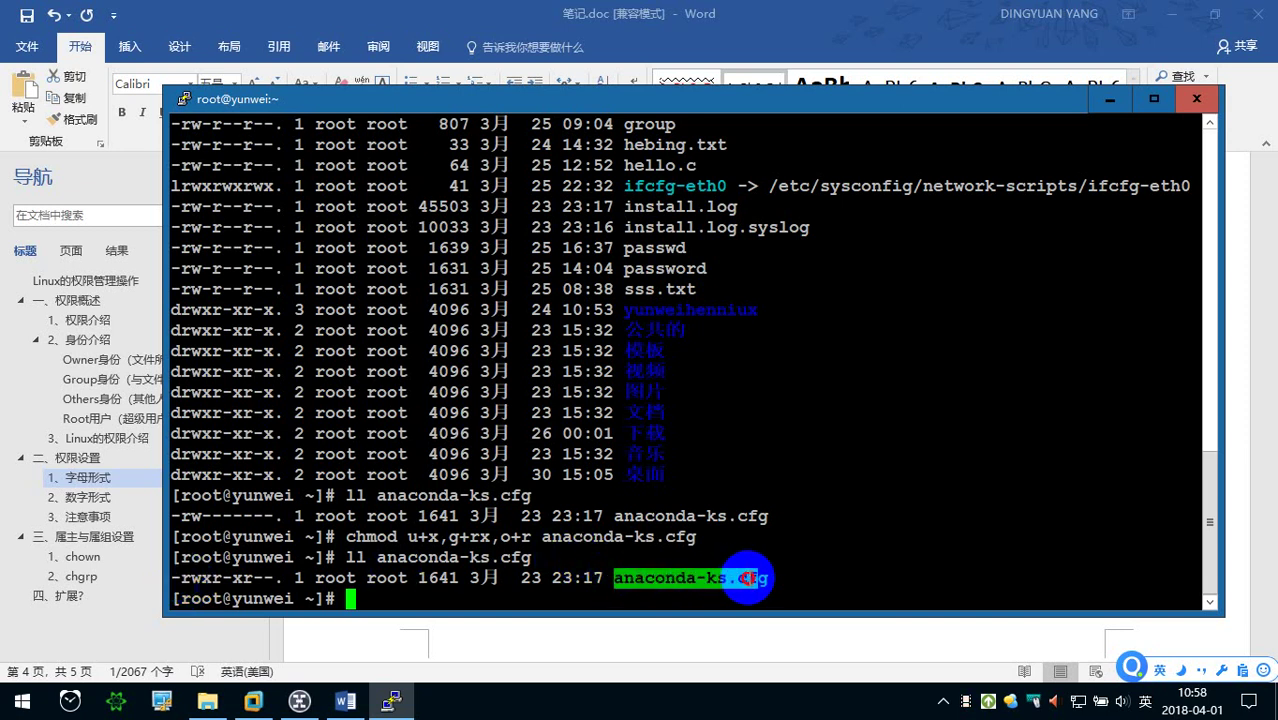
{"action": "left_click", "coordinate": [752, 578]}
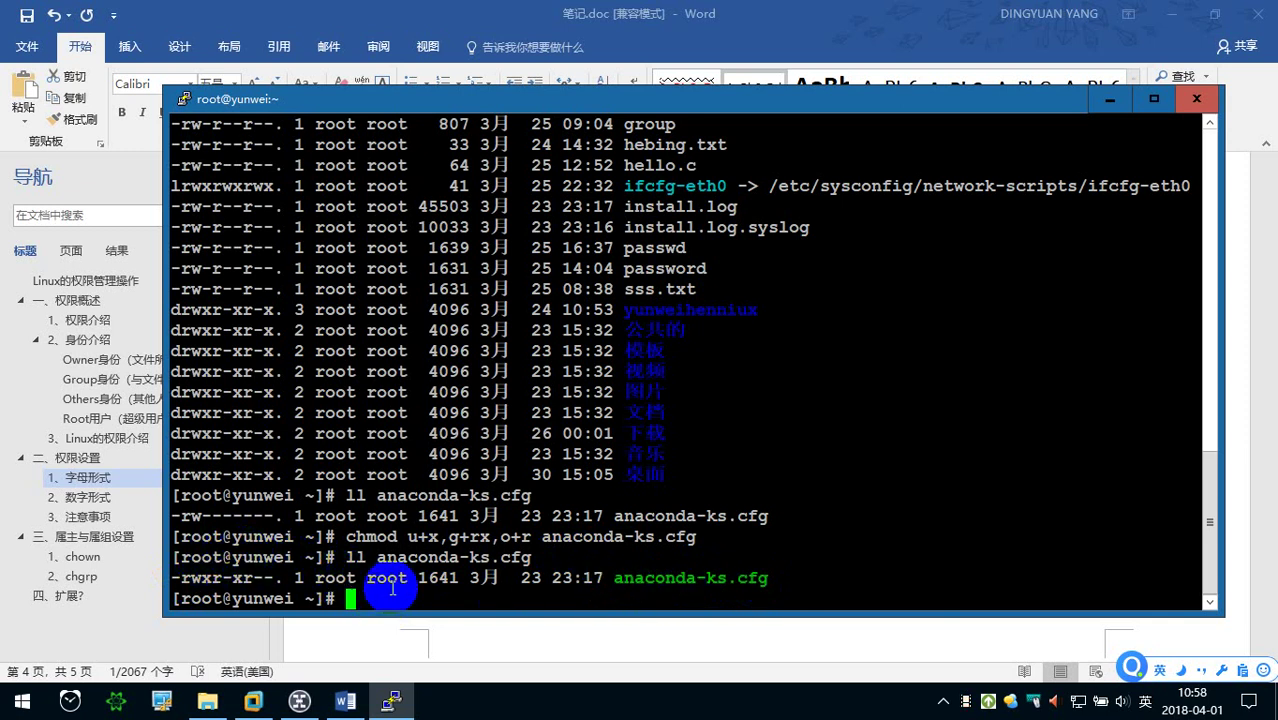
{"action": "key", "text": "ctrl+alt+a"}
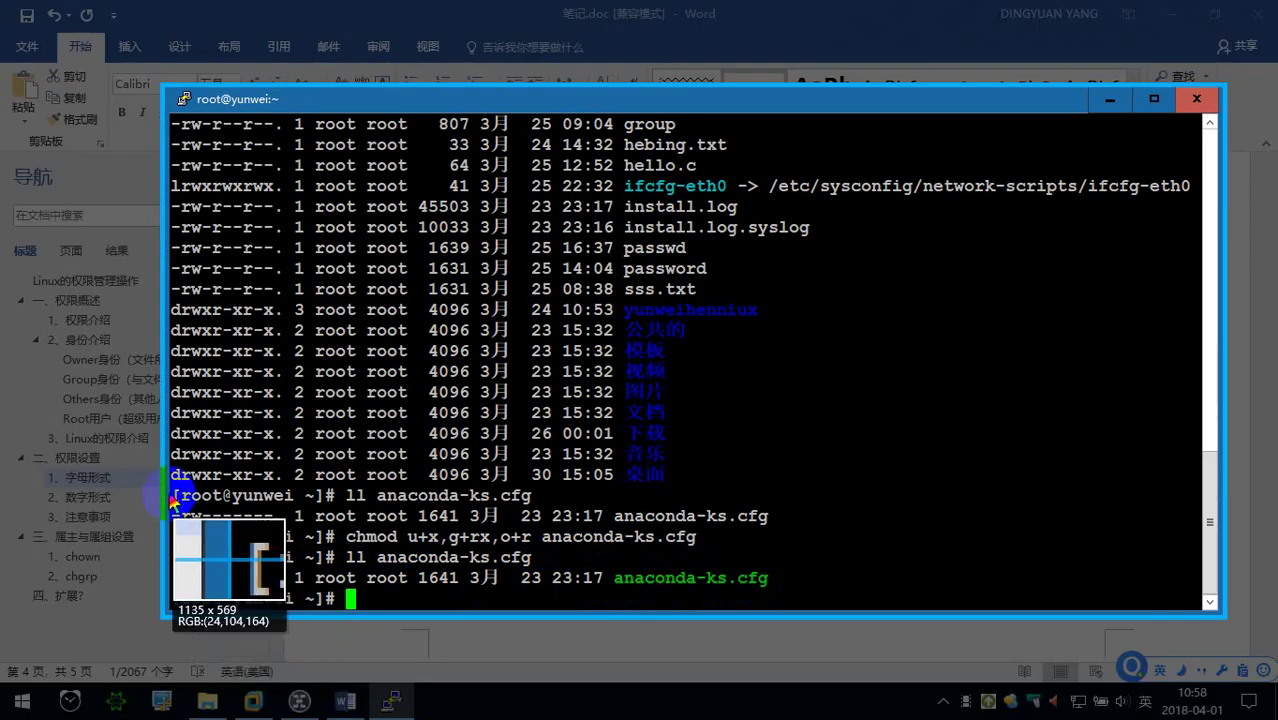
- Capture the last terminal lines and paste the screenshot under the chmod answer in Word
{"action": "left_click_drag", "start_coordinate": [168, 486], "coordinate": [757, 597]}
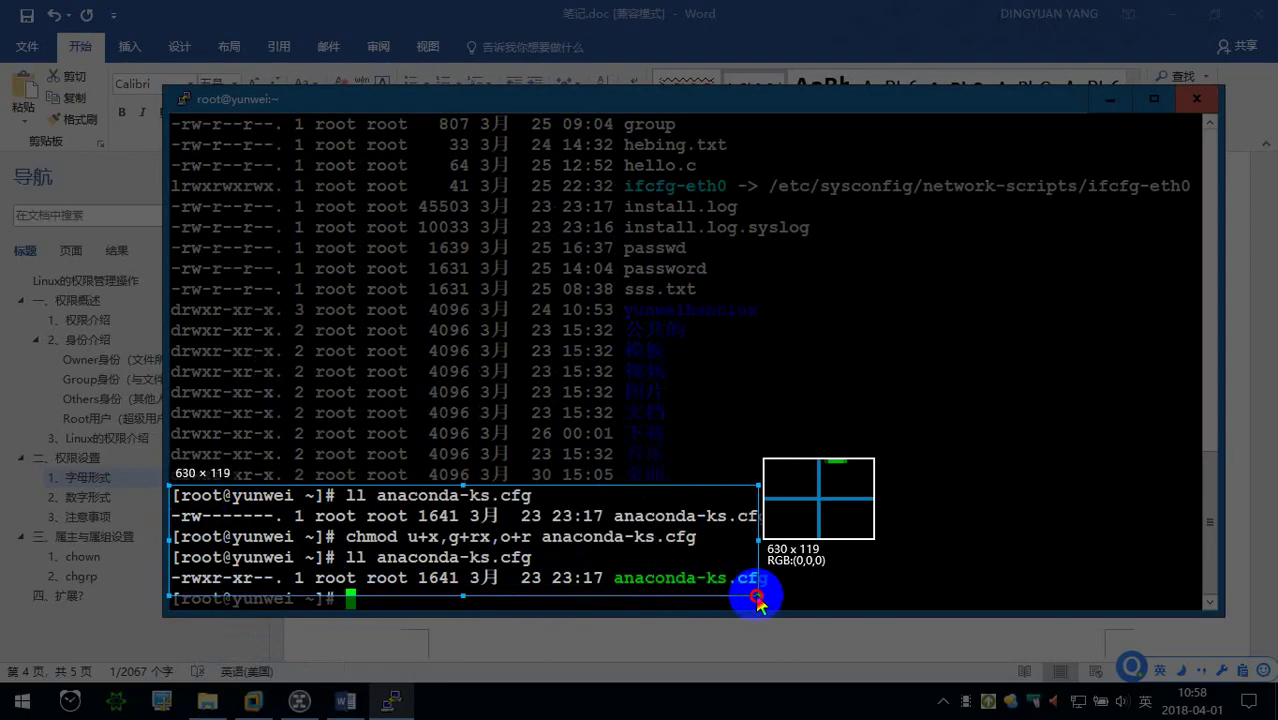
{"action": "left_click", "coordinate": [795, 607]}
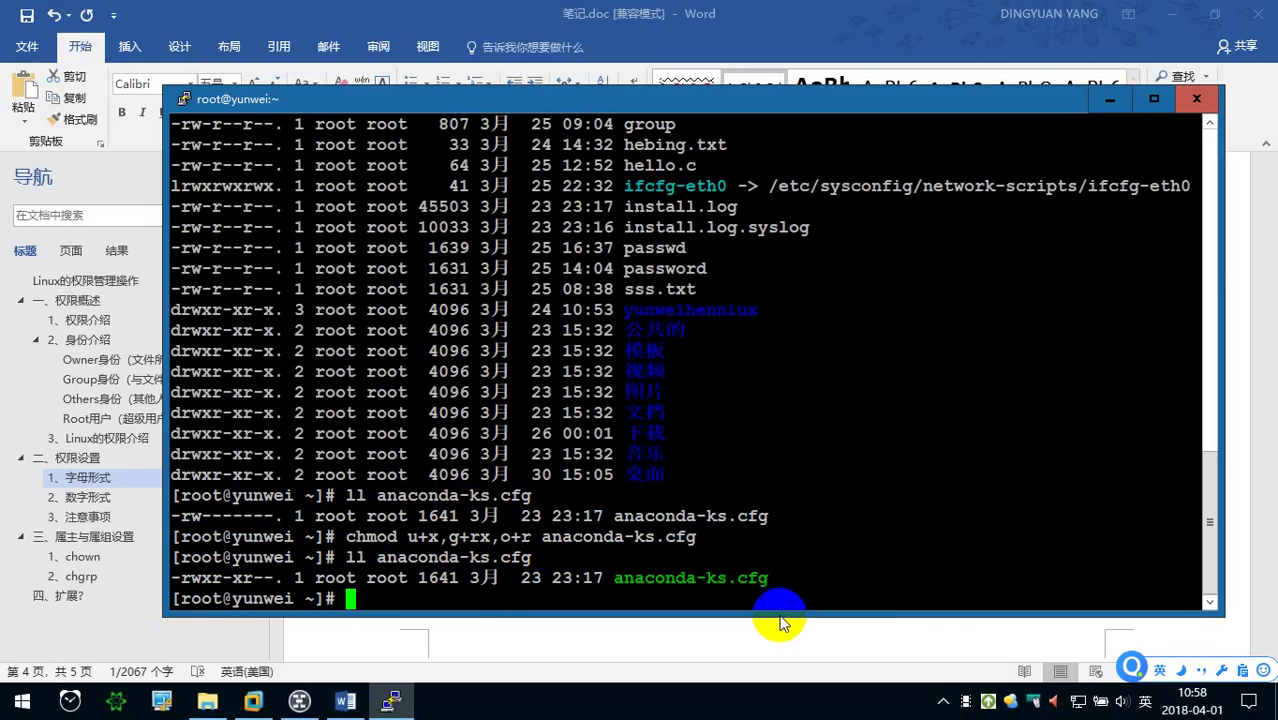
{"action": "left_click", "coordinate": [780, 620]}
{"action": "left_click", "coordinate": [622, 488]}
{"action": "key", "text": "ctrl+v"}
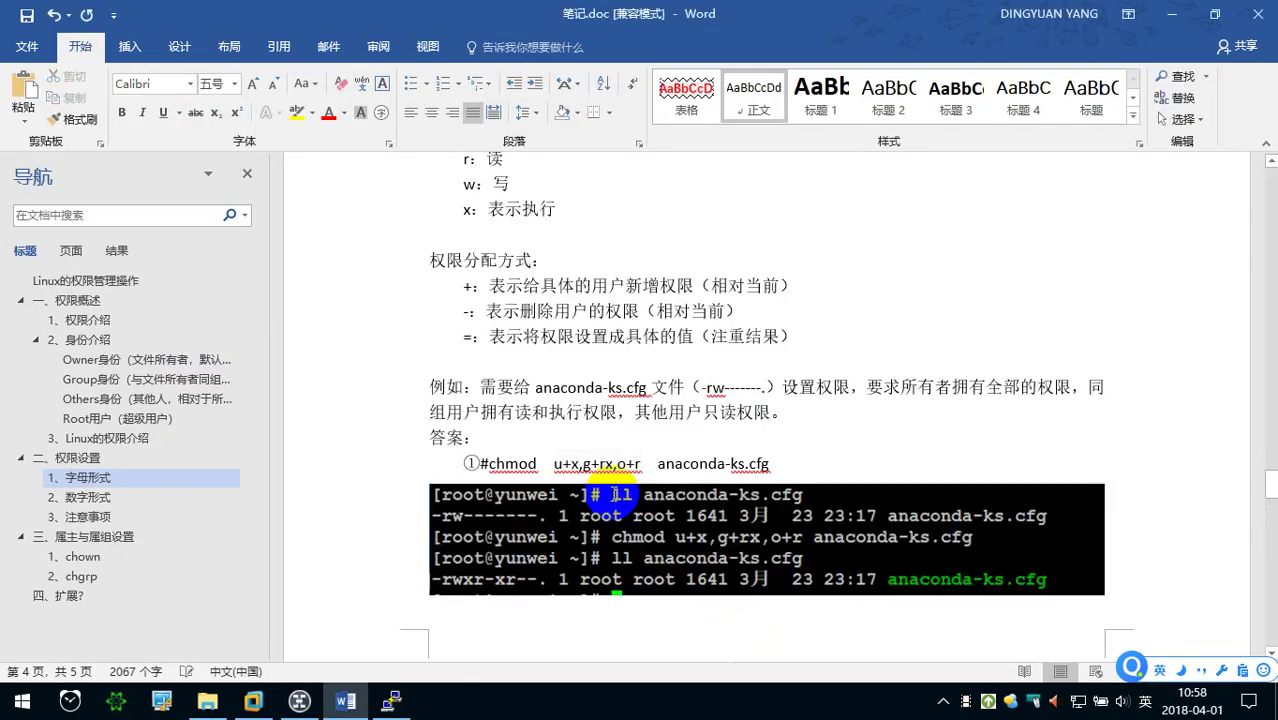
{"action": "left_click", "coordinate": [609, 517]}
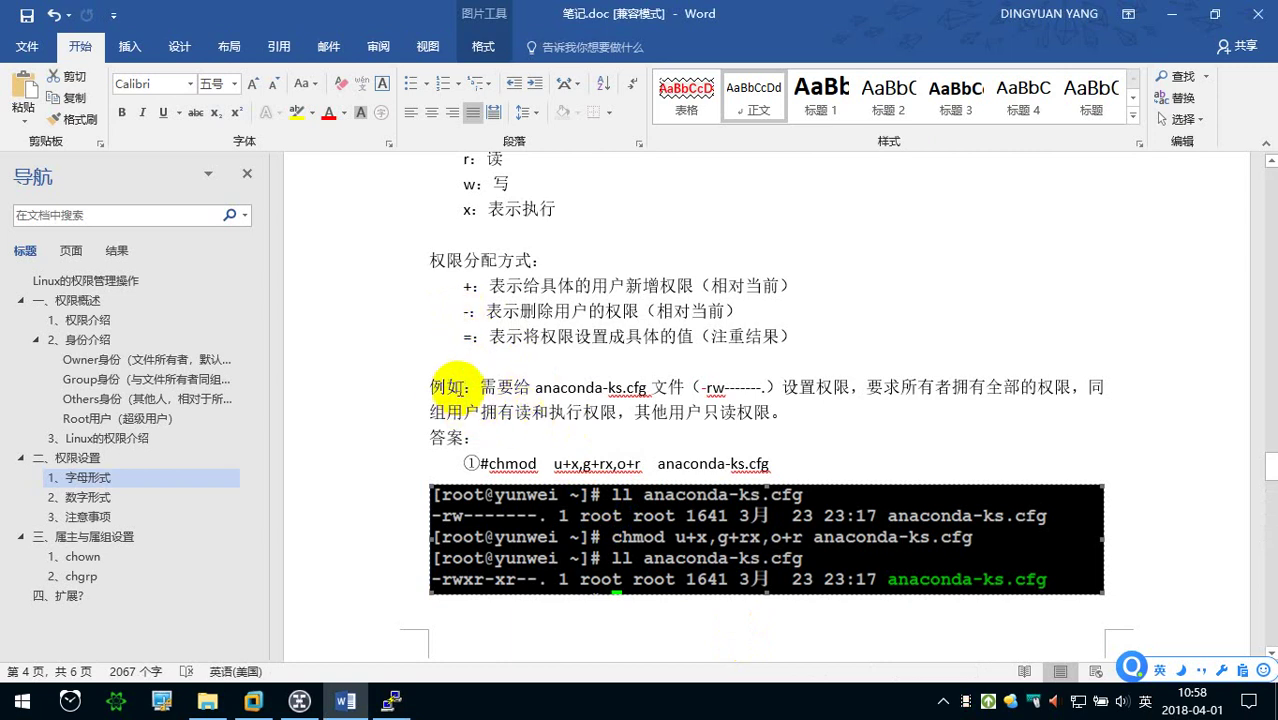
- Make the 例如 example paragraph bold and move below the screenshot
{"action": "left_click_drag", "start_coordinate": [430, 387], "coordinate": [785, 413]}
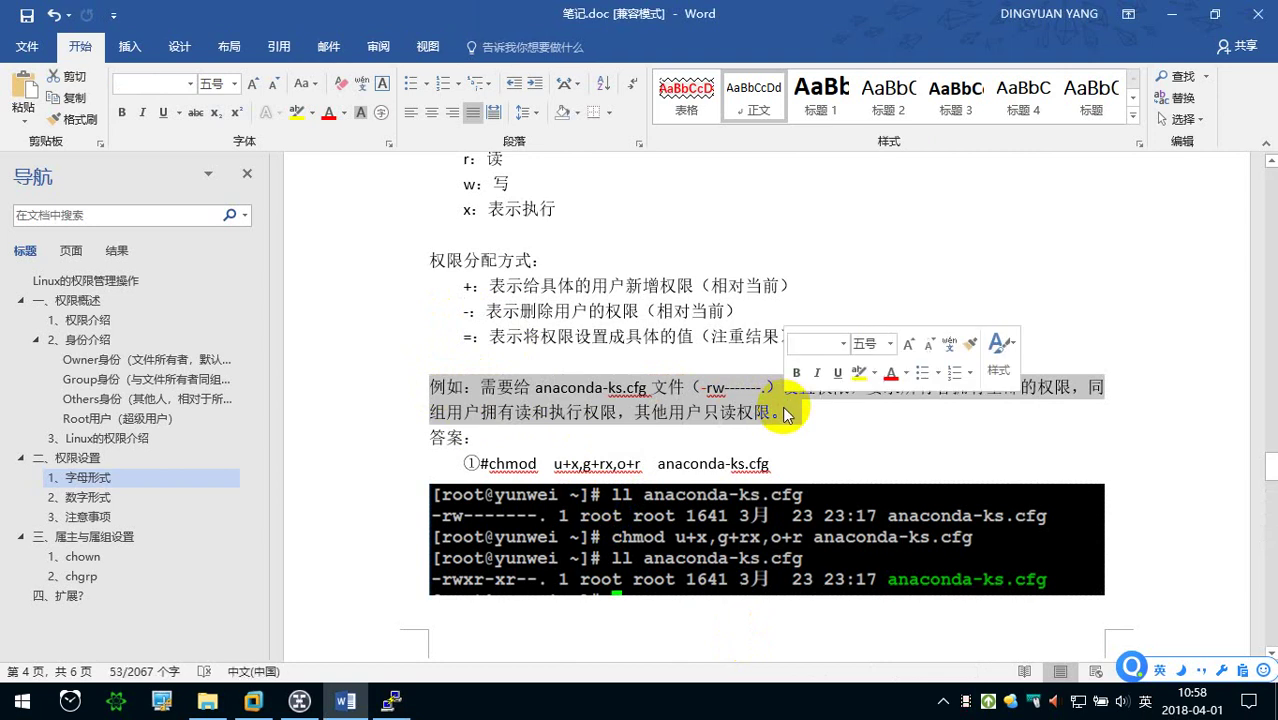
{"action": "left_click", "coordinate": [119, 113]}
{"action": "left_click", "coordinate": [630, 532]}
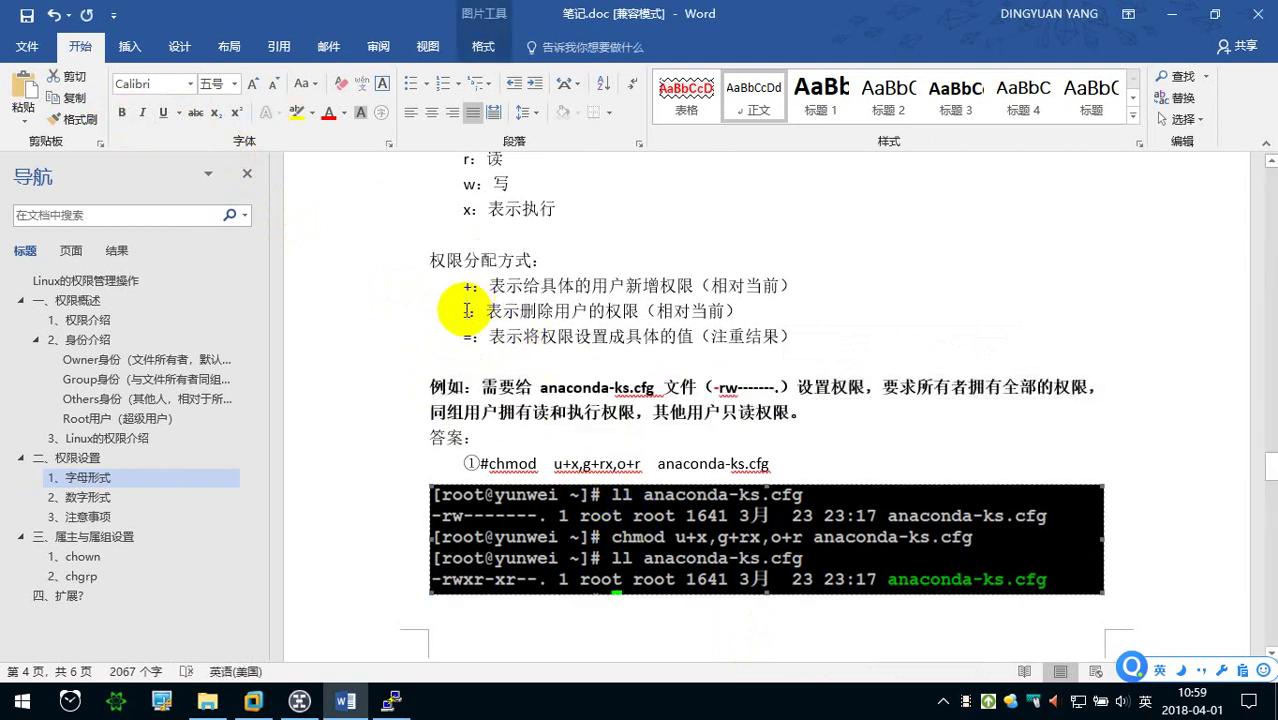
{"action": "left_click_drag", "start_coordinate": [466, 311], "coordinate": [745, 311]}
{"action": "left_click", "coordinate": [679, 559]}
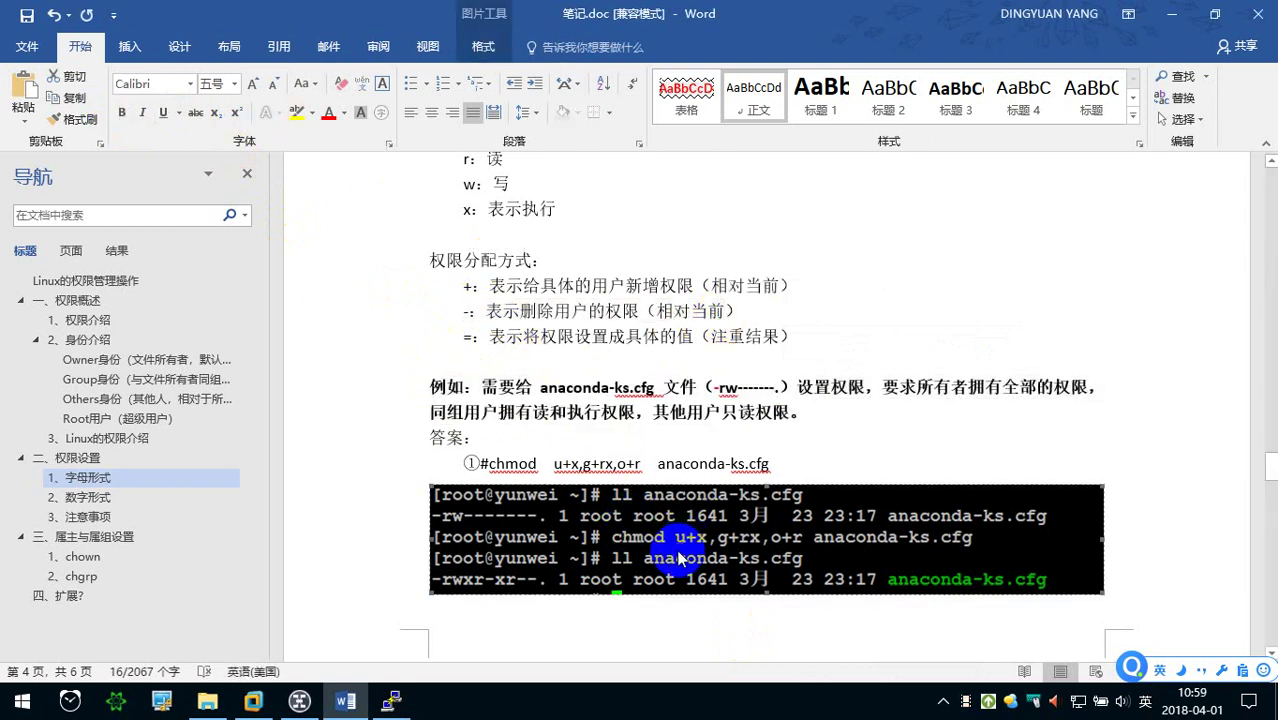
{"action": "key", "text": "Down"}
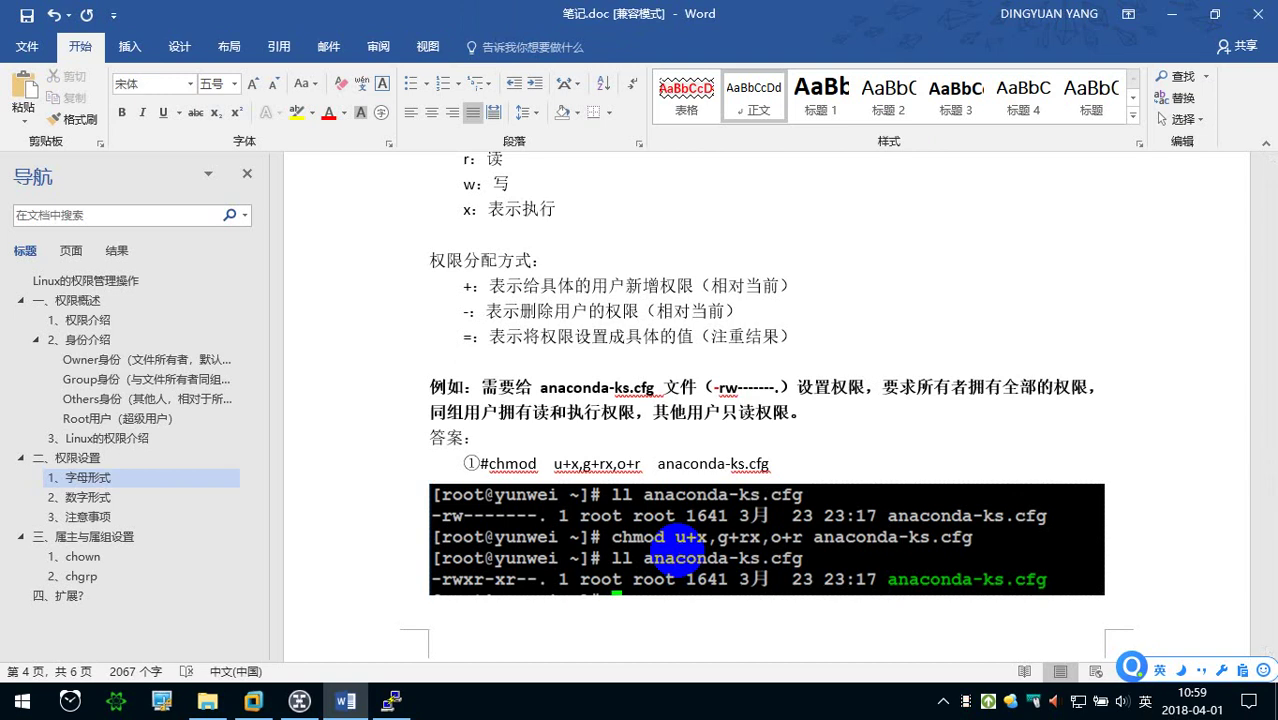
- Start answer line ② with # below the screenshot
{"action": "type", "text": "Er"}
{"action": "key", "text": "BackSpace"}
{"action": "key", "text": "BackSpace"}
{"action": "key", "text": "shift"}
{"action": "type", "text": "er2sh"}
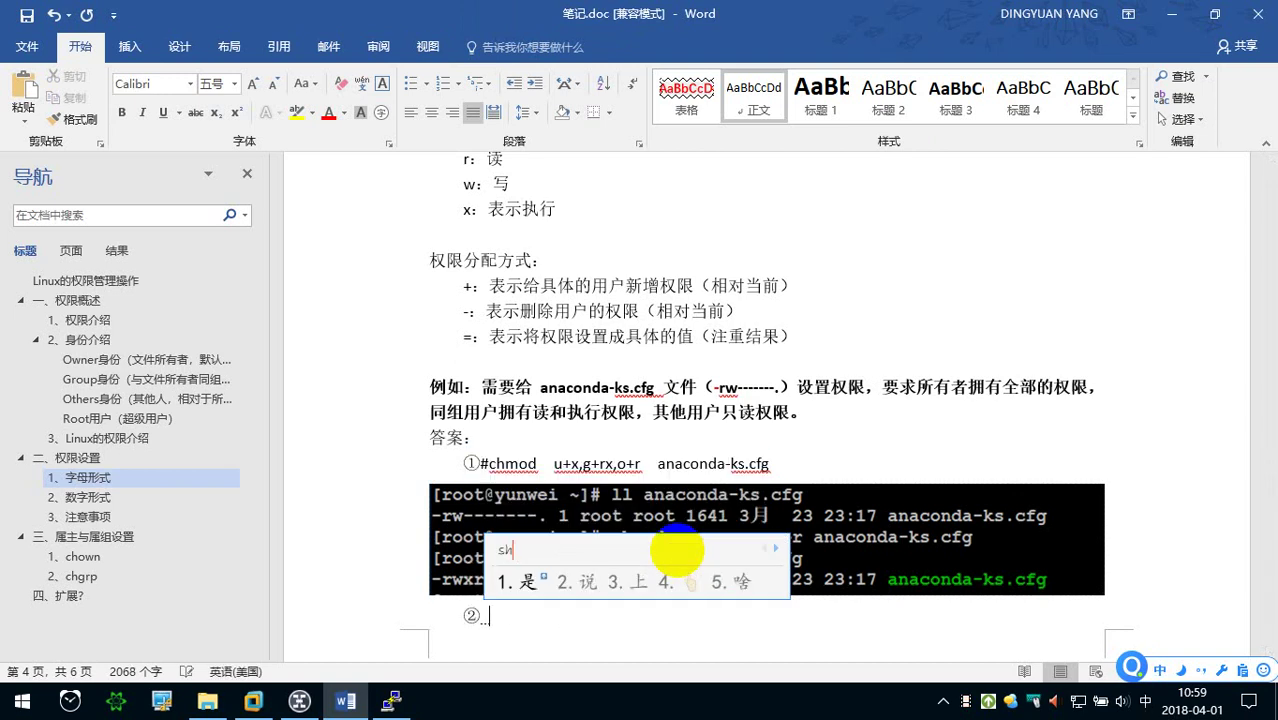
{"action": "key", "text": "BackSpace"}
{"action": "key", "text": "BackSpace"}
{"action": "type", "text": "#"}
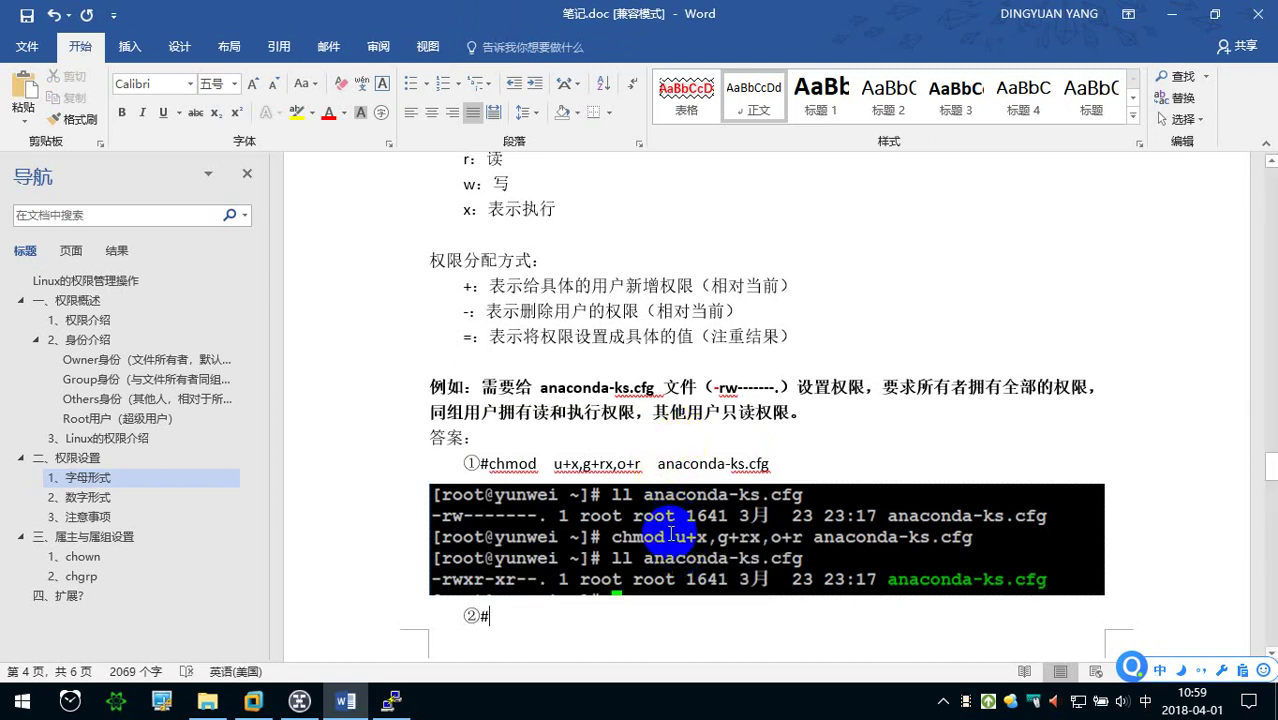
- Check the notes, then bring the SSH terminal in front of Word
{"action": "left_click", "coordinate": [393, 704]}
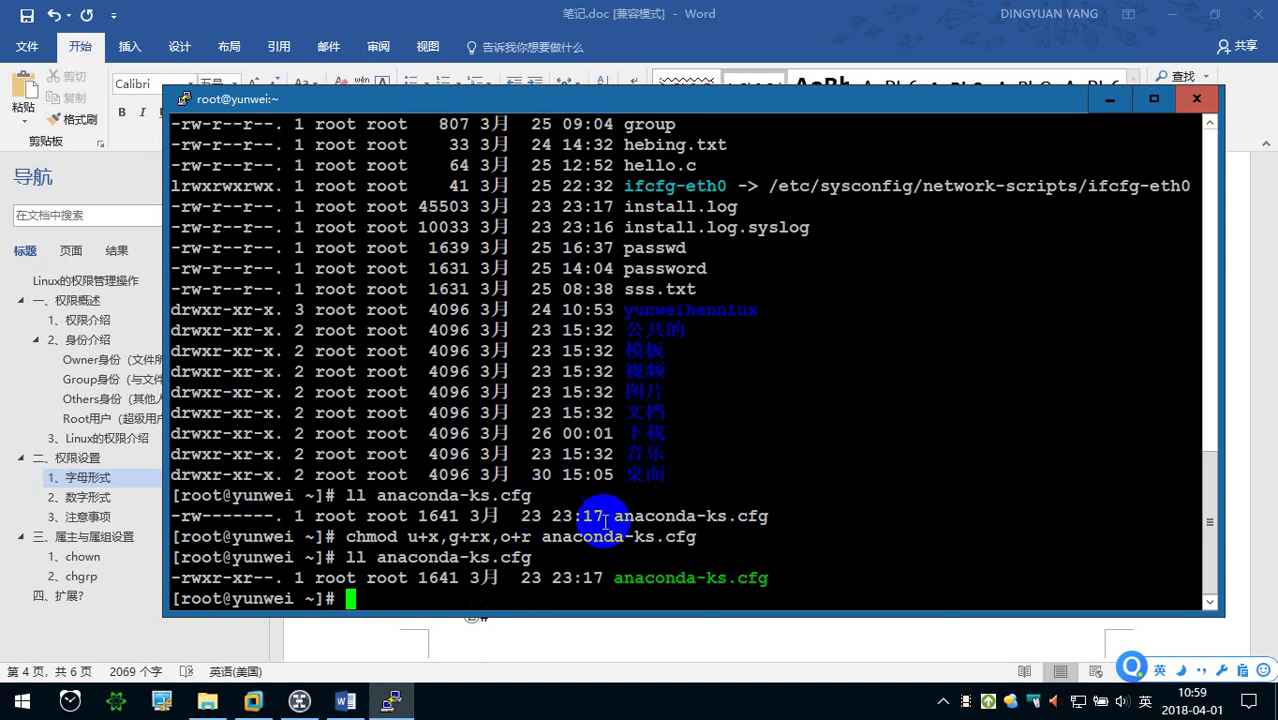
{"action": "left_click", "coordinate": [600, 621]}
{"action": "scroll", "coordinate": [581, 613], "scroll_direction": "down", "scroll_amount": 1}
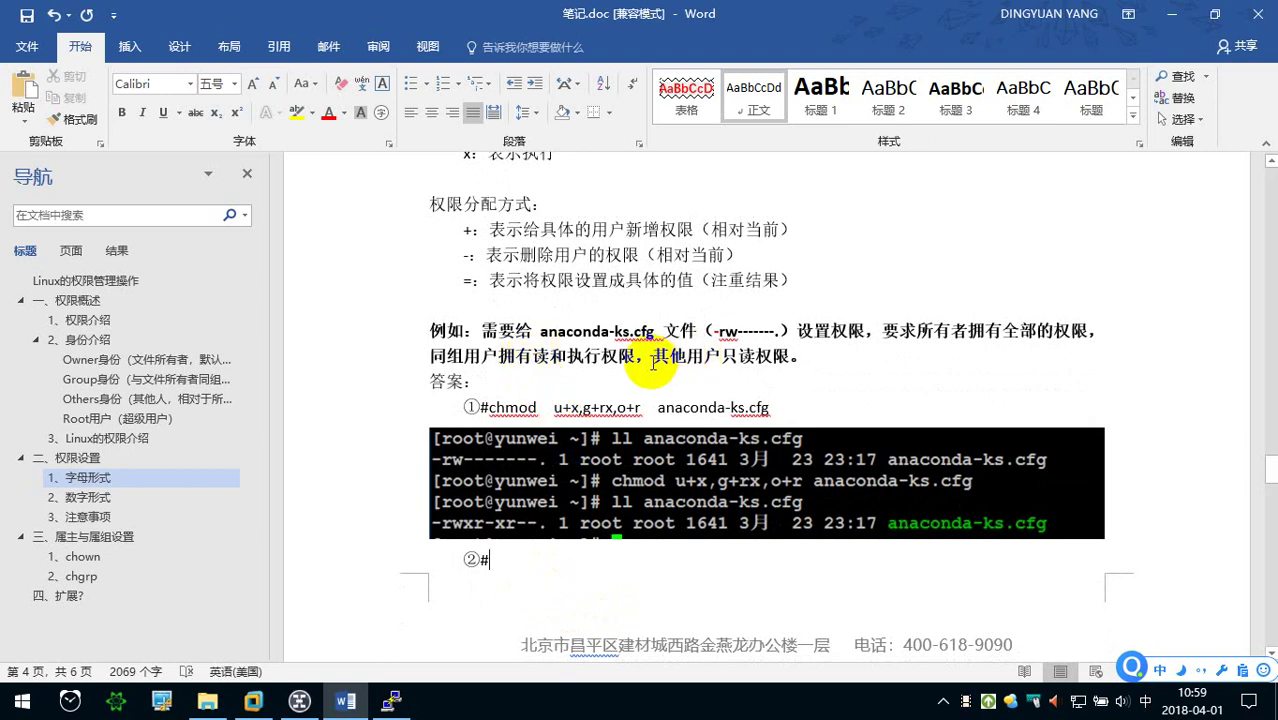
{"action": "left_click", "coordinate": [542, 464]}
{"action": "left_click", "coordinate": [558, 466]}
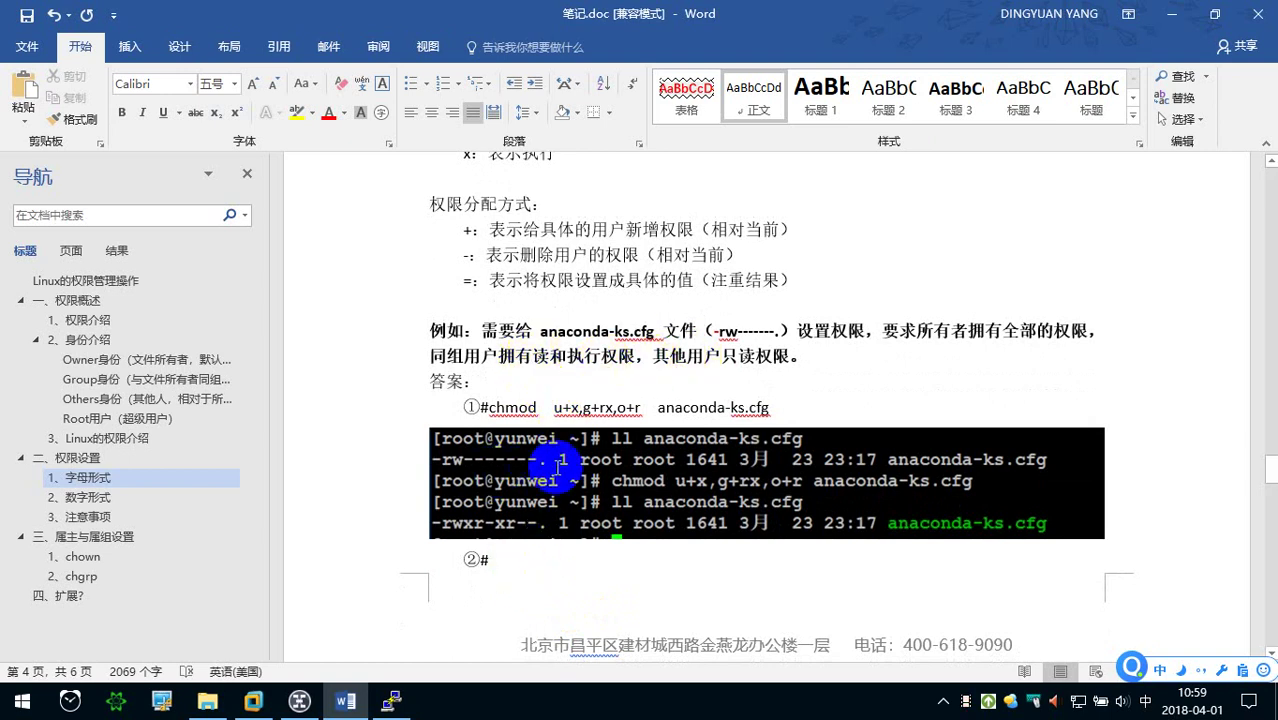
{"action": "left_click", "coordinate": [536, 496]}
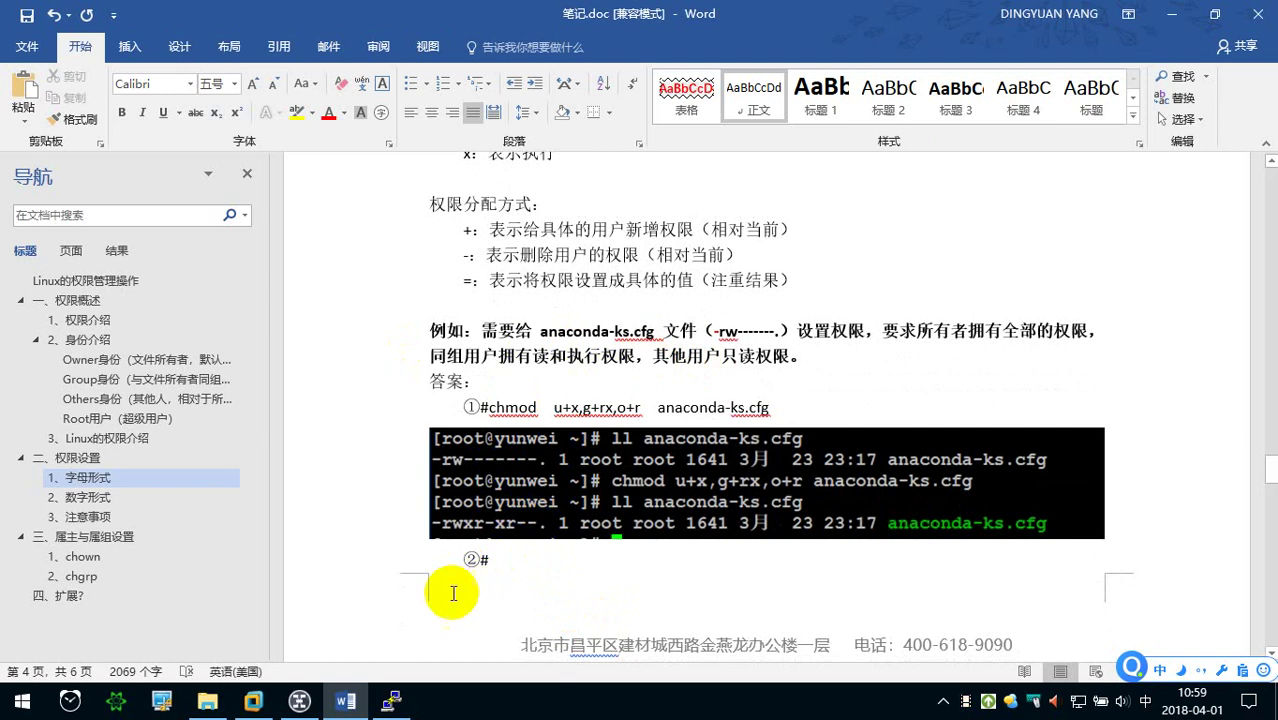
{"action": "left_click", "coordinate": [390, 700]}
{"action": "left_click", "coordinate": [522, 566]}
- Edit the recalled chmod to u-x,g-rx,o-r, run it, and list anaconda-ks.cfg again
{"action": "key", "text": "Up"}
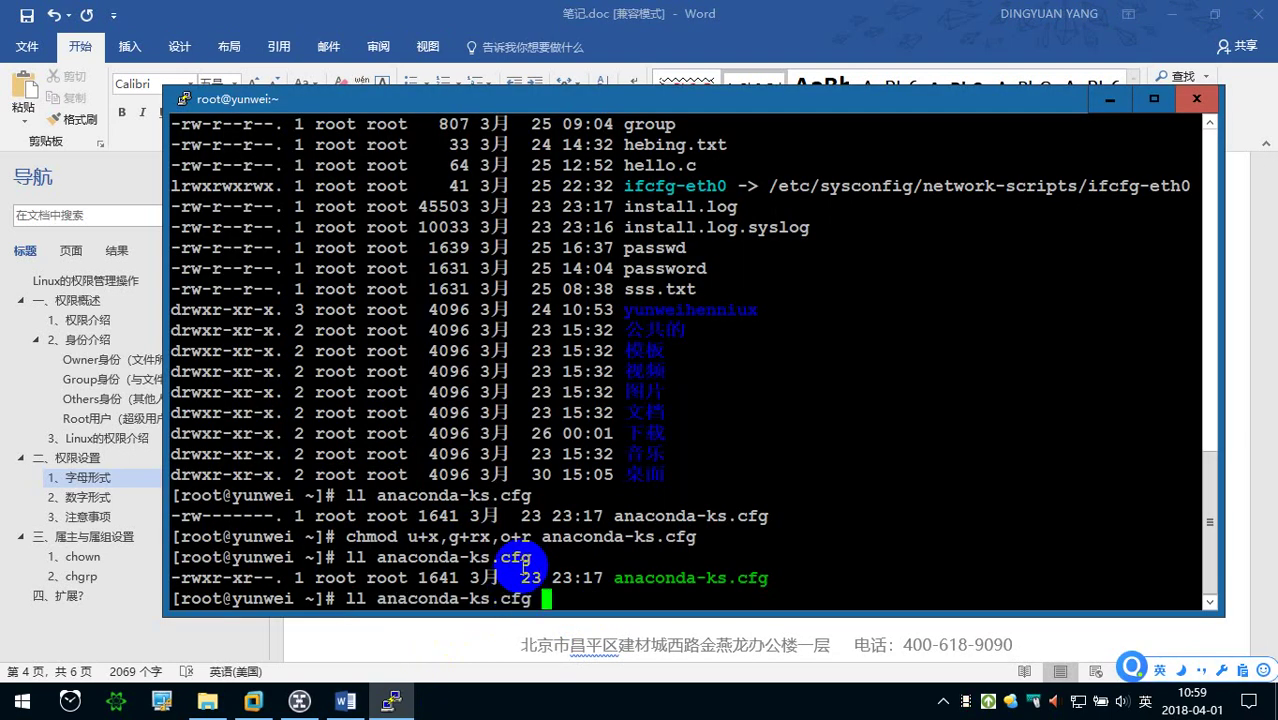
{"action": "key", "text": "Up"}
{"action": "key", "text": "Left"}
{"action": "key", "text": "Left"}
{"action": "key", "text": "Left"}
{"action": "key", "text": "Left"}
{"action": "key", "text": "Left"}
{"action": "key", "text": "Left"}
{"action": "key", "text": "Left"}
{"action": "key", "text": "Left"}
{"action": "key", "text": "BackSpace"}
{"action": "type", "text": "-"}
{"action": "key", "text": "Right"}
{"action": "key", "text": "Right"}
{"action": "key", "text": "Right"}
{"action": "key", "text": "Right"}
{"action": "key", "text": "BackSpace"}
{"action": "type", "text": "-"}
{"action": "key", "text": "Right"}
{"action": "key", "text": "Right"}
{"action": "key", "text": "Right"}
{"action": "key", "text": "Right"}
{"action": "key", "text": "Right"}
{"action": "key", "text": "BackSpace"}
{"action": "type", "text": "-"}
{"action": "key", "text": "Return"}
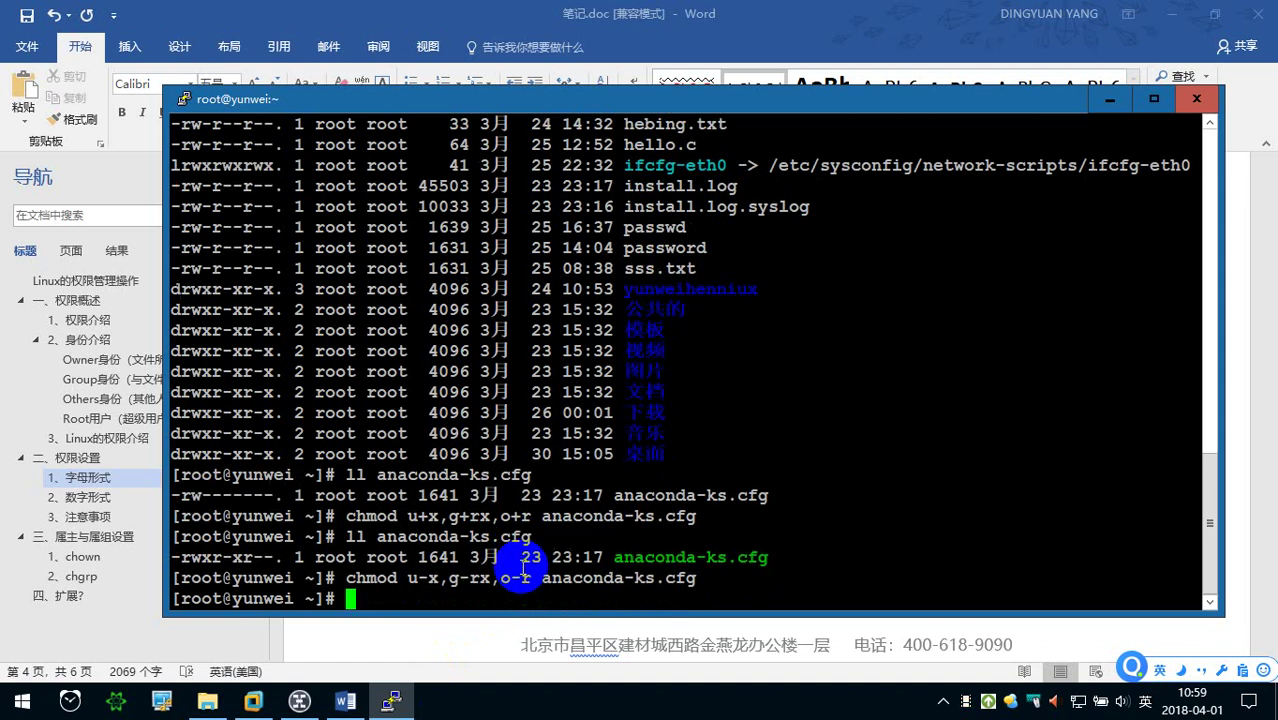
{"action": "key", "text": "Up"}
{"action": "key", "text": "Up"}
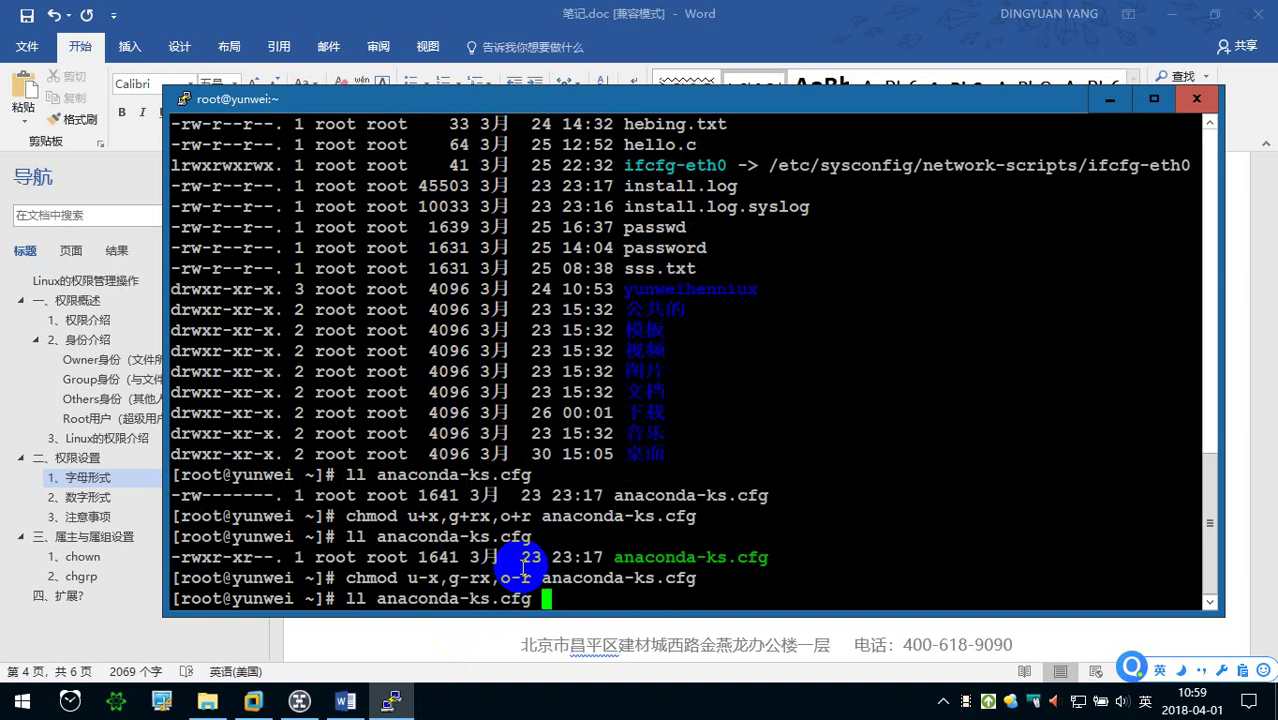
{"action": "key", "text": "Return"}
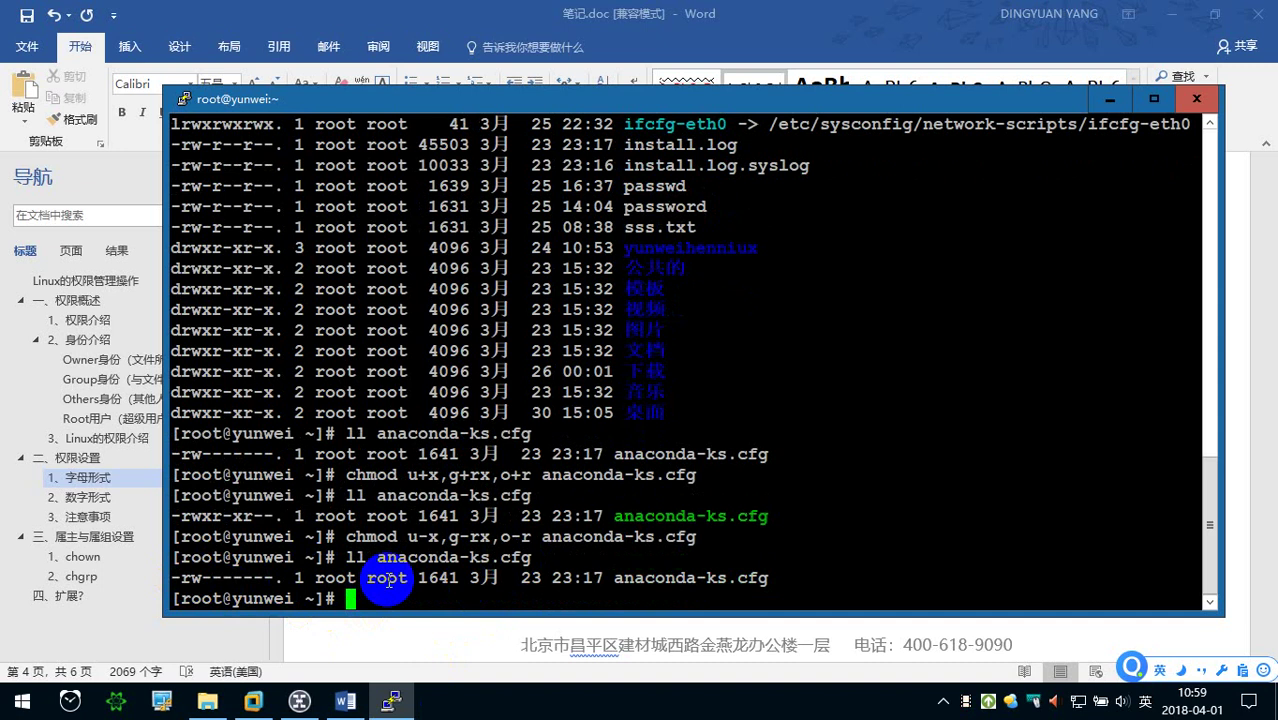
- Type chmod u=rwx,g=rx,o=r after ②# in the Word notes
{"action": "left_click", "coordinate": [354, 645]}
{"action": "type", "text": "②#"}
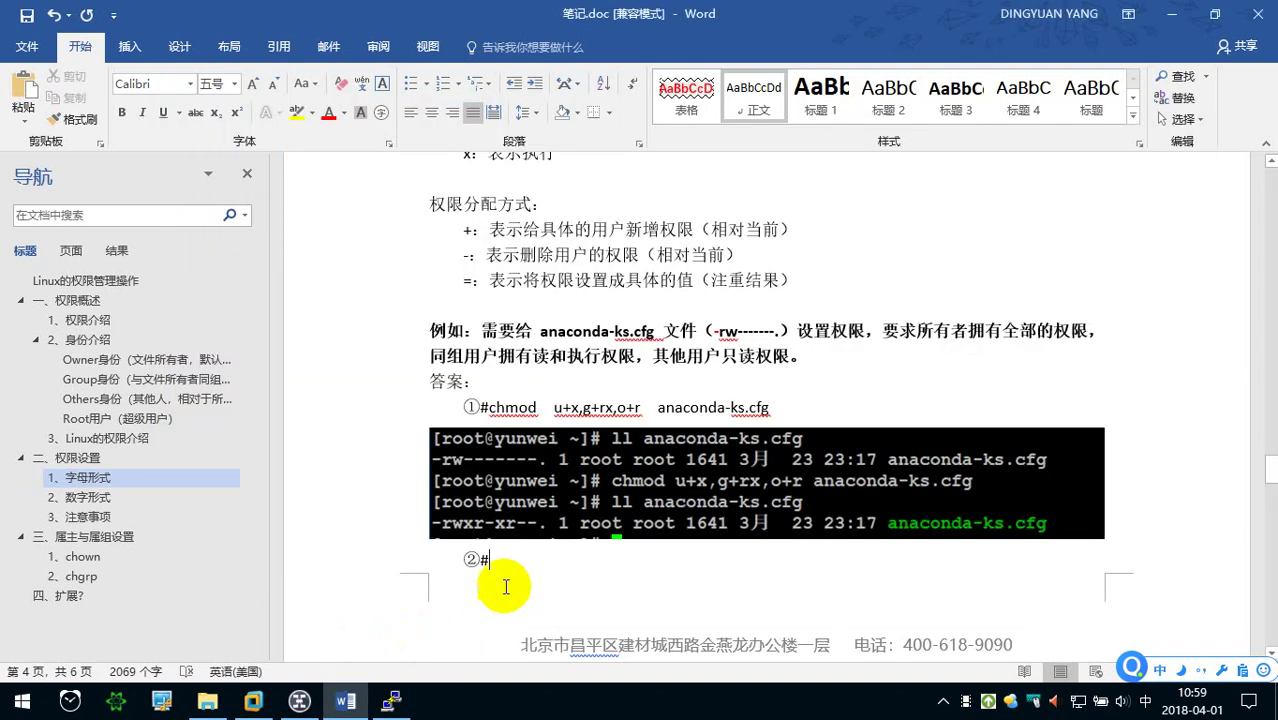
{"action": "type", "text": "chmod"}
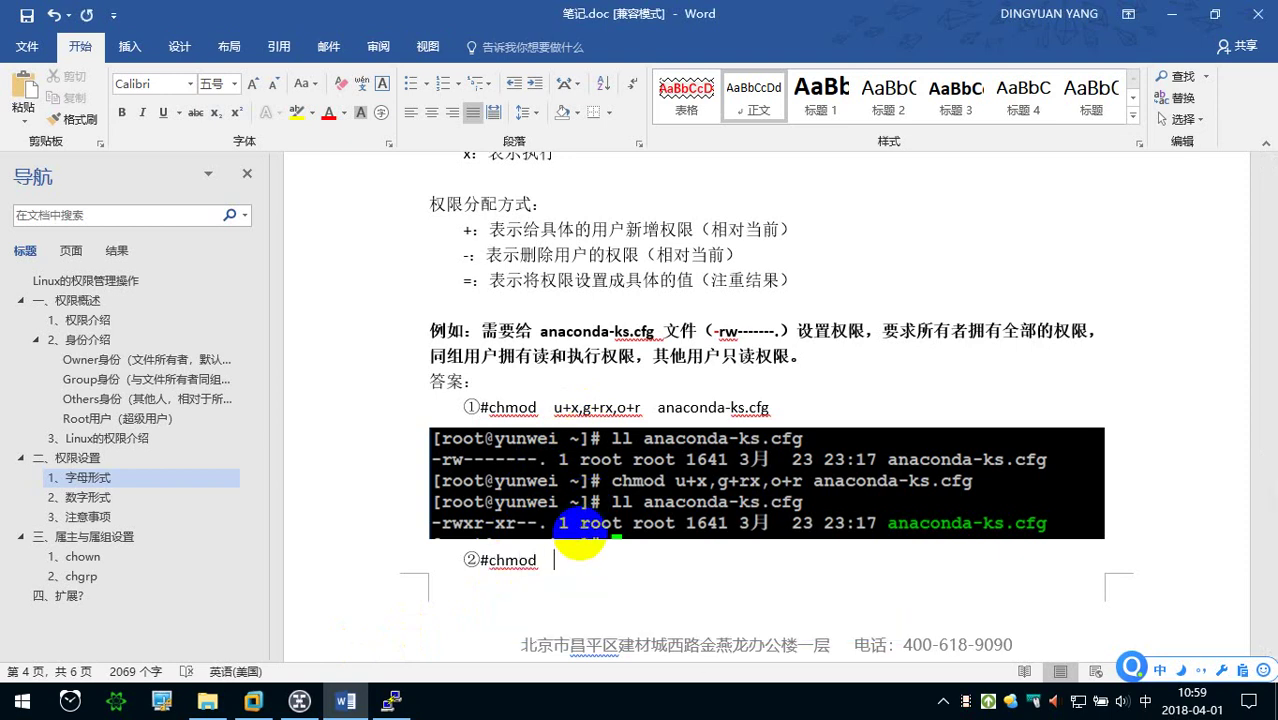
{"action": "type", "text": "   u="}
{"action": "key", "text": "shift"}
{"action": "type", "text": "rwx,"}
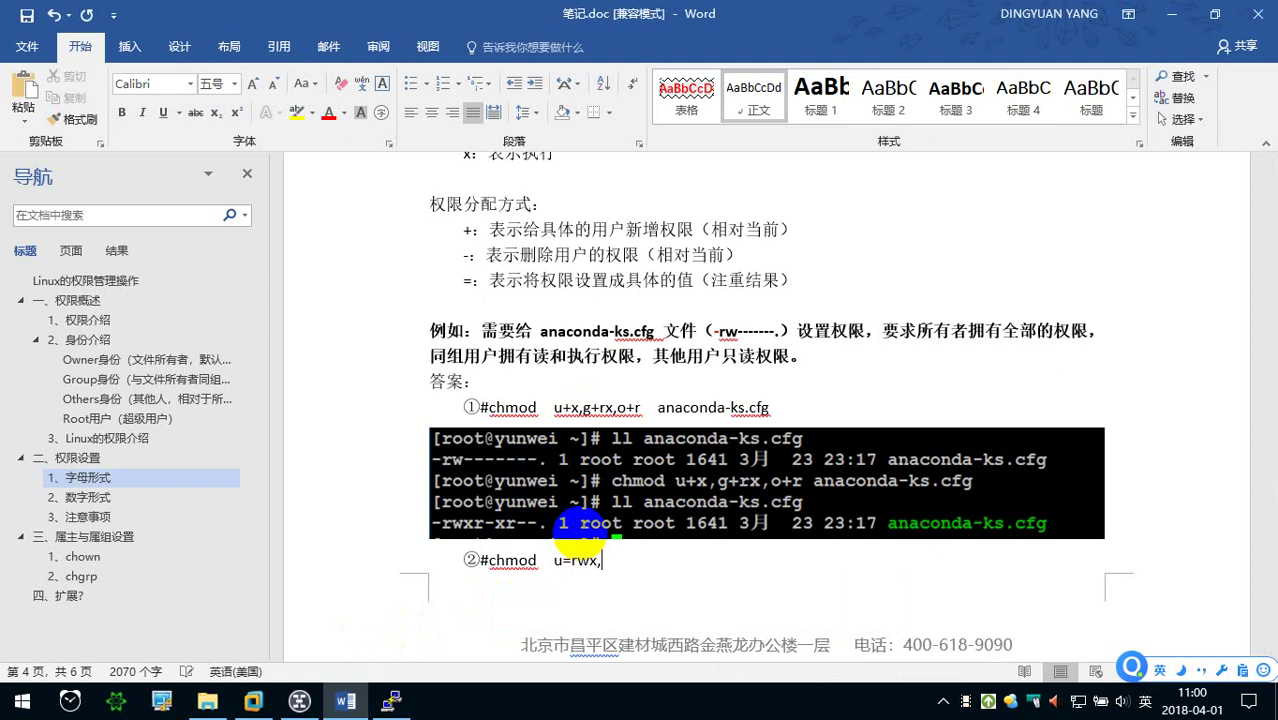
{"action": "type", "text": "g=rx,o="}
{"action": "type", "text": "r"}
- Copy anaconda-ks.cfg from answer ① to the end of answer ②, then copy the whole command
{"action": "double_click", "coordinate": [594, 408]}
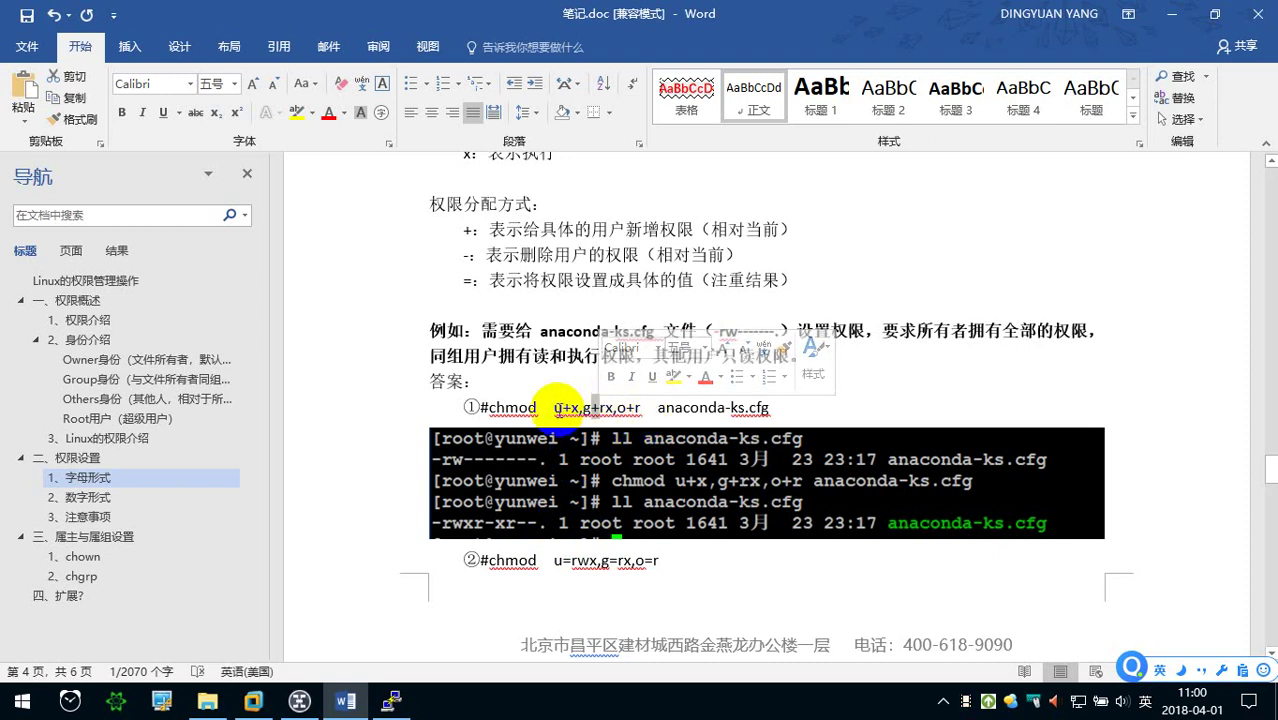
{"action": "left_click", "coordinate": [683, 560]}
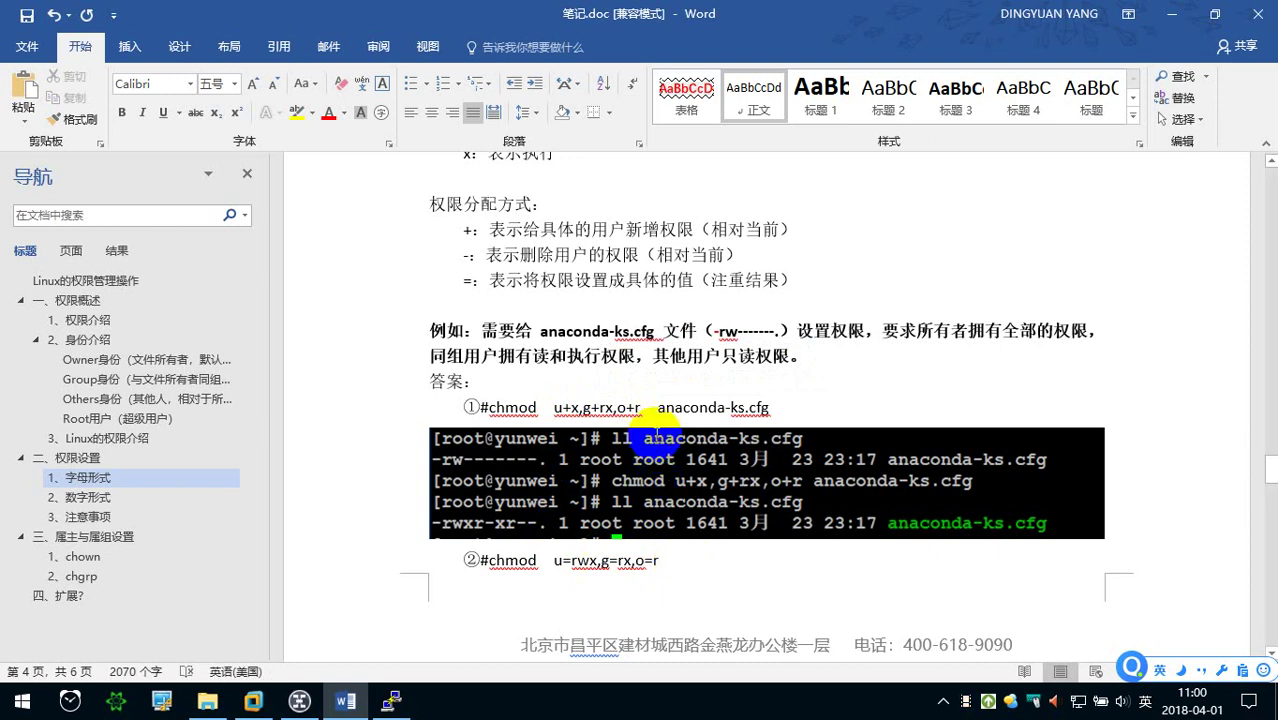
{"action": "mouse_move", "coordinate": [657, 407]}
{"action": "left_mouse_down"}
{"action": "mouse_move", "coordinate": [771, 405]}
{"action": "mouse_move", "coordinate": [738, 562]}
{"action": "mouse_move", "coordinate": [676, 560]}
{"action": "left_mouse_up"}
{"action": "left_click", "coordinate": [661, 560]}
{"action": "left_click", "coordinate": [487, 560], "text": "shift"}
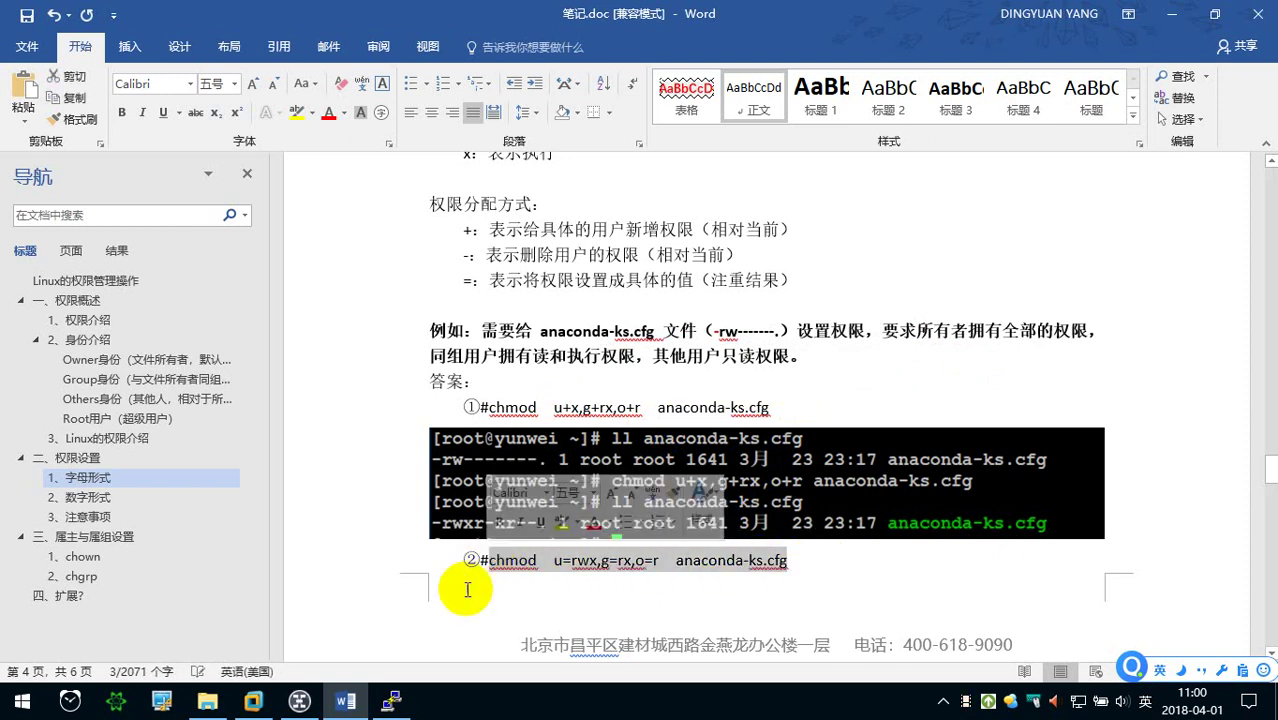
{"action": "left_click", "coordinate": [391, 700]}
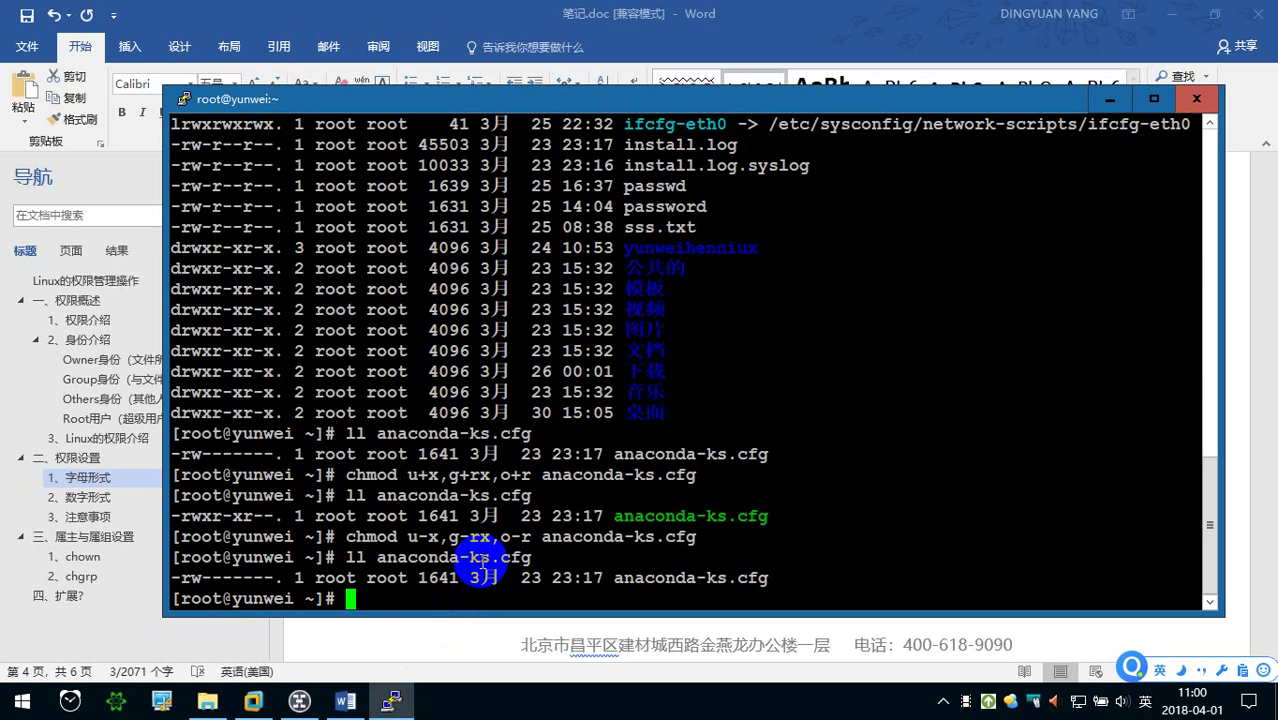
- Paste and run chmod u=rwx,g=rx,o=r anaconda-ks.cfg, then list it to see -rwxr-xr--
{"action": "right_click", "coordinate": [482, 562]}
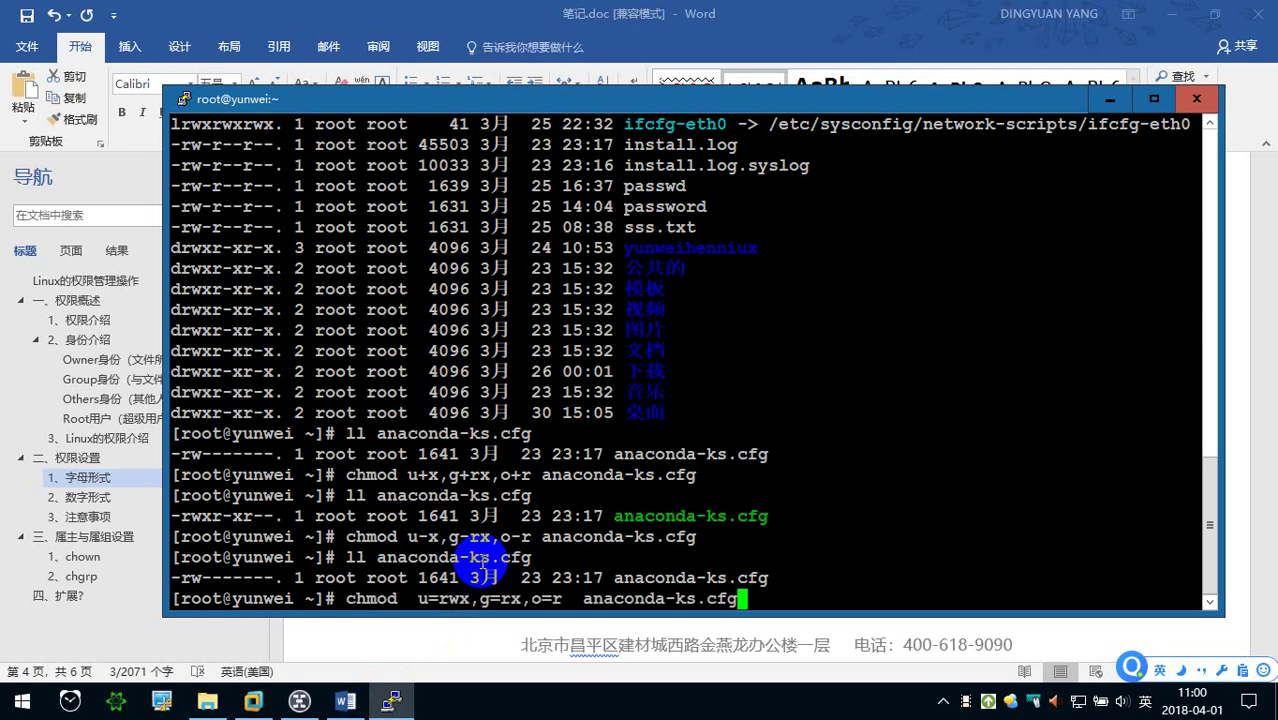
{"action": "key", "text": "Return"}
{"action": "key", "text": "Up"}
{"action": "key", "text": "Up"}
{"action": "key", "text": "Return"}
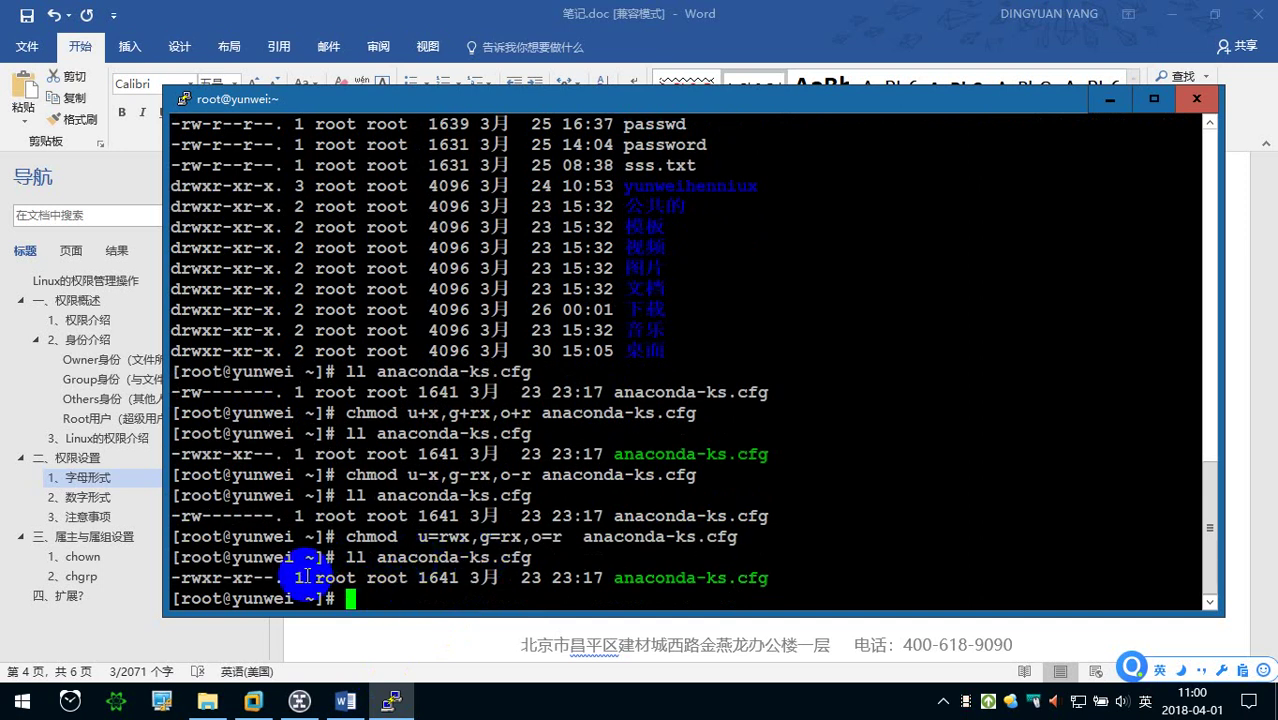
- Capture a region screenshot of the last terminal lines
{"action": "key", "text": "ctrl+alt+a"}
{"action": "left_click_drag", "start_coordinate": [168, 481], "coordinate": [763, 598]}
{"action": "key", "text": "Return"}
- Paste the terminal screenshot on a new line below answer ② and save the document
{"action": "left_click", "coordinate": [750, 640]}
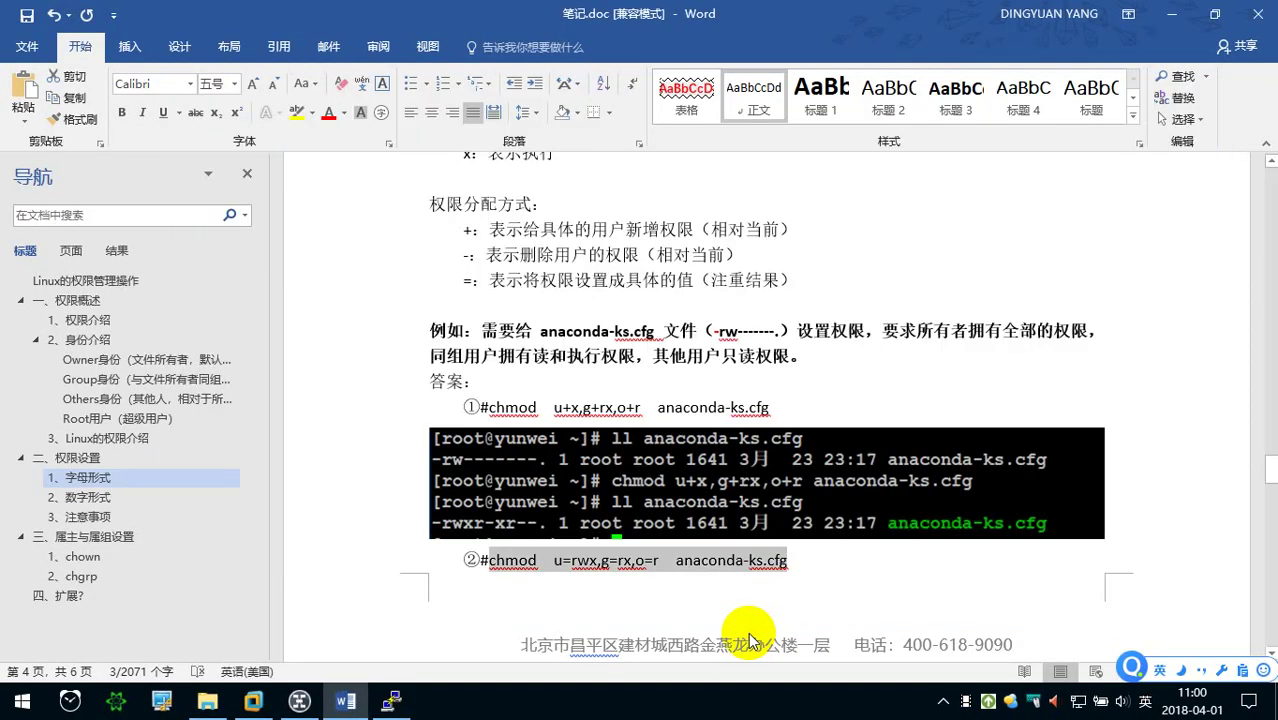
{"action": "left_click", "coordinate": [607, 592]}
{"action": "scroll", "coordinate": [750, 530], "scroll_direction": "down", "scroll_amount": 3}
{"action": "left_click", "coordinate": [802, 457]}
{"action": "key", "text": "Return"}
{"action": "key", "text": "ctrl+v"}
{"action": "key", "text": "ctrl+s"}
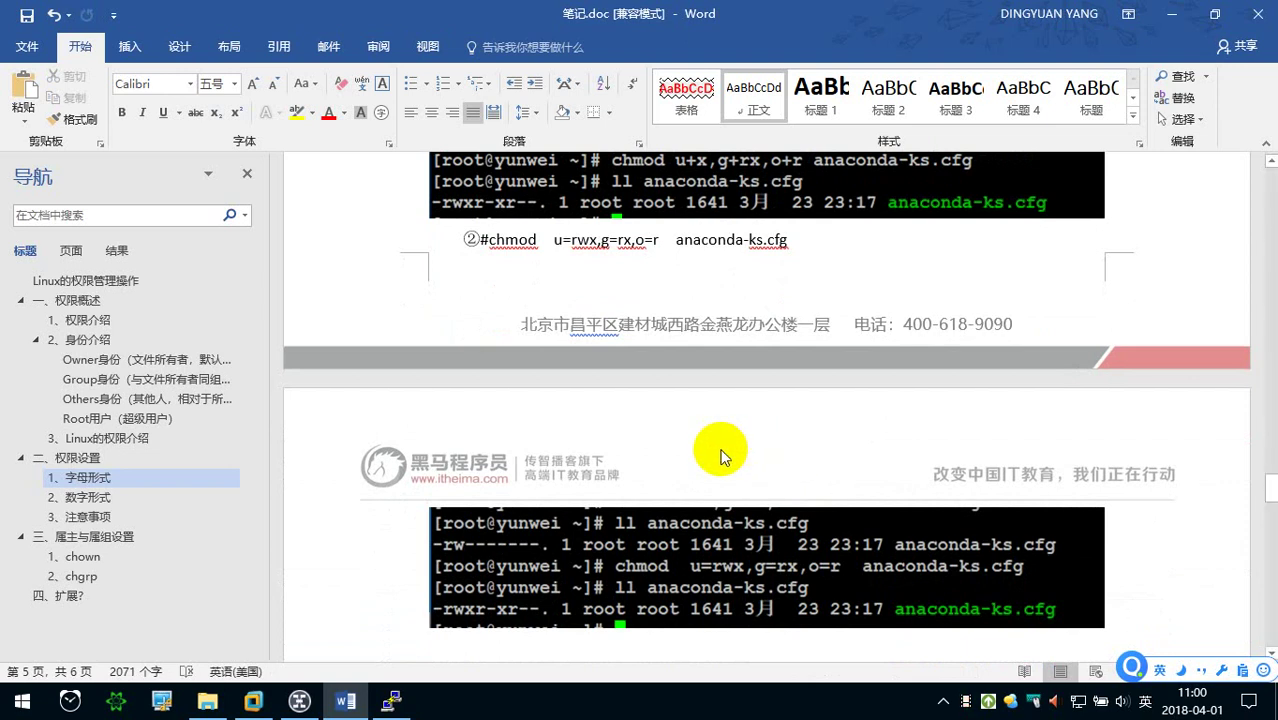
- Review the pasted image and add an empty line below the screenshot
{"action": "scroll", "coordinate": [722, 455], "scroll_direction": "up", "scroll_amount": 2}
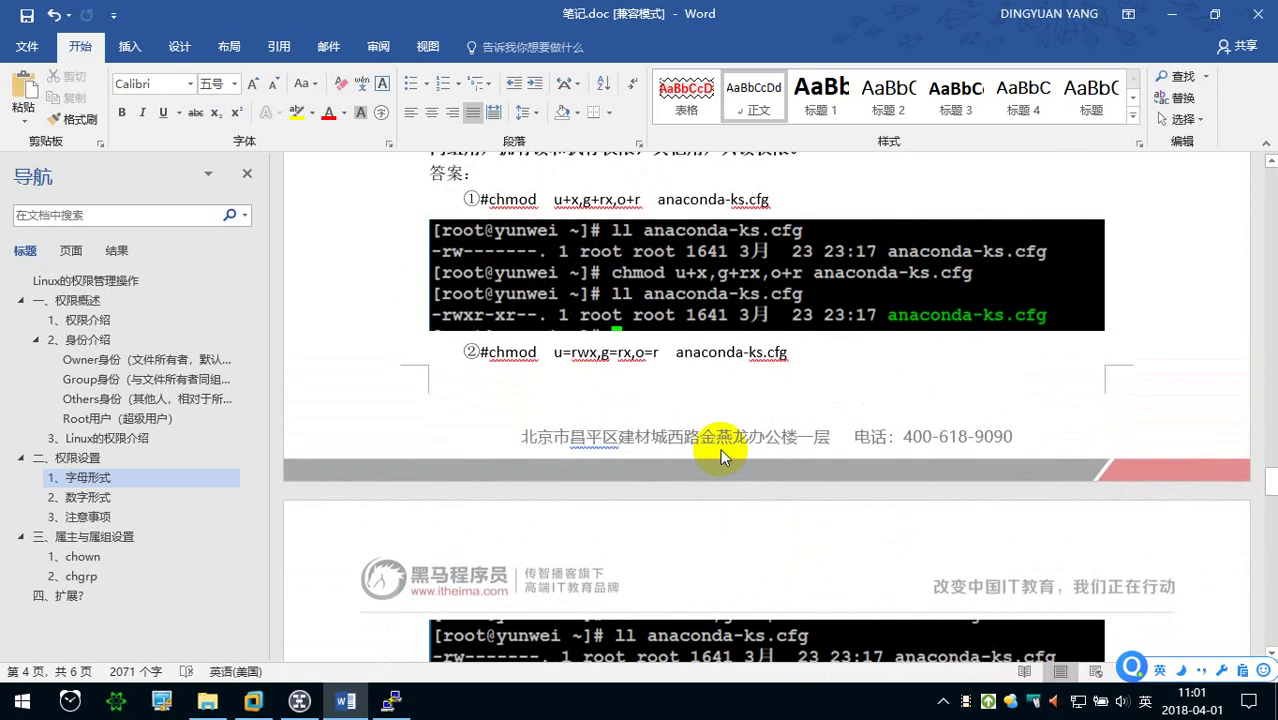
{"action": "scroll", "coordinate": [720, 448], "scroll_direction": "up", "scroll_amount": 1}
{"action": "scroll", "coordinate": [720, 445], "scroll_direction": "up", "scroll_amount": 2}
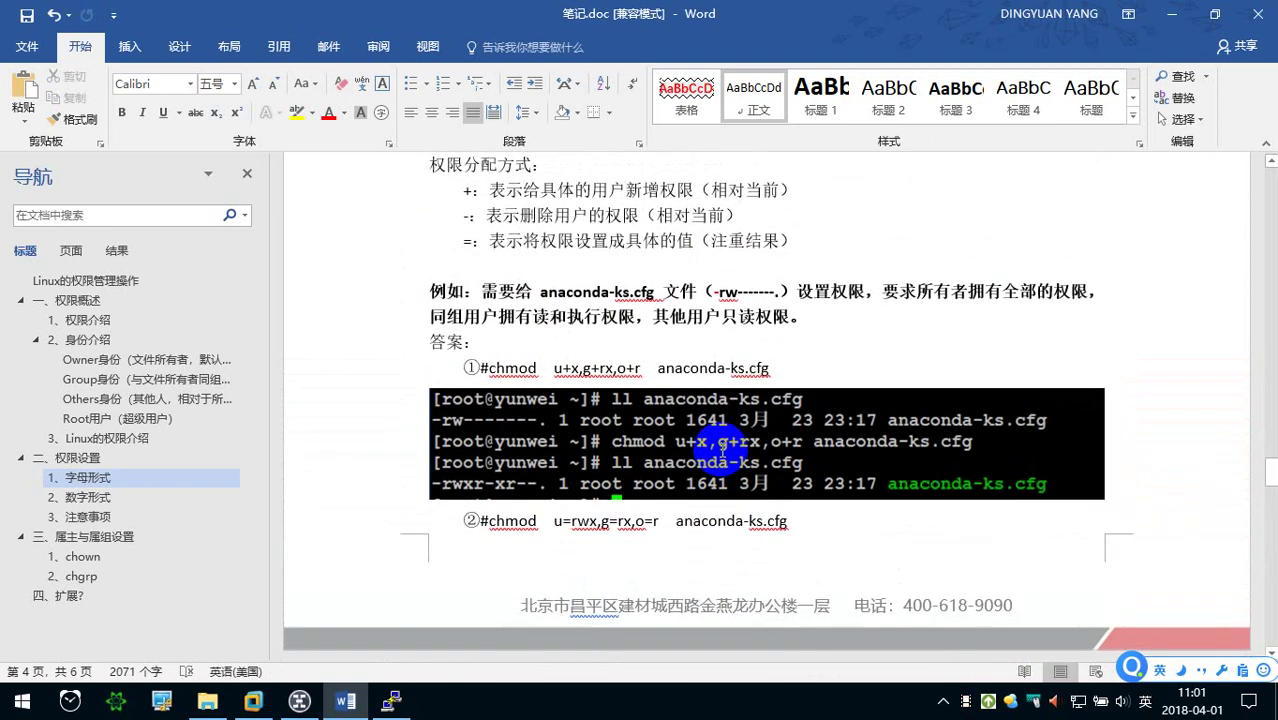
{"action": "scroll", "coordinate": [665, 437], "scroll_direction": "up", "scroll_amount": 2}
{"action": "scroll", "coordinate": [660, 432], "scroll_direction": "down", "scroll_amount": 2}
{"action": "scroll", "coordinate": [640, 415], "scroll_direction": "down", "scroll_amount": 2}
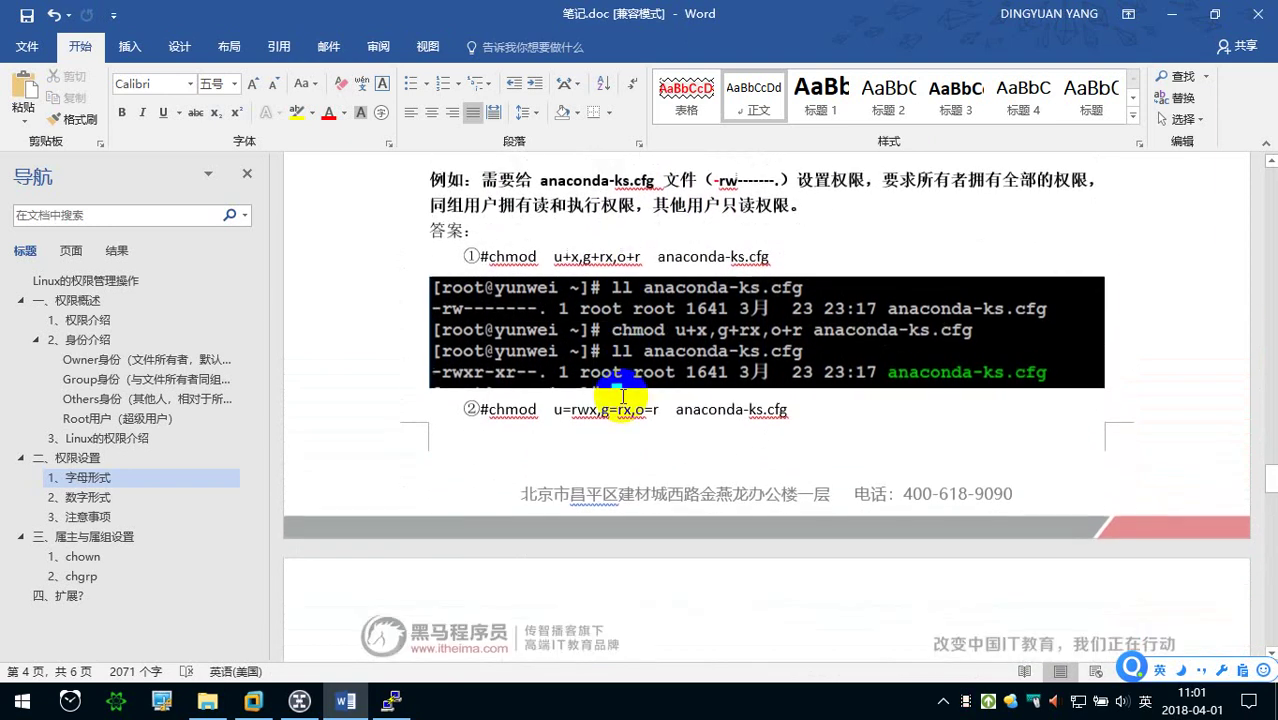
{"action": "scroll", "coordinate": [622, 397], "scroll_direction": "up", "scroll_amount": 1}
{"action": "scroll", "coordinate": [622, 397], "scroll_direction": "down", "scroll_amount": 1}
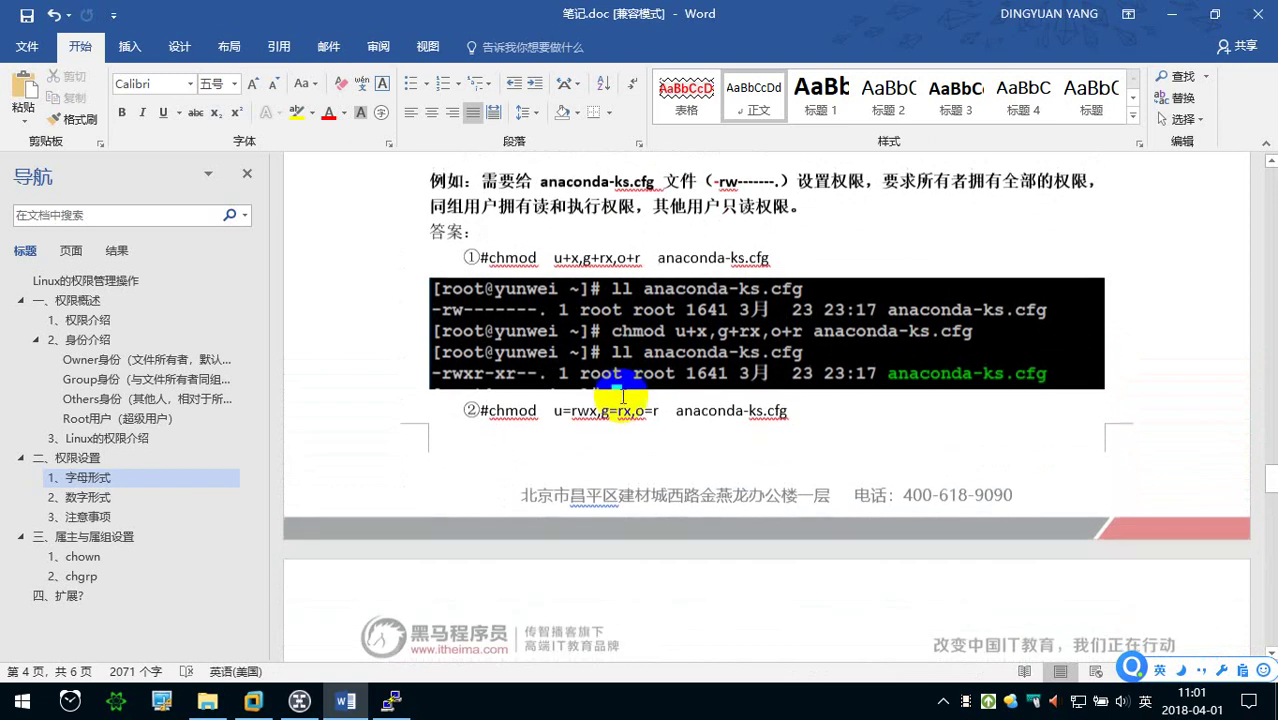
{"action": "scroll", "coordinate": [622, 397], "scroll_direction": "down", "scroll_amount": 2}
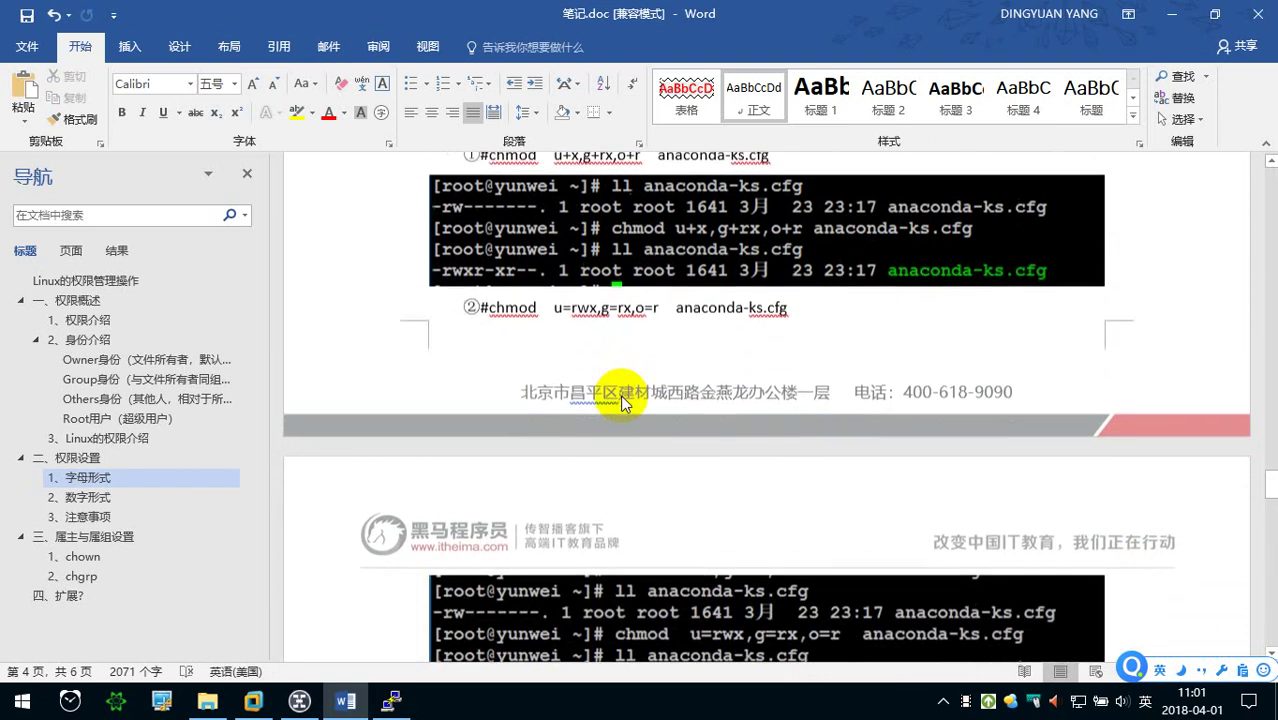
{"action": "scroll", "coordinate": [620, 394], "scroll_direction": "down", "scroll_amount": 2}
{"action": "left_click", "coordinate": [606, 540]}
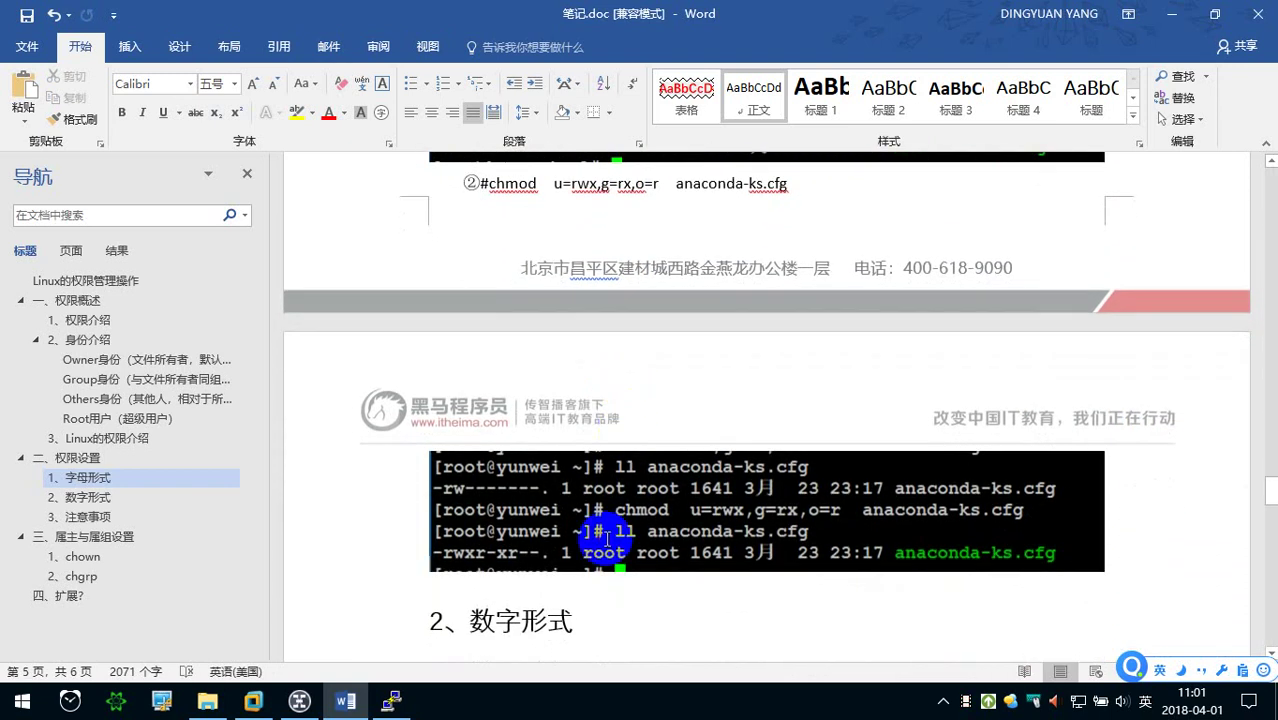
{"action": "key", "text": "Return"}
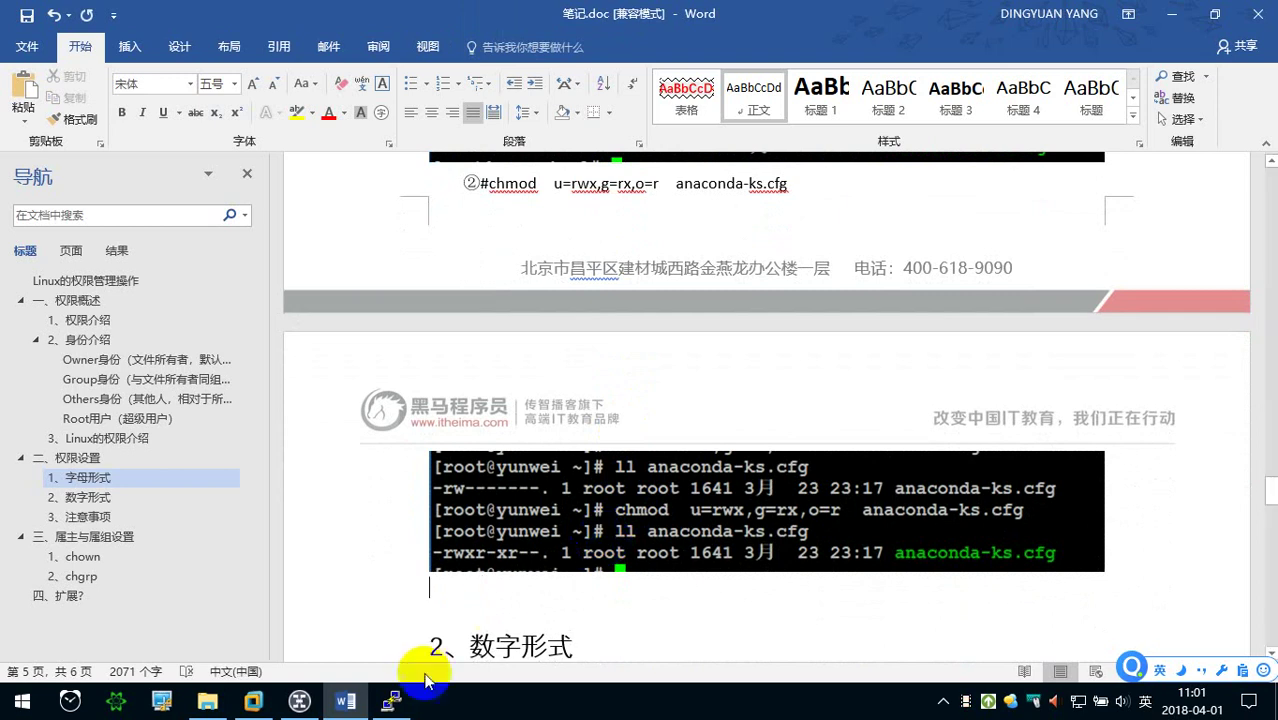
- Edit the recalled chmod to u=rwx,g=wrx,o=xr and run it on anaconda-ks.cfg
{"action": "left_click", "coordinate": [392, 700]}
{"action": "left_click", "coordinate": [430, 572]}
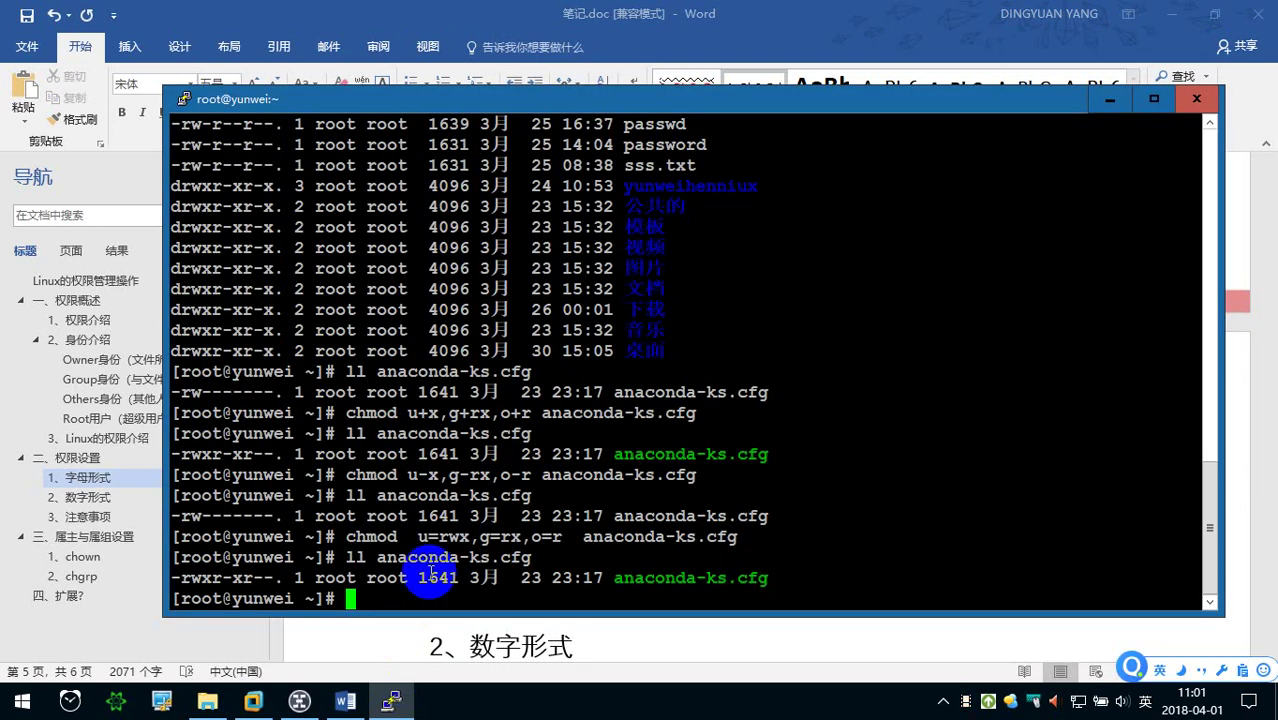
{"action": "key", "text": "Up"}
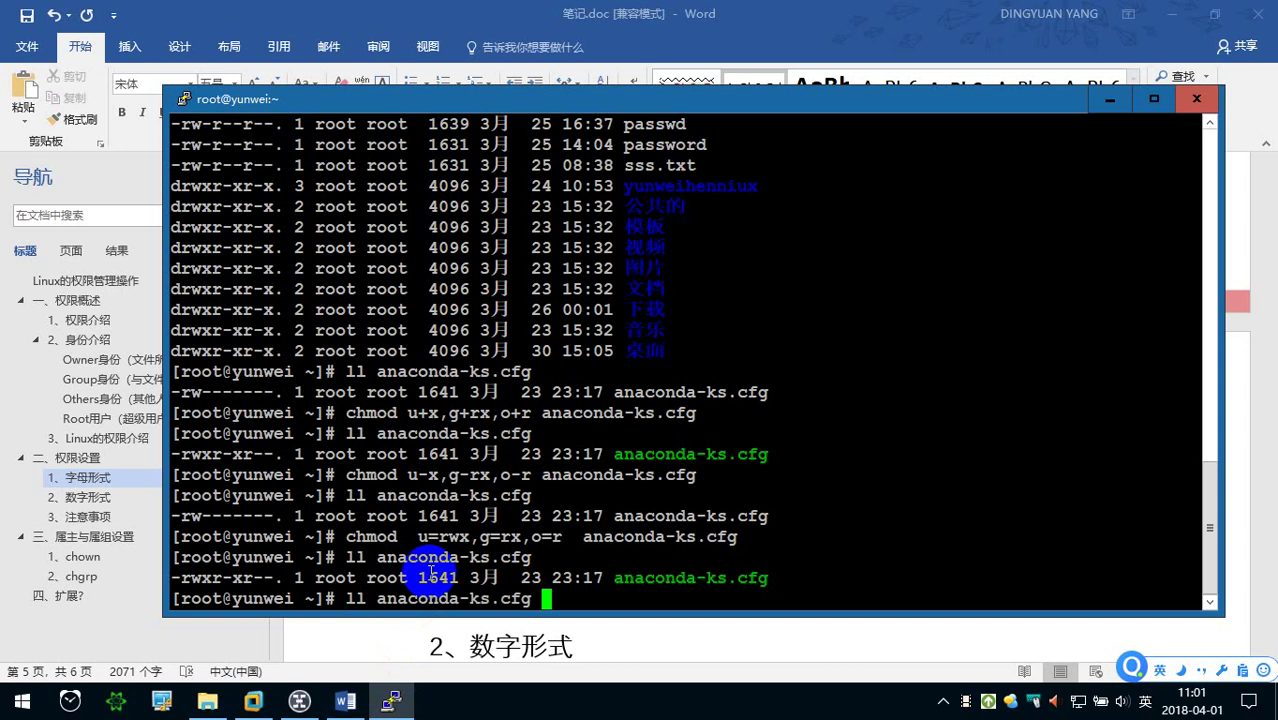
{"action": "key", "text": "Up"}
{"action": "key", "text": "Left"}
{"action": "key", "text": "Left"}
{"action": "key", "text": "Left"}
{"action": "key", "text": "Left"}
{"action": "key", "text": "Left"}
{"action": "key", "text": "Left"}
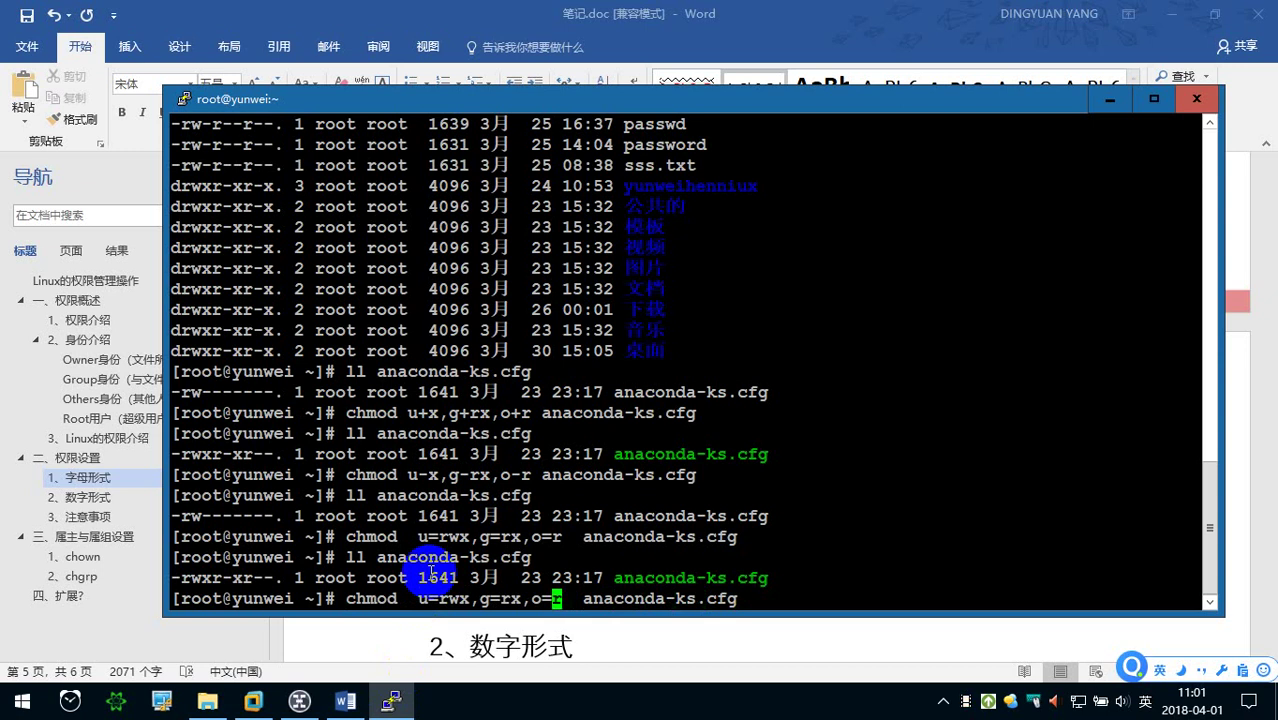
{"action": "type", "text": "x"}
{"action": "key", "text": "Left"}
{"action": "key", "text": "Left"}
{"action": "key", "text": "Left"}
{"action": "key", "text": "Left"}
{"action": "key", "text": "Left"}
{"action": "key", "text": "Left"}
{"action": "type", "text": "w"}
{"action": "key", "text": "Right"}
{"action": "key", "text": "Right"}
{"action": "key", "text": "Right"}
{"action": "key", "text": "Return"}
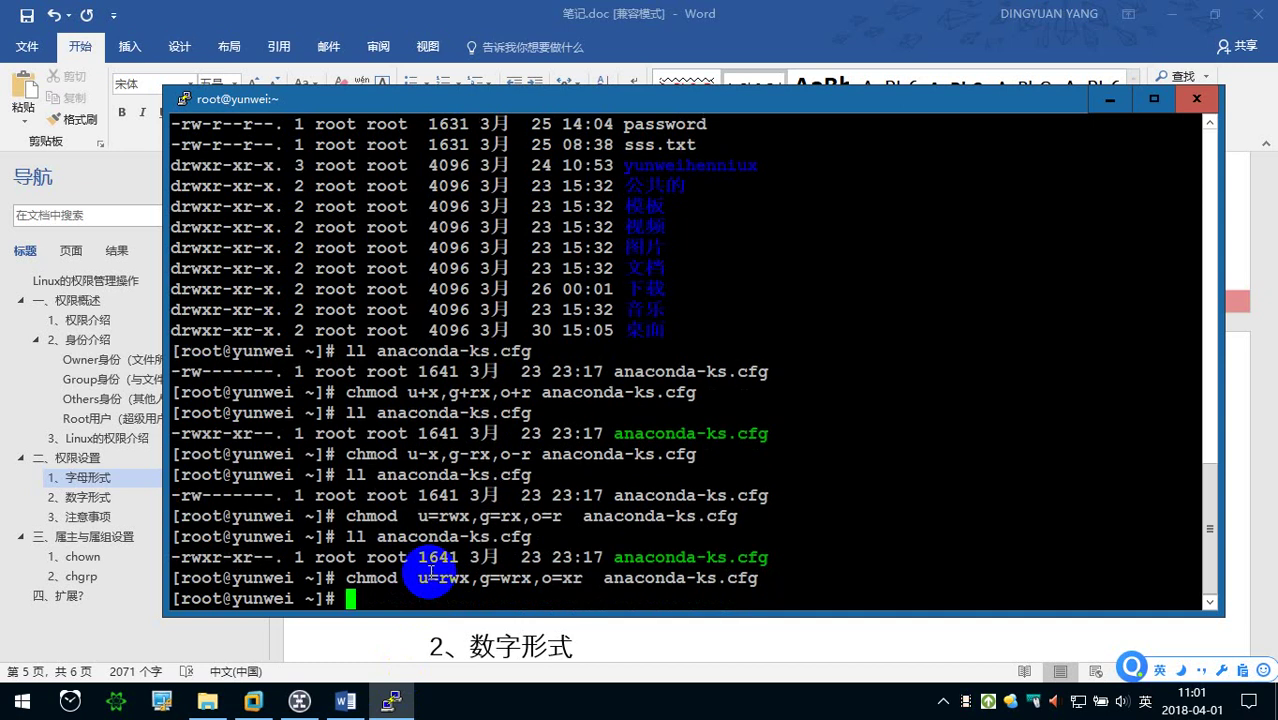
- List anaconda-ks.cfg to confirm -rwxrwxr-x, then return to the Word notes
{"action": "key", "text": "Up"}
{"action": "key", "text": "Up"}
{"action": "key", "text": "Return"}
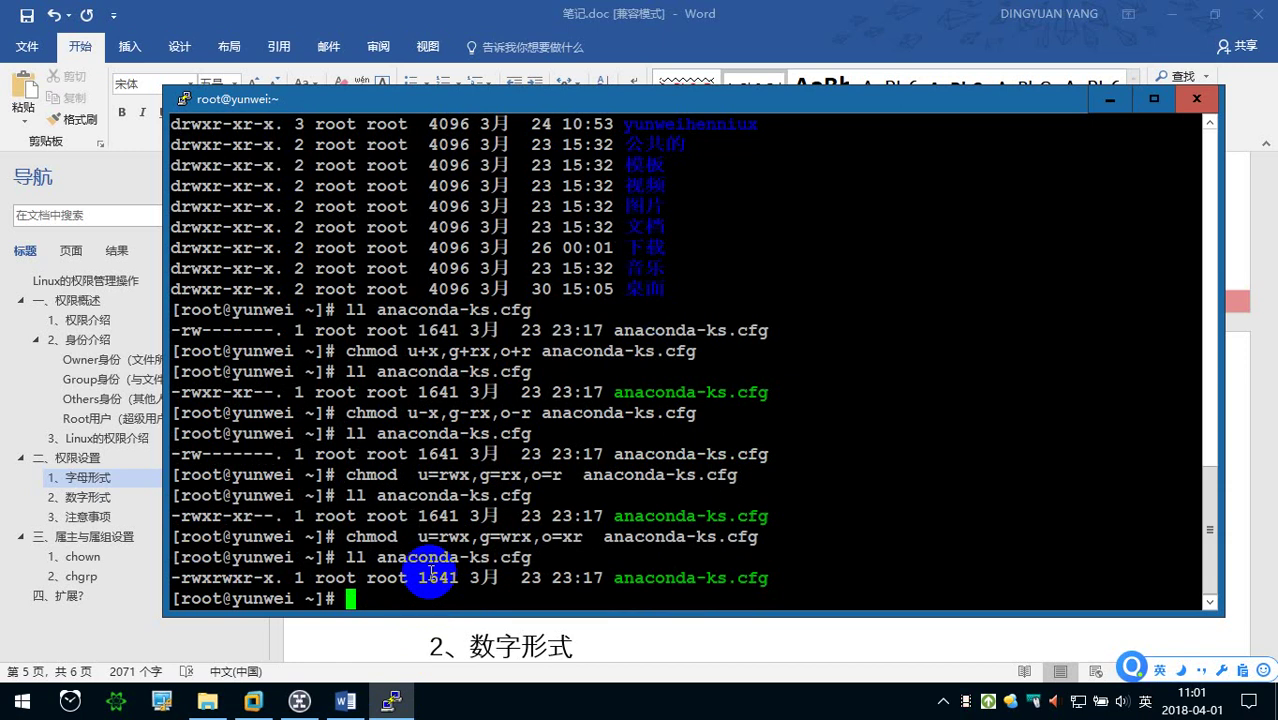
{"action": "left_click", "coordinate": [337, 708]}
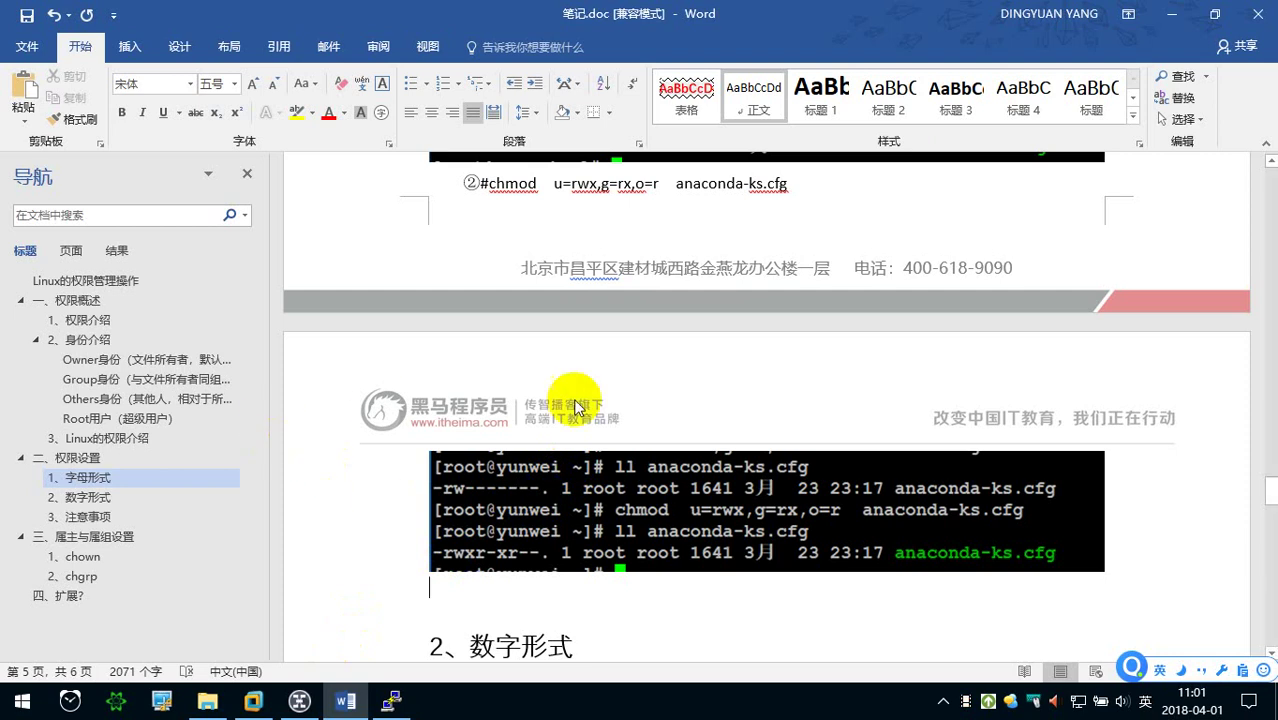
- Scroll through the chmod letter-form examples in the notes, then bring the SSH terminal forward
{"action": "scroll", "coordinate": [543, 470], "scroll_direction": "up", "scroll_amount": 5}
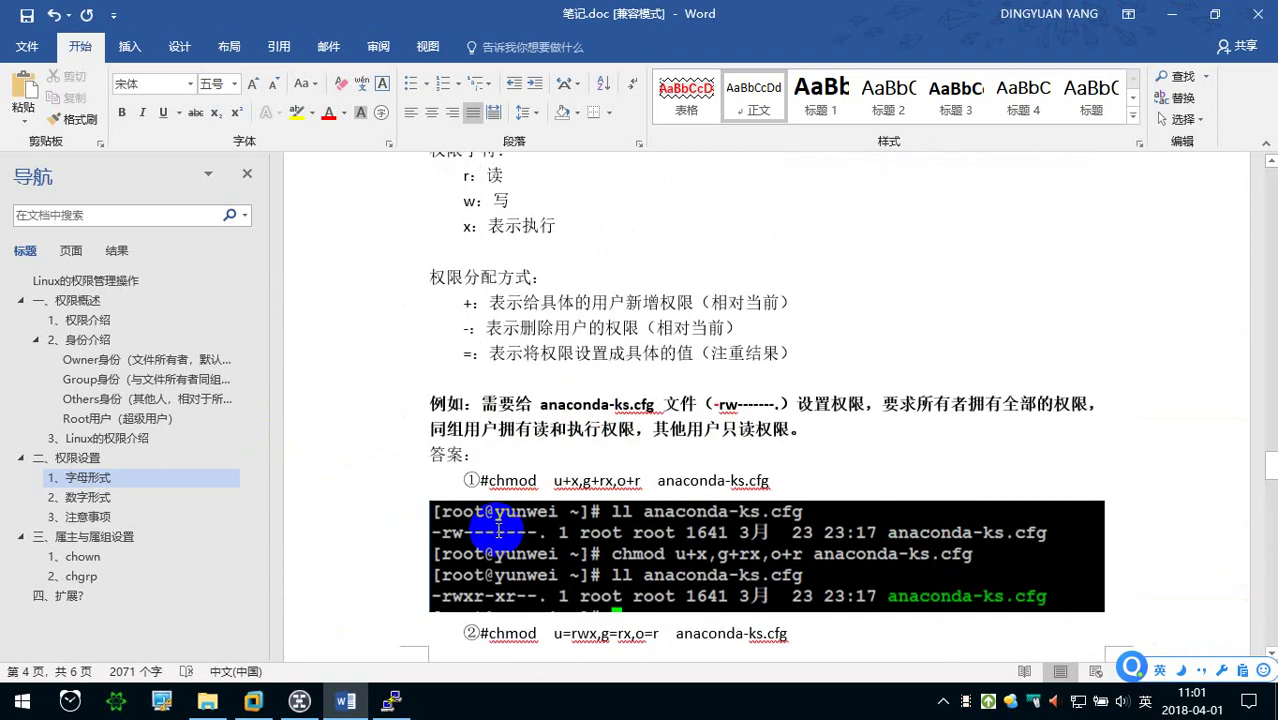
{"action": "scroll", "coordinate": [497, 529], "scroll_direction": "down", "scroll_amount": 5}
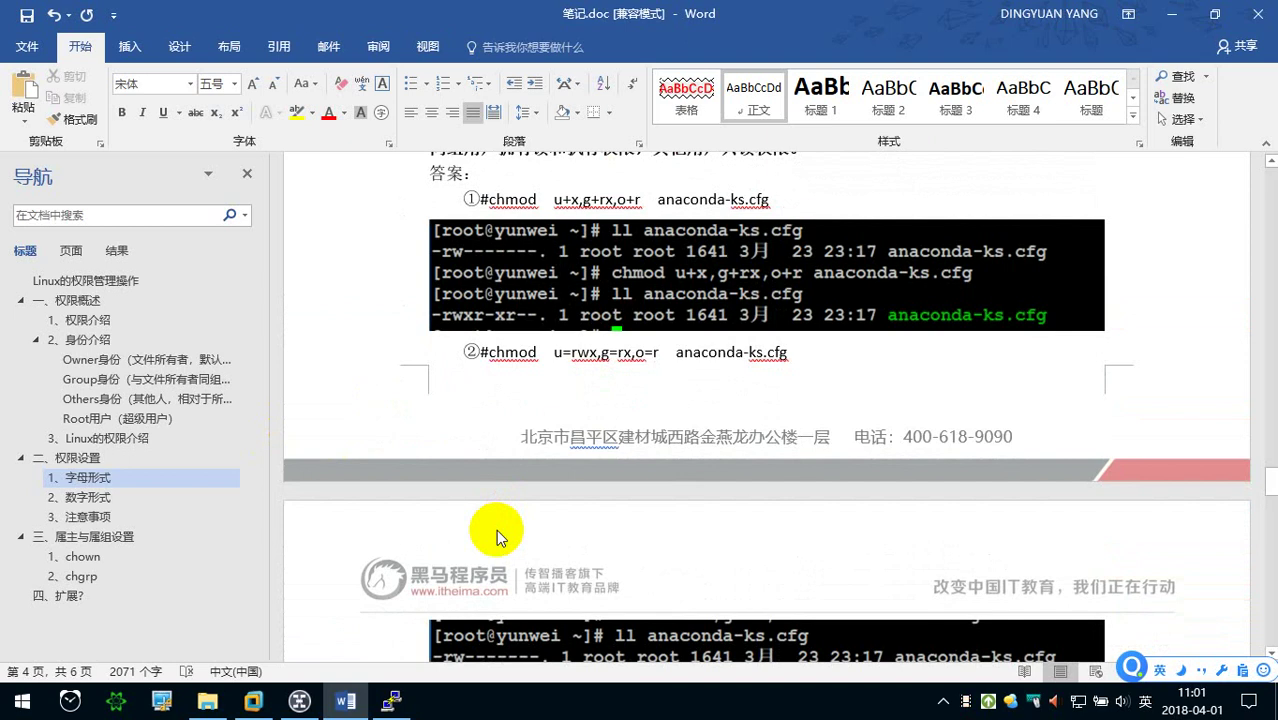
{"action": "scroll", "coordinate": [535, 440], "scroll_direction": "down", "scroll_amount": 1}
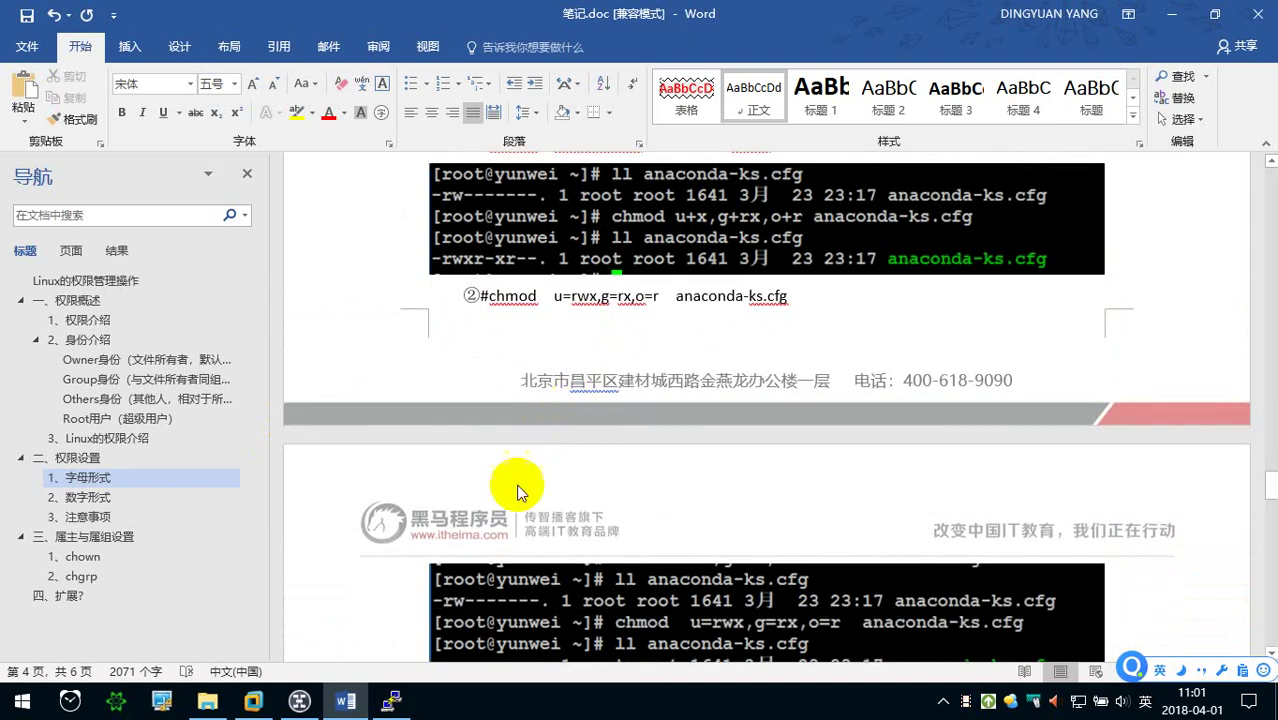
{"action": "left_click", "coordinate": [393, 703]}
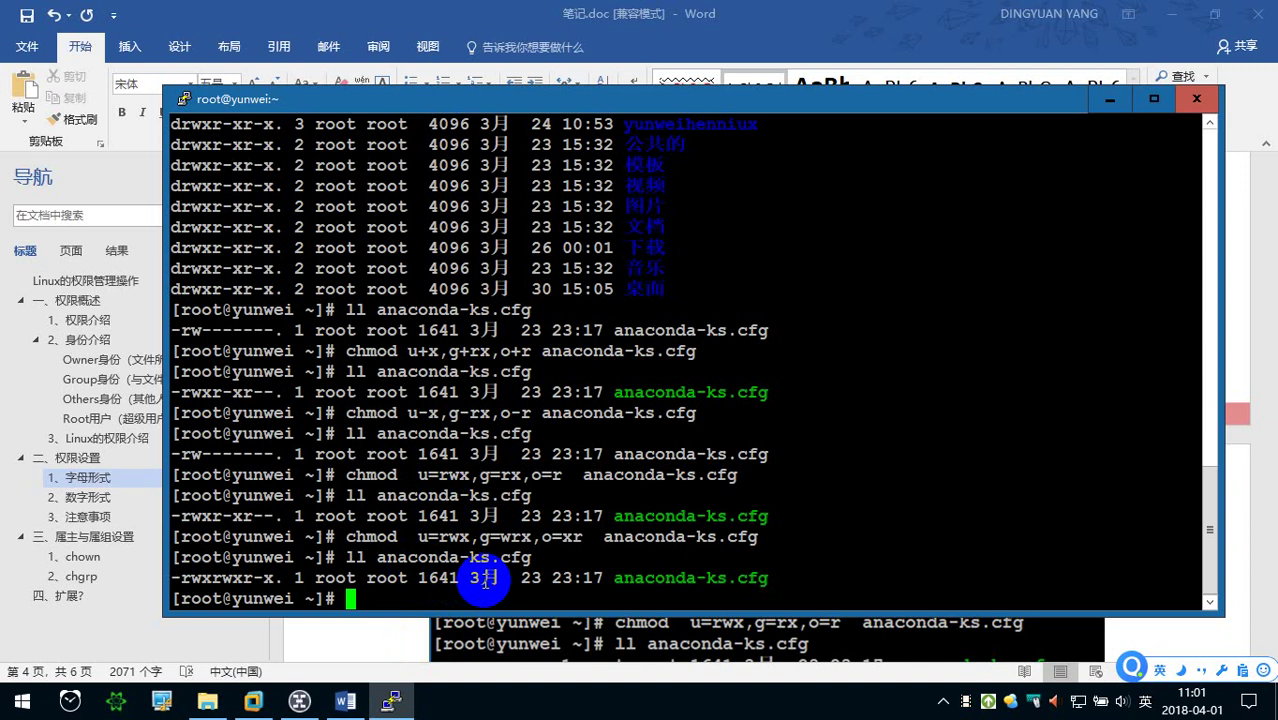
- Remove all permissions from anaconda-ks.cfg with chmod a=--- and list it as ----------
{"action": "type", "text": "chmod "}
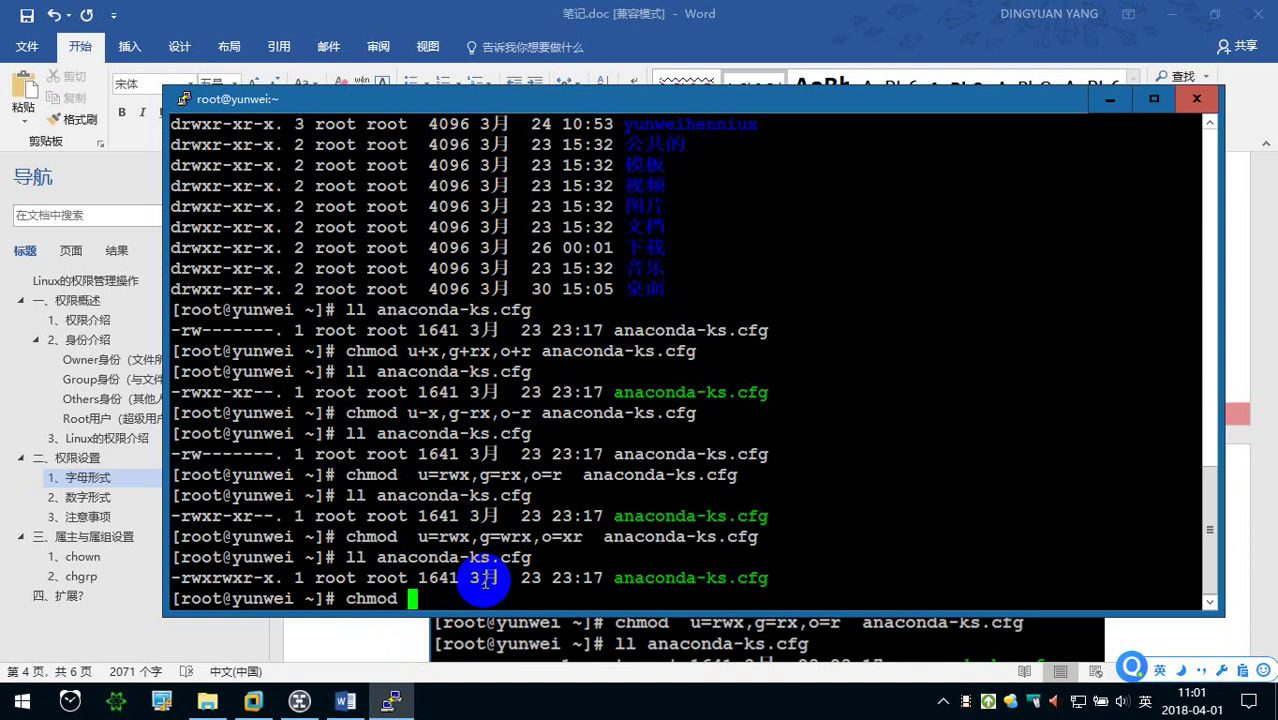
{"action": "type", "text": "a"}
{"action": "type", "text": "=--- a"}
{"action": "key", "text": "Tab"}
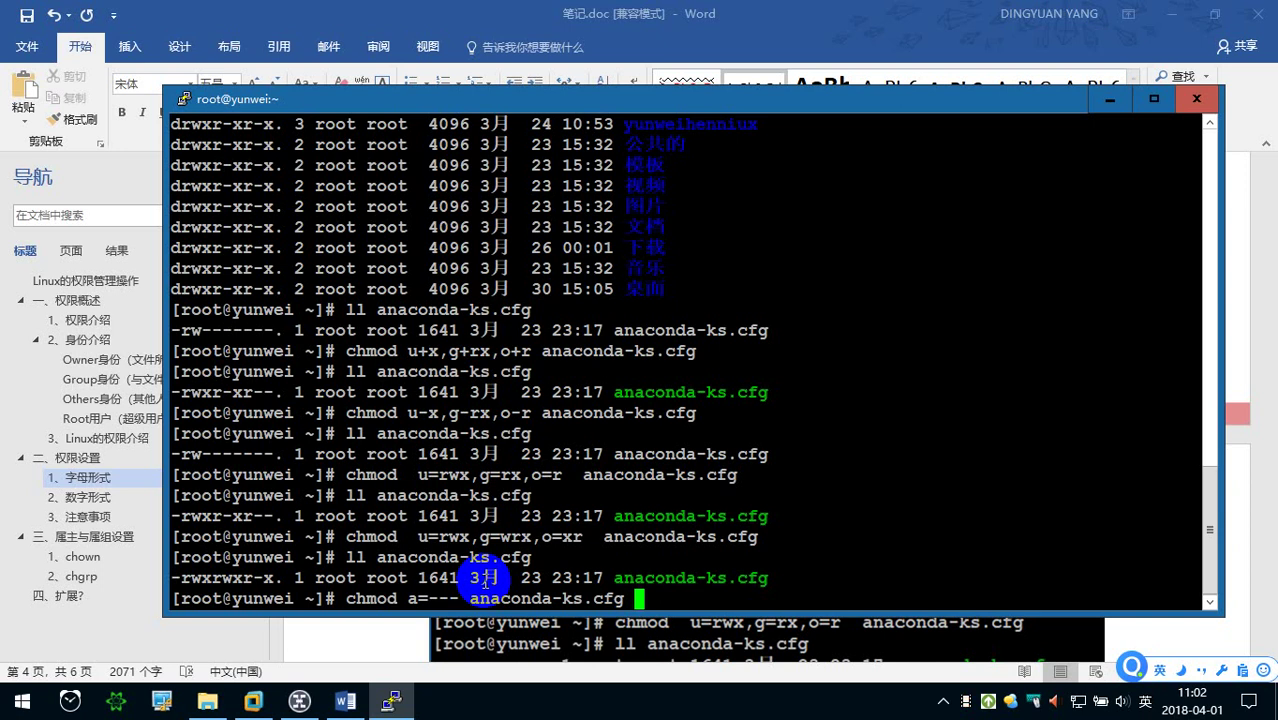
{"action": "key", "text": "Return"}
{"action": "type", "text": "ll"}
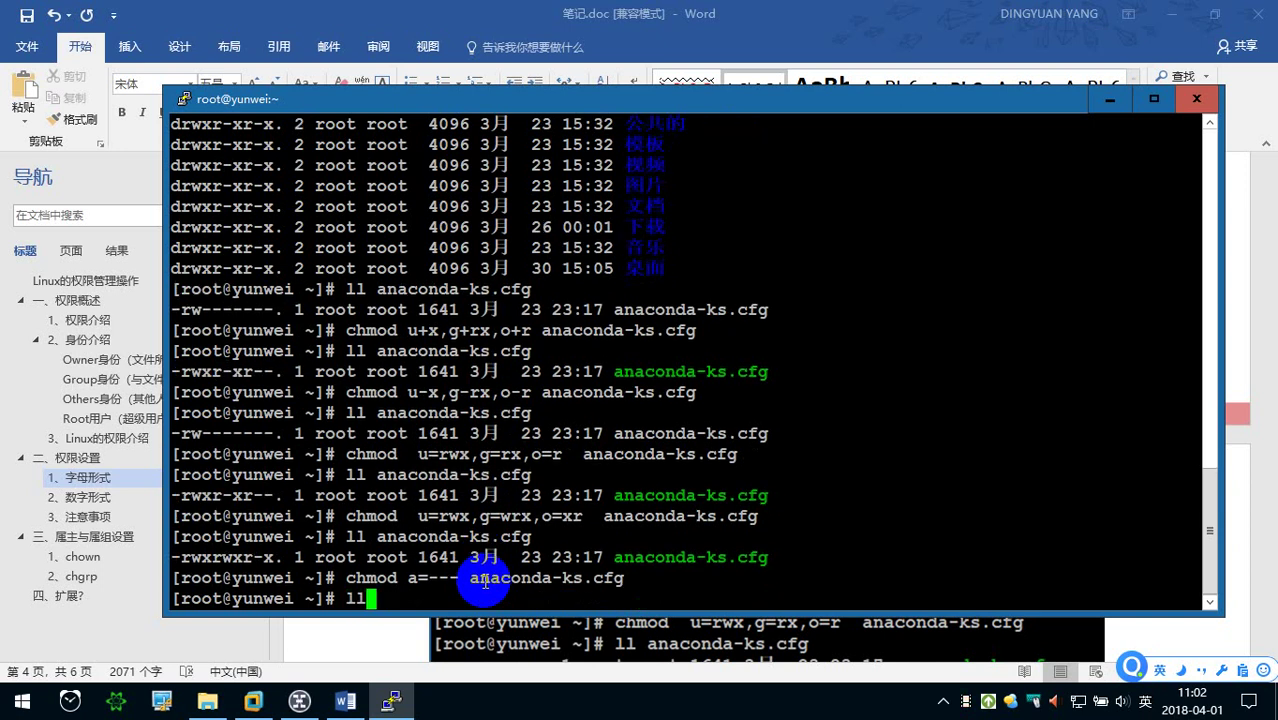
{"action": "type", "text": " an"}
{"action": "key", "text": "Tab"}
{"action": "key", "text": "Return"}
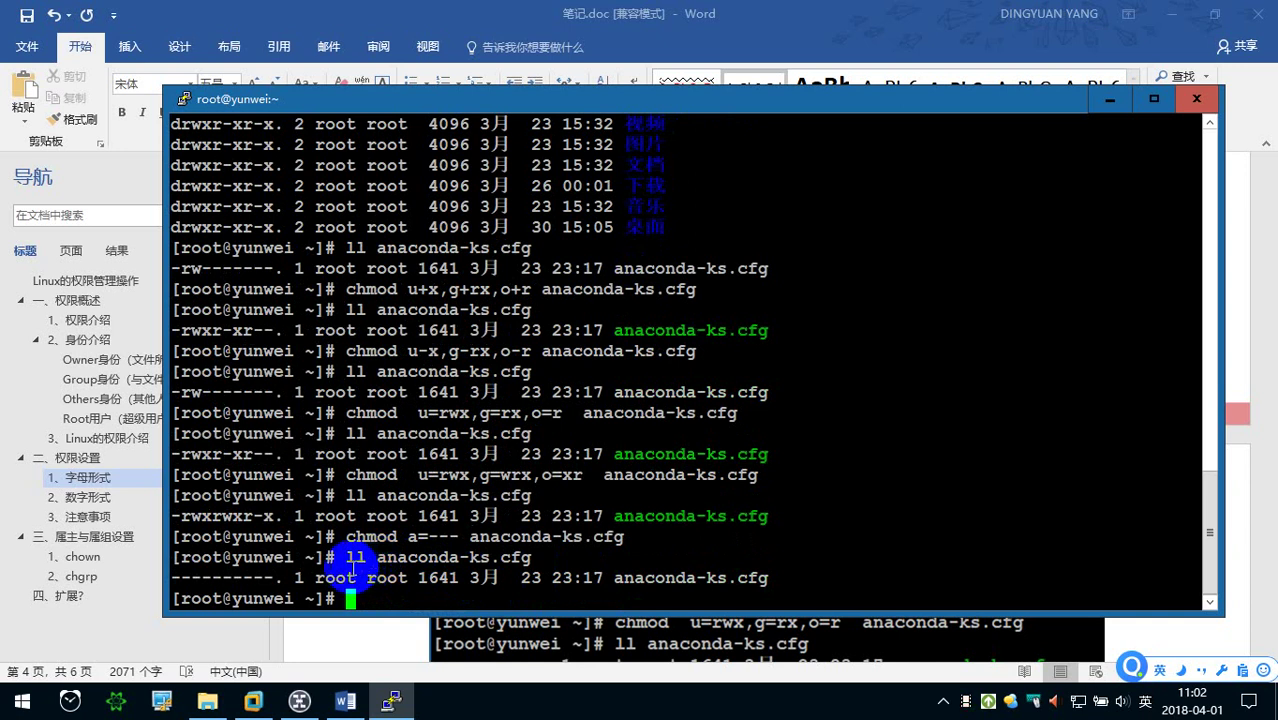
- Open anaconda-ks.cfg in vim to test access, then quit with :q
{"action": "left_click_drag", "start_coordinate": [272, 582], "coordinate": [178, 580]}
{"action": "left_click", "coordinate": [180, 580]}
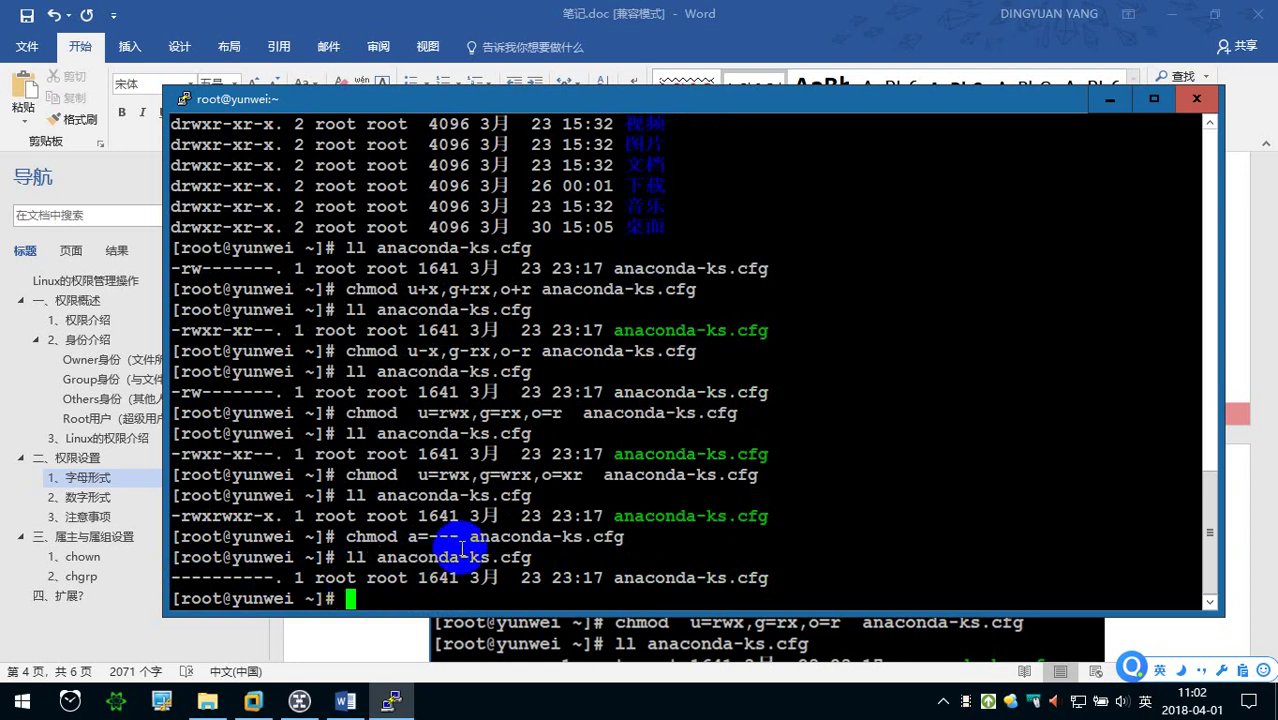
{"action": "left_click", "coordinate": [378, 556]}
{"action": "double_click", "coordinate": [380, 556]}
{"action": "double_click", "coordinate": [432, 578]}
{"action": "type", "text": "vim anaconda-ks.cfg"}
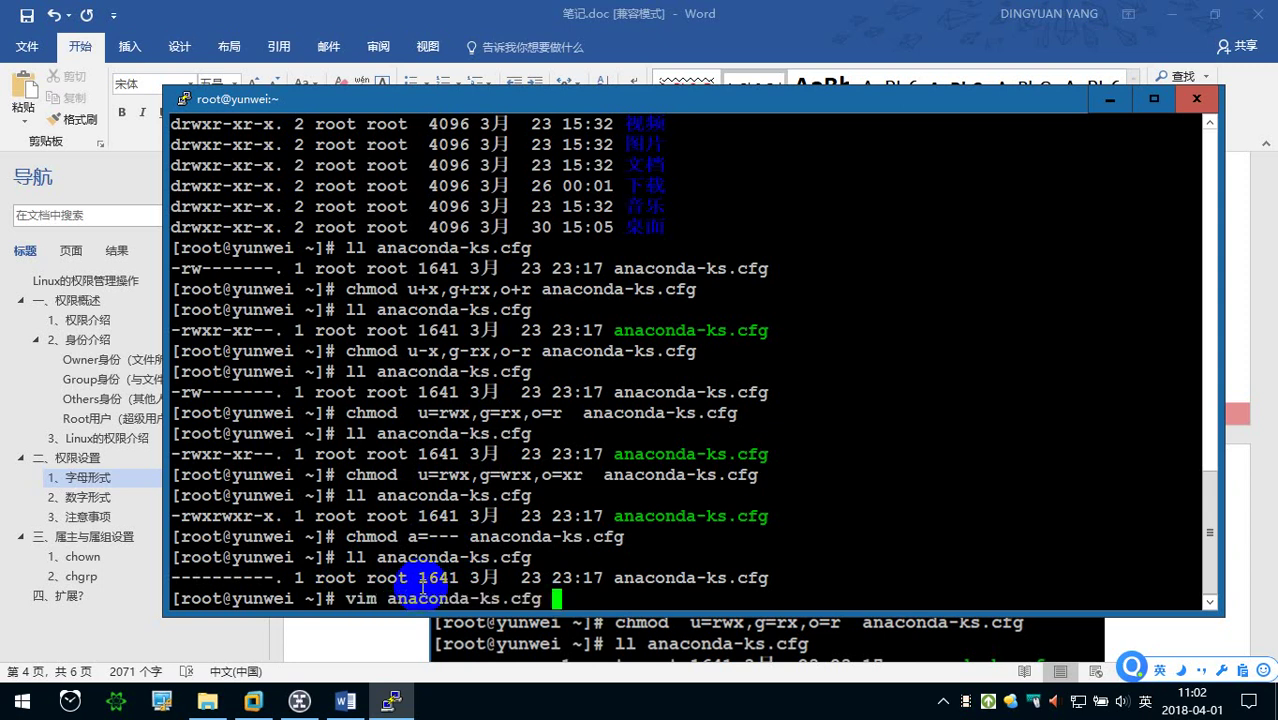
{"action": "key", "text": "Return"}
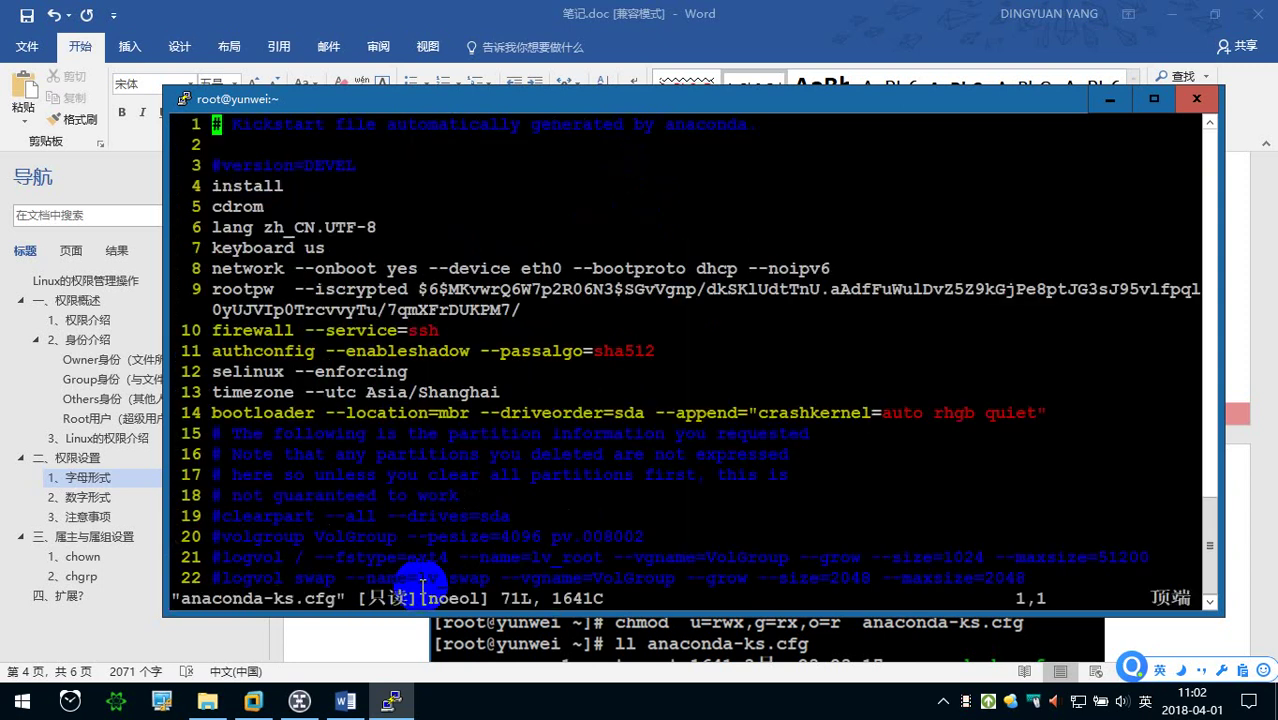
{"action": "type", "text": ":q"}
{"action": "key", "text": "Return"}
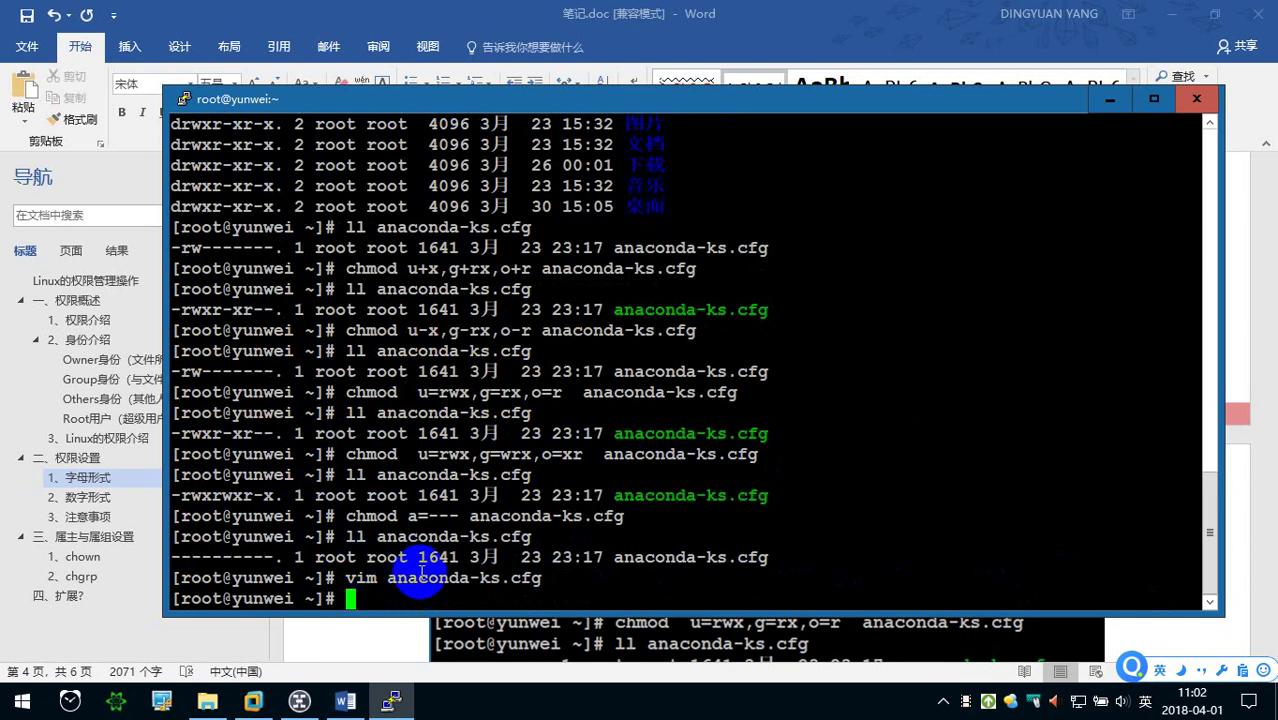
- Bring Word forward, scroll to the last letter-form screenshot, then switch back to the SSH terminal
{"action": "left_click", "coordinate": [455, 650]}
{"action": "scroll", "coordinate": [537, 508], "scroll_direction": "up", "scroll_amount": 3}
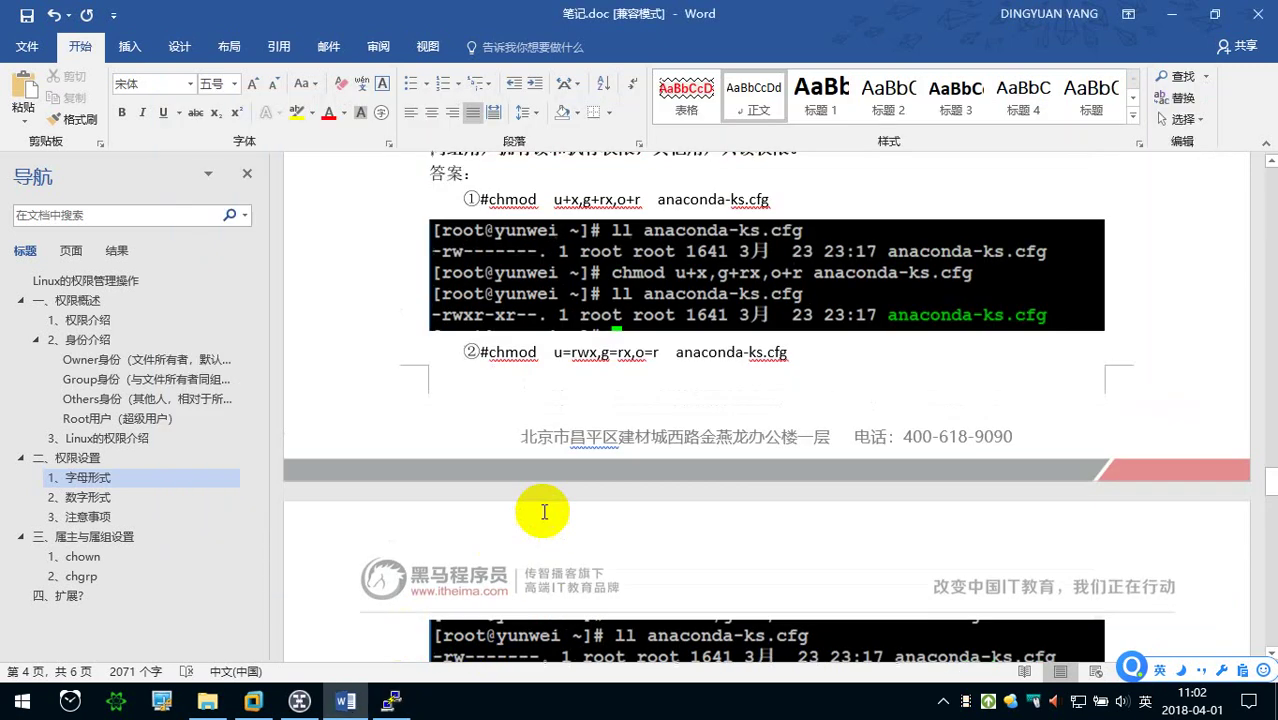
{"action": "scroll", "coordinate": [537, 508], "scroll_direction": "up", "scroll_amount": 3}
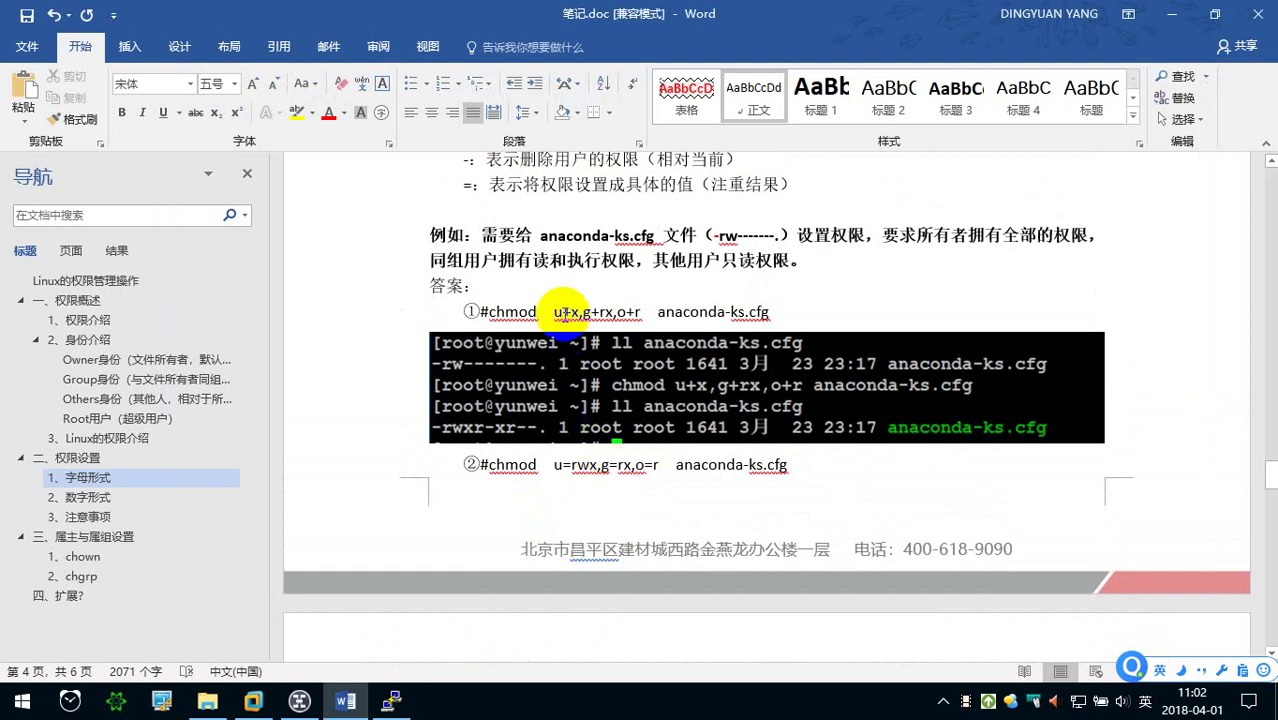
{"action": "scroll", "coordinate": [565, 313], "scroll_direction": "up", "scroll_amount": 2}
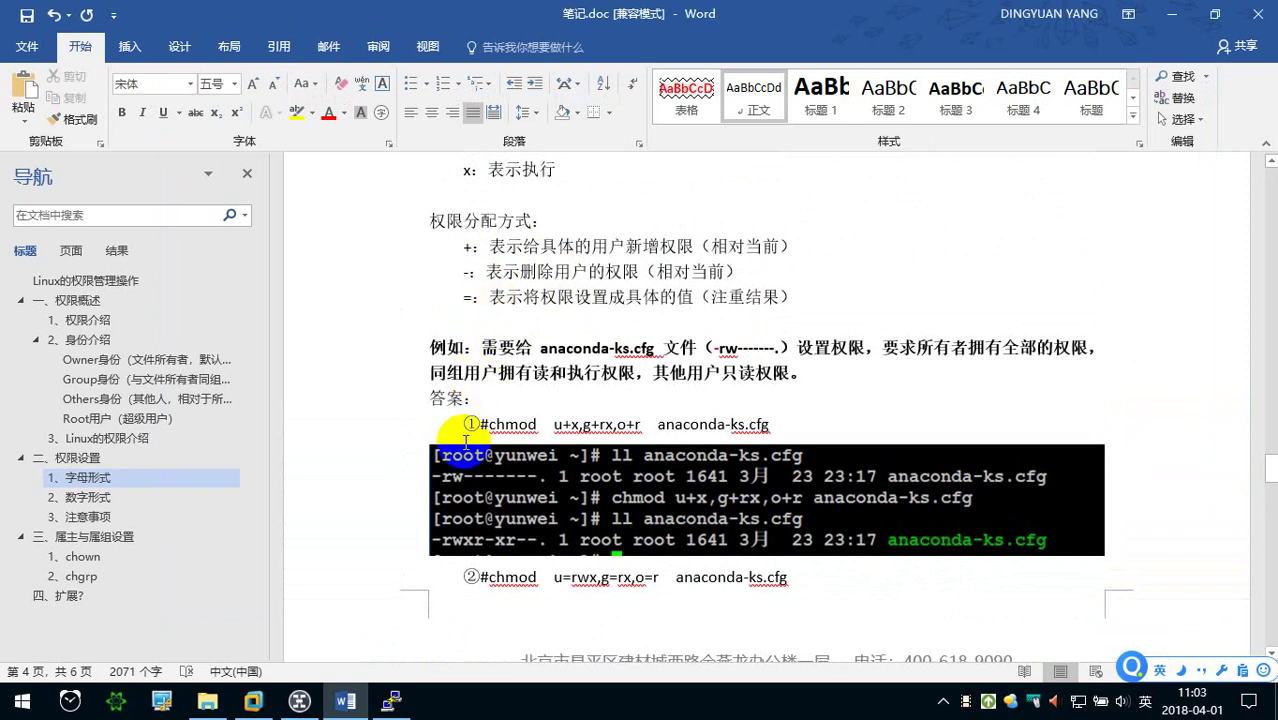
{"action": "scroll", "coordinate": [465, 440], "scroll_direction": "down", "scroll_amount": 5}
{"action": "left_click", "coordinate": [389, 700]}
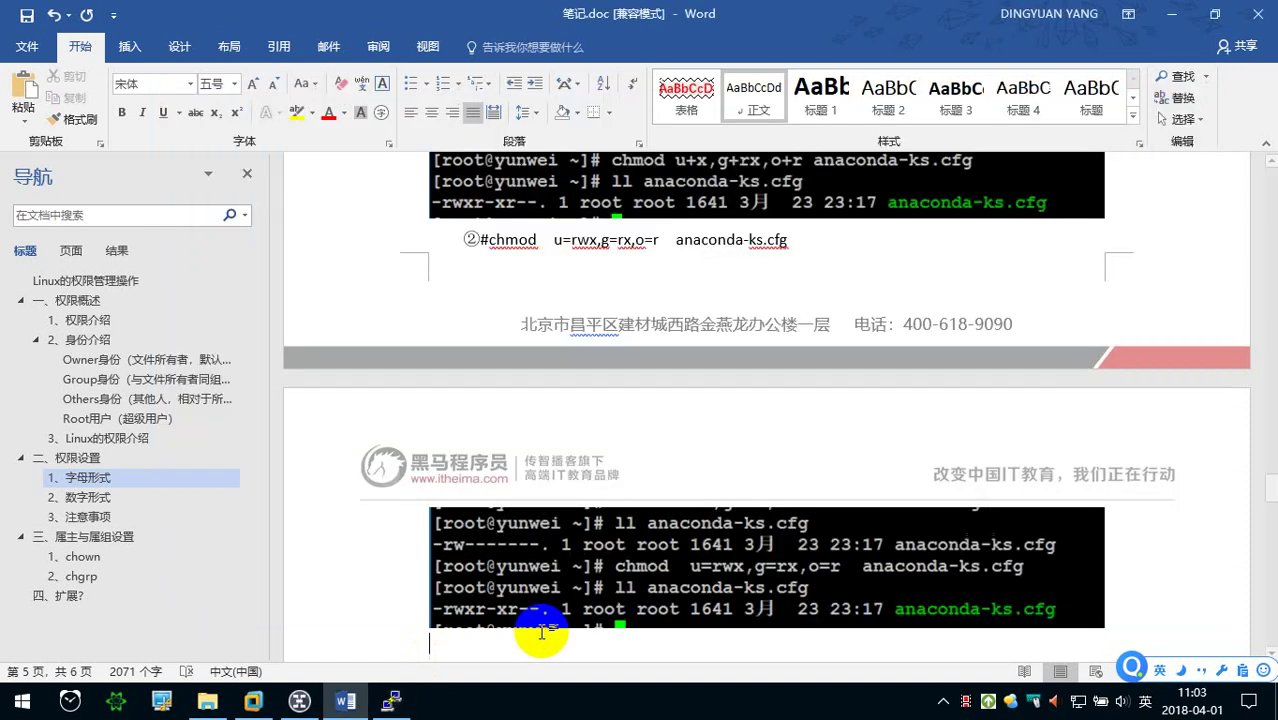
- Start a new line below the screenshot reading 例如：如果 using the Chinese input method
{"action": "left_click", "coordinate": [515, 634]}
{"action": "scroll", "coordinate": [522, 552], "scroll_direction": "down", "scroll_amount": 3}
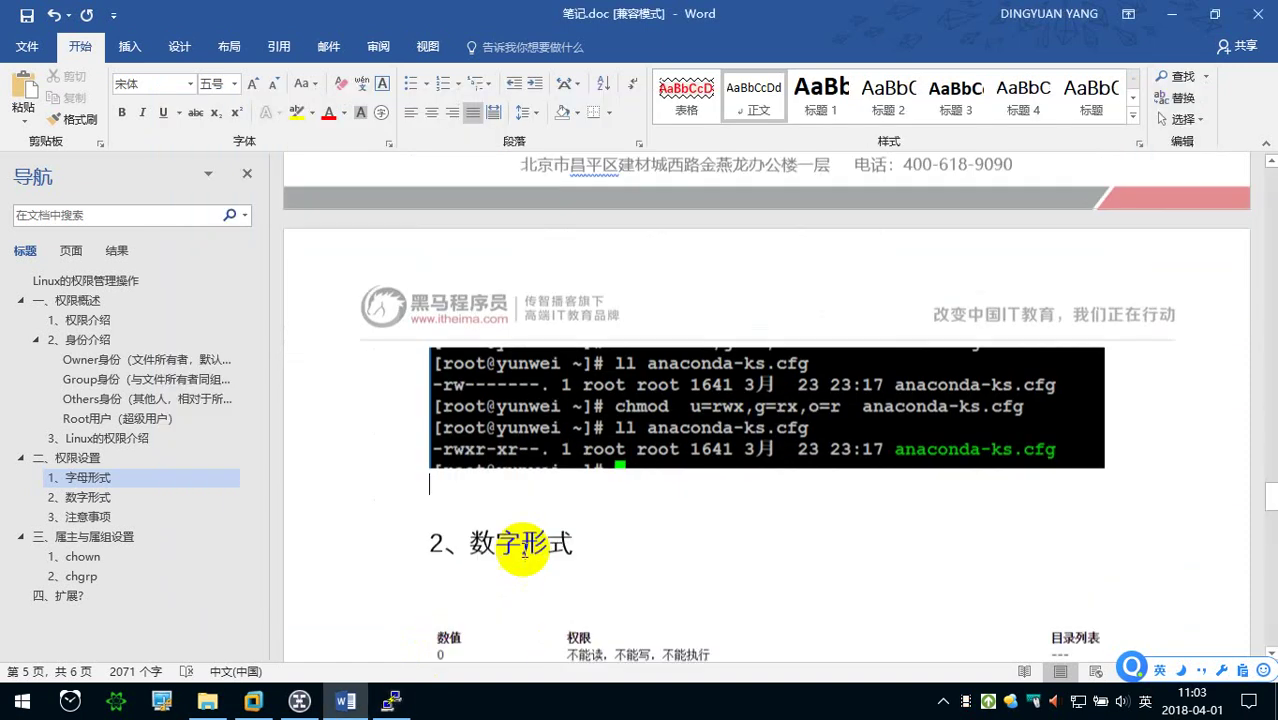
{"action": "key", "text": "Return"}
{"action": "type", "text": "liru"}
{"action": "key", "text": "BackSpace"}
{"action": "key", "text": "BackSpace"}
{"action": "key", "text": "BackSpace"}
{"action": "key", "text": "BackSpace"}
{"action": "key", "text": "shift"}
{"action": "type", "text": "liru"}
{"action": "key", "text": "space"}
{"action": "type", "text": "：ruguo"}
{"action": "key", "text": "space"}
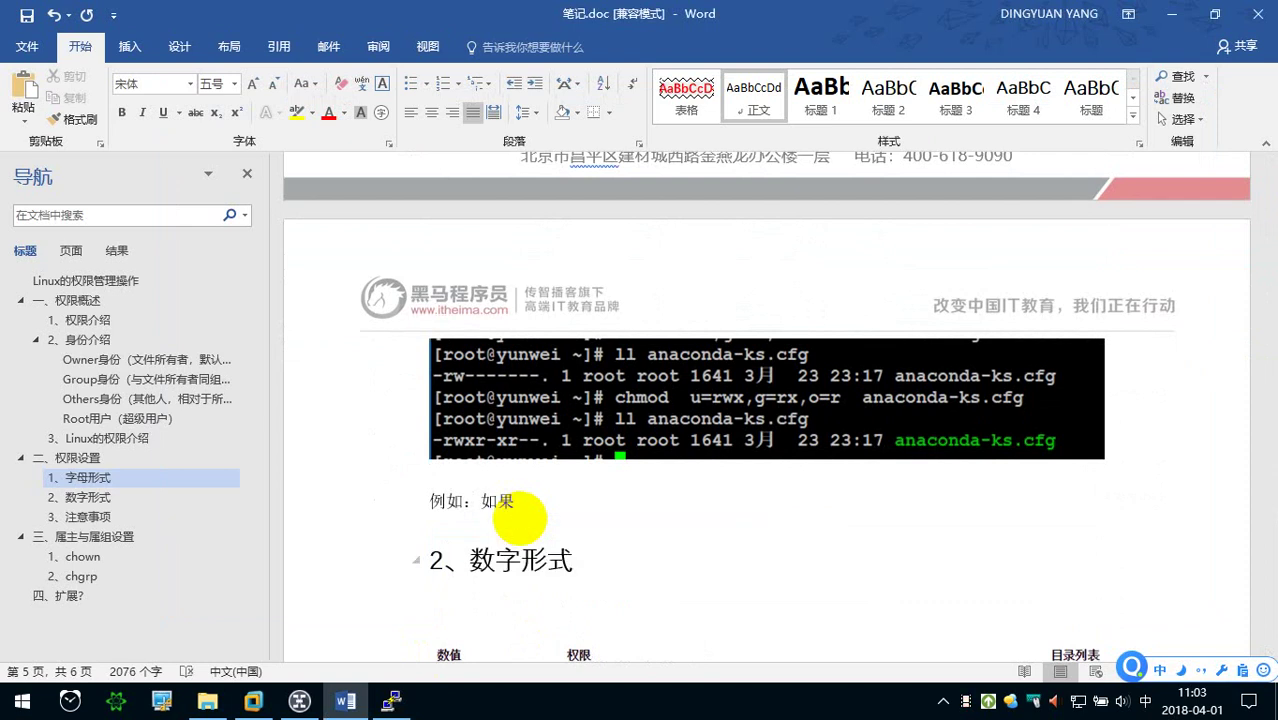
- Paste anaconda-ks.cfg after 如果 and finish the sentence ending 则可以写成
{"action": "scroll", "coordinate": [628, 408], "scroll_direction": "up", "scroll_amount": 3}
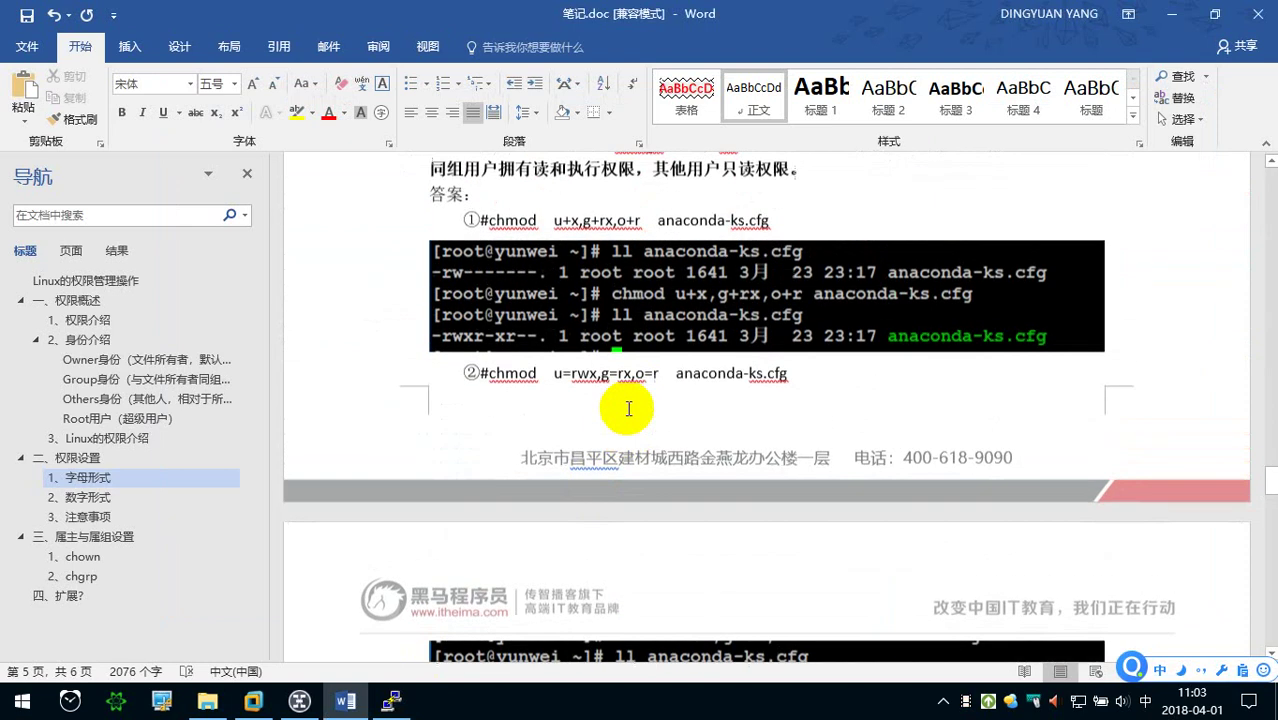
{"action": "scroll", "coordinate": [628, 408], "scroll_direction": "up", "scroll_amount": 2}
{"action": "left_click_drag", "start_coordinate": [657, 424], "coordinate": [765, 428]}
{"action": "key", "text": "ctrl+c"}
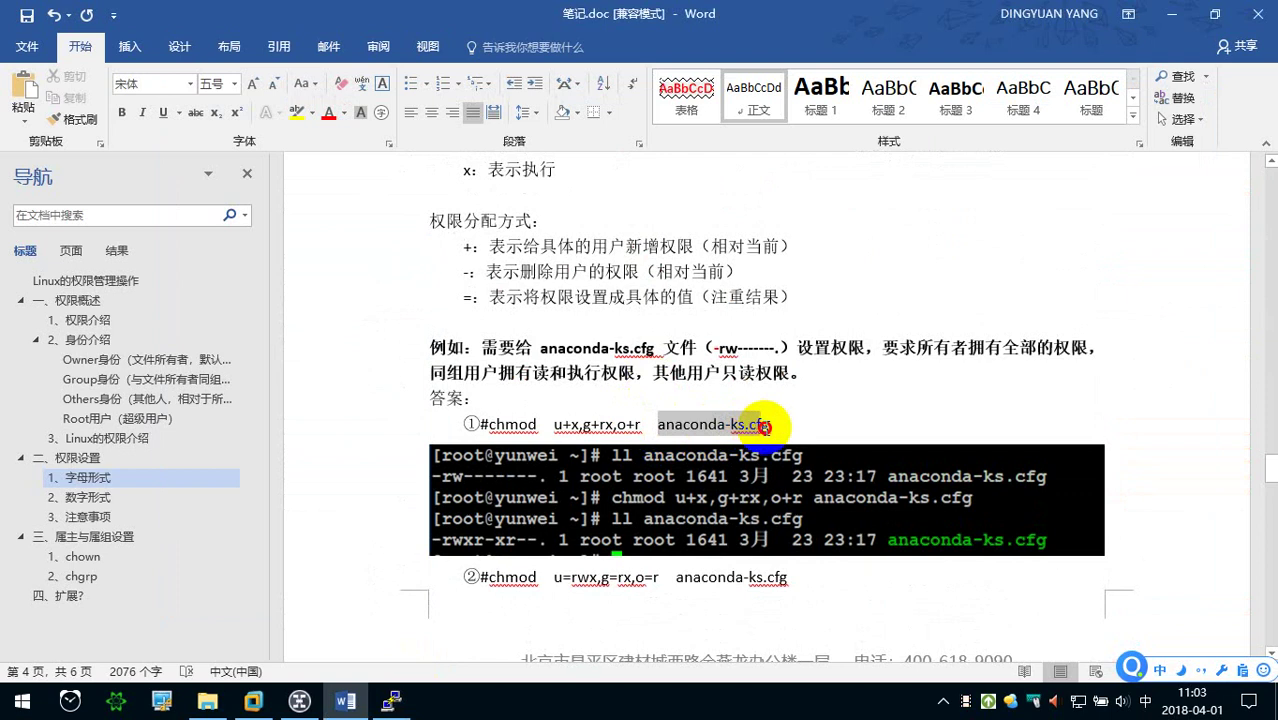
{"action": "left_click", "coordinate": [700, 496]}
{"action": "scroll", "coordinate": [700, 496], "scroll_direction": "down", "scroll_amount": 4}
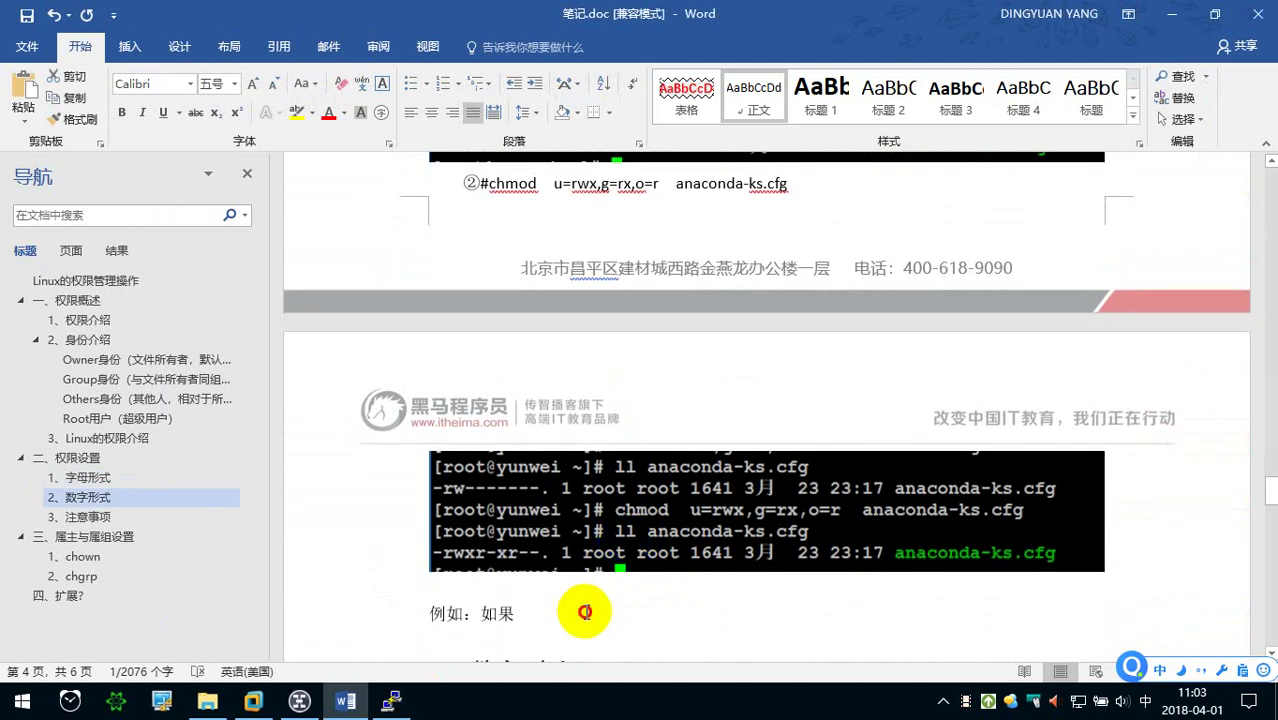
{"action": "left_click", "coordinate": [585, 612]}
{"action": "key", "text": "ctrl+v"}
{"action": "type", "text": "文件.."}
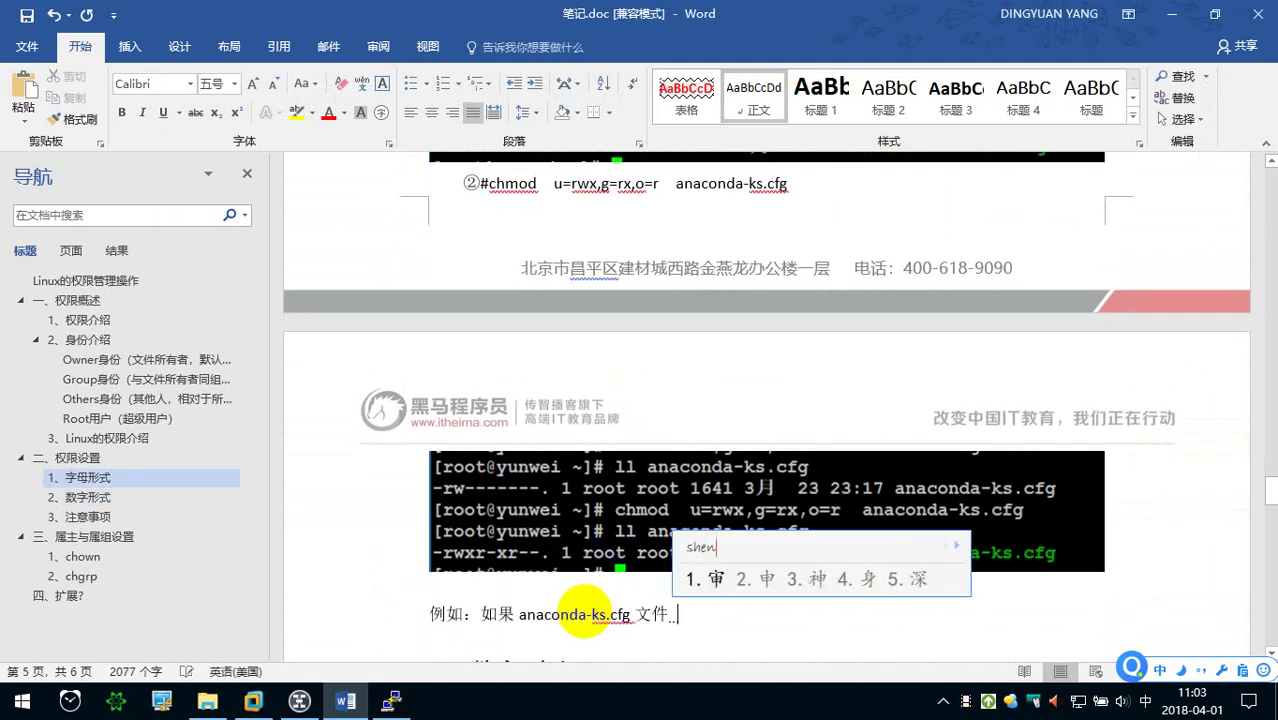
{"action": "type", "text": "什么权限都"}
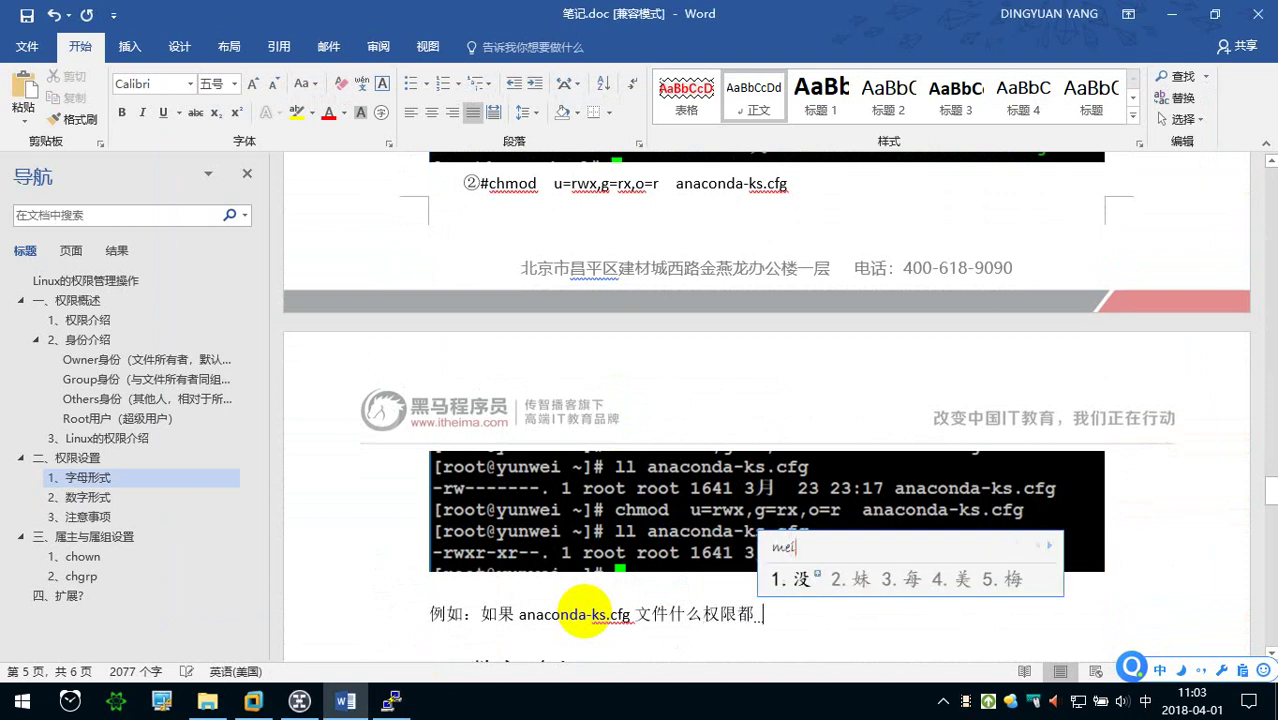
{"action": "type", "text": "没有，可以"}
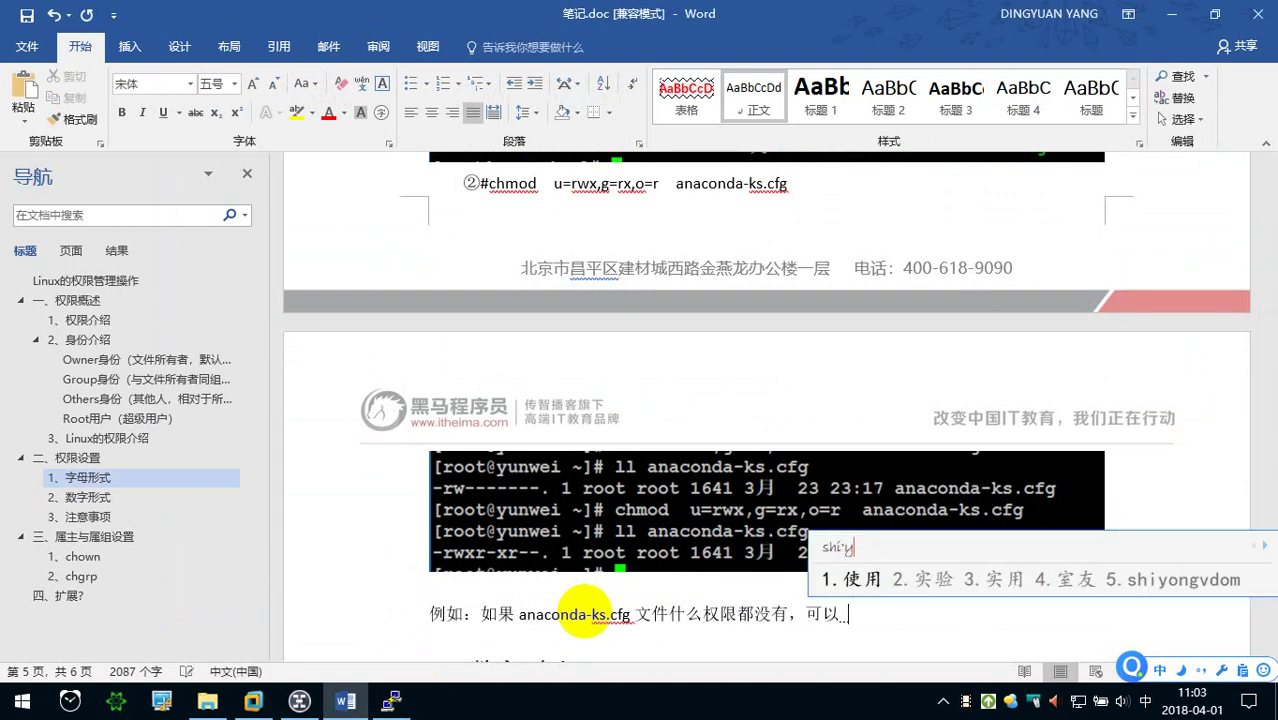
{"action": "type", "text": "使用root用户设置"}
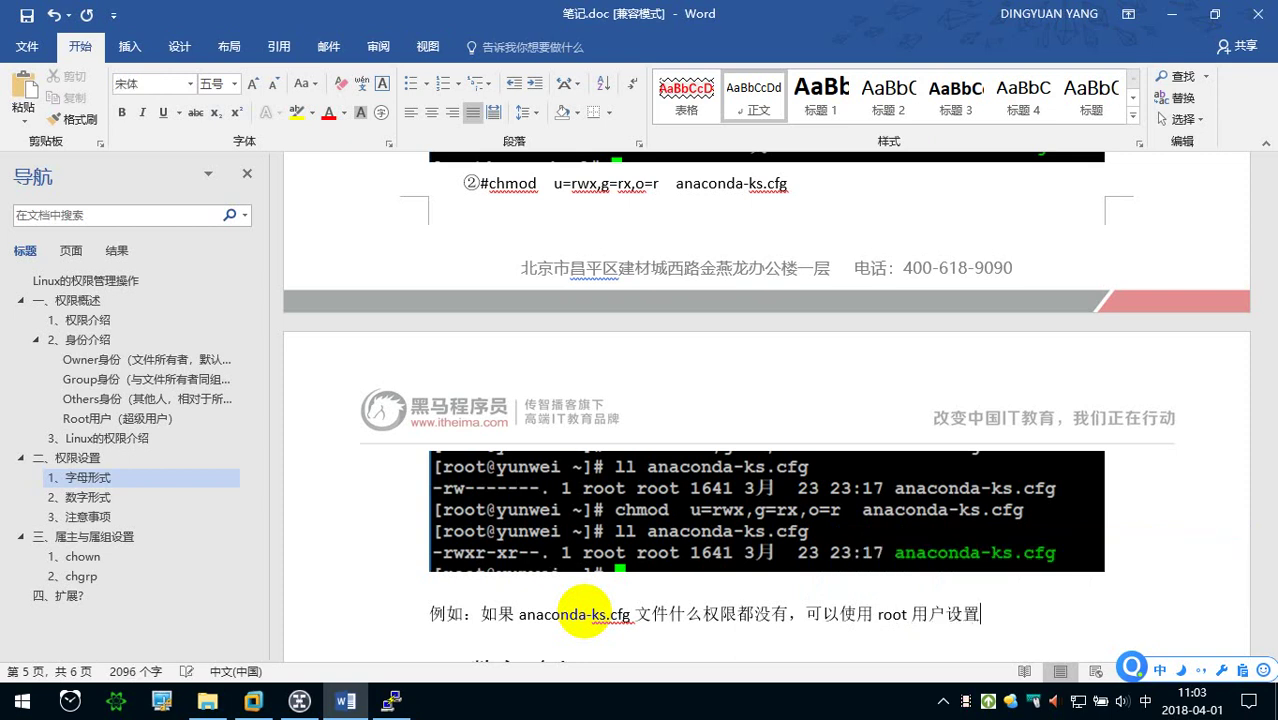
{"action": "type", "text": "所有人"}
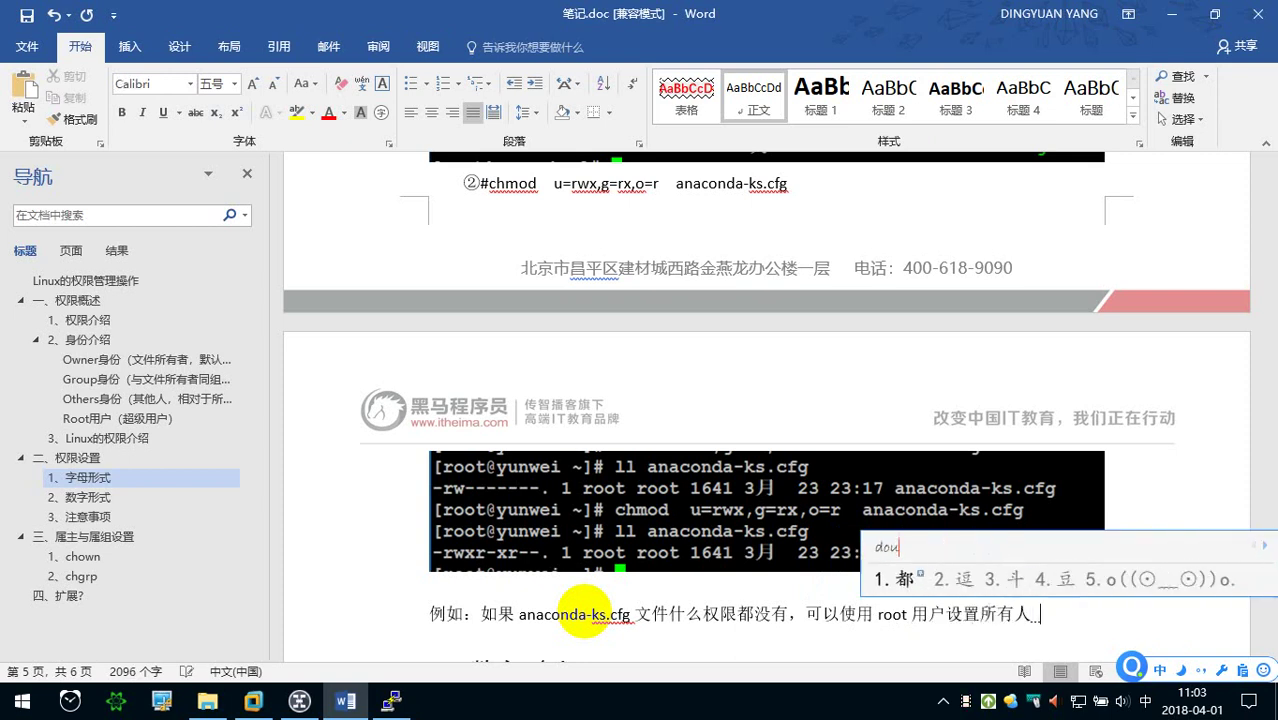
{"action": "type", "text": "都有"}
{"action": "type", "text": "执行"}
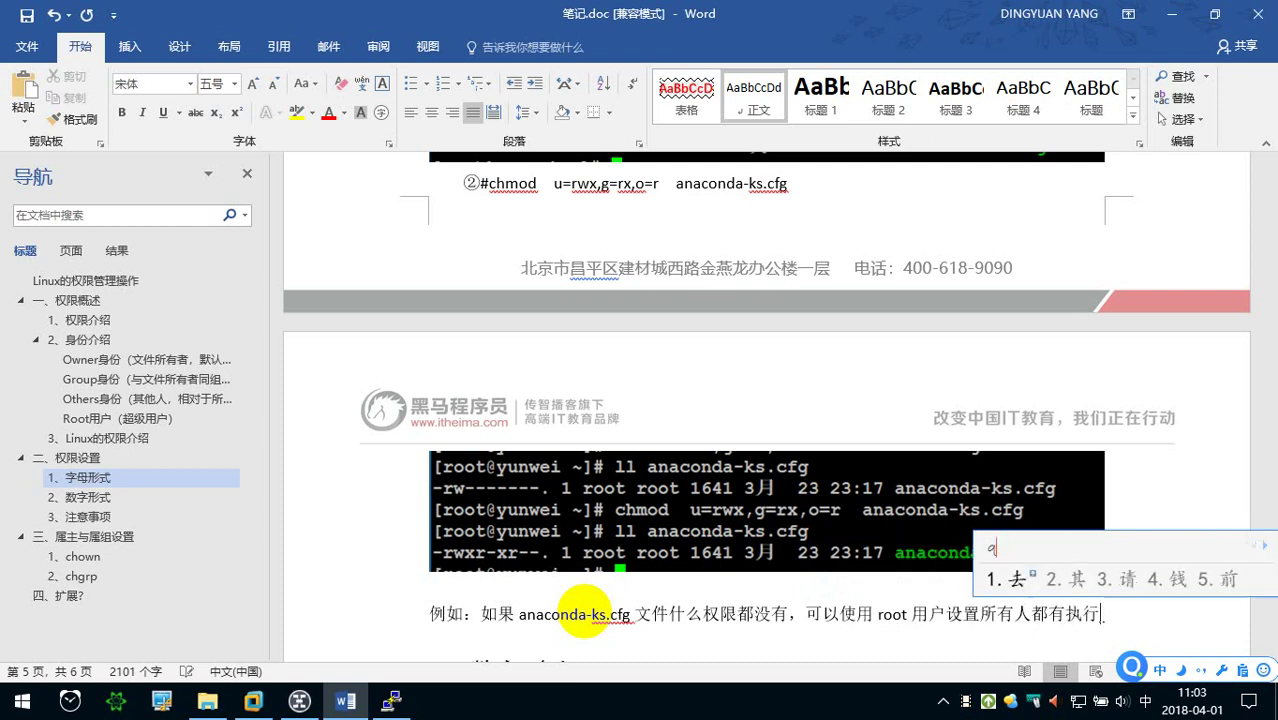
{"action": "type", "text": "权限，则可以写成"}
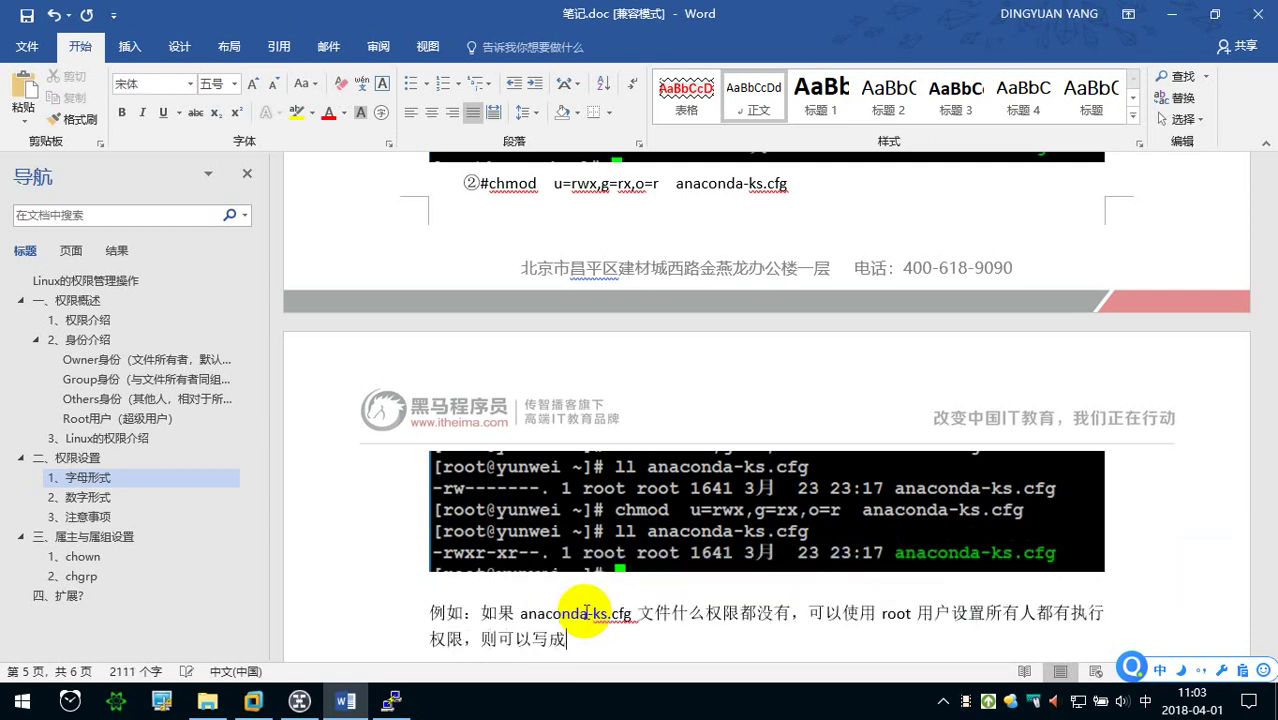
{"action": "key", "text": "Return"}
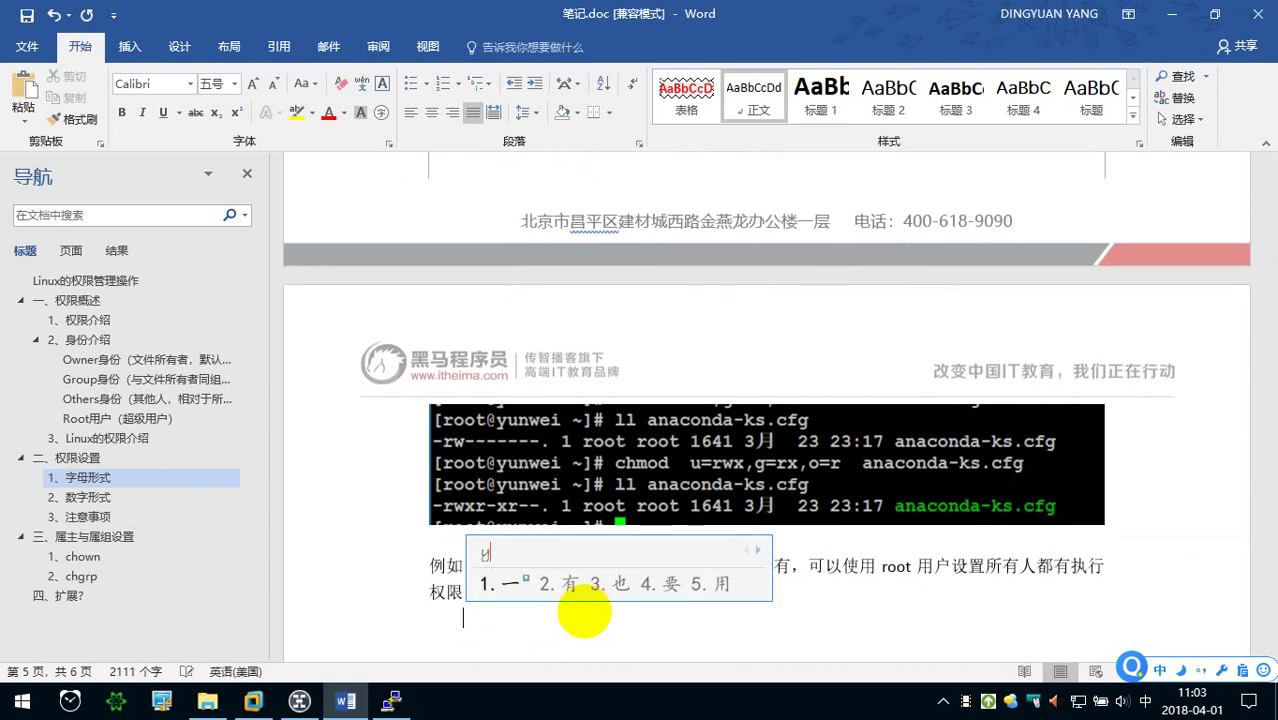
- Write the first example line ①#chmod +x followed by the pasted anaconda-ks.cfg
{"action": "type", "text": "①"}
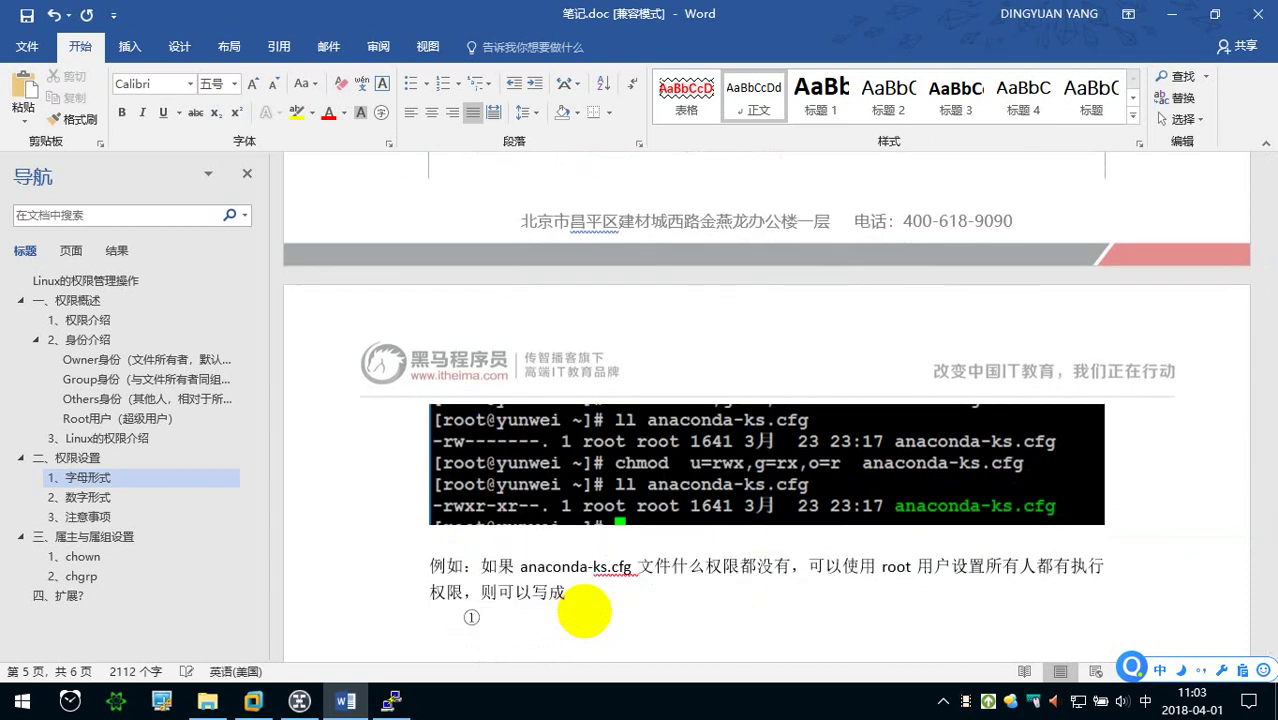
{"action": "type", "text": "chod"}
{"action": "key", "text": "Return"}
{"action": "key", "text": "Left"}
{"action": "key", "text": "Left"}
{"action": "key", "text": "Left"}
{"action": "key", "text": "Left"}
{"action": "type", "text": "#ch"}
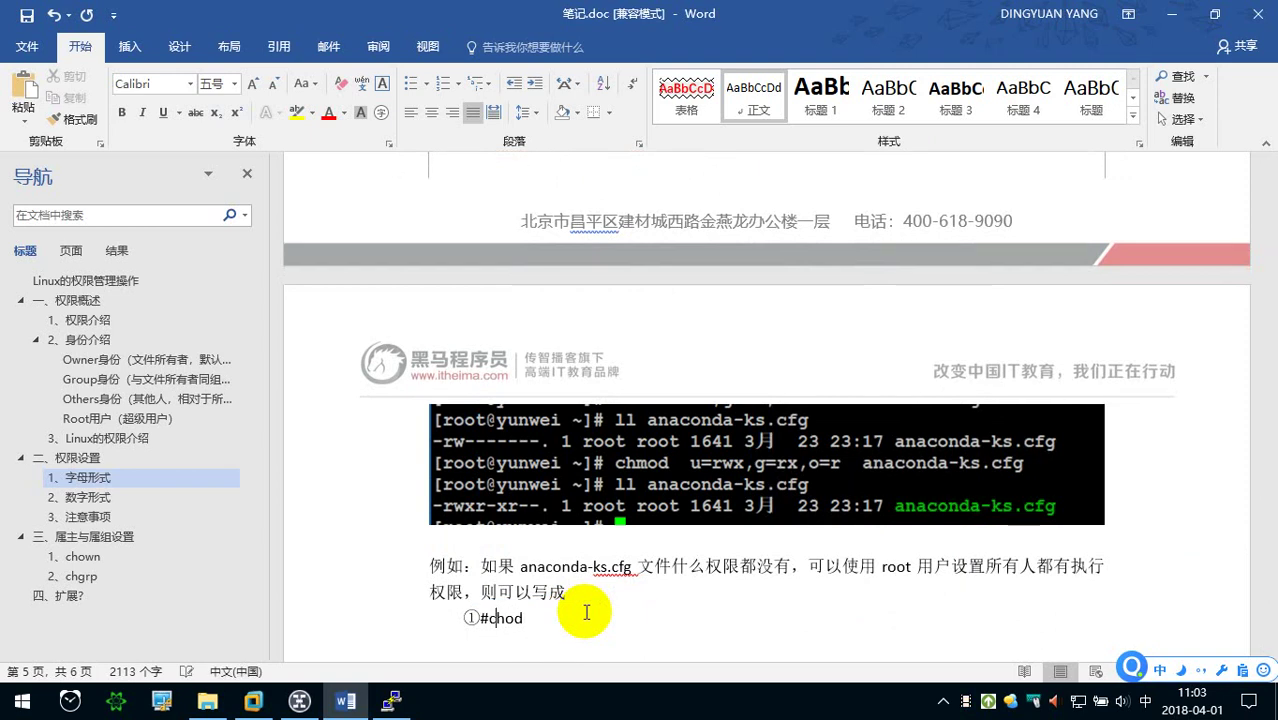
{"action": "type", "text": "m"}
{"action": "key", "text": "Return"}
{"action": "key", "text": "Right"}
{"action": "key", "text": "Right"}
{"action": "key", "text": "shift"}
{"action": "type", "text": "a+"}
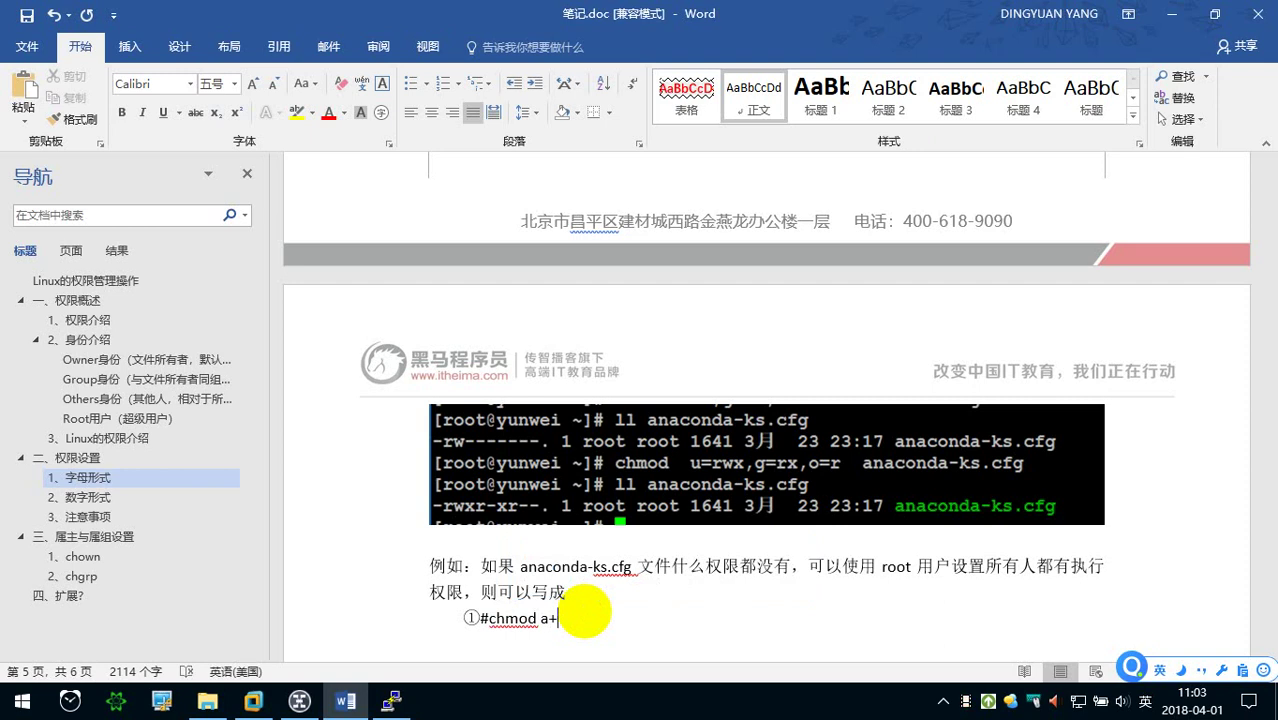
{"action": "type", "text": "x"}
{"action": "key", "text": "Left"}
{"action": "key", "text": "BackSpace"}
{"action": "type", "text": "="}
{"action": "key", "text": "Right"}
{"action": "key", "text": "Left"}
{"action": "key", "text": "BackSpace"}
{"action": "key", "text": "BackSpace"}
{"action": "type", "text": "+"}
{"action": "key", "text": "Left"}
{"action": "key", "text": "Left"}
{"action": "type", "text": "anaconda-ks.cfg"}
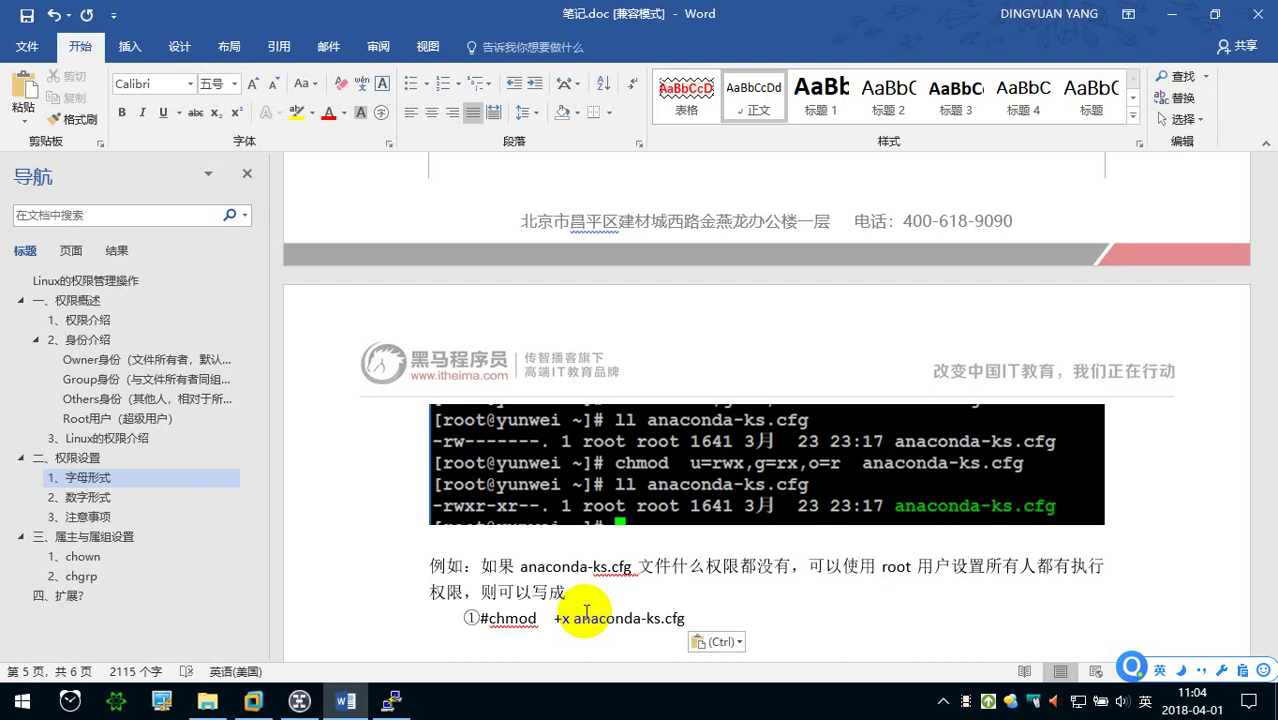
{"action": "left_click", "coordinate": [574, 620]}
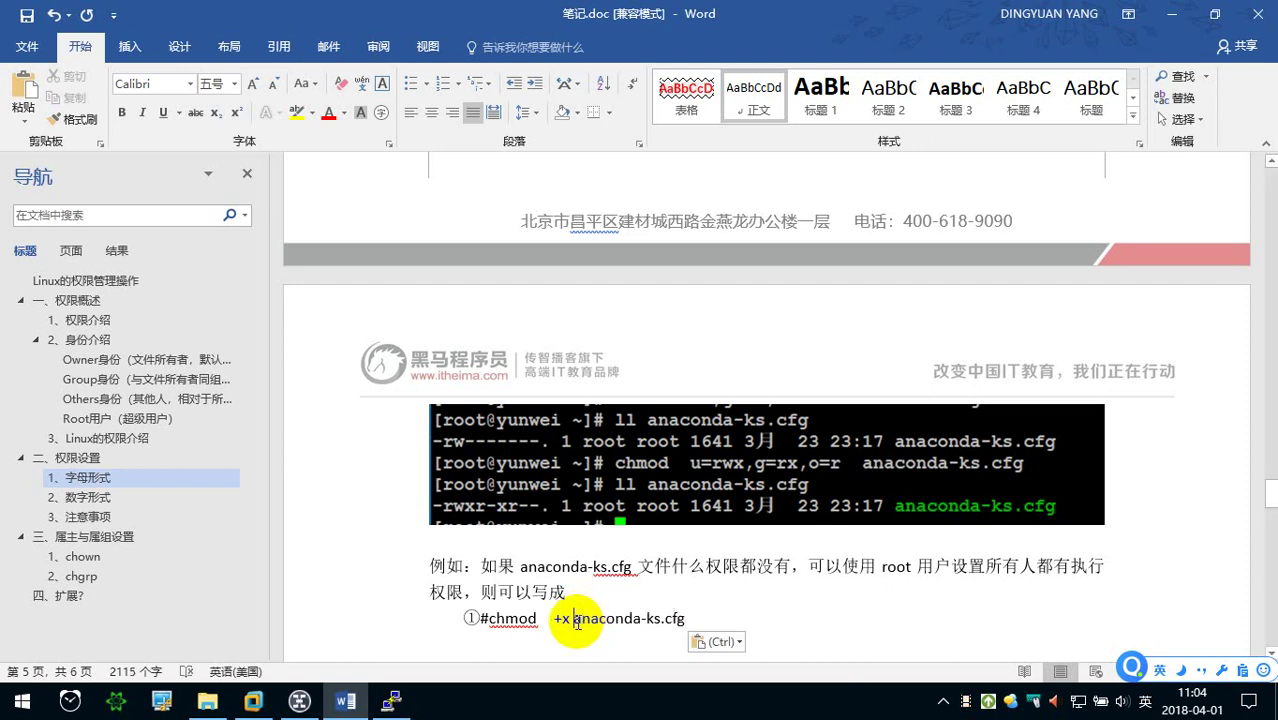
{"action": "key", "text": "End"}
- Add the second example line ②#chmod a=x anaconda-ks.cfg
{"action": "key", "text": "Return"}
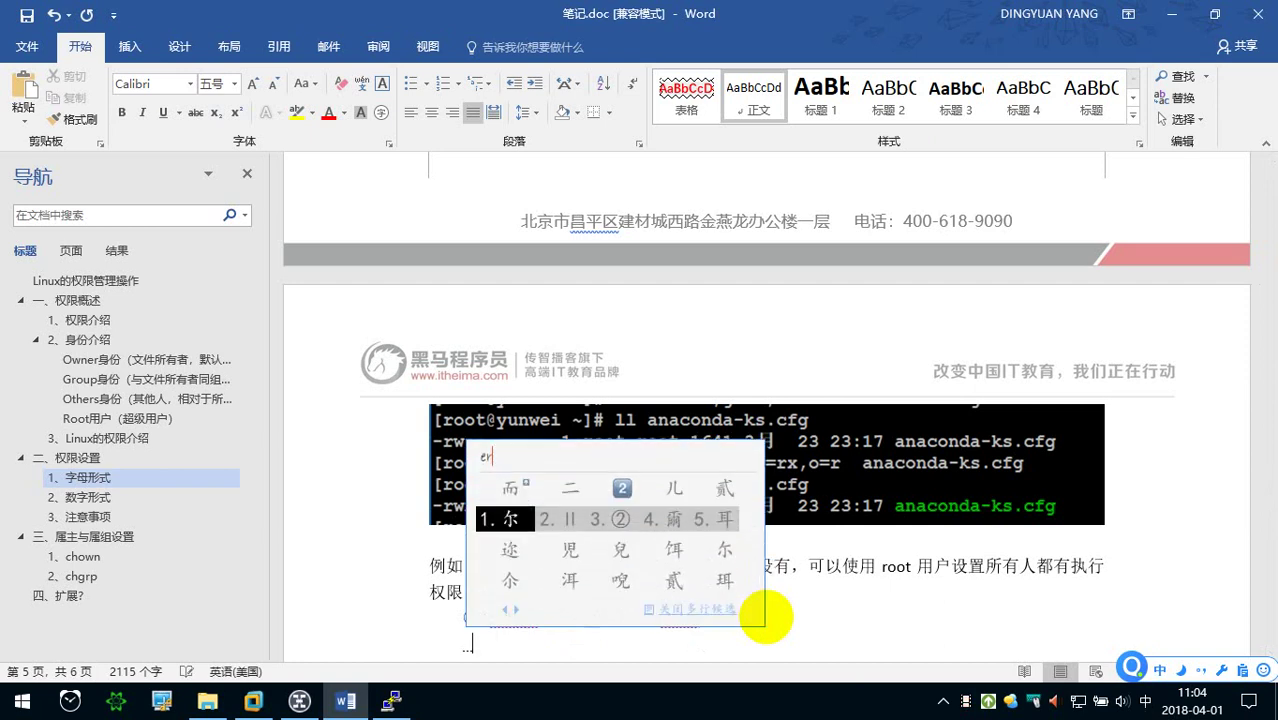
{"action": "type", "text": "②#"}
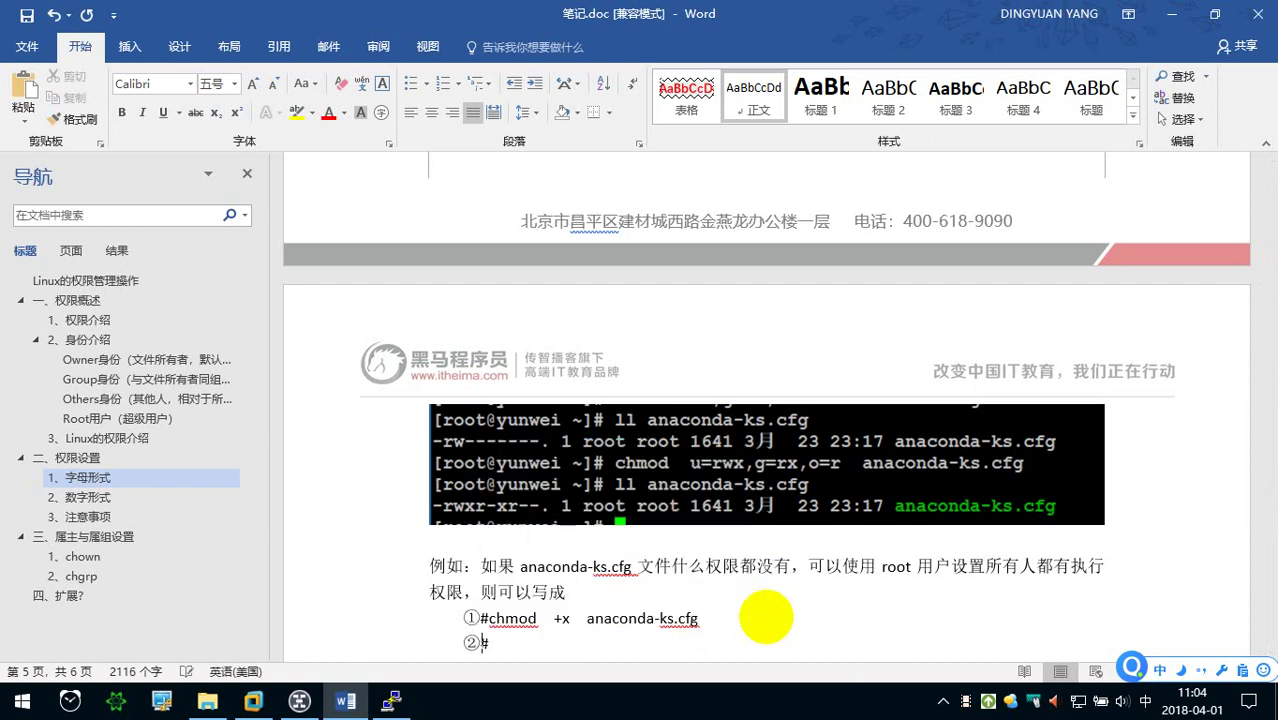
{"action": "type", "text": "chmod"}
{"action": "key", "text": "space"}
{"action": "type", "text": "   a"}
{"action": "key", "text": "shift"}
{"action": "type", "text": "=x"}
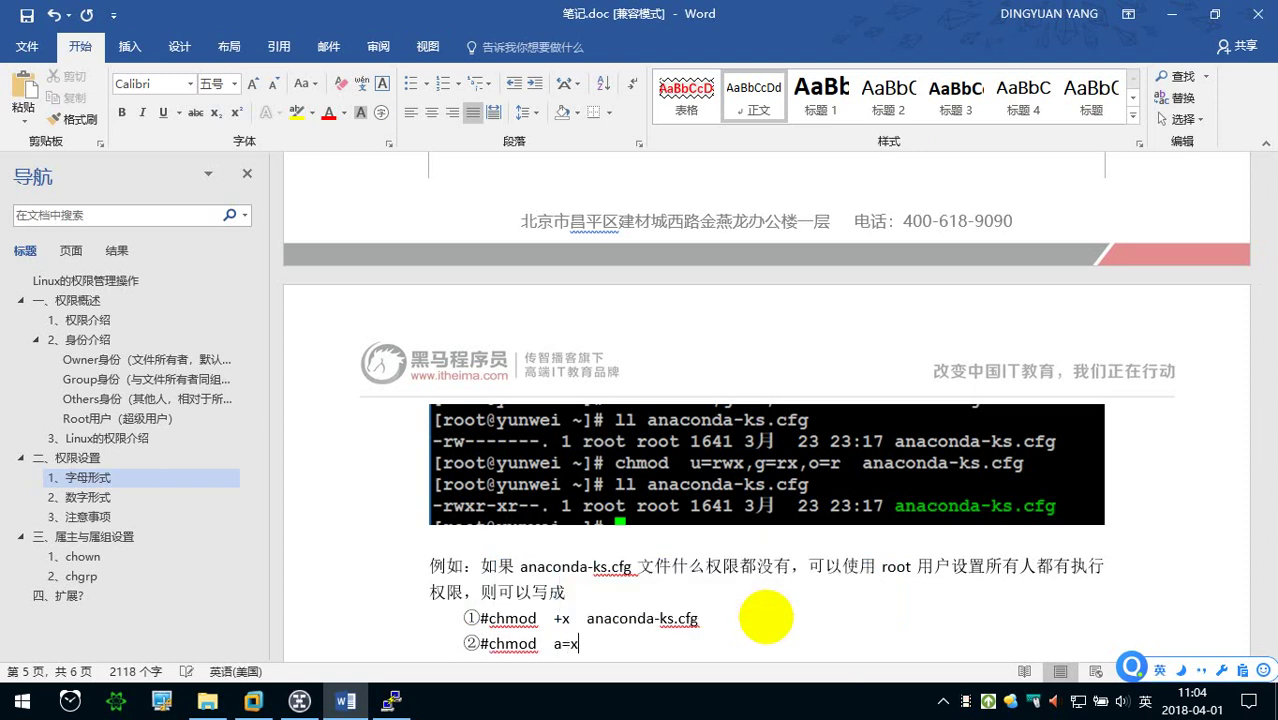
{"action": "type", "text": "anaconda-ks.cfg"}
- Add the third example line ③#chmod a+x anaconda-ks.cfg
{"action": "key", "text": "Return"}
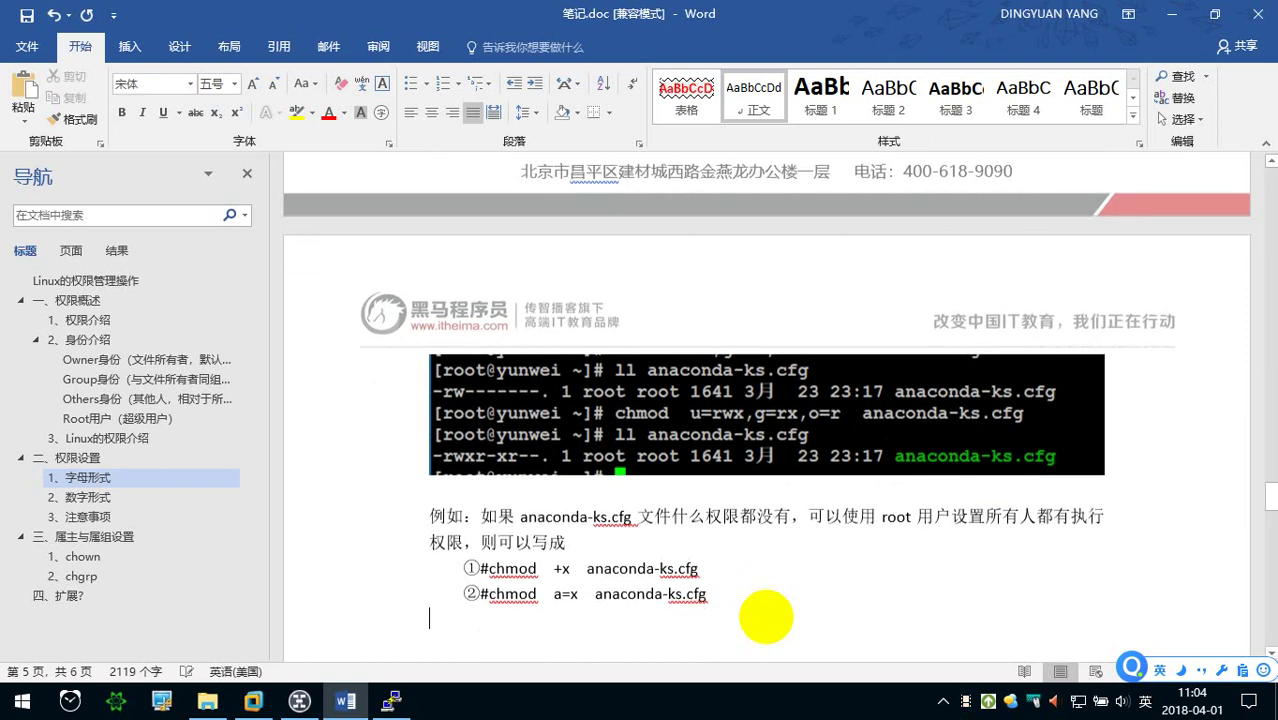
{"action": "key", "text": "shift"}
{"action": "type", "text": "san2"}
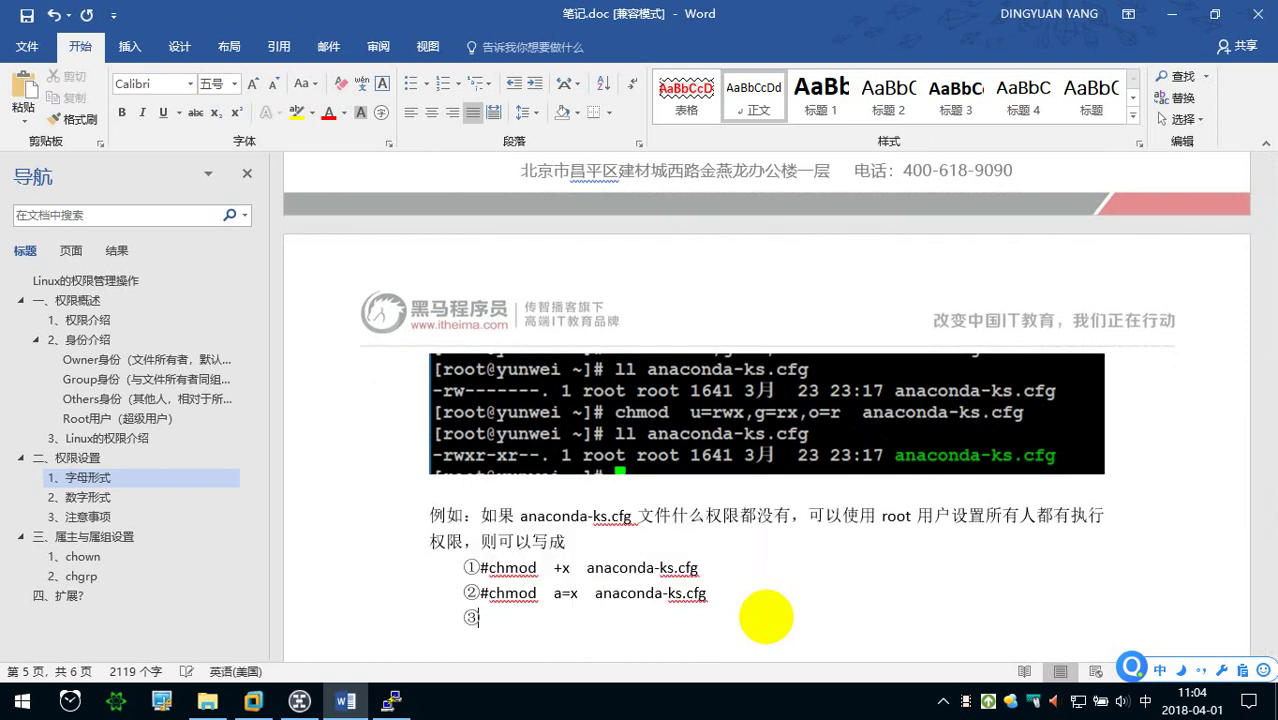
{"action": "type", "text": "#chmod"}
{"action": "key", "text": "space"}
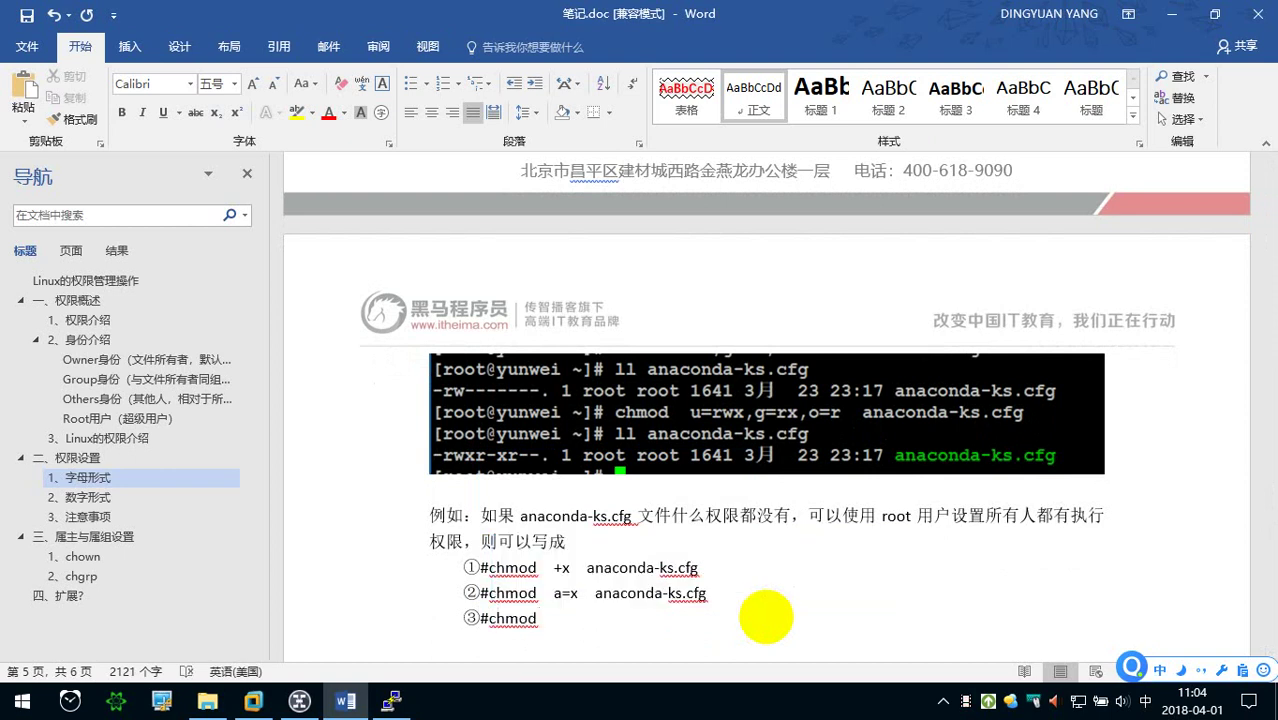
{"action": "type", "text": "a+x"}
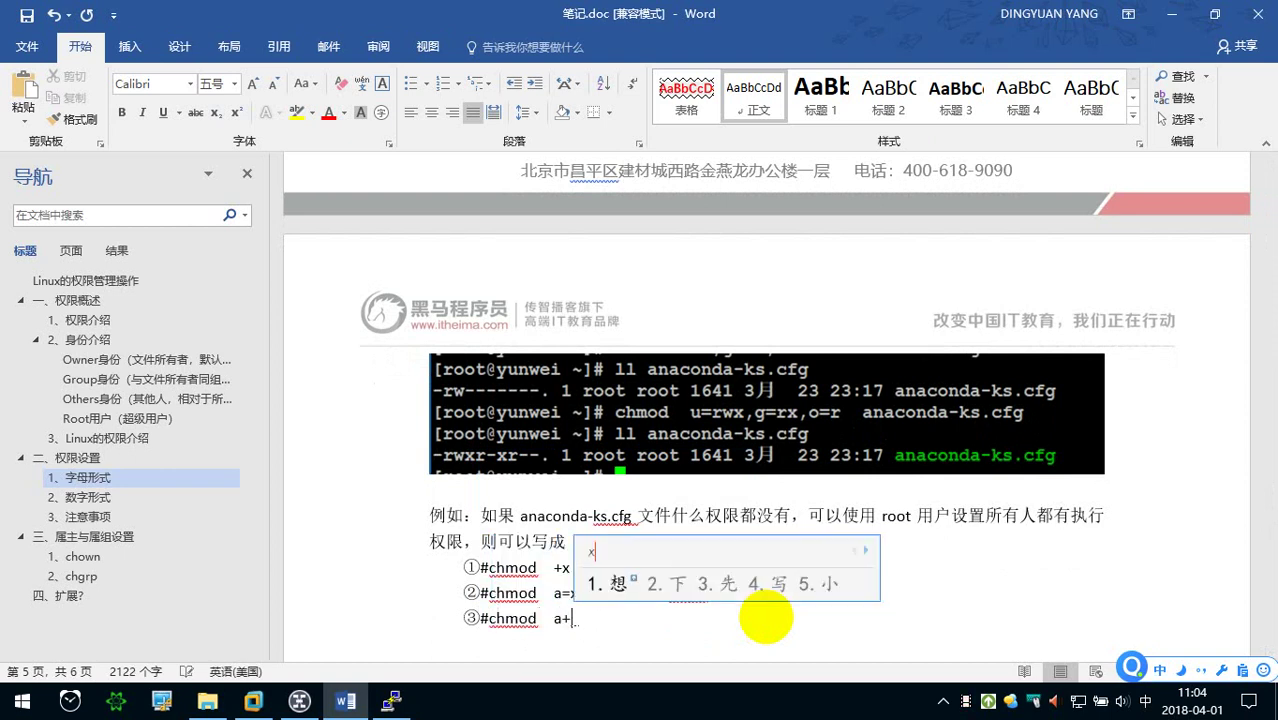
{"action": "type", "text": "anaconda-ks.cfg"}
{"action": "scroll", "coordinate": [700, 530], "scroll_direction": "down", "scroll_amount": 2}
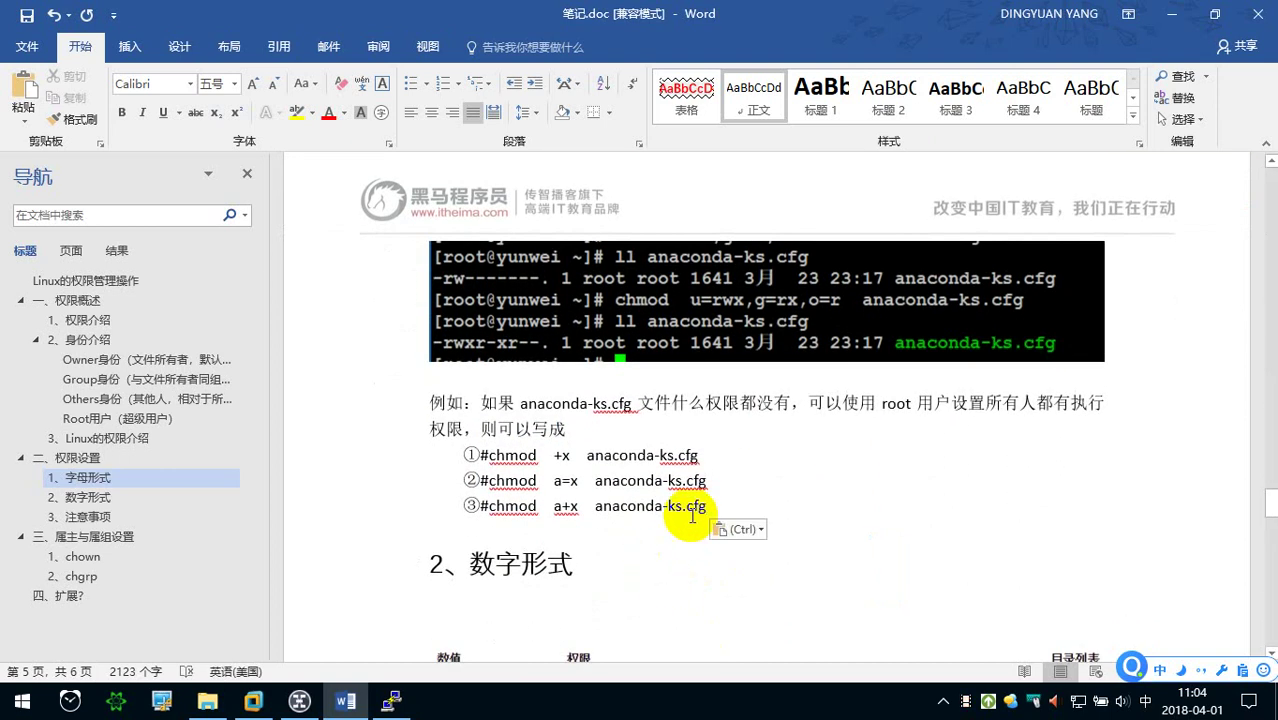
- In the terminal, give everyone execute with chmod a+x anaconda-ks.cfg and verify with ll
{"action": "left_click", "coordinate": [398, 706]}
{"action": "type", "text": "ll an"}
{"action": "key", "text": "Tab"}
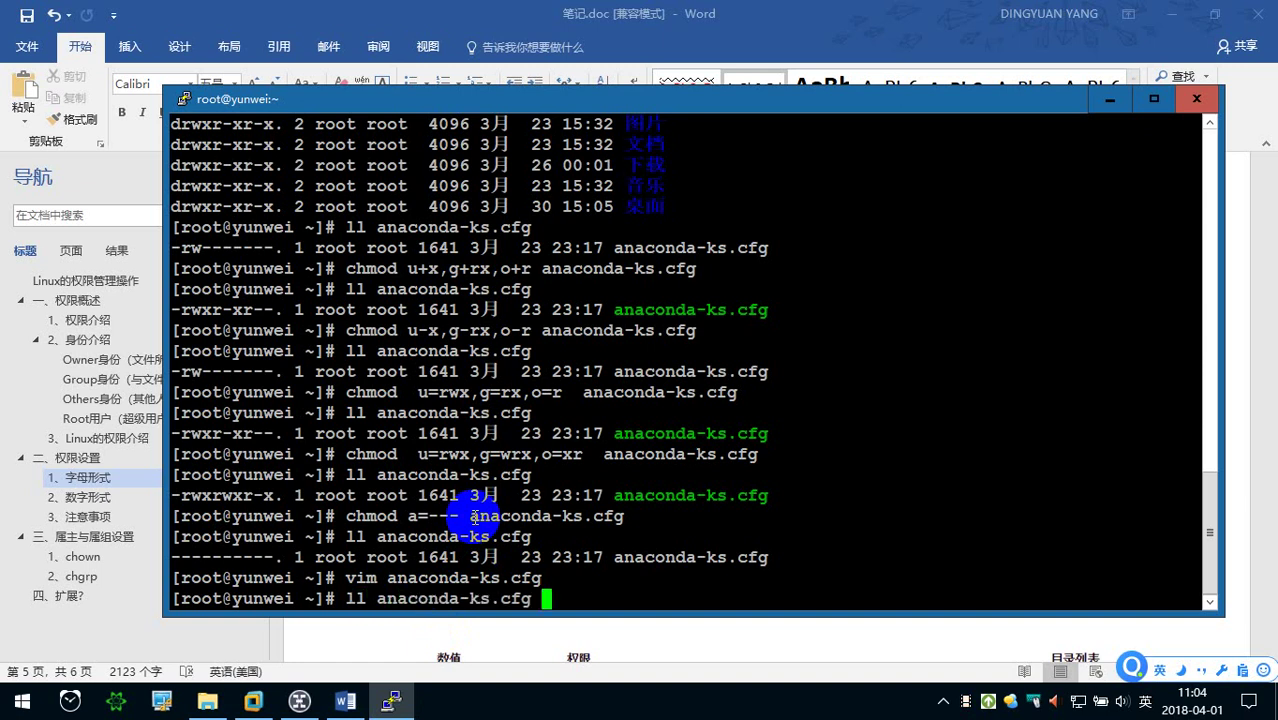
{"action": "key", "text": "Return"}
{"action": "type", "text": "chmod a+x anaconda-ks.cfg"}
{"action": "key", "text": "Tab"}
{"action": "key", "text": "Return"}
{"action": "type", "text": "ll an"}
{"action": "key", "text": "Tab"}
{"action": "key", "text": "Return"}
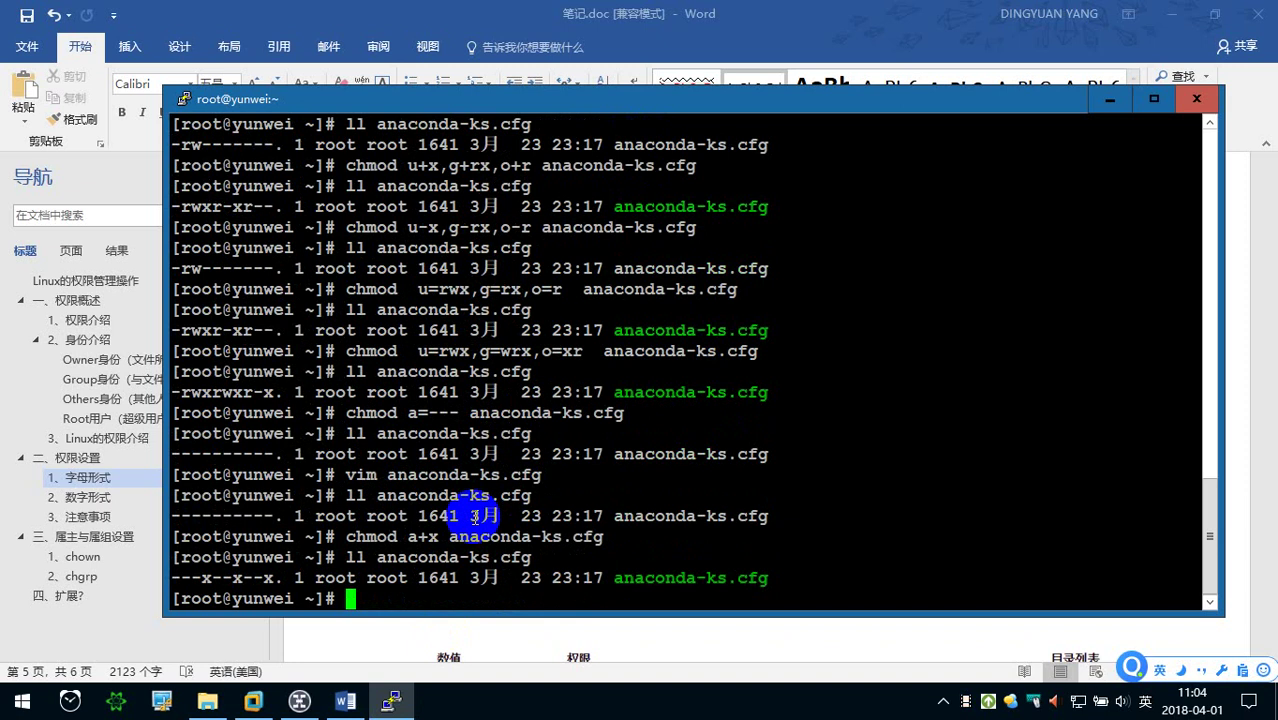
- Remove execute from everyone with chmod a-x and confirm the listing
{"action": "key", "text": "Up"}
{"action": "key", "text": "Up"}
{"action": "key", "text": "Left"}
{"action": "key", "text": "Left"}
{"action": "key", "text": "Left"}
{"action": "key", "text": "Left"}
{"action": "key", "text": "Left"}
{"action": "key", "text": "Left"}
{"action": "key", "text": "BackSpace"}
{"action": "type", "text": "-"}
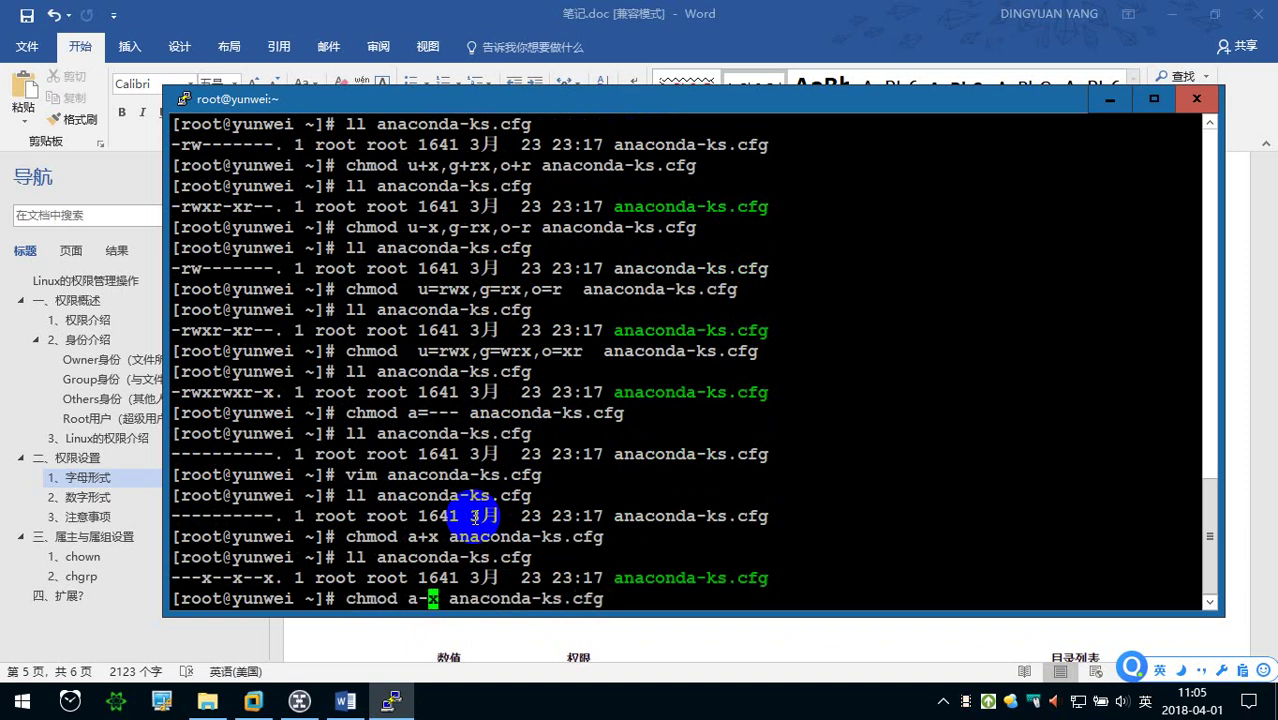
{"action": "key", "text": "Return"}
{"action": "key", "text": "Up"}
{"action": "key", "text": "Up"}
{"action": "key", "text": "Up"}
{"action": "key", "text": "Left"}
{"action": "key", "text": "Left"}
- Grant execute with chmod +x, list the file, then remove it again with a-x
{"action": "key", "text": "Left"}
{"action": "key", "text": "Left"}
{"action": "key", "text": "Left"}
{"action": "key", "text": "Down"}
{"action": "key", "text": "Return"}
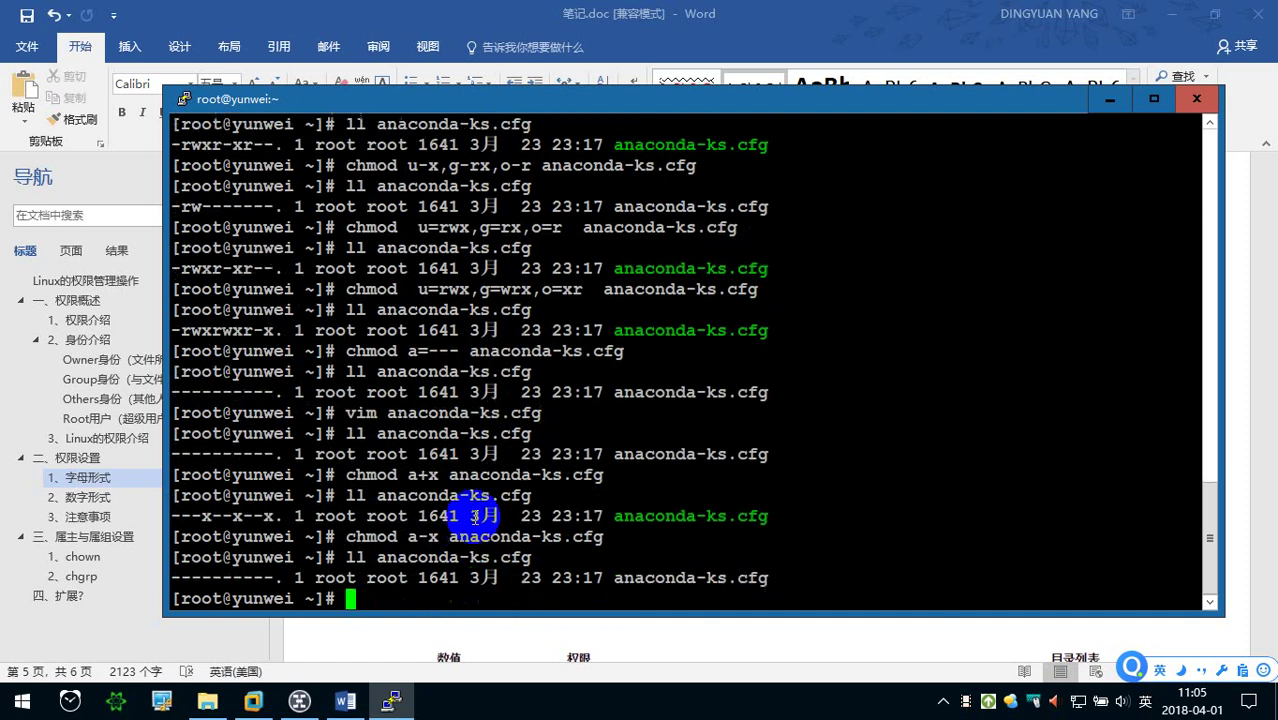
{"action": "key", "text": "Up"}
{"action": "key", "text": "Up"}
{"action": "key", "text": "Left"}
{"action": "key", "text": "Left"}
{"action": "key", "text": "Left"}
{"action": "key", "text": "Left"}
{"action": "key", "text": "Left"}
{"action": "key", "text": "Left"}
{"action": "key", "text": "BackSpace"}
{"action": "key", "text": "BackSpace"}
{"action": "type", "text": "+"}
{"action": "key", "text": "Return"}
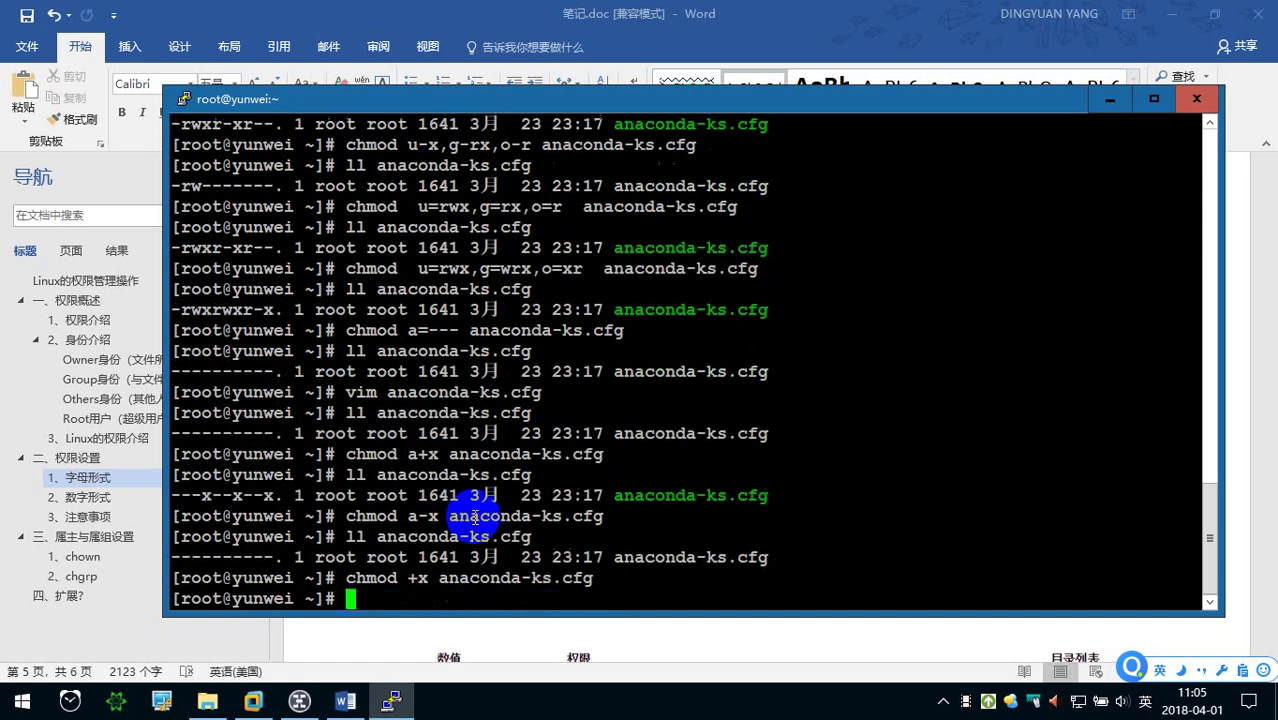
{"action": "type", "text": "ll anaconda-ks.cfg"}
{"action": "key", "text": "Return"}
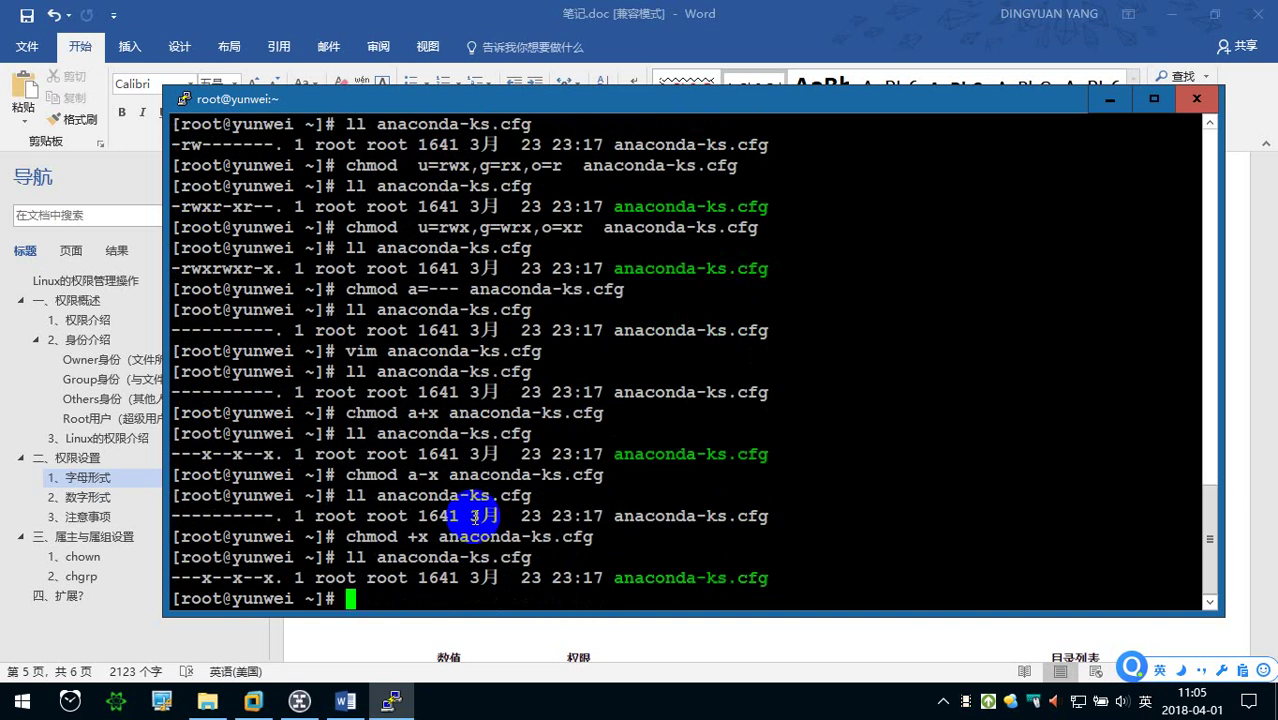
{"action": "key", "text": "Up"}
{"action": "key", "text": "Up"}
- Set everyone to execute-only with chmod a=x, confirm ---x--x--x, then bring Word back
{"action": "key", "text": "Up"}
{"action": "key", "text": "Up"}
{"action": "key", "text": "Return"}
{"action": "key", "text": "Up"}
{"action": "key", "text": "Up"}
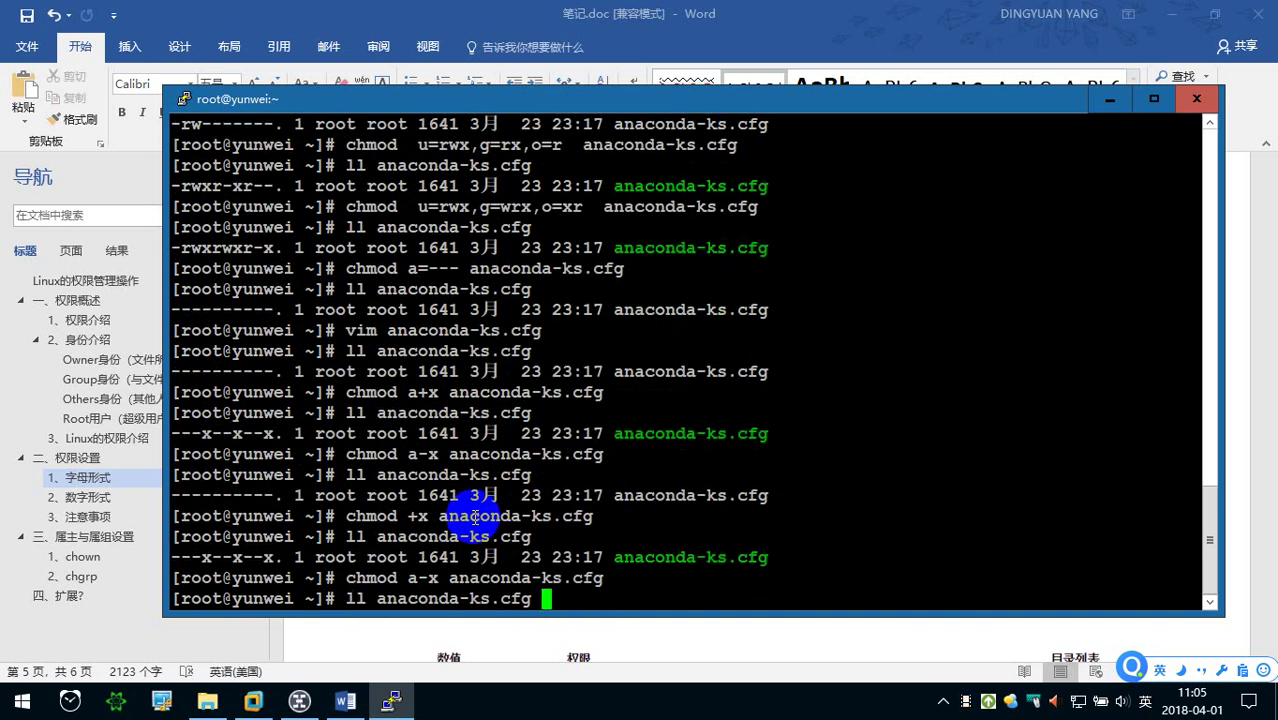
{"action": "key", "text": "Up"}
{"action": "key", "text": "Left"}
{"action": "key", "text": "Left"}
{"action": "key", "text": "Left"}
{"action": "key", "text": "Left"}
{"action": "key", "text": "Left"}
{"action": "key", "text": "Left"}
{"action": "key", "text": "Left"}
{"action": "key", "text": "Left"}
{"action": "type", "text": "a"}
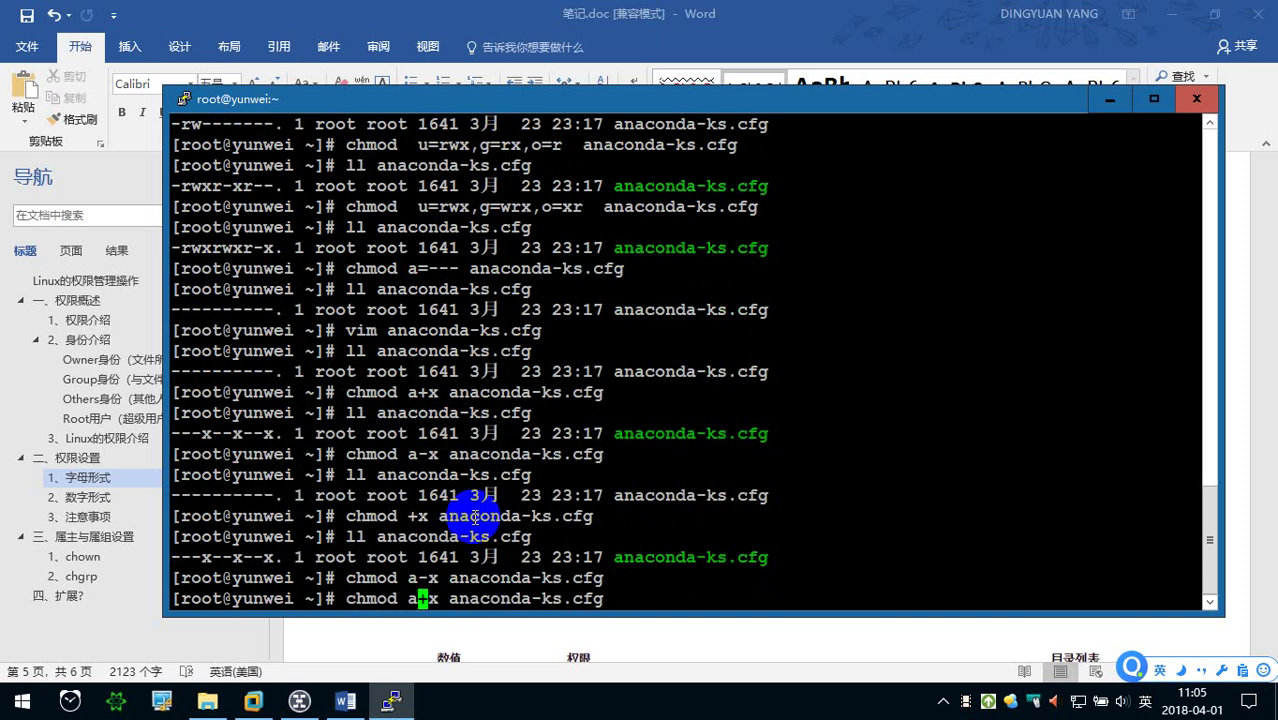
{"action": "key", "text": "Delete"}
{"action": "type", "text": "="}
{"action": "key", "text": "Return"}
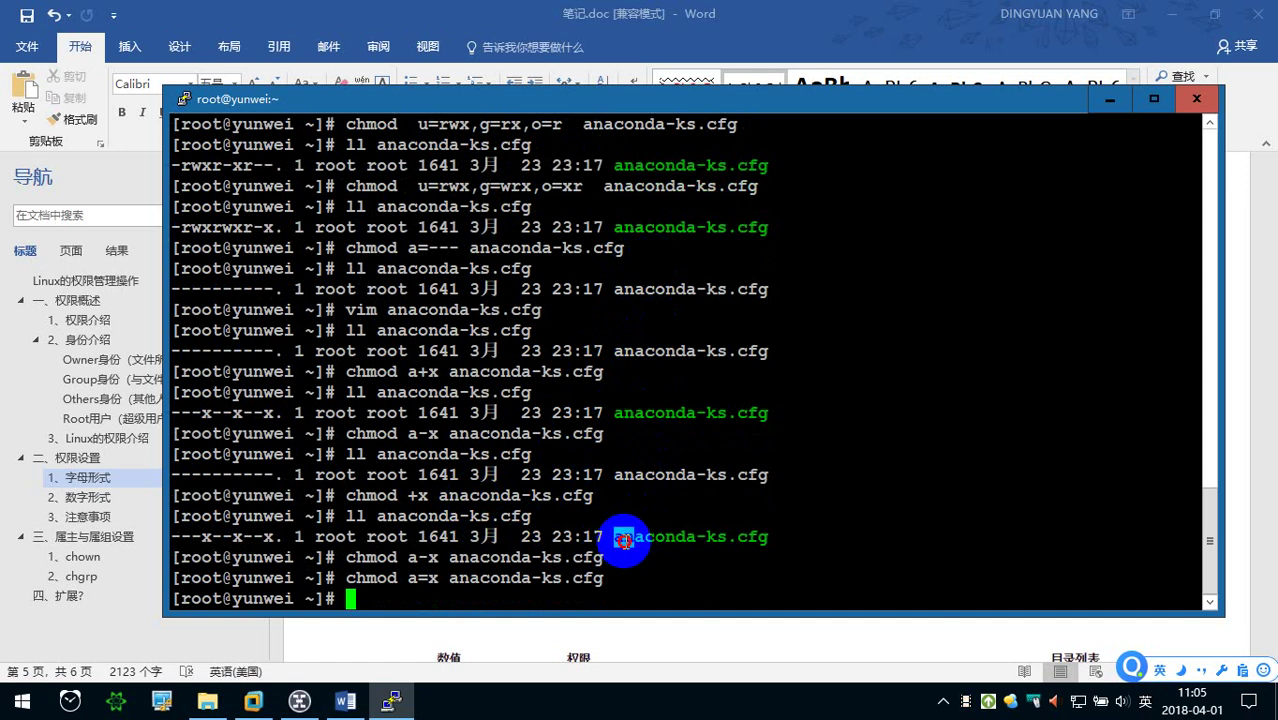
{"action": "left_click_drag", "start_coordinate": [614, 537], "coordinate": [766, 536]}
{"action": "left_click", "coordinate": [582, 552]}
{"action": "key", "text": "Up"}
{"action": "key", "text": "Up"}
{"action": "key", "text": "Up"}
{"action": "key", "text": "Return"}
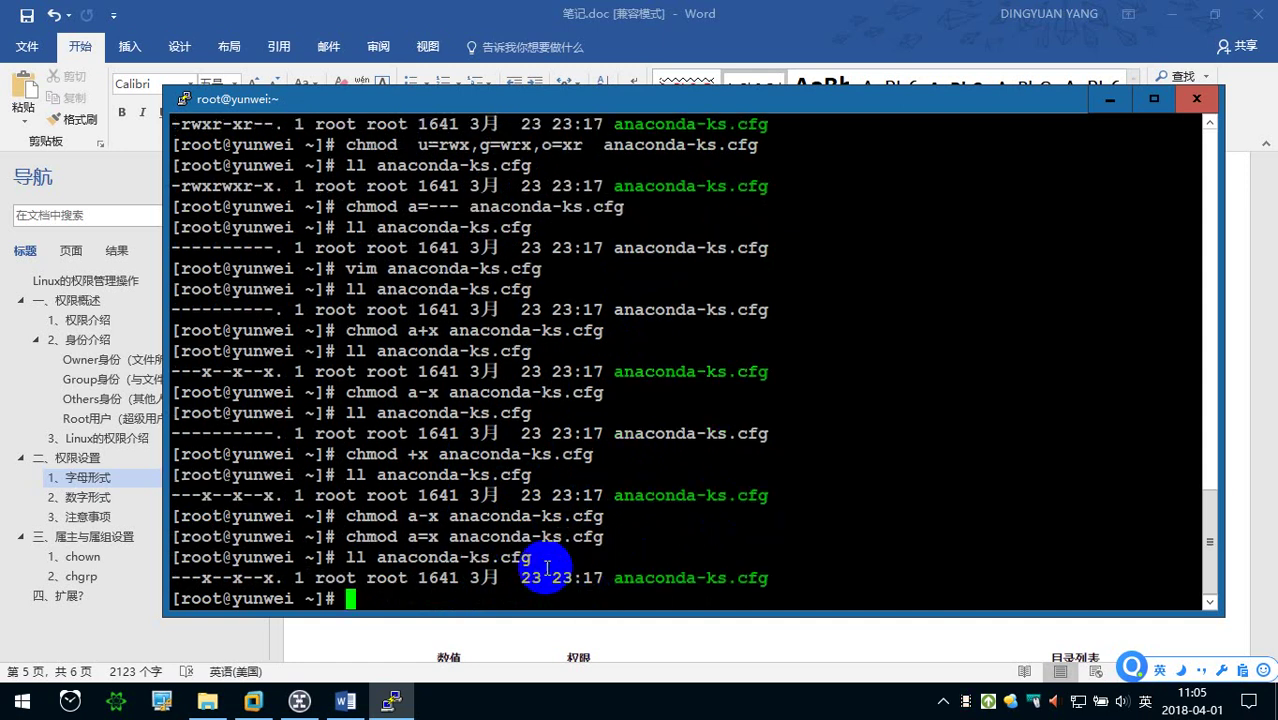
{"action": "left_click_drag", "start_coordinate": [174, 578], "coordinate": [528, 578]}
{"action": "left_click", "coordinate": [537, 585]}
{"action": "left_click", "coordinate": [460, 632]}
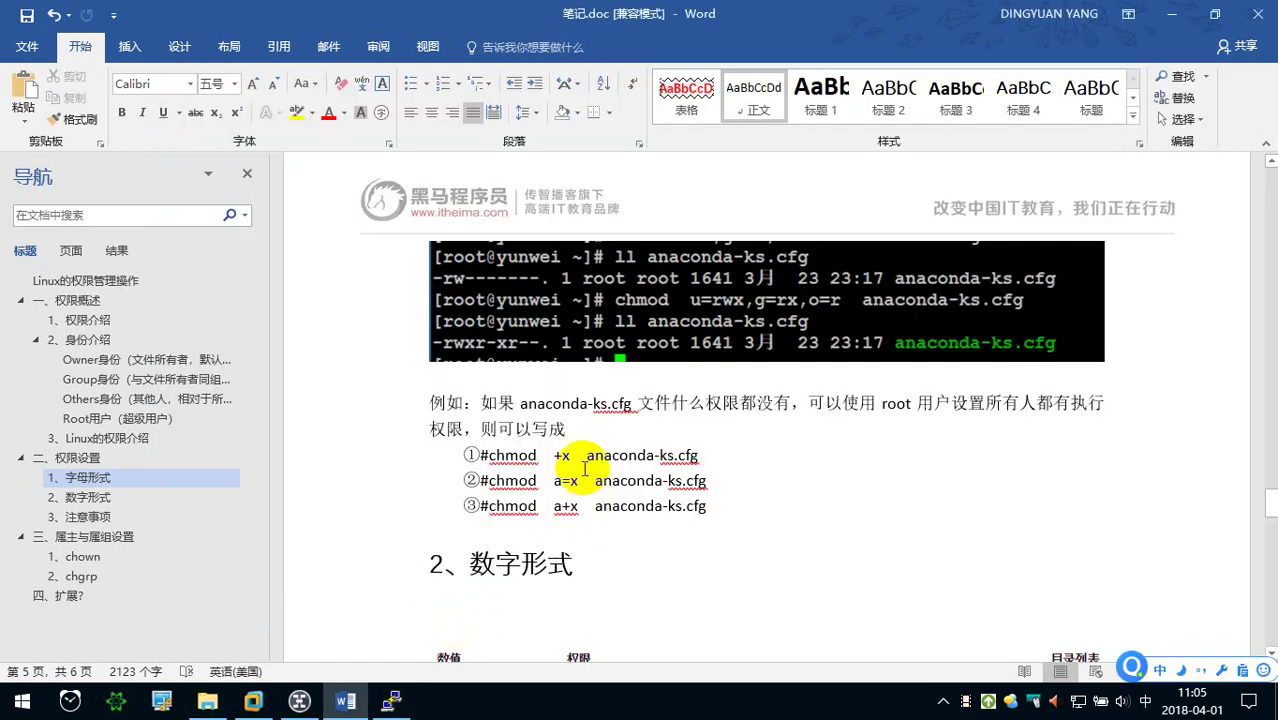
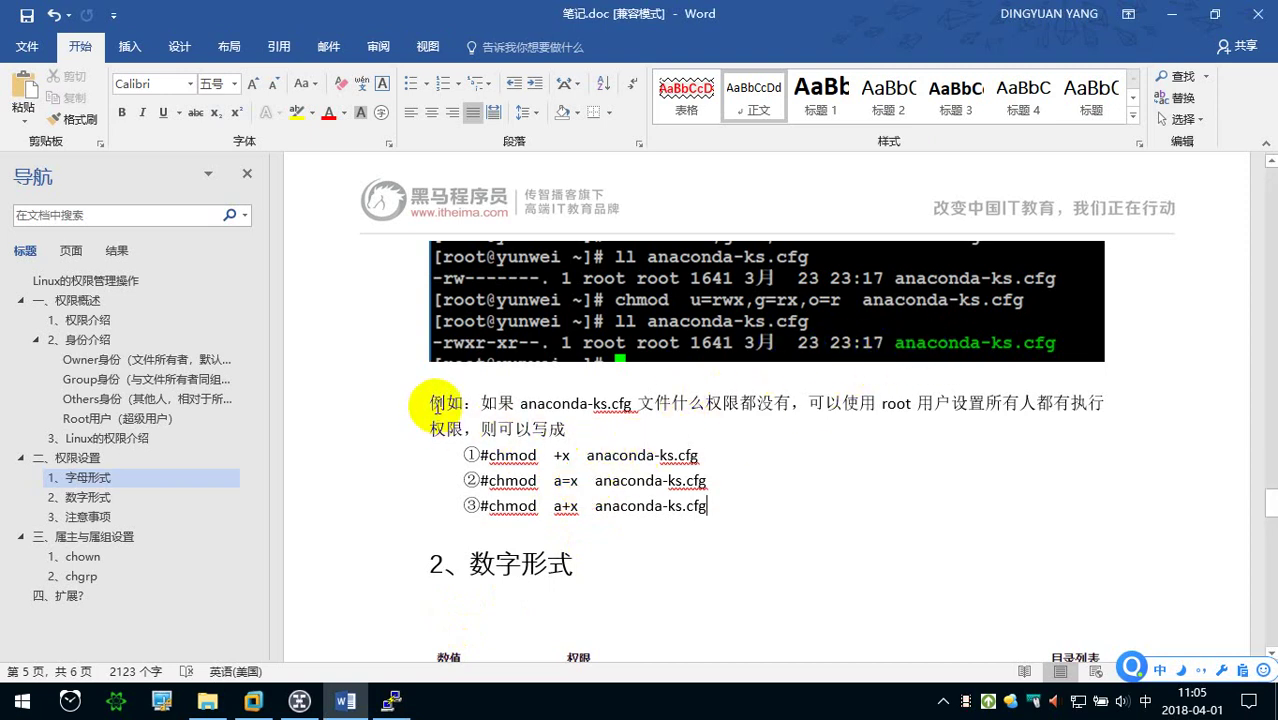
- Bold the 例如 paragraph about anaconda-ks.cfg having no permissions, below the terminal screenshot
{"action": "left_click_drag", "start_coordinate": [430, 403], "coordinate": [560, 420]}
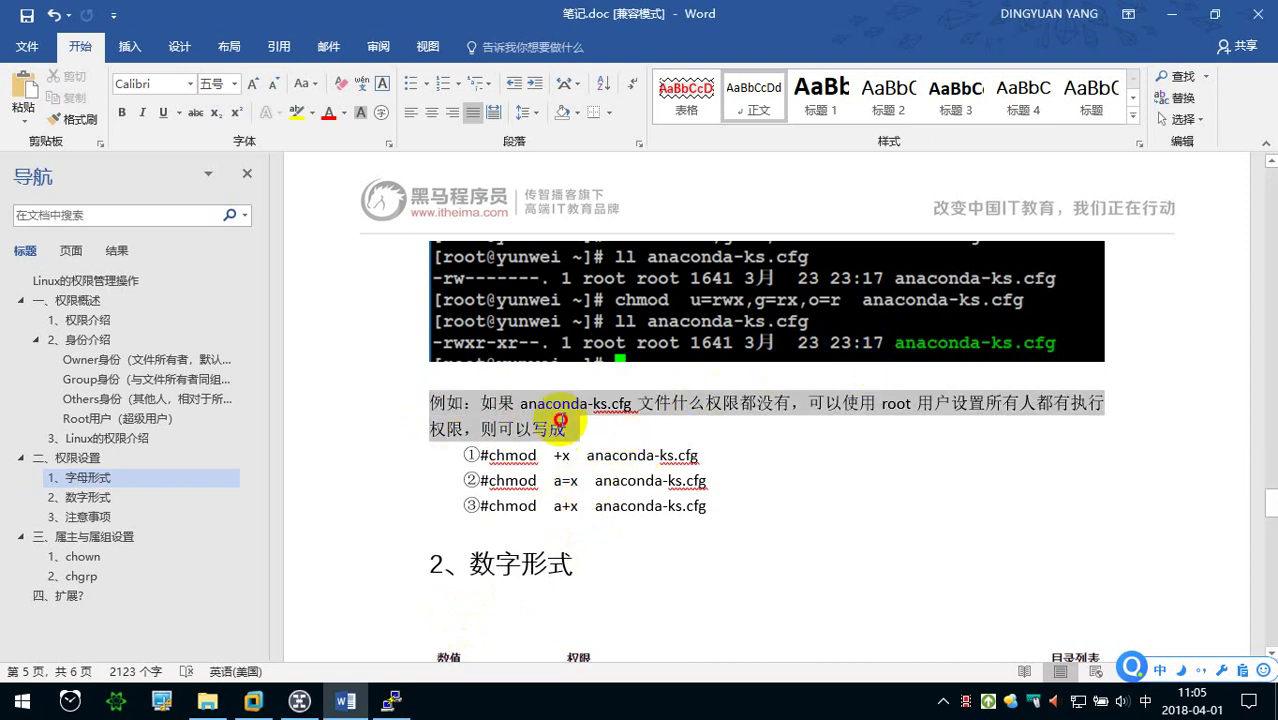
{"action": "left_click", "coordinate": [122, 112]}
{"action": "scroll", "coordinate": [489, 338], "scroll_direction": "up", "scroll_amount": 3}
{"action": "scroll", "coordinate": [492, 340], "scroll_direction": "up", "scroll_amount": 3}
{"action": "scroll", "coordinate": [492, 340], "scroll_direction": "up", "scroll_amount": 2}
{"action": "scroll", "coordinate": [491, 331], "scroll_direction": "up", "scroll_amount": 2}
{"action": "scroll", "coordinate": [490, 330], "scroll_direction": "up", "scroll_amount": 3}
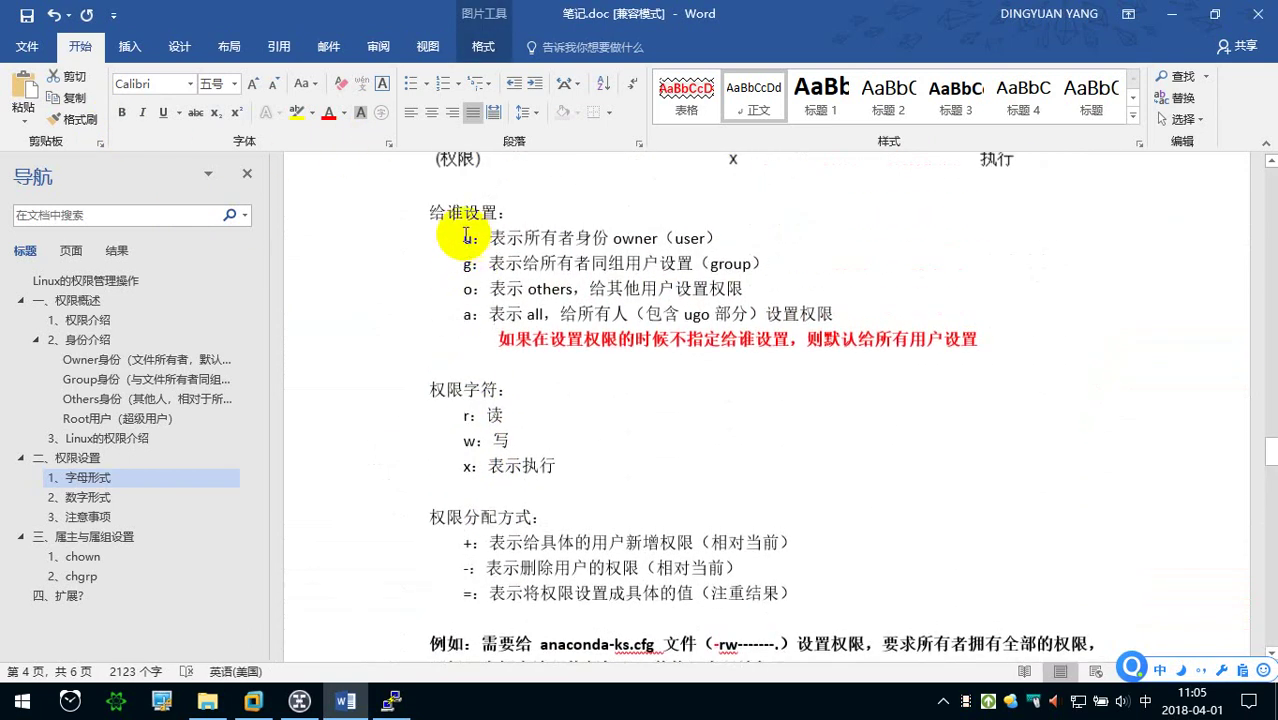
- Add an indented line '-：表示没有权限' under 'x：表示执行' in the permission-character list
{"action": "left_click", "coordinate": [587, 467]}
{"action": "key", "text": "Return"}
{"action": "key", "text": "Tab"}
{"action": "type", "text": "-："}
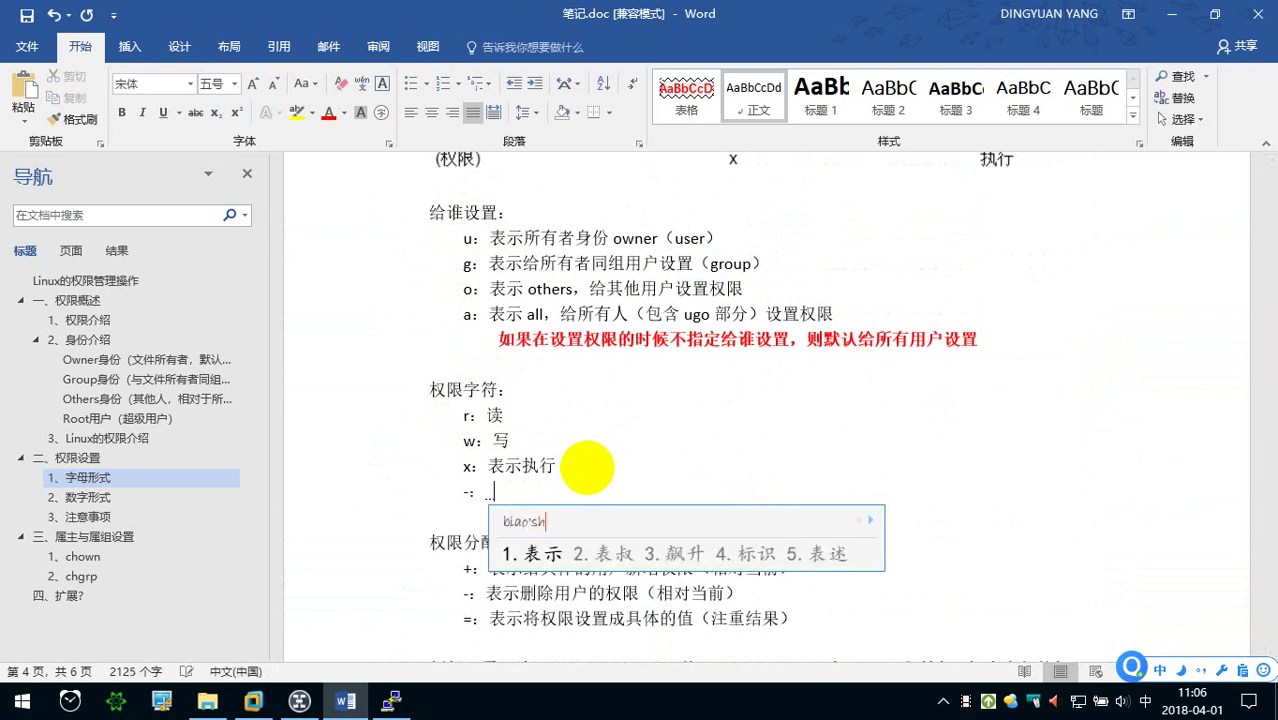
{"action": "type", "text": "表示么有"}
{"action": "type", "text": "权限"}
{"action": "key", "text": "Left"}
{"action": "key", "text": "Left"}
{"action": "key", "text": "Left"}
{"action": "key", "text": "Delete"}
{"action": "key", "text": "BackSpace"}
{"action": "type", "text": "没有有"}
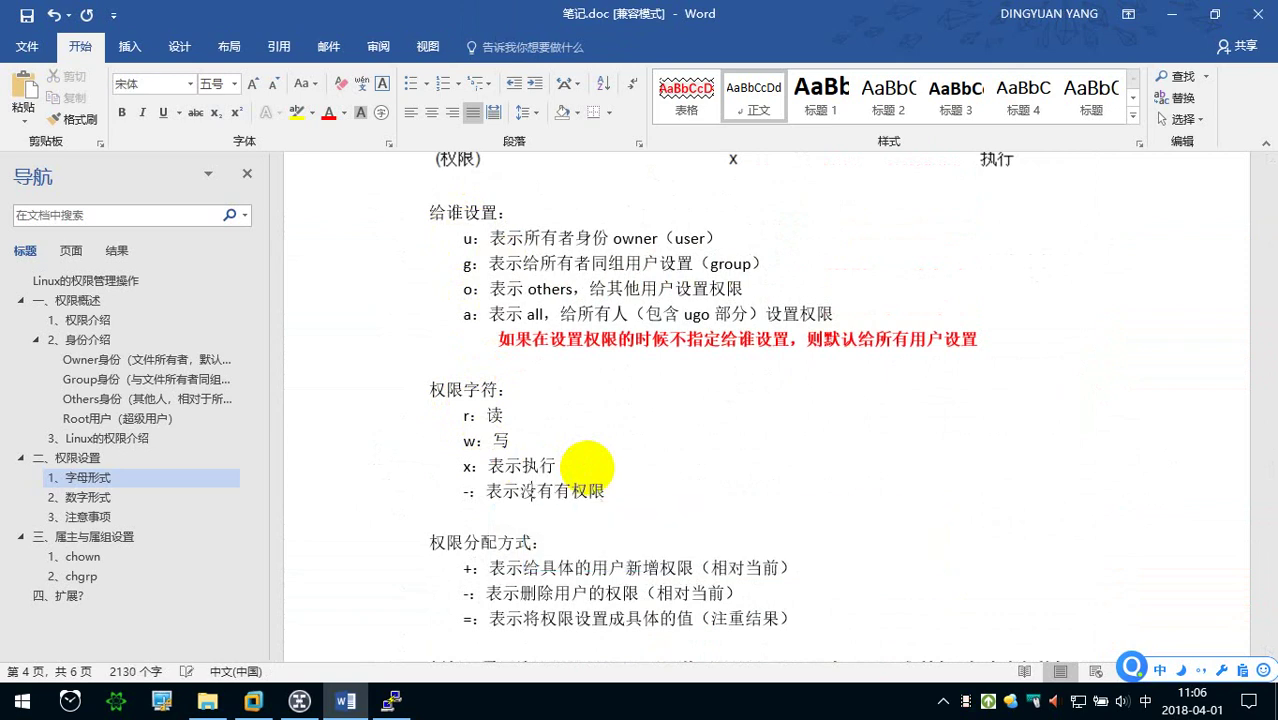
{"action": "key", "text": "BackSpace"}
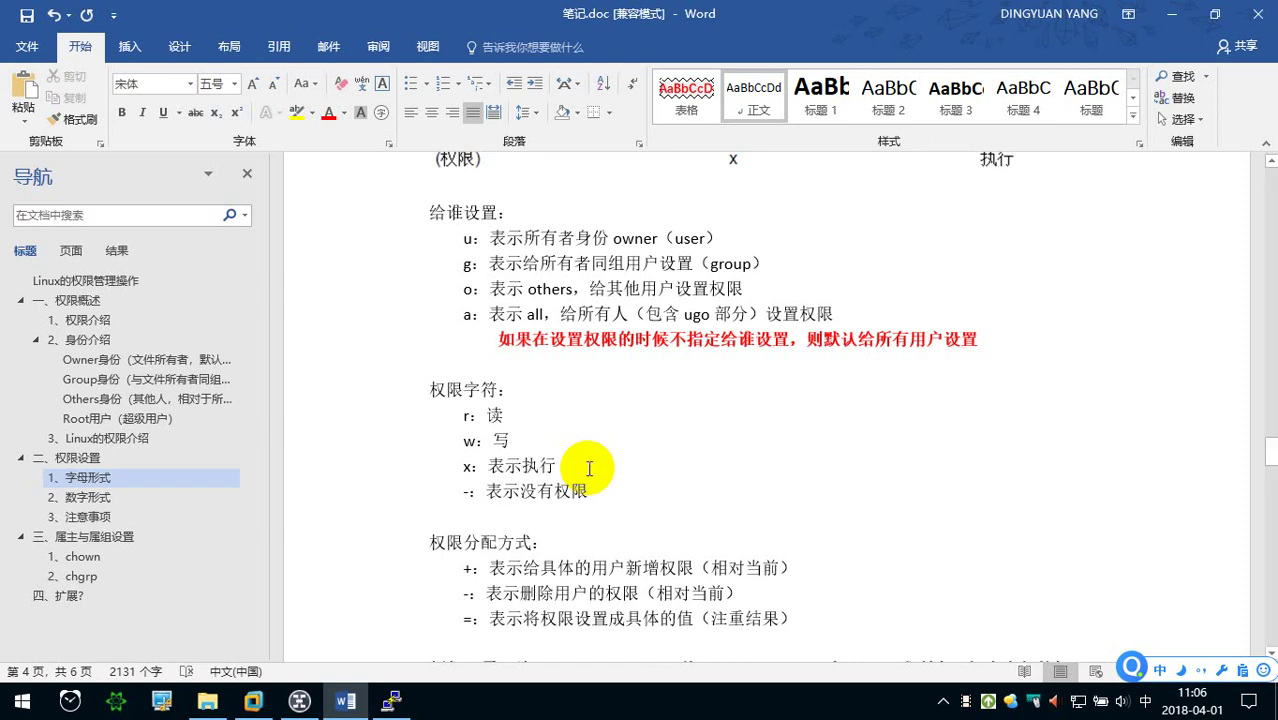
- Scroll down to the page 5 ②#chmod u=rwx,g=rx,o=r example and its terminal screenshot
{"action": "scroll", "coordinate": [586, 466], "scroll_direction": "down", "scroll_amount": 1}
{"action": "mouse_move", "coordinate": [458, 435]}
{"action": "left_mouse_down"}
{"action": "mouse_move", "coordinate": [592, 434]}
{"action": "mouse_move", "coordinate": [458, 412]}
{"action": "mouse_move", "coordinate": [442, 358]}
{"action": "left_mouse_up"}
{"action": "left_click", "coordinate": [606, 432]}
{"action": "left_click", "coordinate": [660, 414]}
{"action": "scroll", "coordinate": [660, 416], "scroll_direction": "down", "scroll_amount": 1}
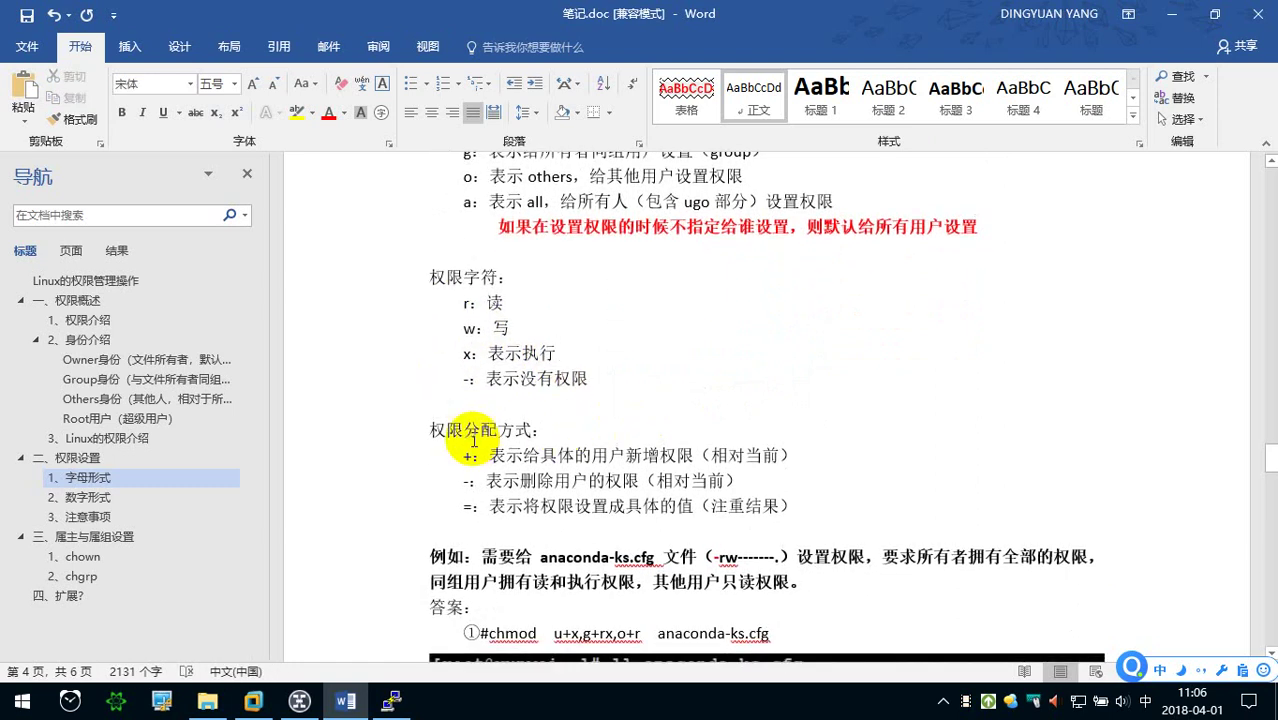
{"action": "scroll", "coordinate": [455, 432], "scroll_direction": "down", "scroll_amount": 2}
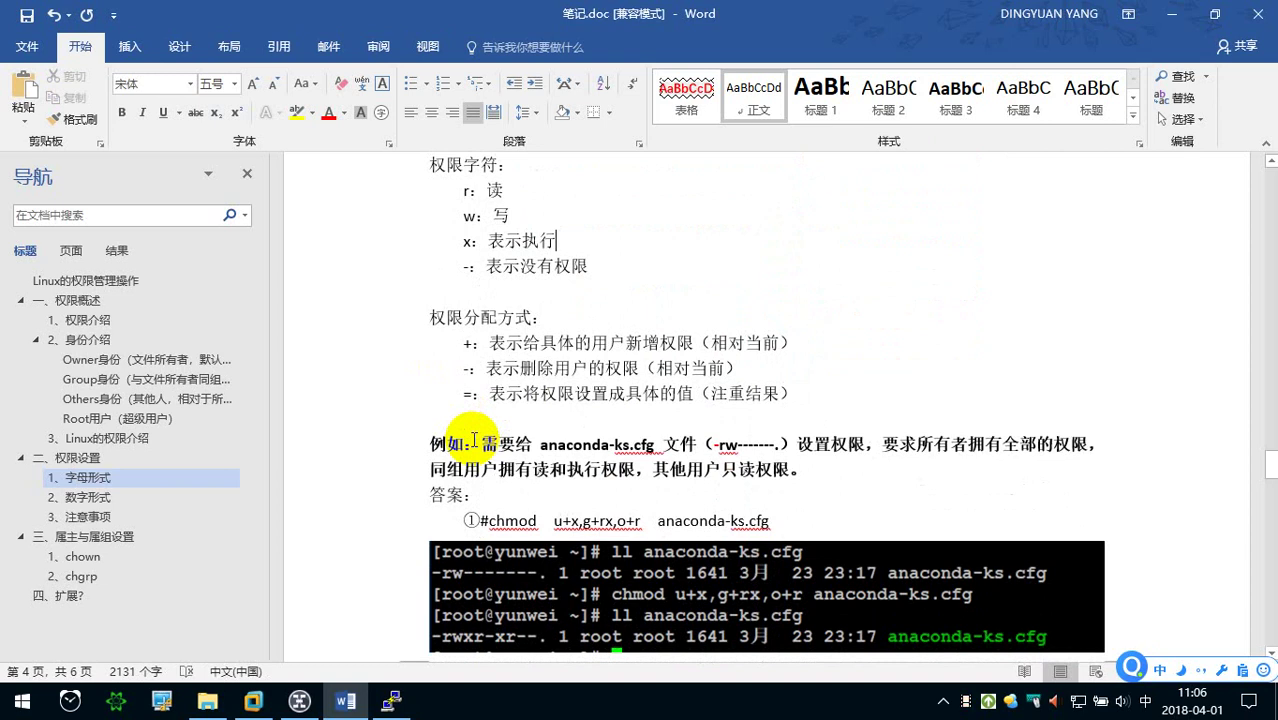
{"action": "scroll", "coordinate": [559, 422], "scroll_direction": "down", "scroll_amount": 5}
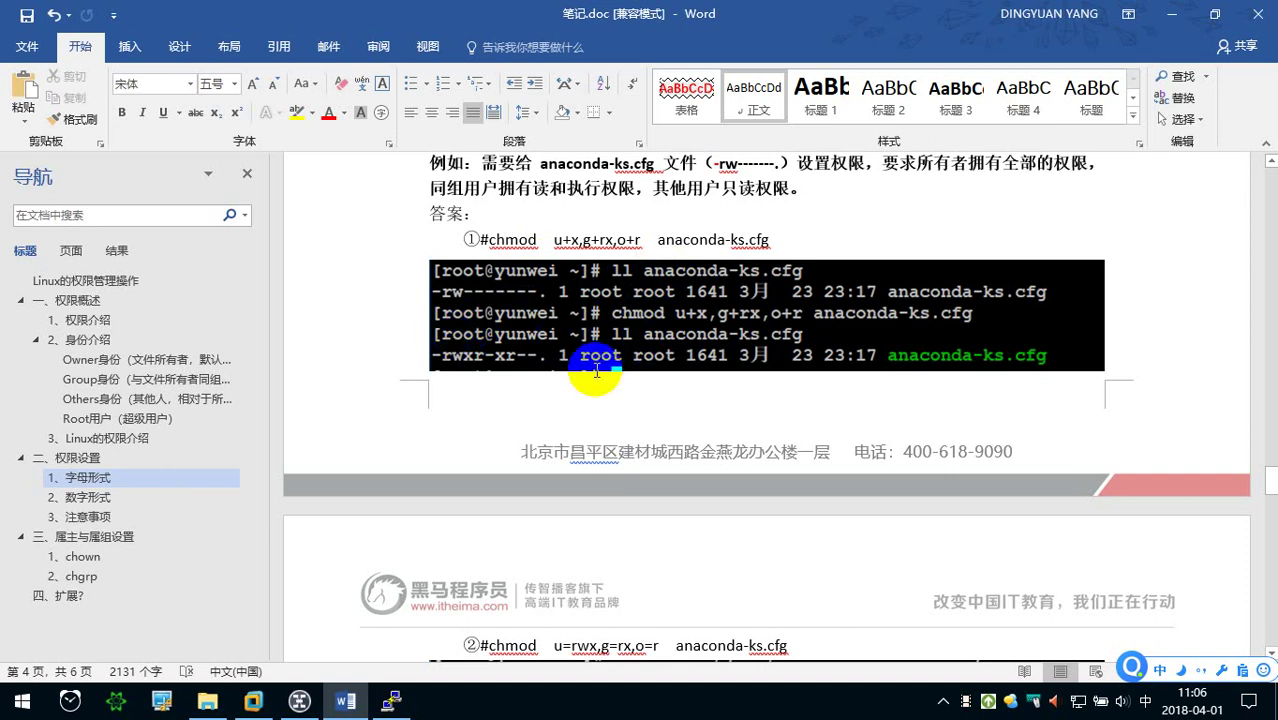
{"action": "scroll", "coordinate": [596, 372], "scroll_direction": "down", "scroll_amount": 5}
- Add the tip '提示：当文档拥有执行权限，则其颜色则终端是绿色。' below the ② screenshot and save
{"action": "left_click", "coordinate": [584, 425]}
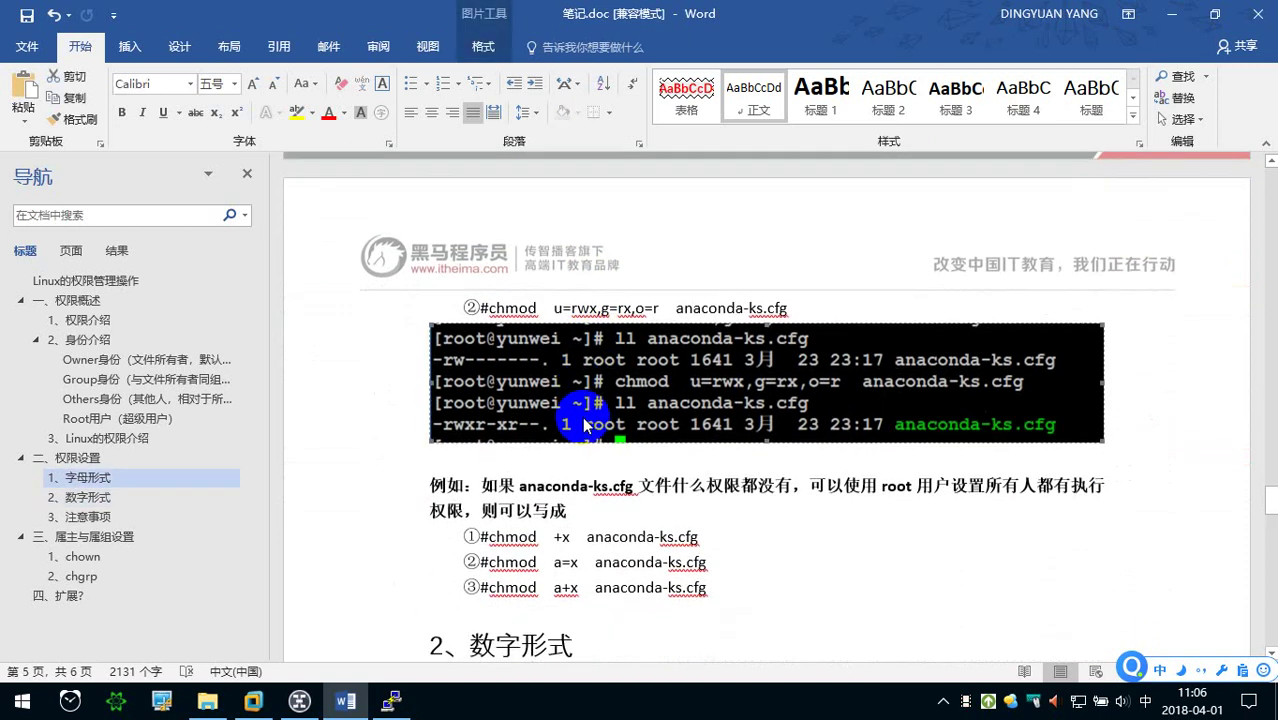
{"action": "key", "text": "Right"}
{"action": "key", "text": "Return"}
{"action": "type", "text": "提示：当"}
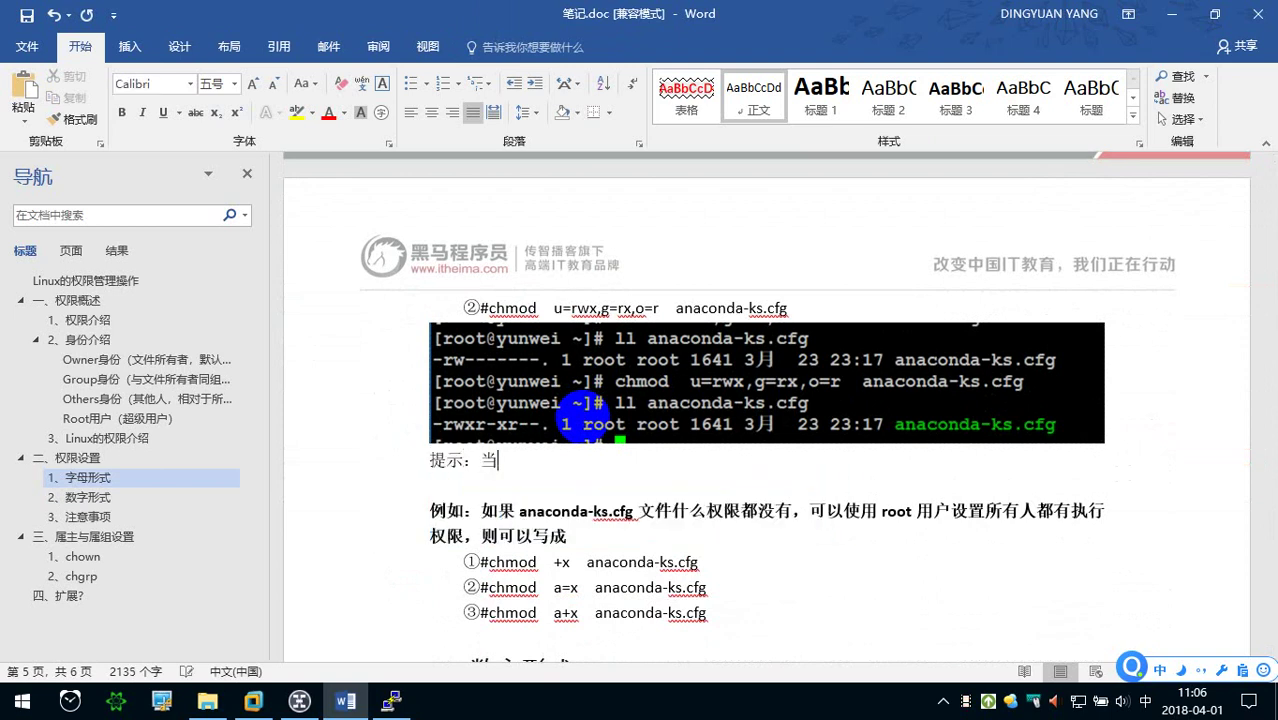
{"action": "type", "text": "文档"}
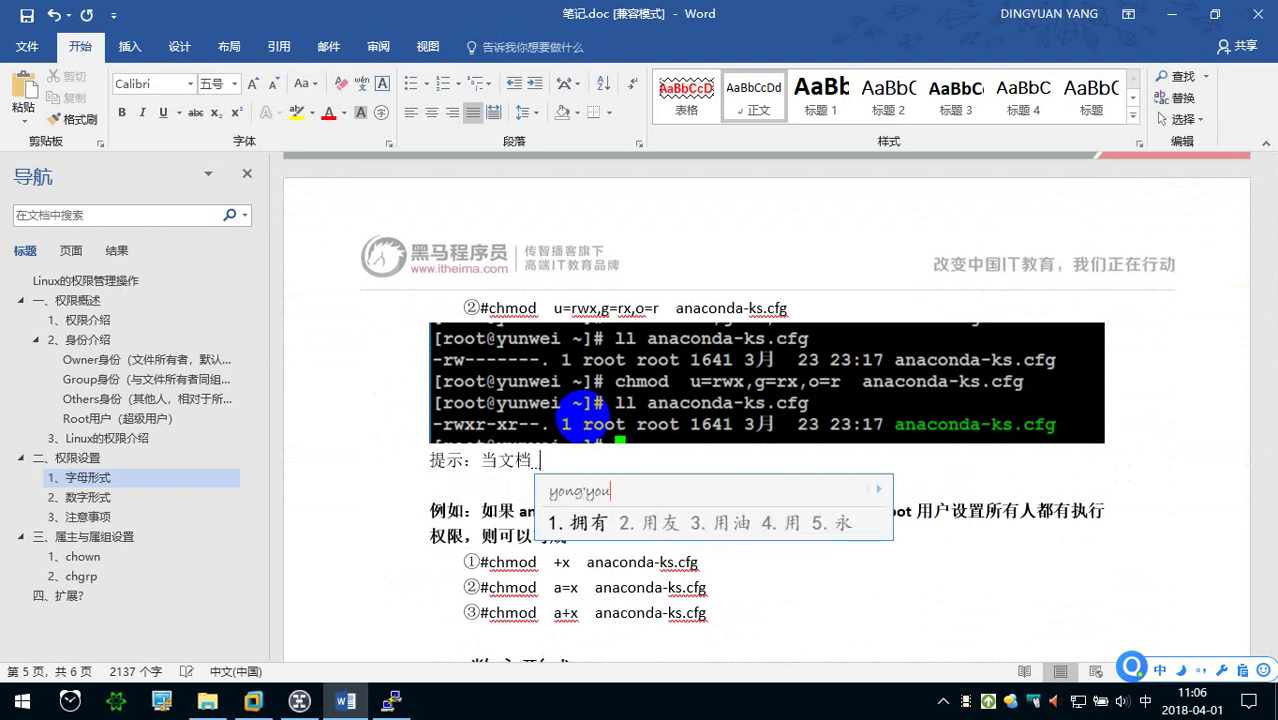
{"action": "type", "text": "拥有执行"}
{"action": "type", "text": "权限，则其颜色则终端"}
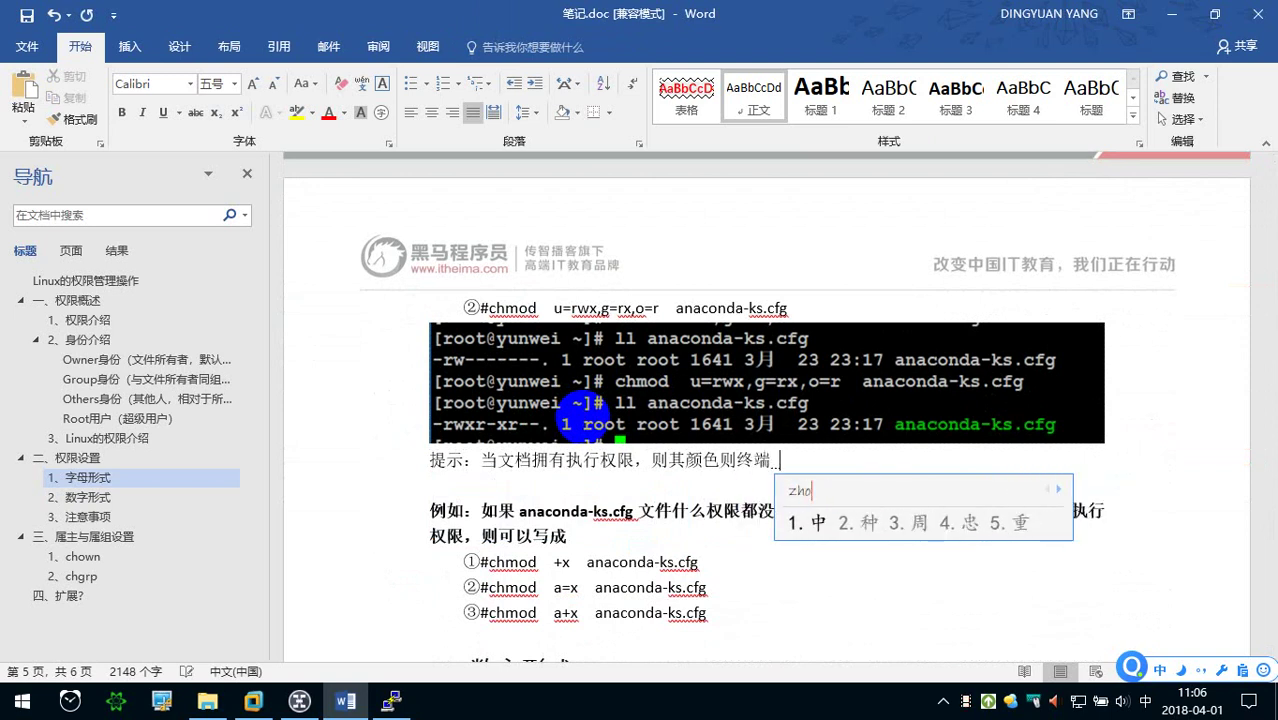
{"action": "type", "text": "重视"}
{"action": "type", "text": "是"}
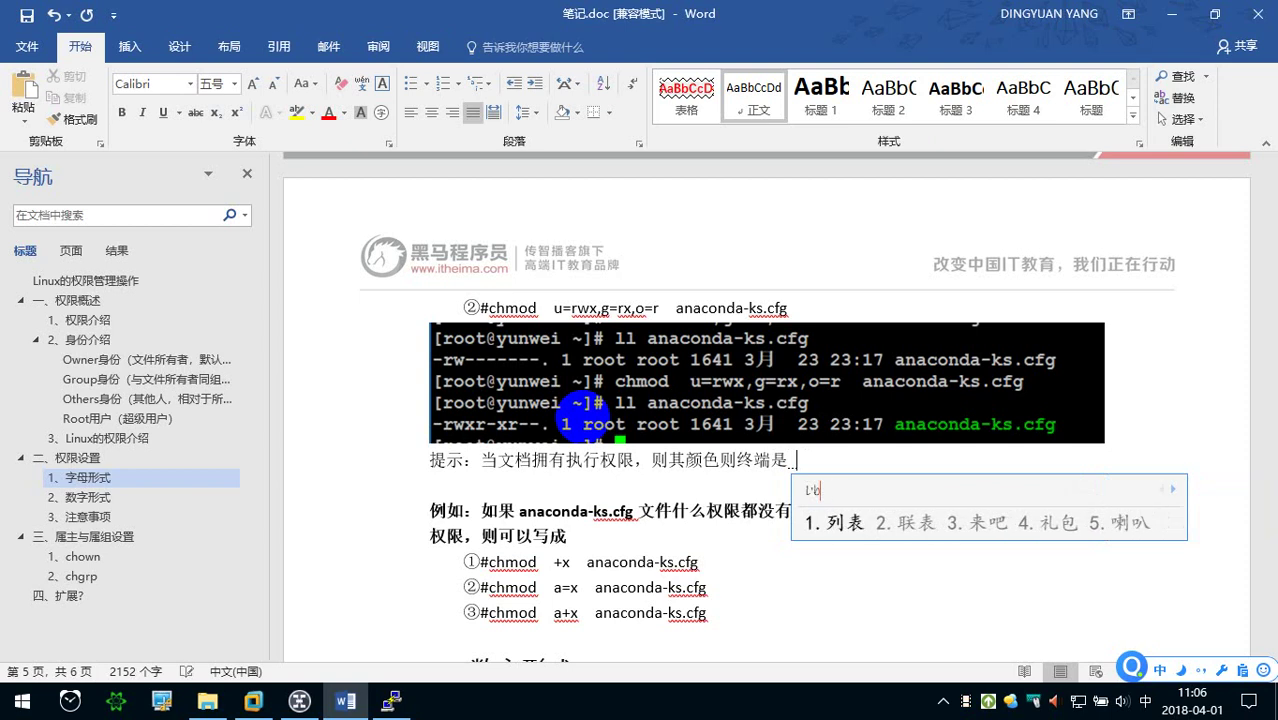
{"action": "type", "text": "绿色。"}
{"action": "key", "text": "ctrl+s"}
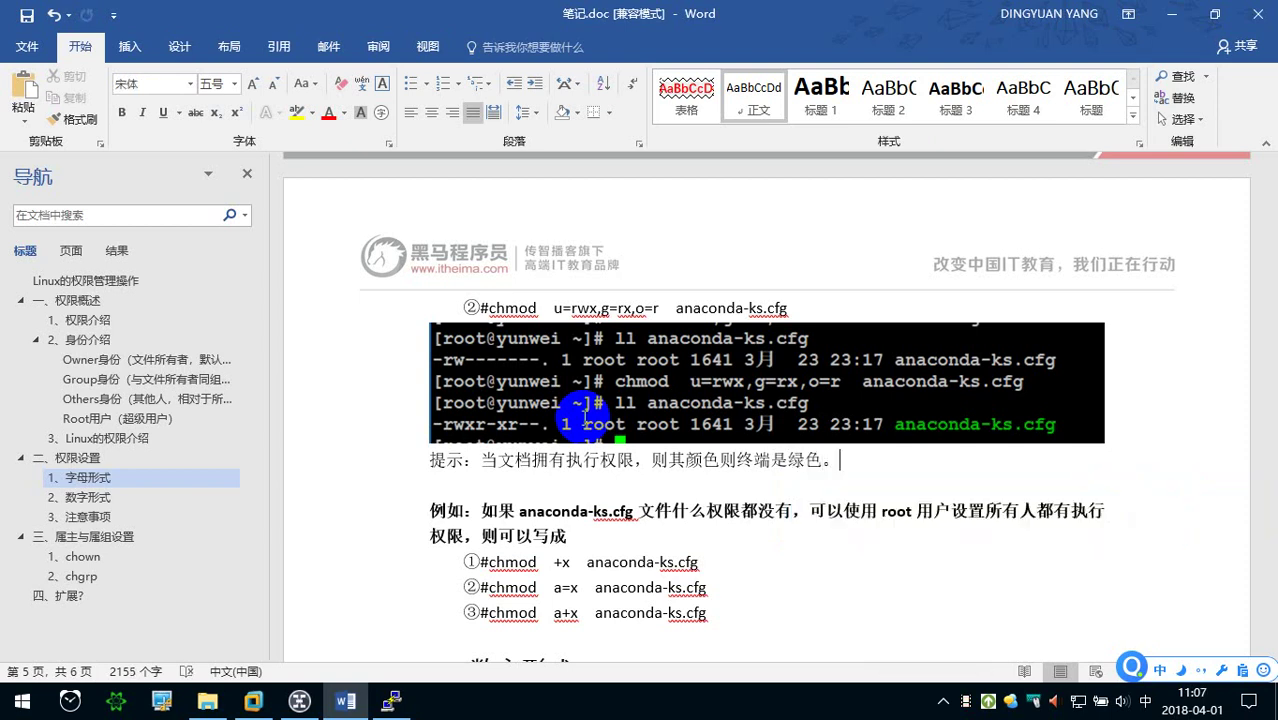
{"action": "left_click", "coordinate": [566, 459]}
{"action": "scroll", "coordinate": [690, 455], "scroll_direction": "down", "scroll_amount": 1}
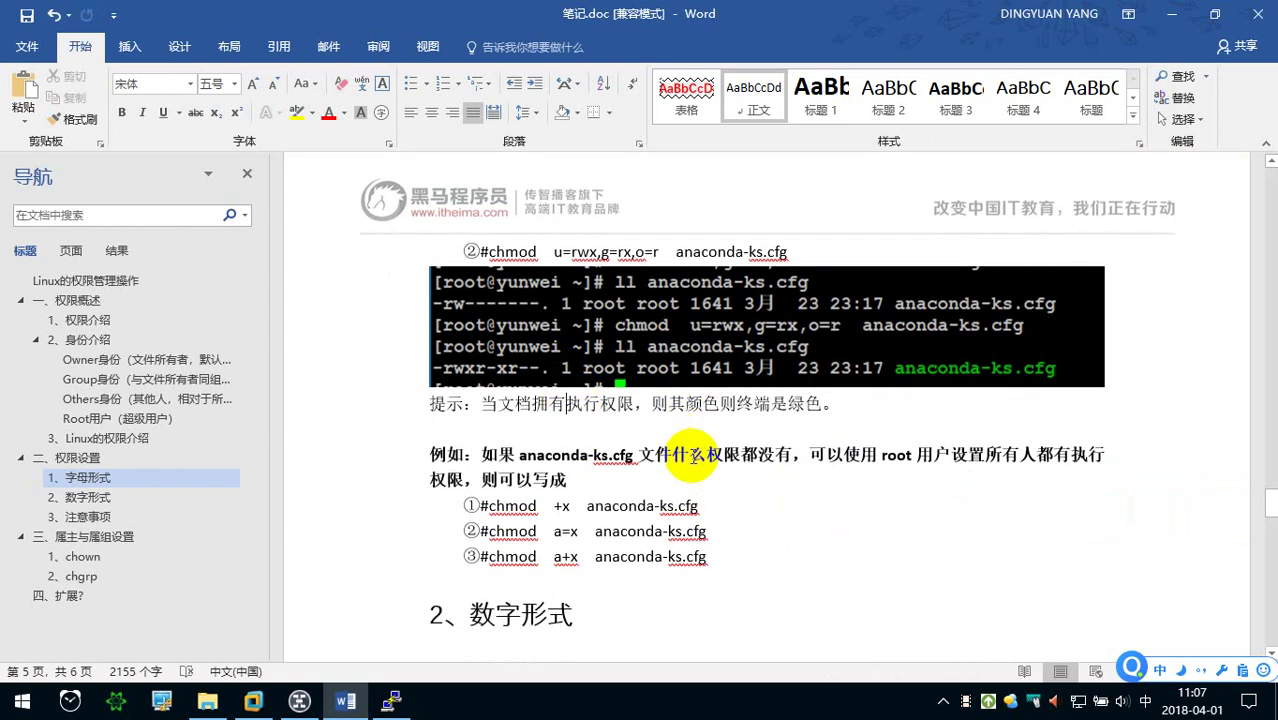
- Format the word 执行 in the 提示 line as bold red text
{"action": "double_click", "coordinate": [583, 404]}
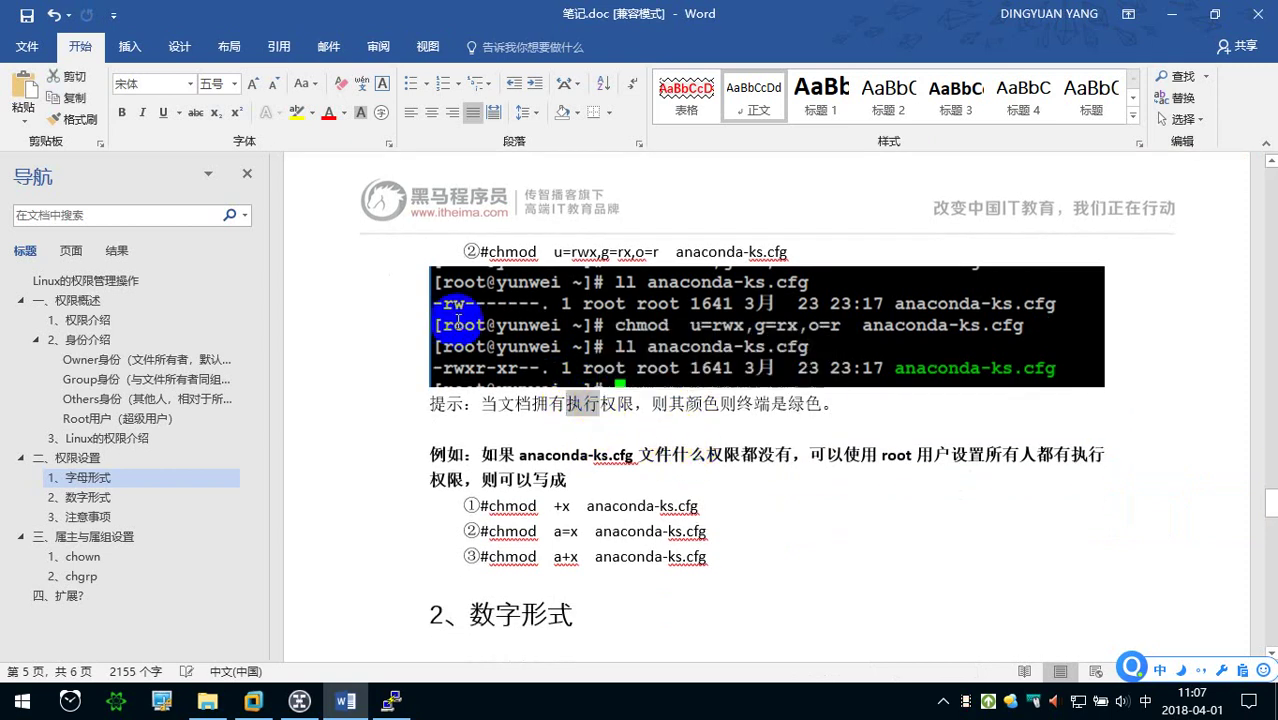
{"action": "left_click", "coordinate": [122, 112]}
{"action": "left_click", "coordinate": [328, 112]}
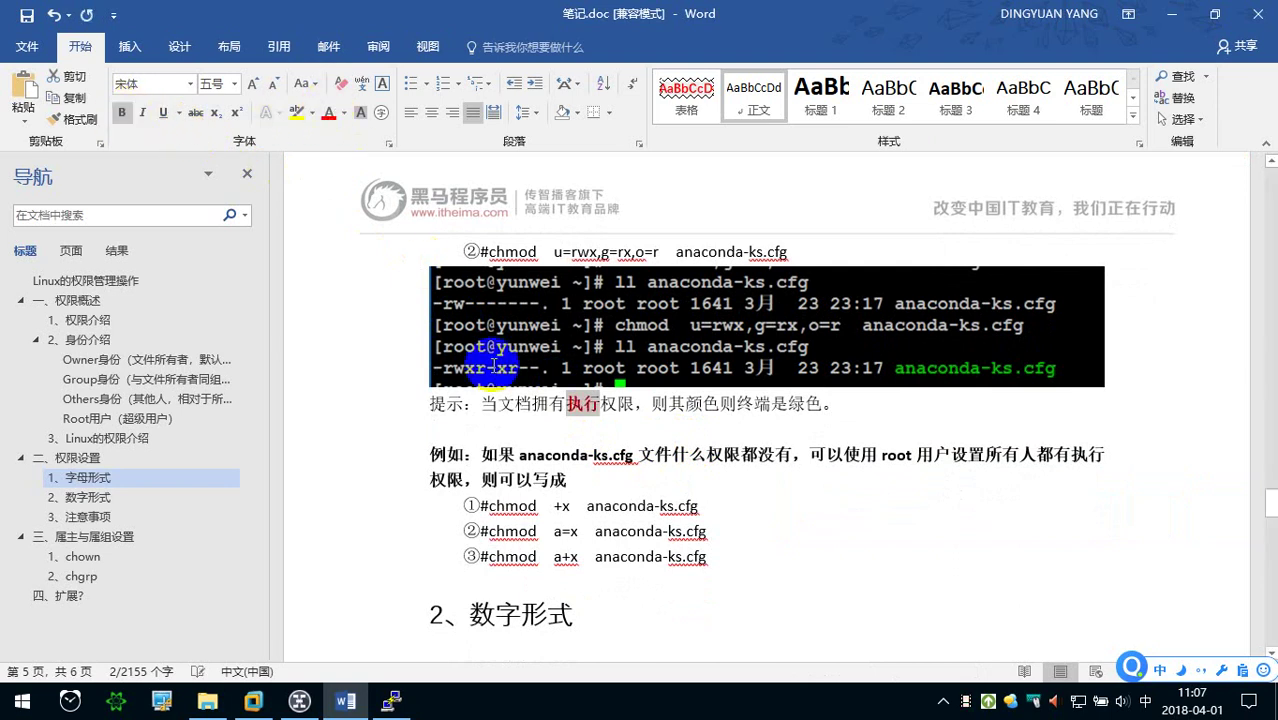
{"action": "left_click", "coordinate": [515, 404]}
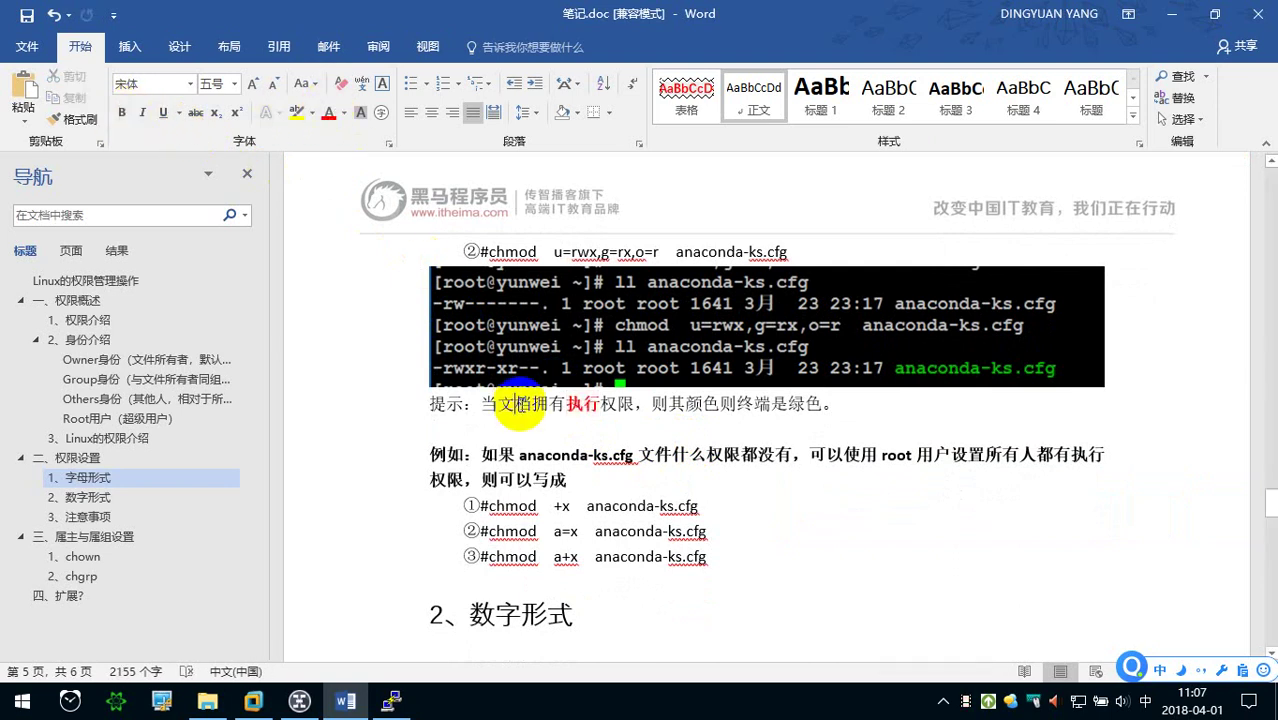